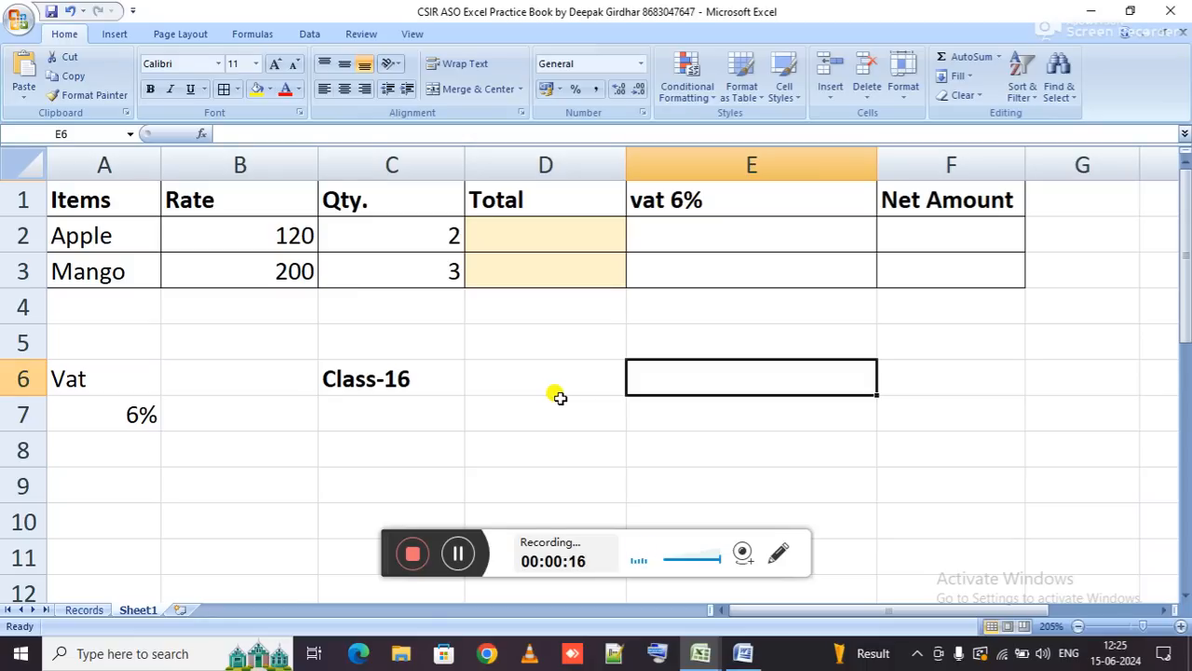
Enter the formula =B2*C2 in cell D2 to calculate the first item's total.
left_click(563, 232)
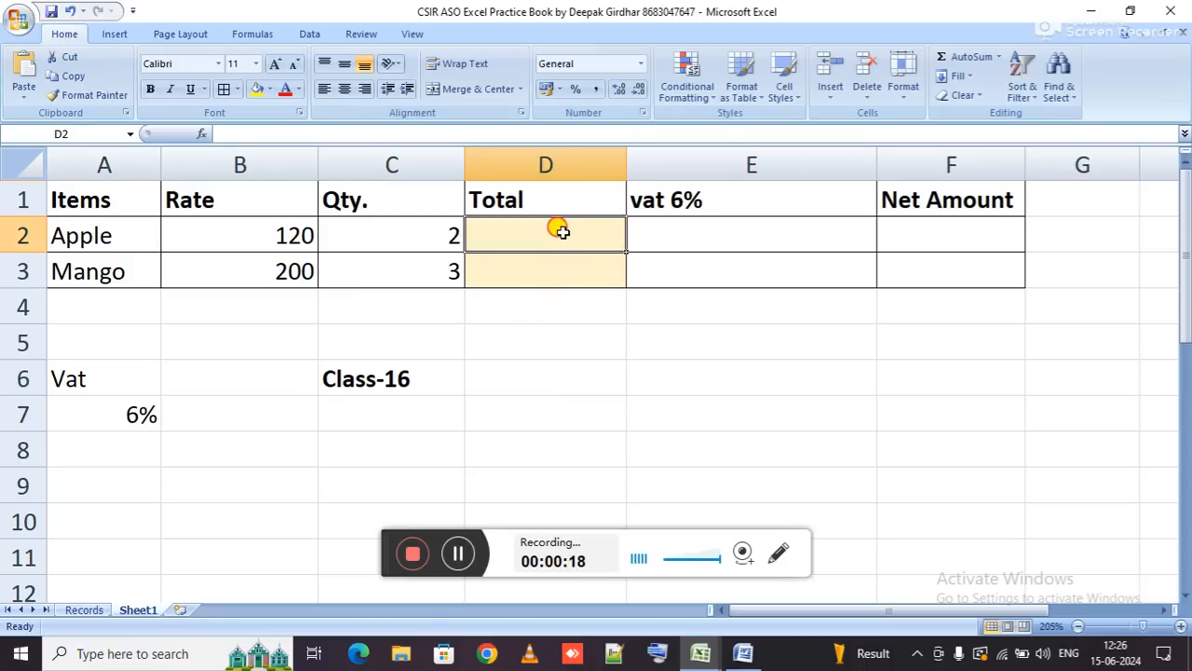
type("=")
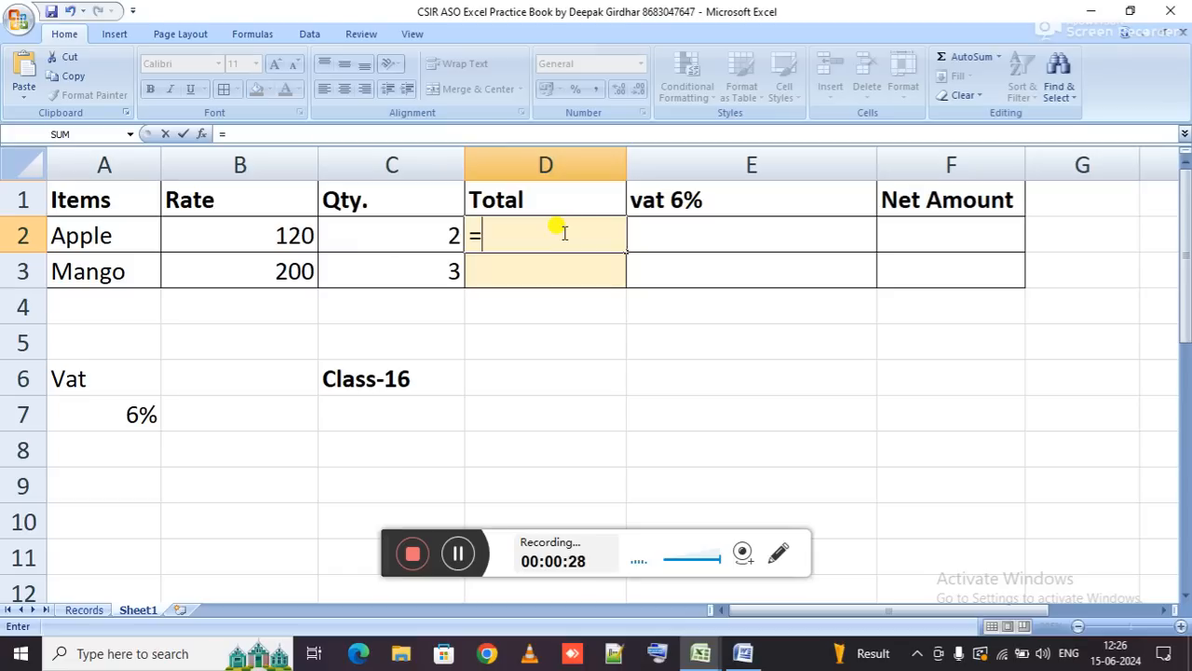
key("Left")
key("Left")
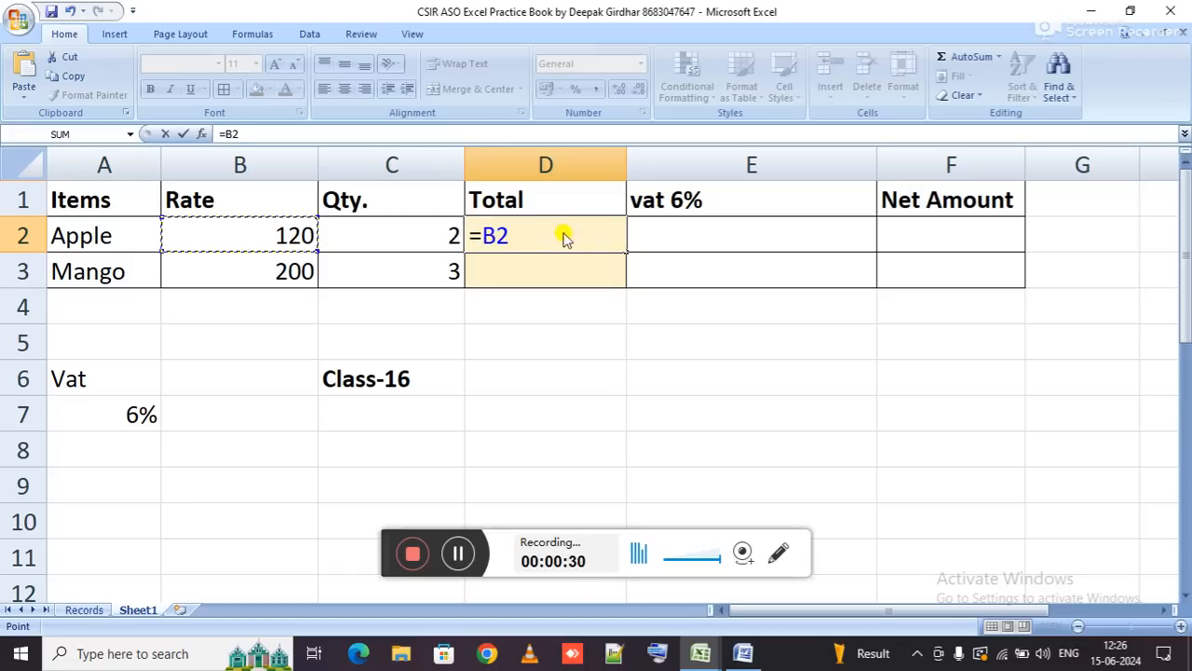
type("*")
key("Left")
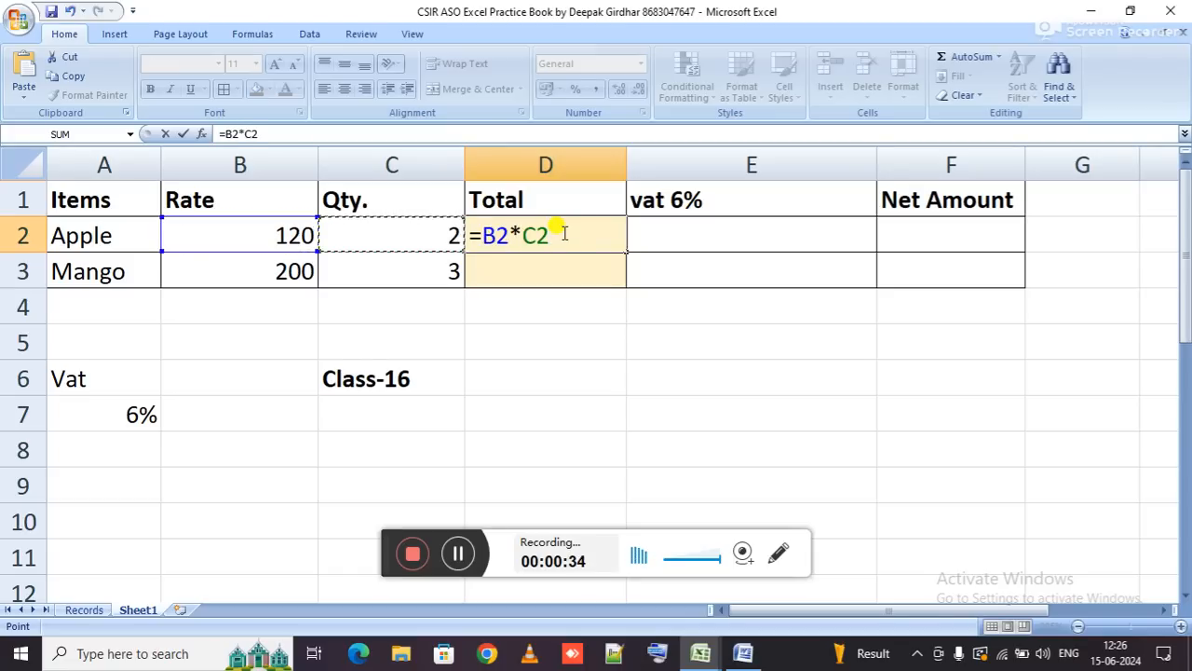
key("Tab")
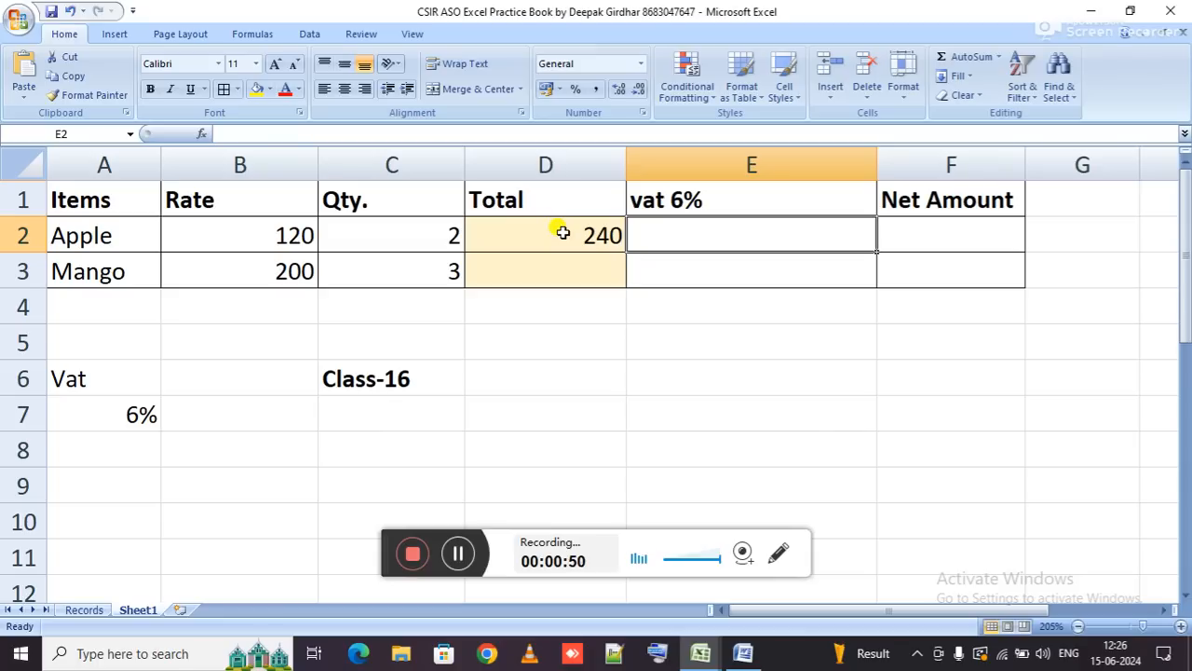
Replace the item names in A2 and A3 with "laptop" and "speaker".
type("=")
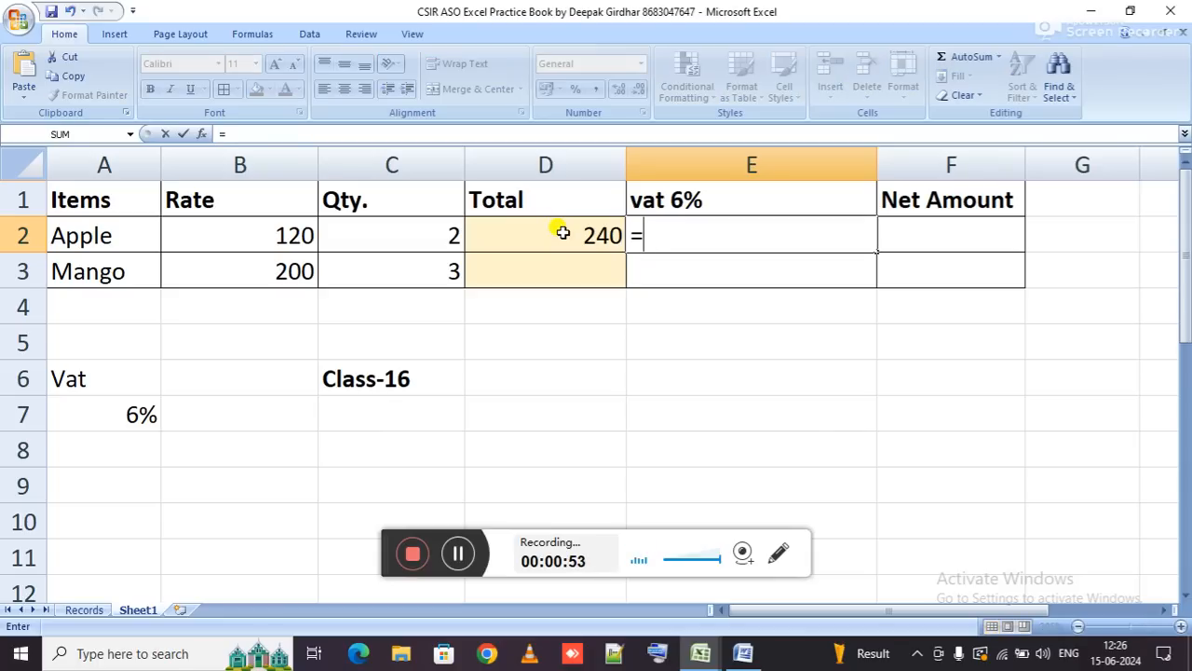
key("Escape")
key("Left")
key("Left")
key("Left")
key("Left")
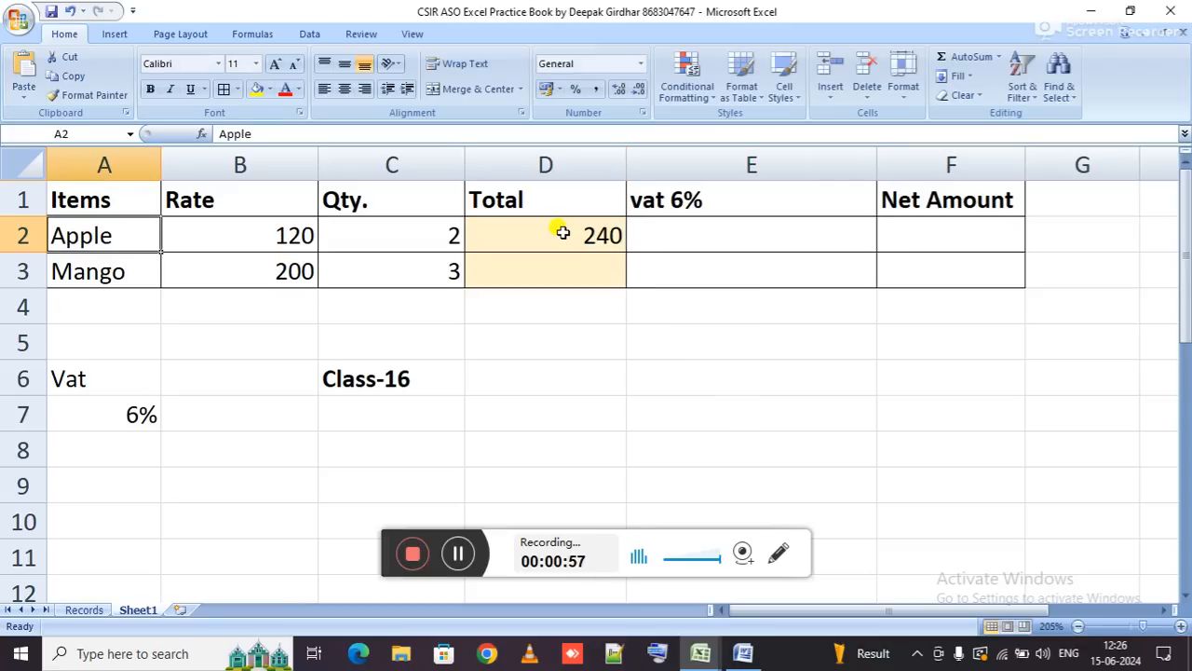
type("laptop")
key("Return")
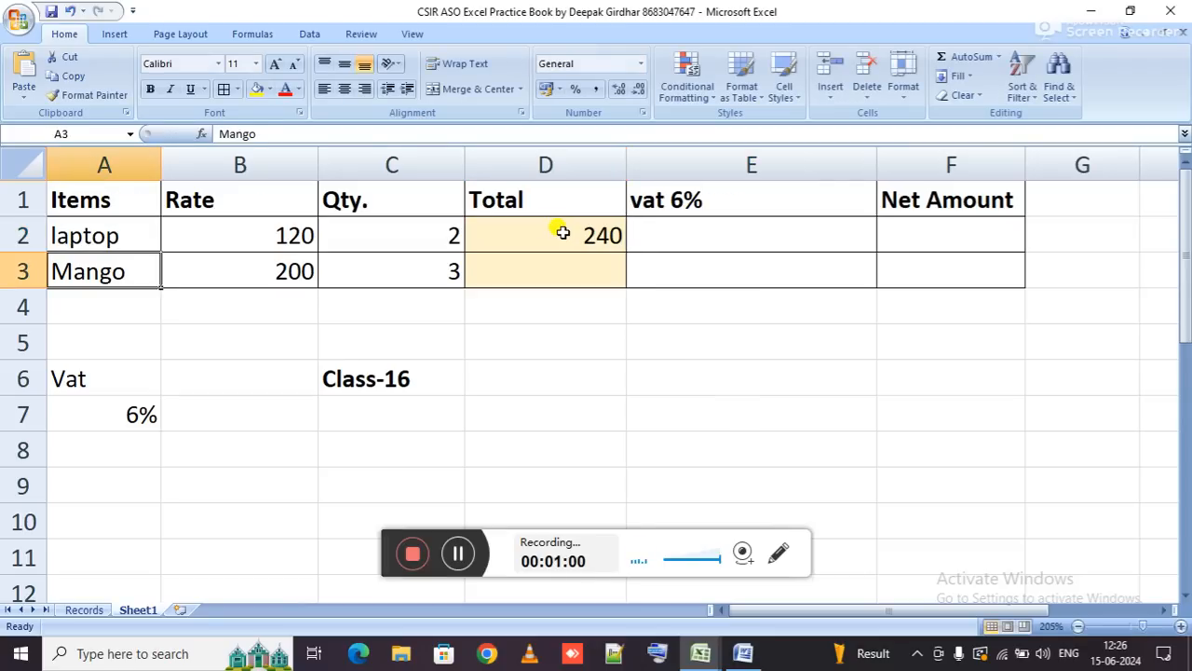
type("speaker")
key("Tab")
Set the rate of the speaker to 1200 and the rate of the laptop to 15000.
type("1200")
key("Up")
type("15000")
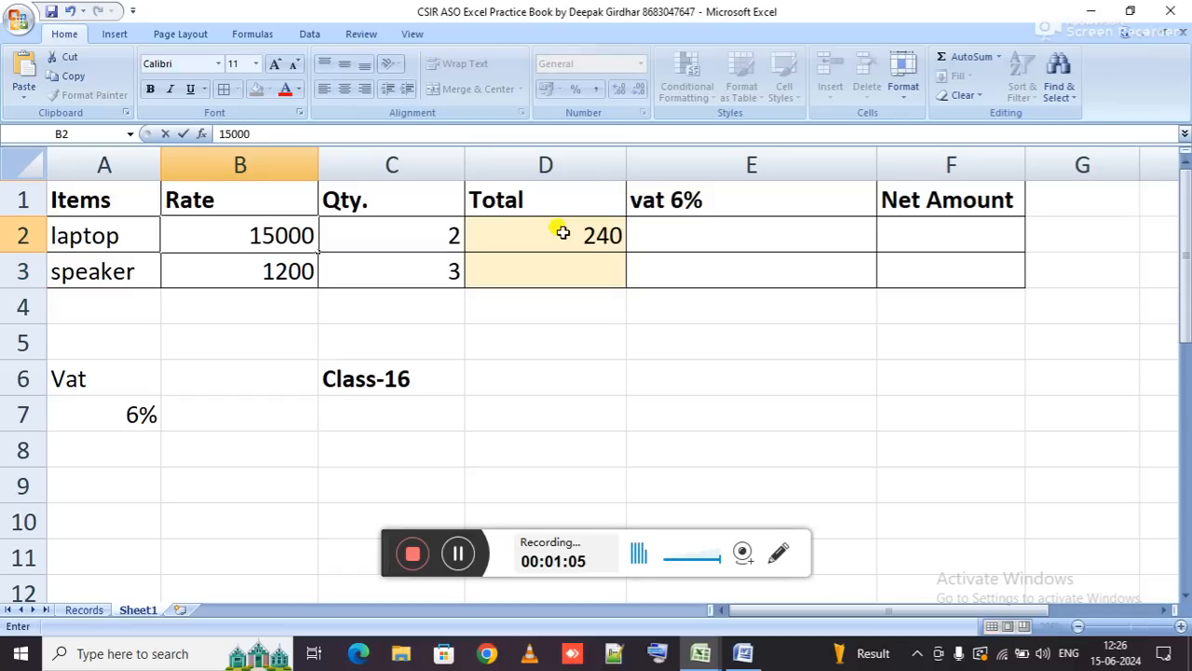
key("Tab")
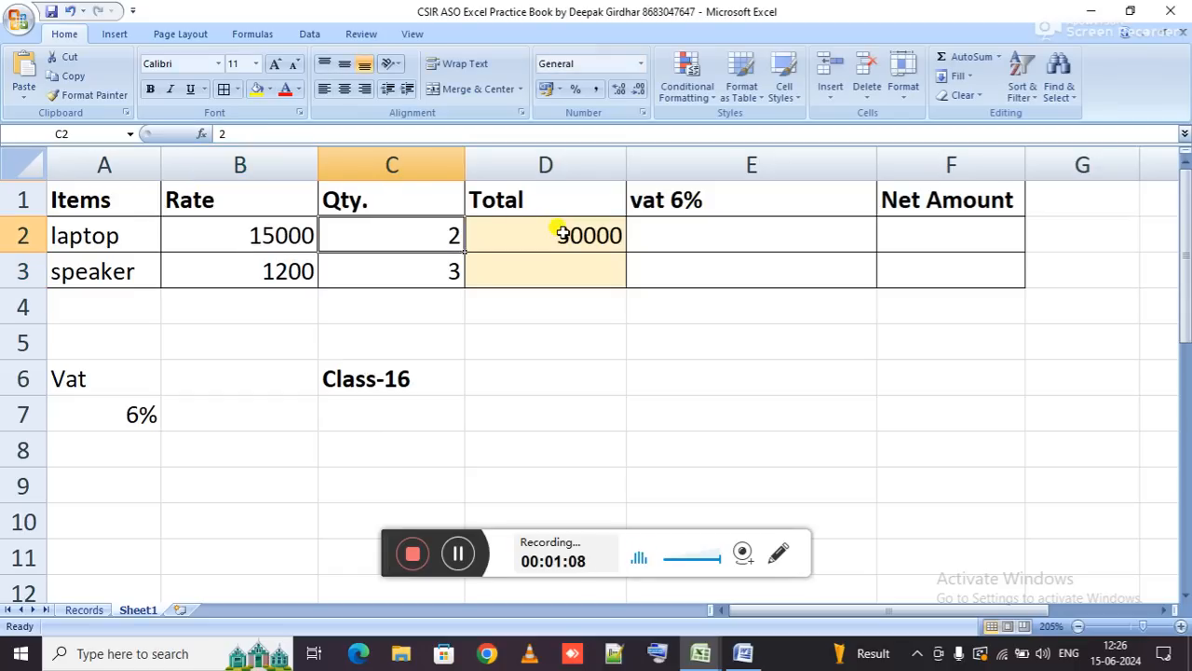
Fill the laptop's Total formula down into D3 for the speaker row.
left_click(267, 237)
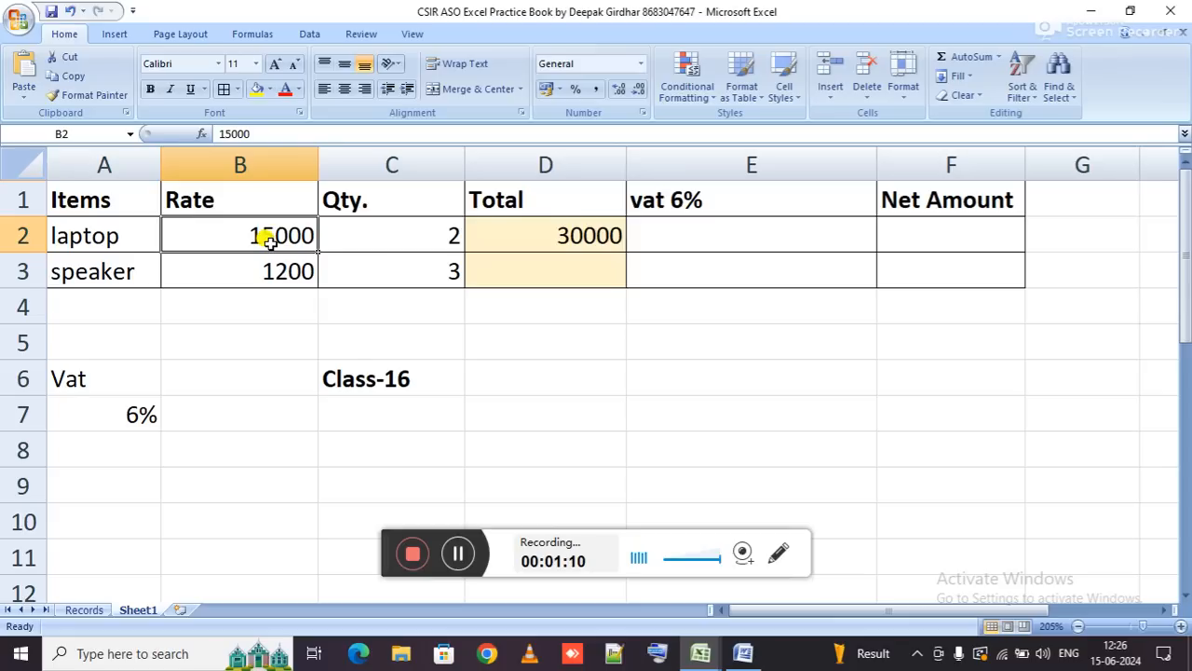
left_click(419, 234)
left_click(549, 239)
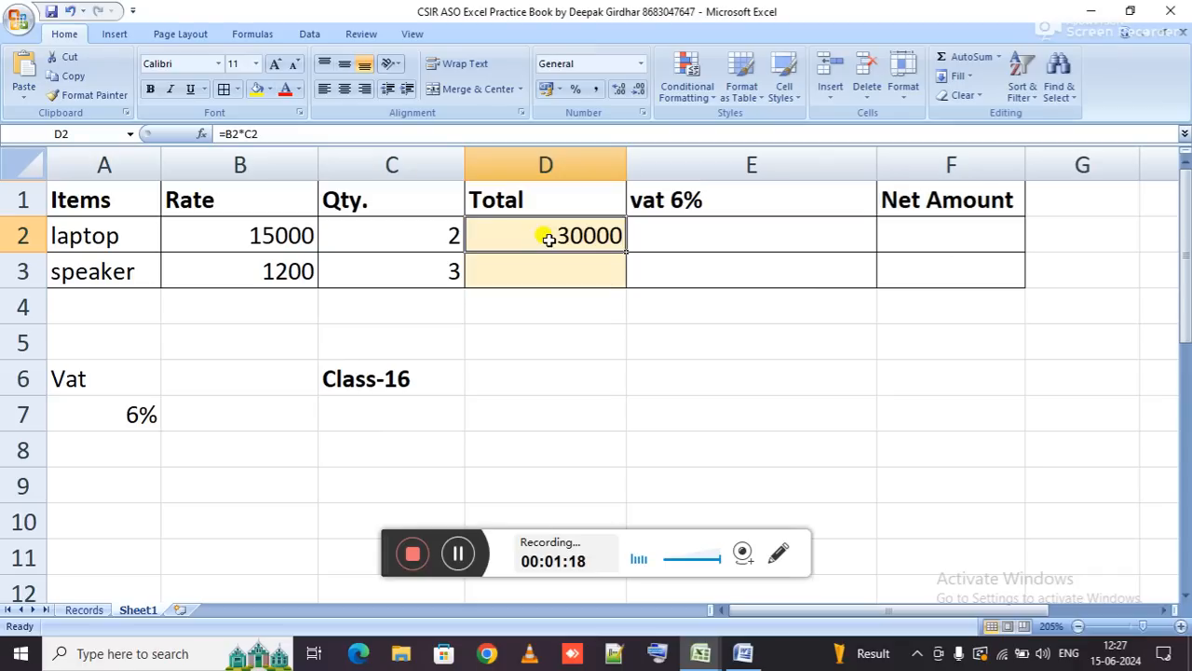
left_click_drag(418, 225, 426, 268)
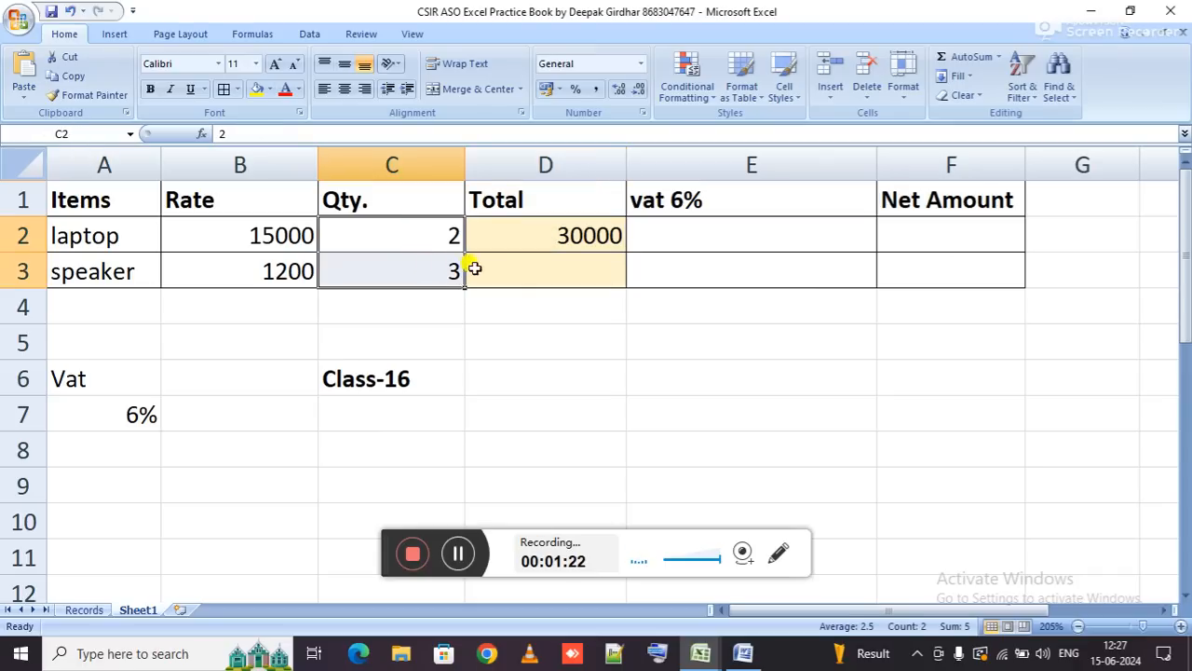
left_click(533, 269)
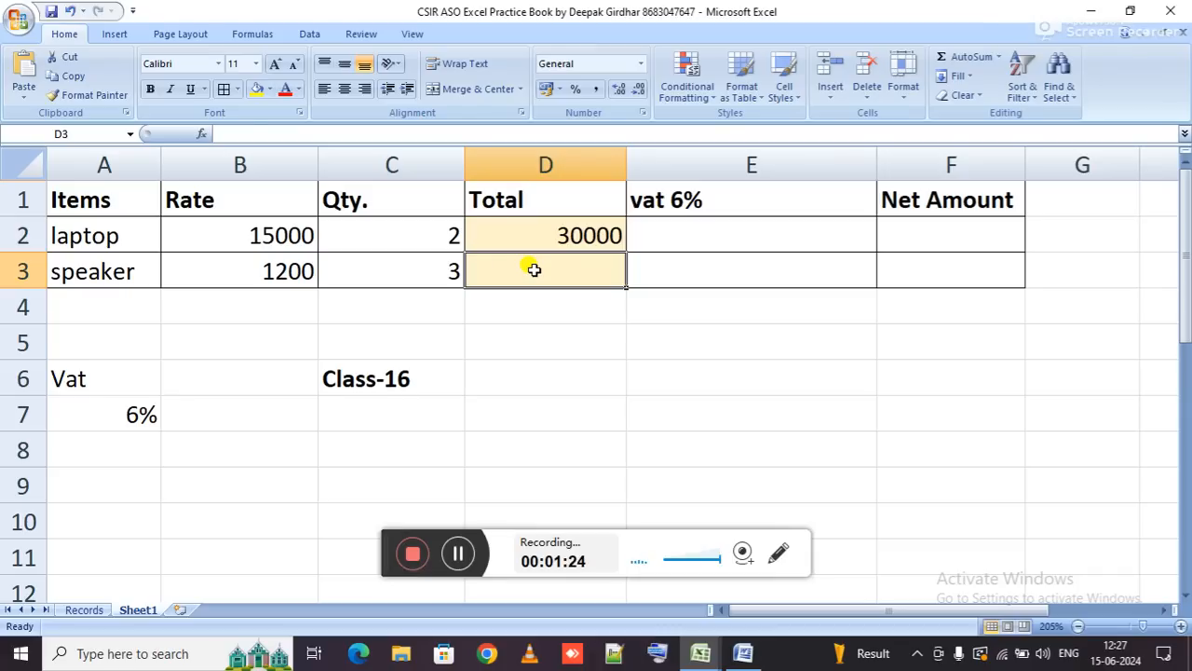
key("ctrl+d")
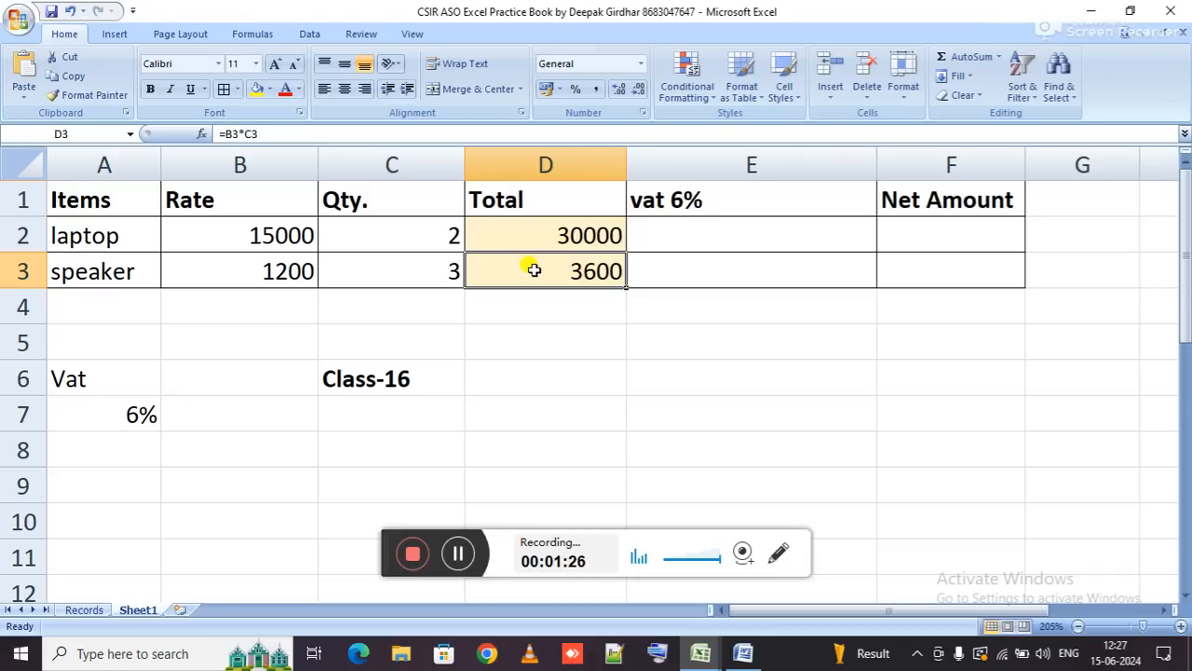
Enter the formula =D2*6% in cell E2 to calculate the laptop's VAT.
left_click(714, 229)
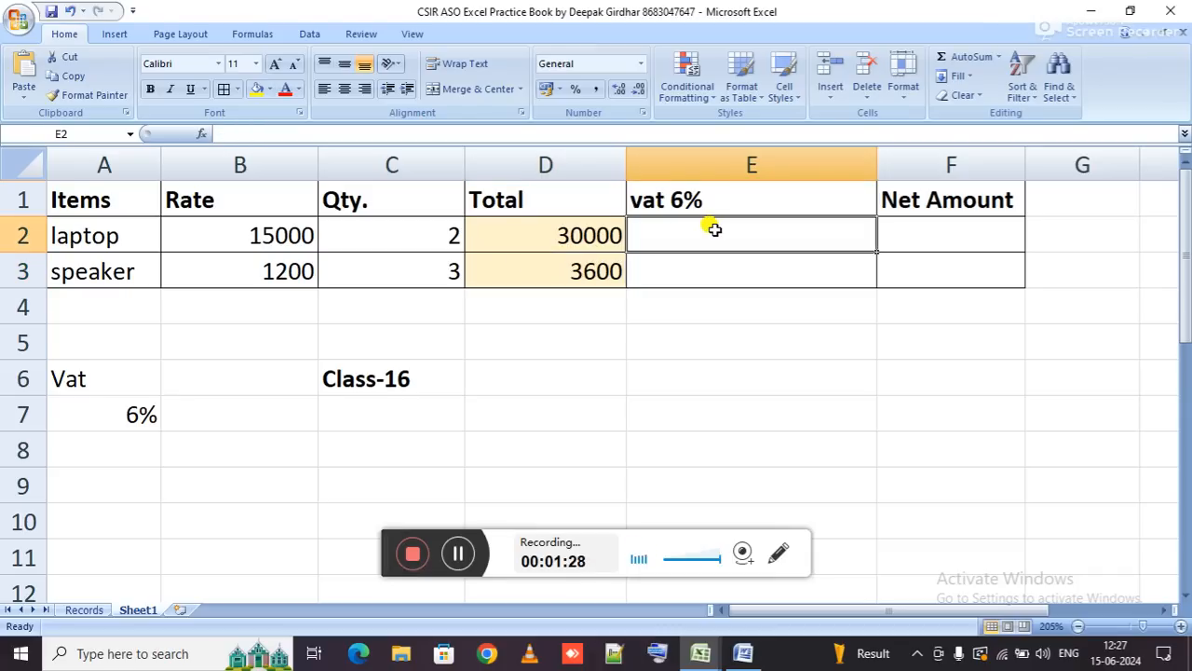
type("=")
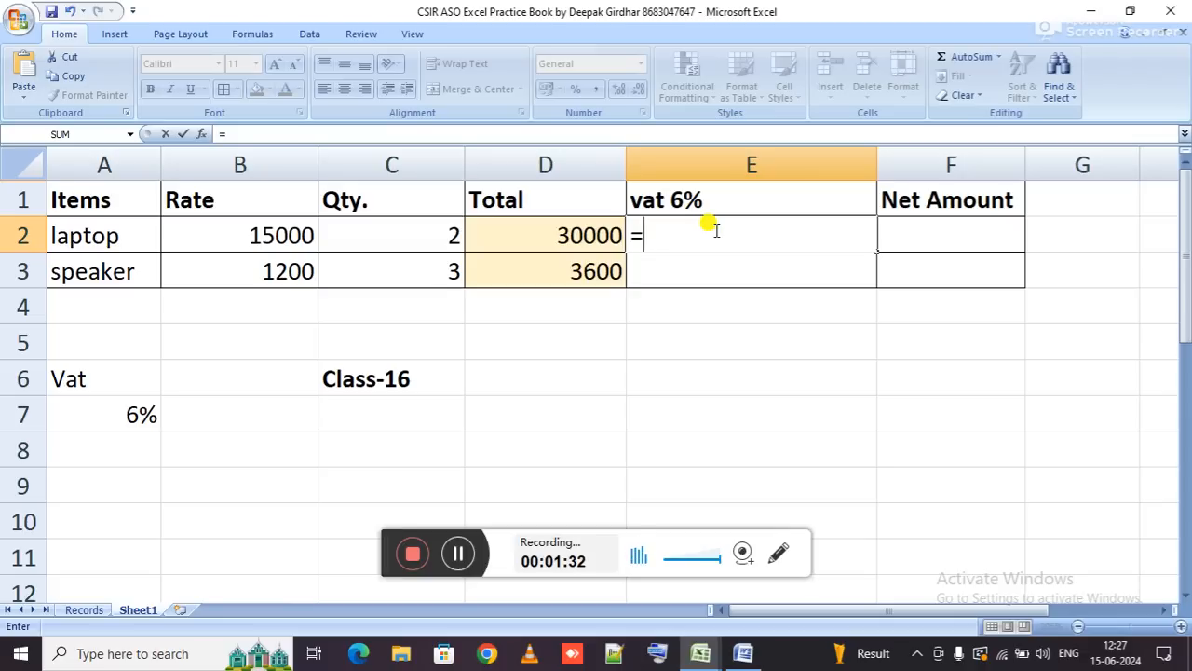
key("Left")
key("Left")
key("Left")
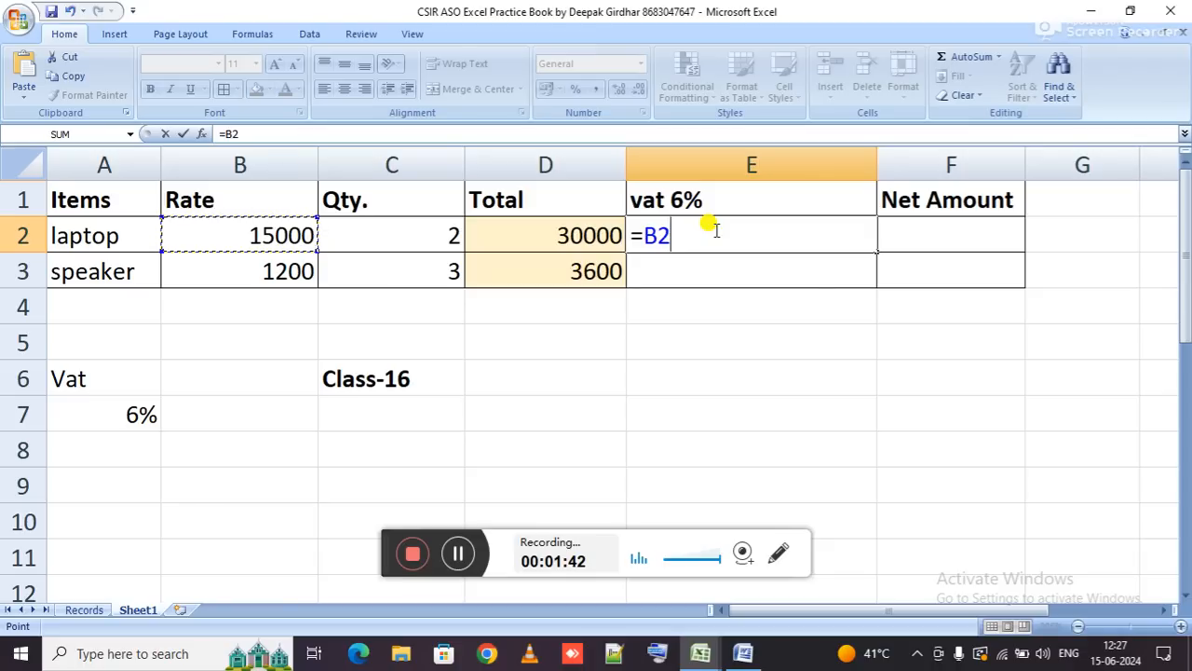
key("Right")
key("Right")
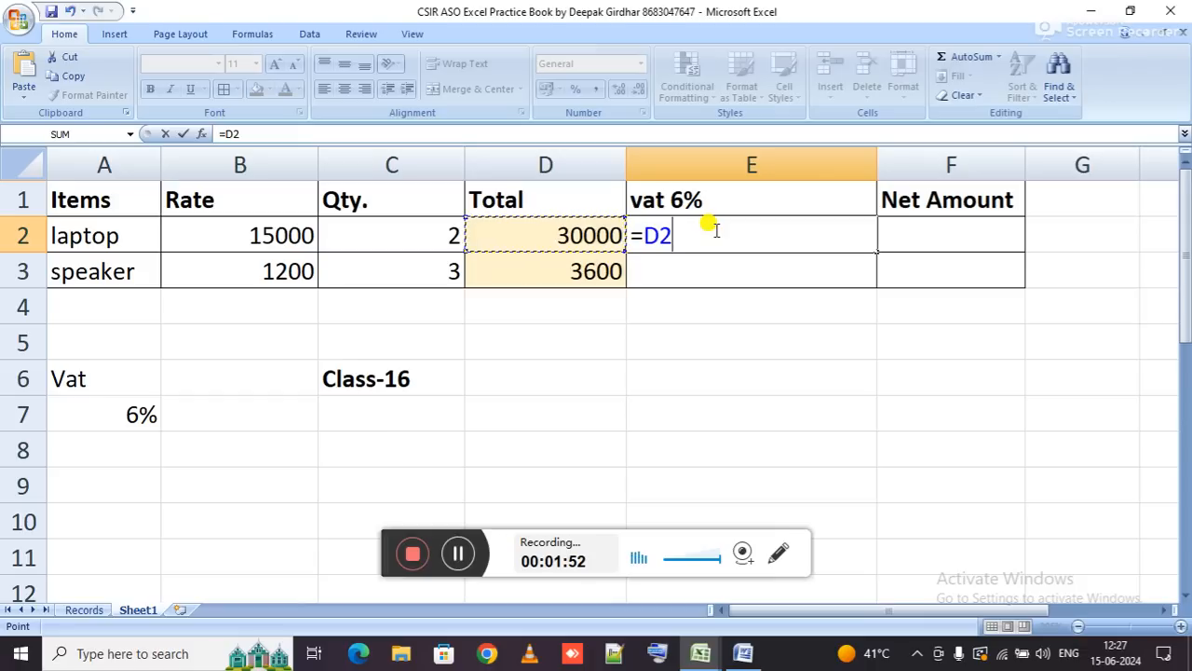
type("*")
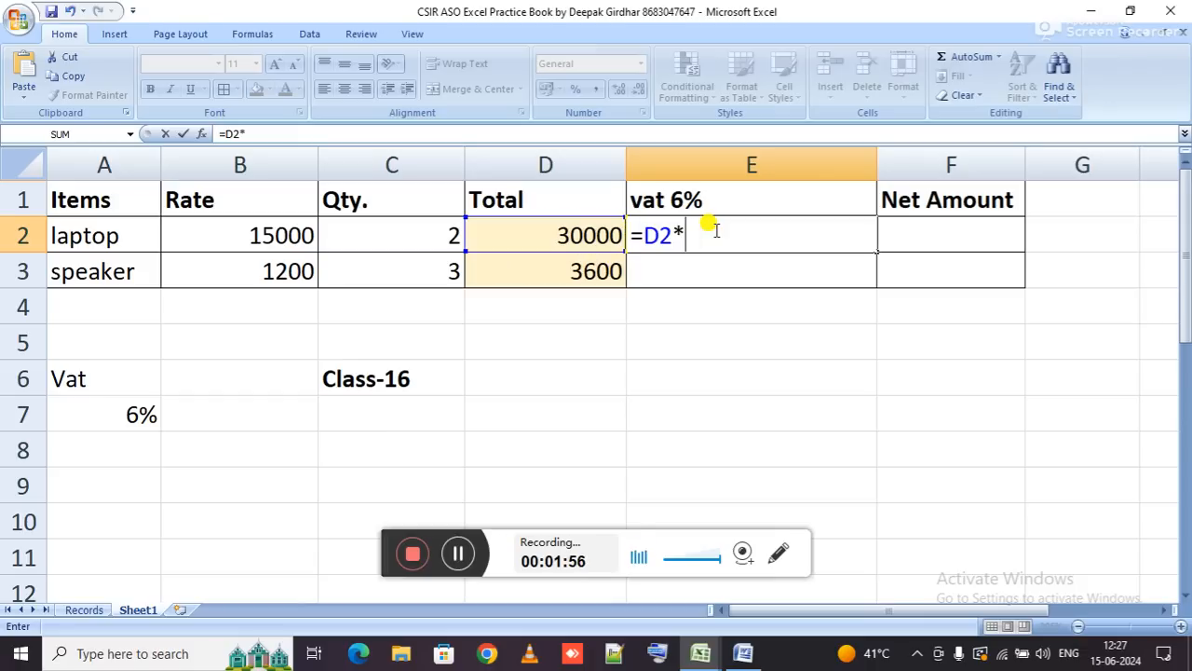
type("6%")
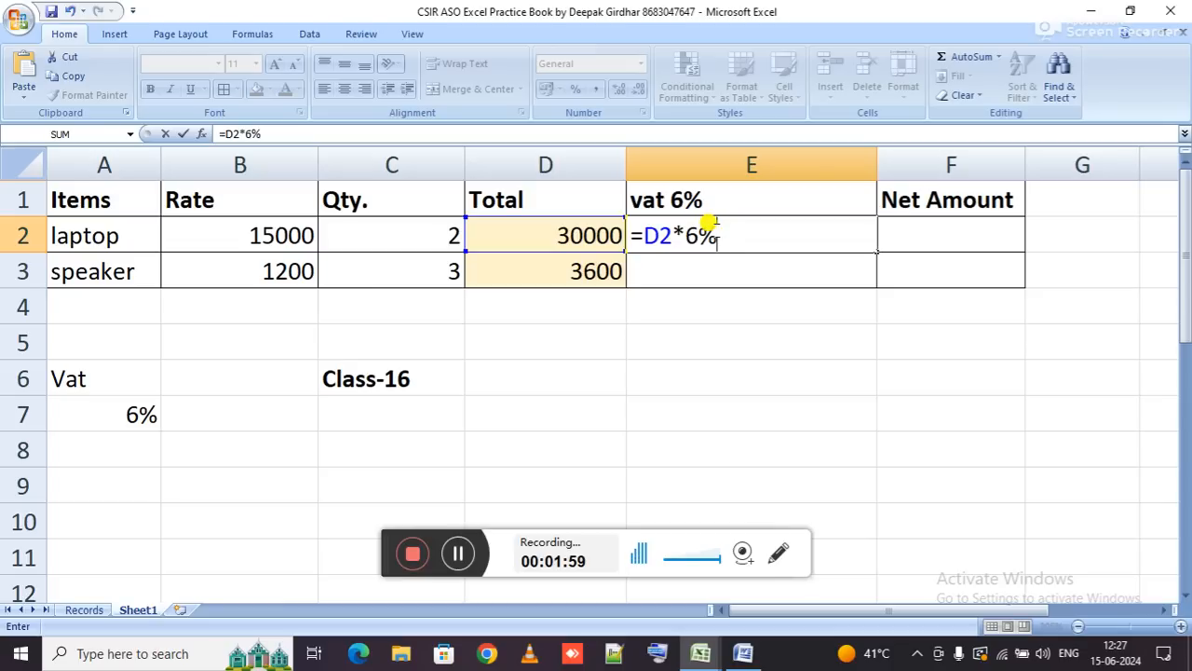
key("Tab")
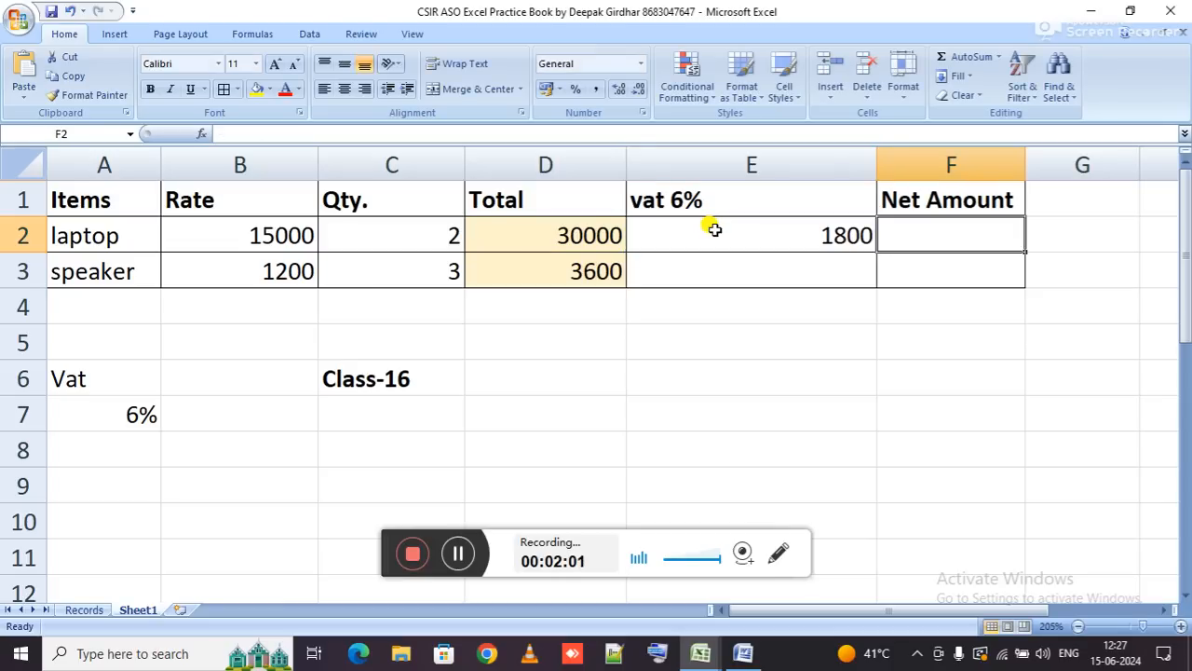
left_click(713, 230)
double_click(713, 229)
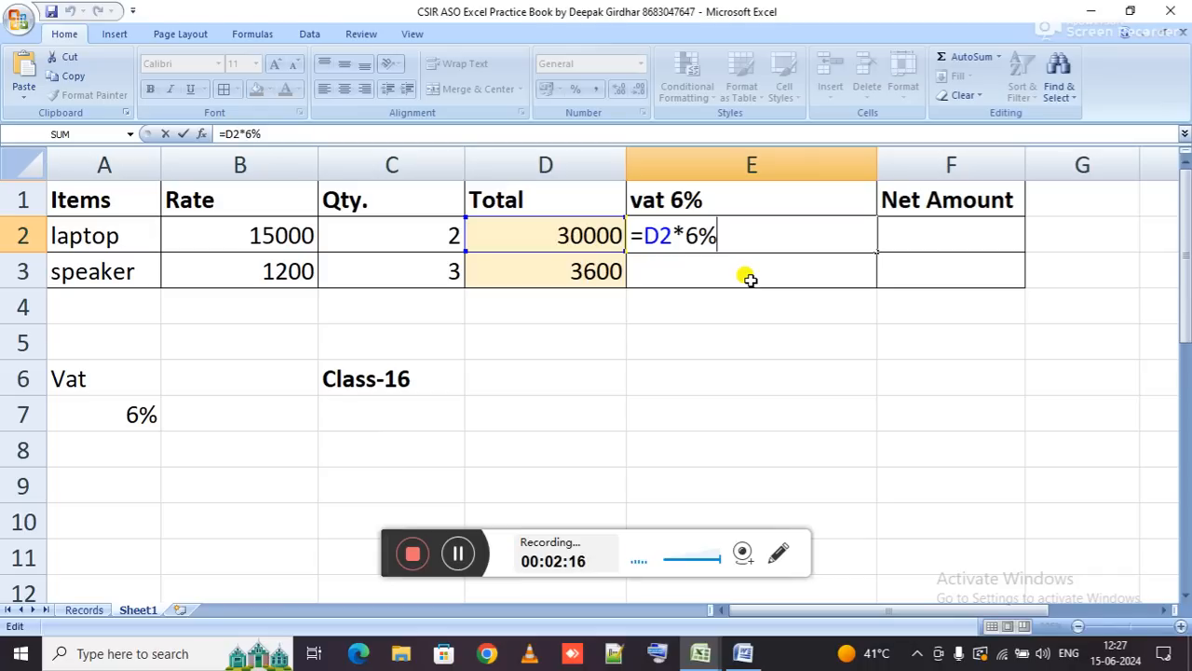
key("Tab")
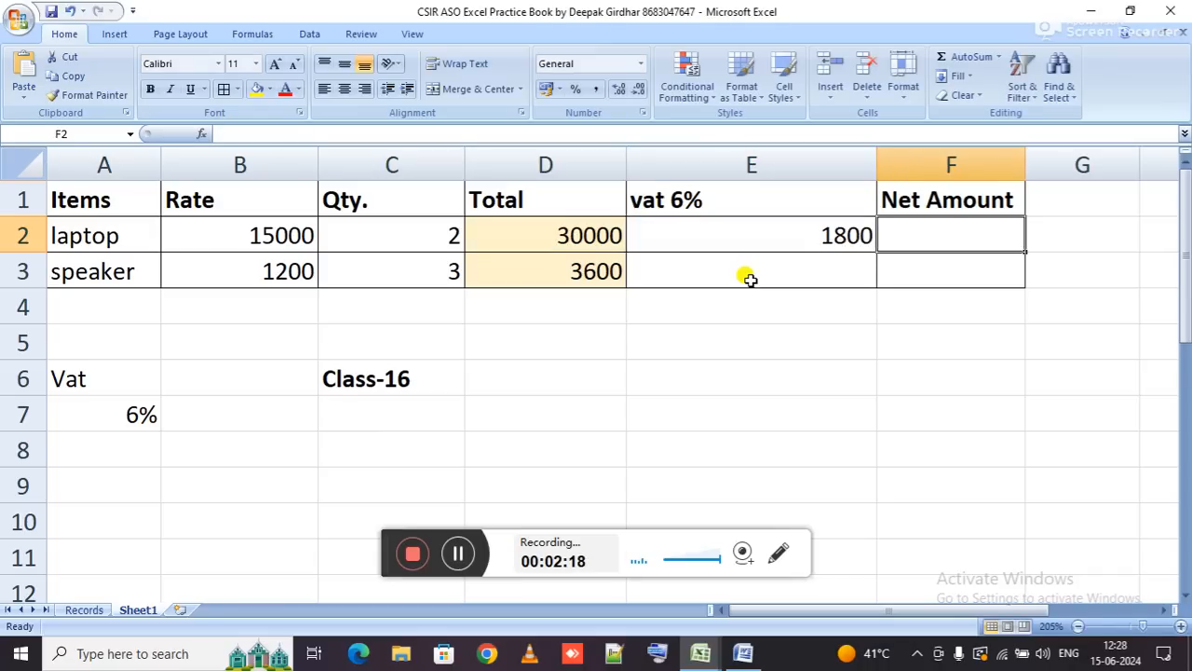
Enter the formula =D2+E2 in cell F2 to calculate the laptop's net amount.
type("=")
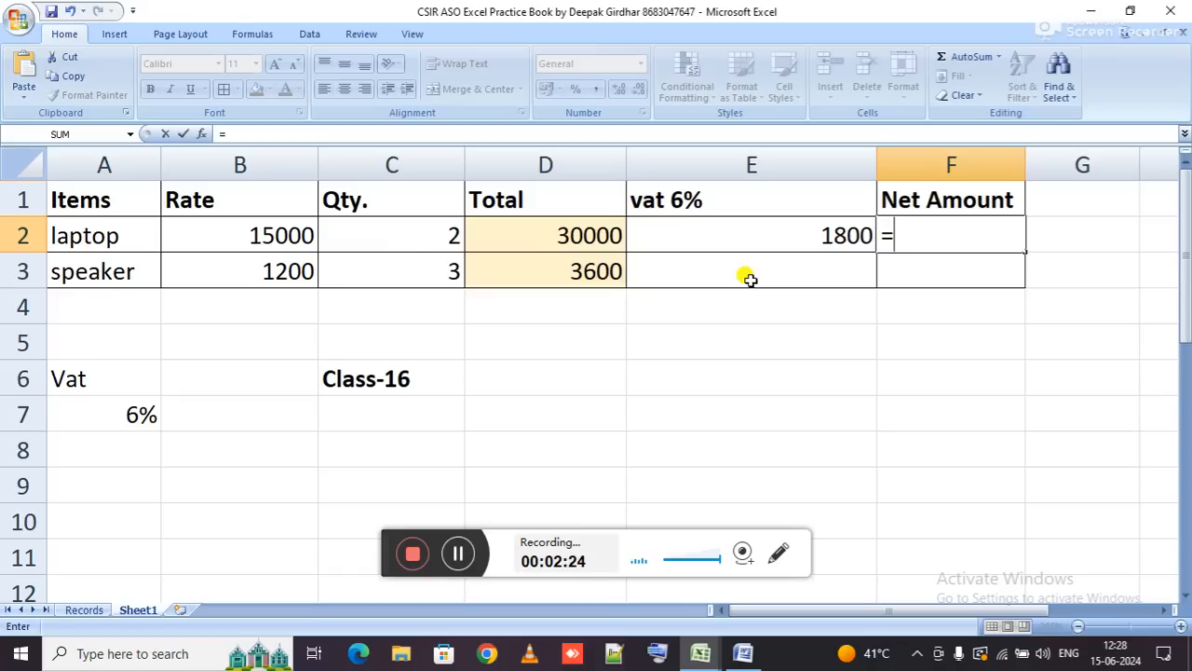
key("Left")
key("Left")
type("+")
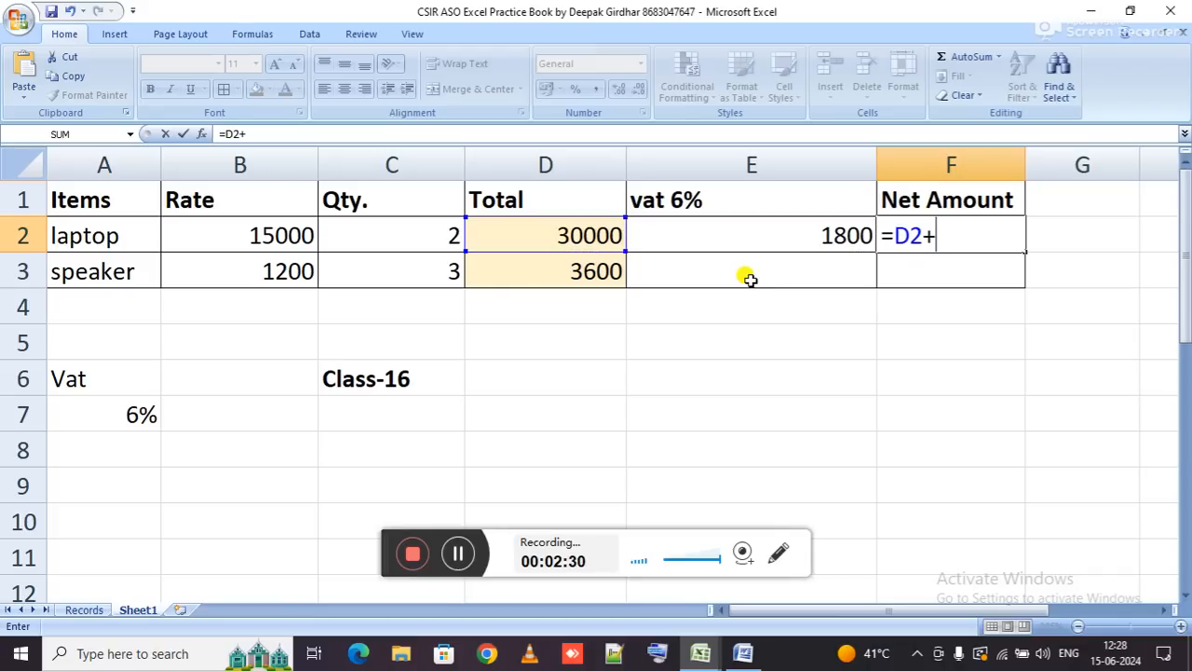
key("Left")
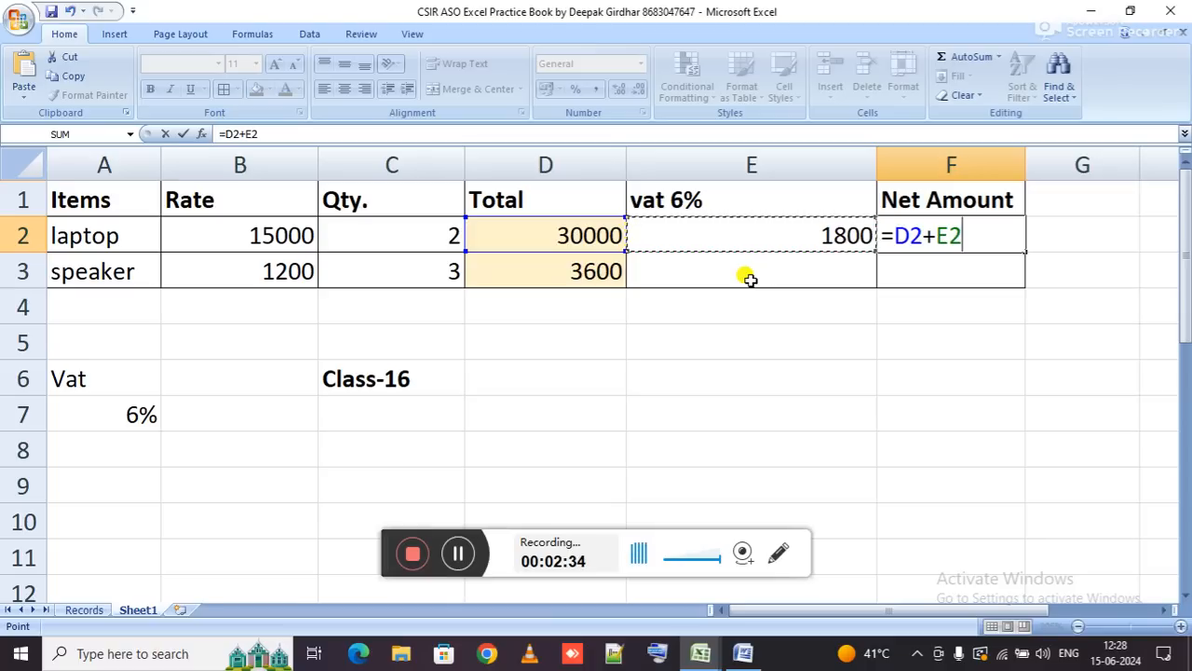
key("Return")
left_click(750, 278)
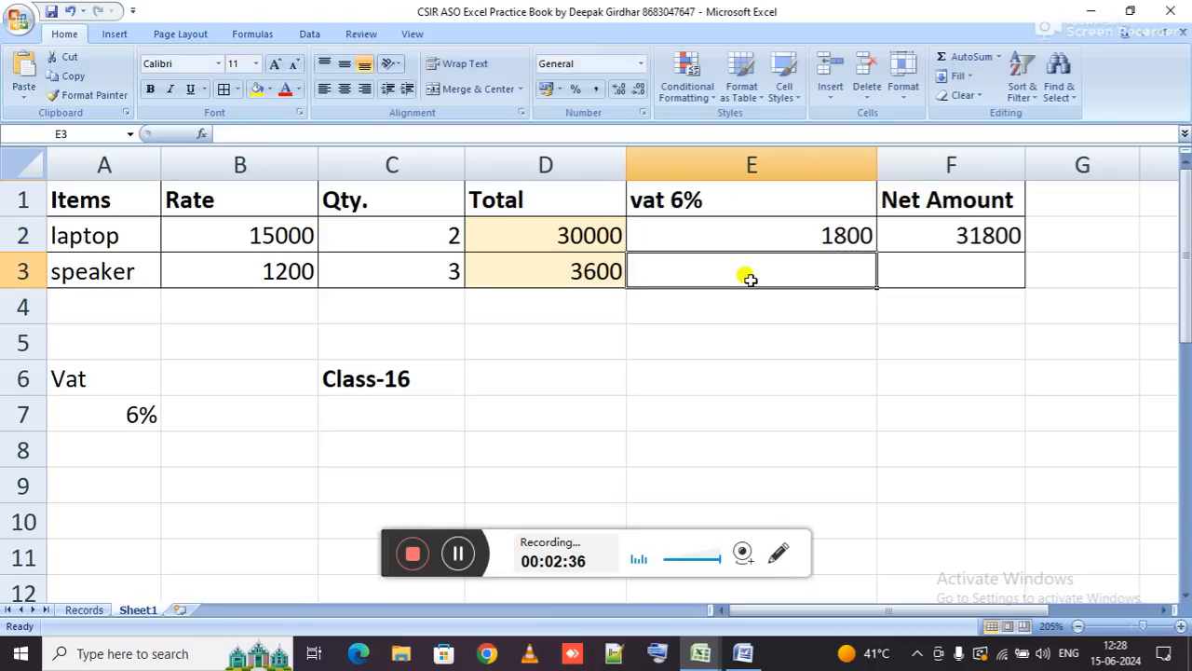
key("ctrl+d")
key("Tab")
Clear cell E3, then fill the VAT and Net Amount formulas from row 2 down into E3 and F3.
left_click(750, 279)
key("Delete")
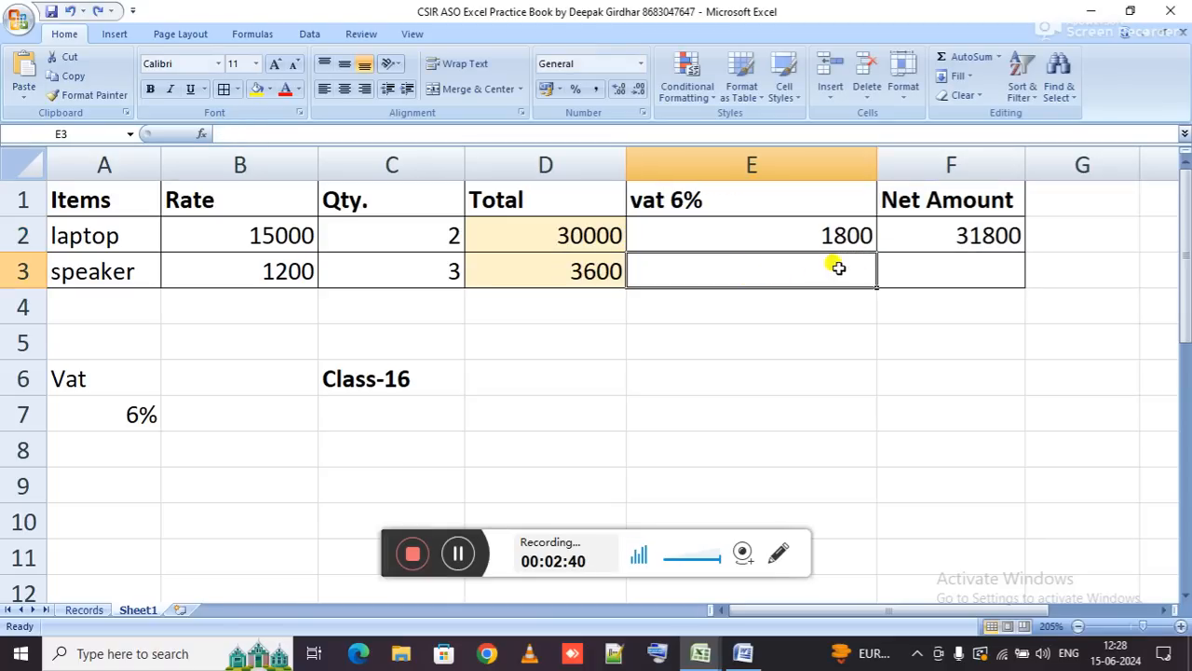
key("ctrl+d")
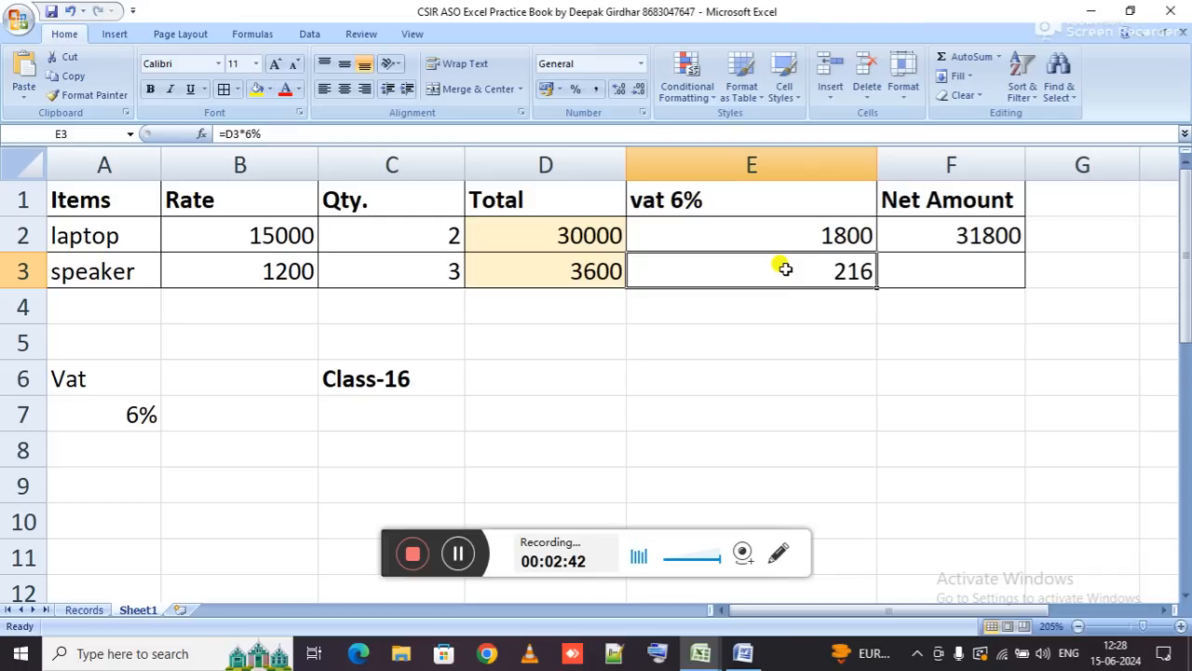
key("Right")
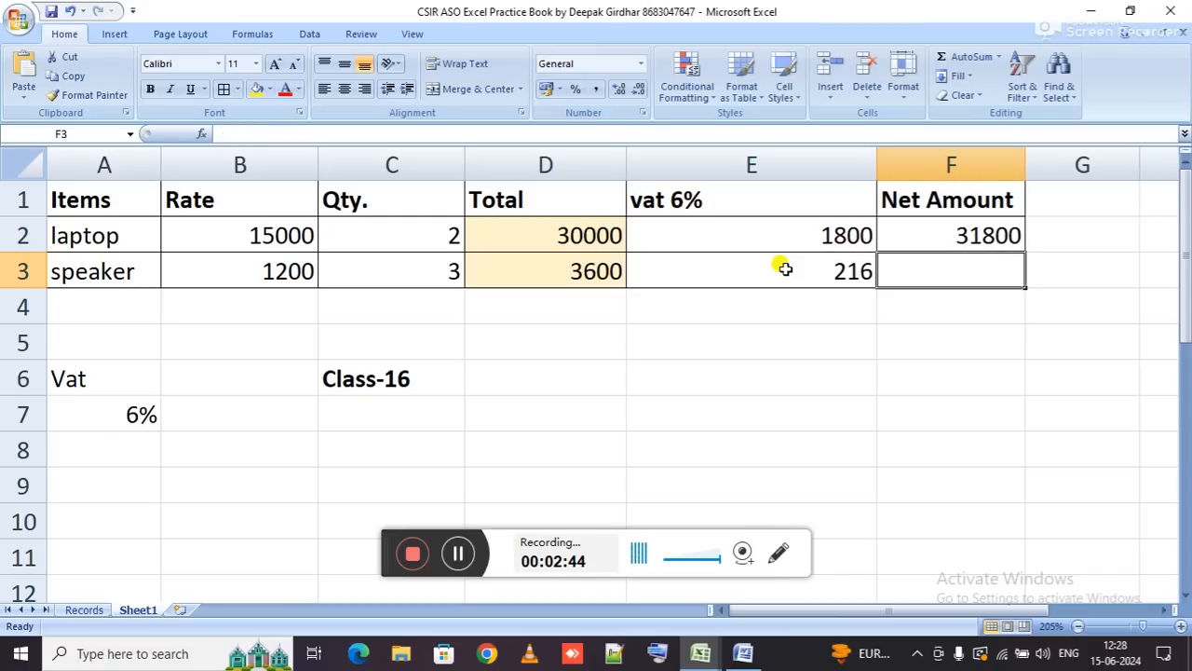
key("ctrl+d")
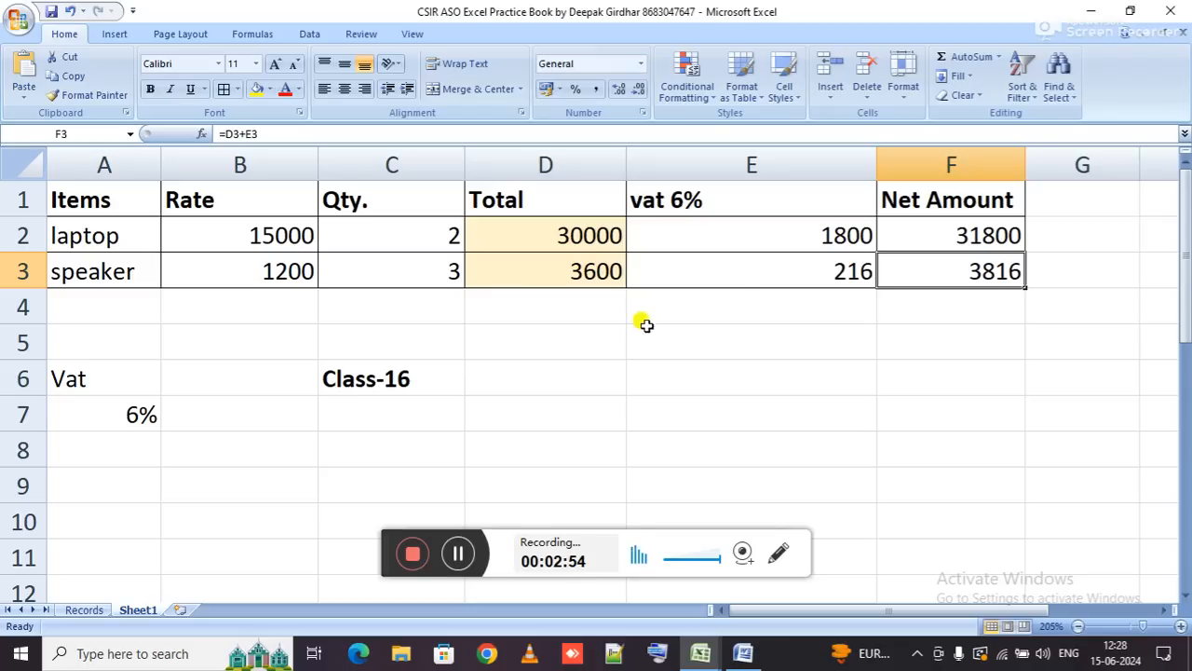
Clear the "Class-16" label from C6 and apply borders to all cells in A1:F7.
left_click(397, 380)
key("Delete")
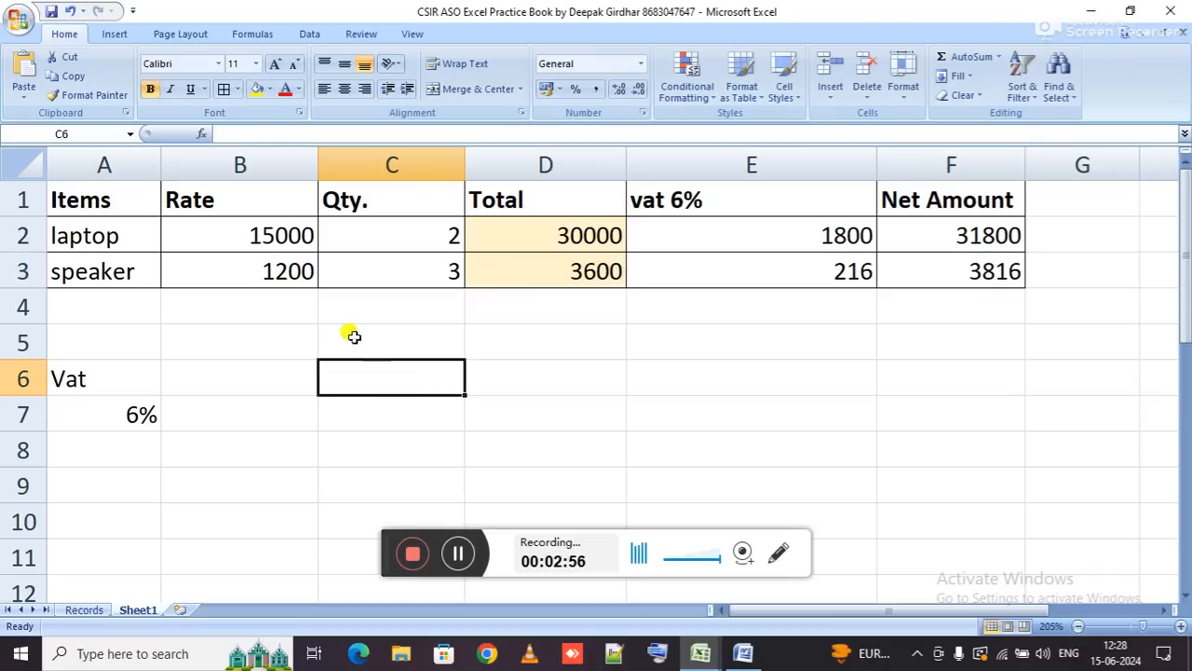
left_click_drag(133, 200, 944, 410)
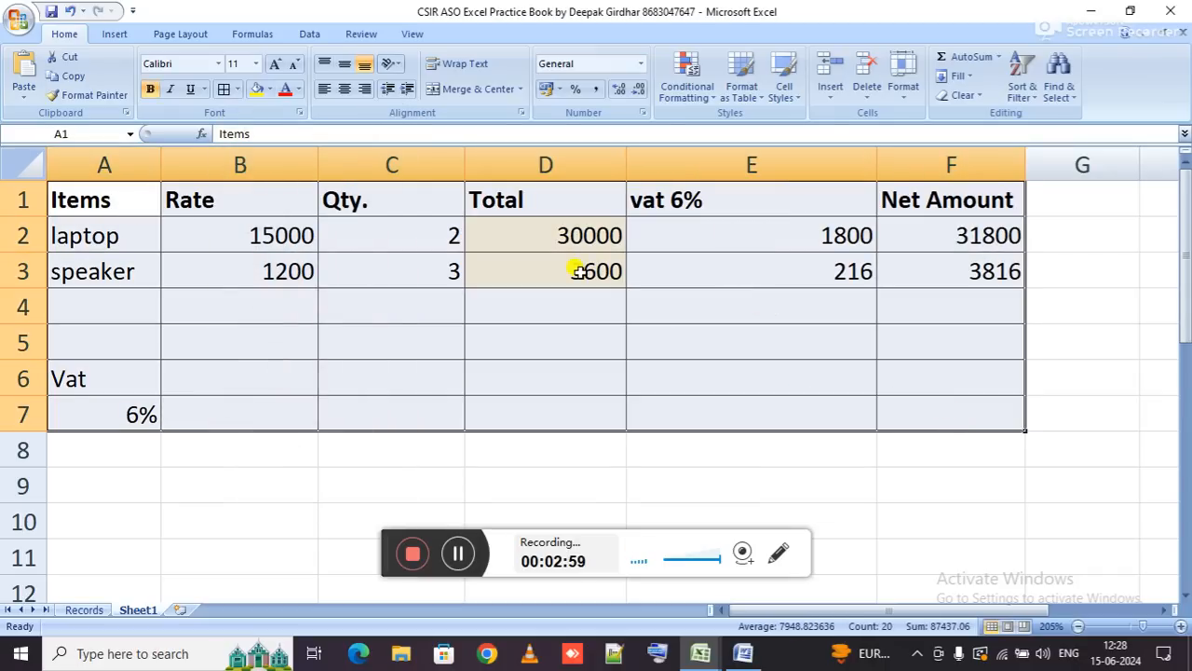
left_click(111, 411)
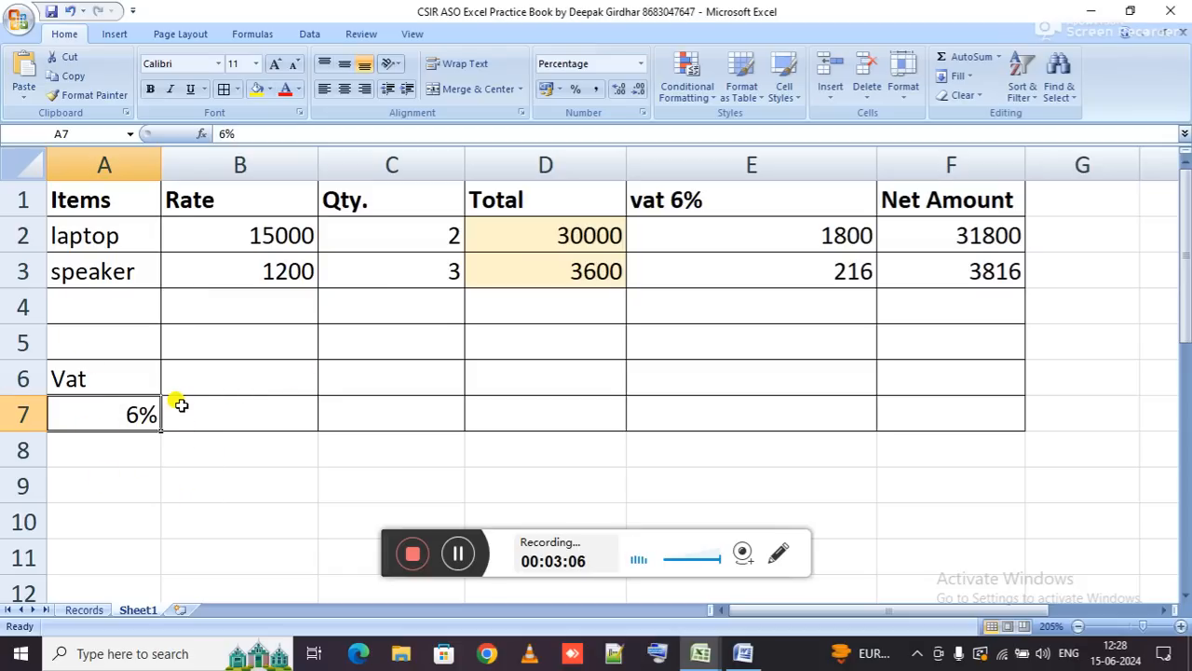
Change the laptop's VAT formula in E2 to =D2*A7 so it references the VAT rate cell.
double_click(834, 224)
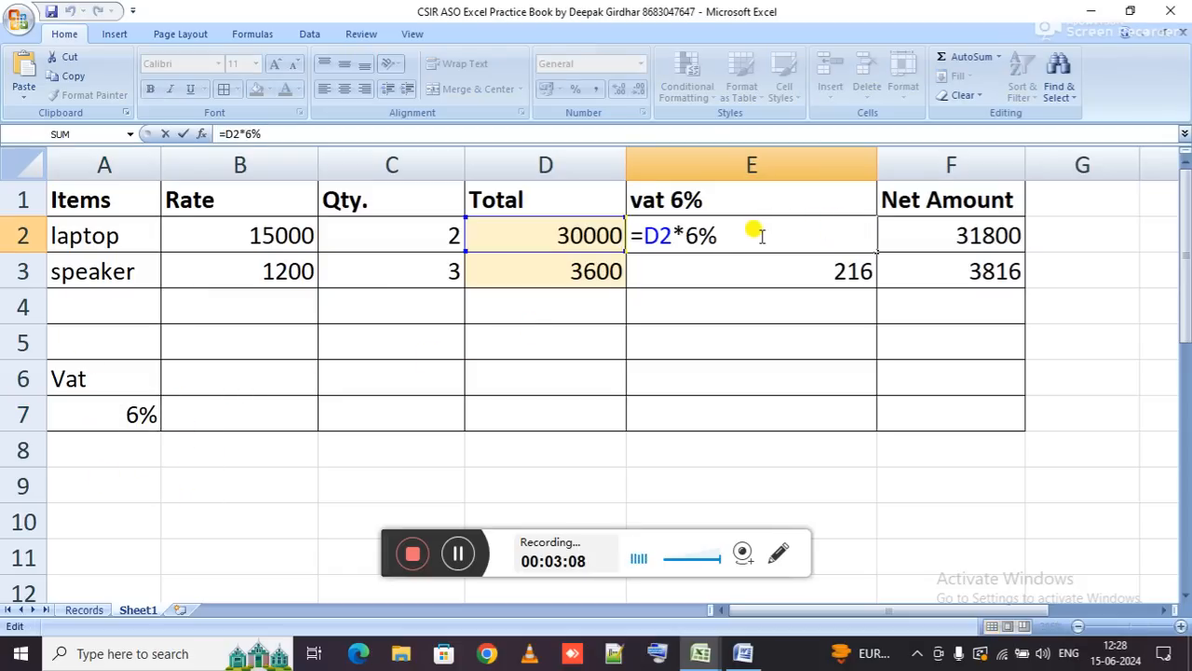
key("BackSpace")
key("BackSpace")
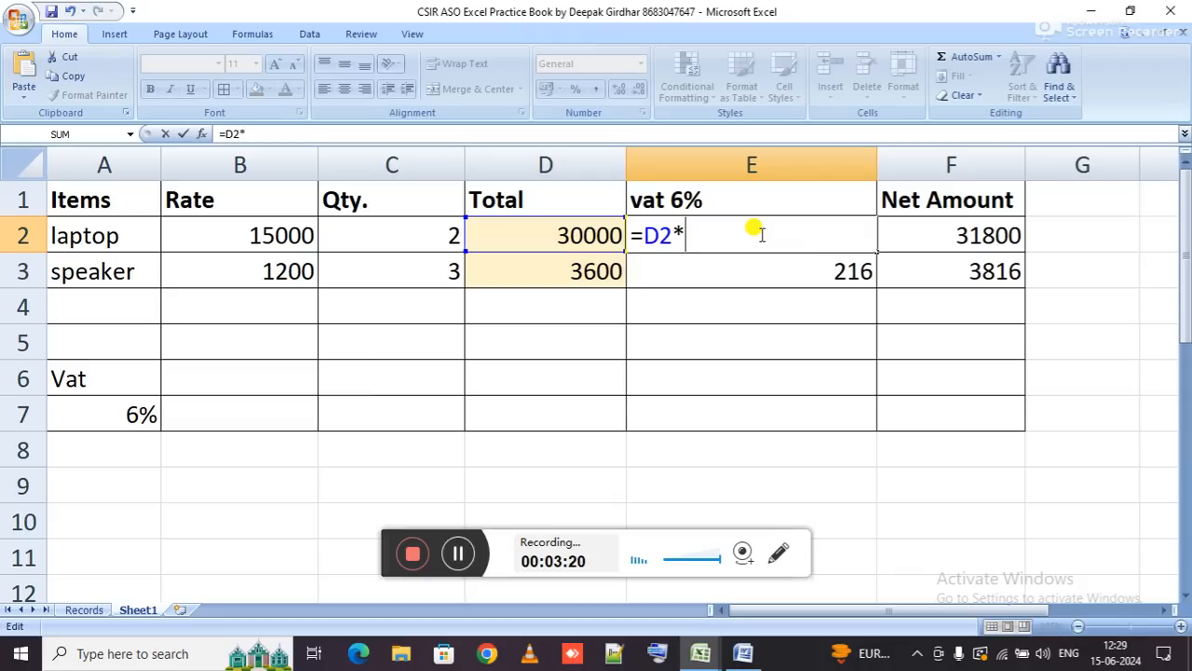
left_click(110, 414)
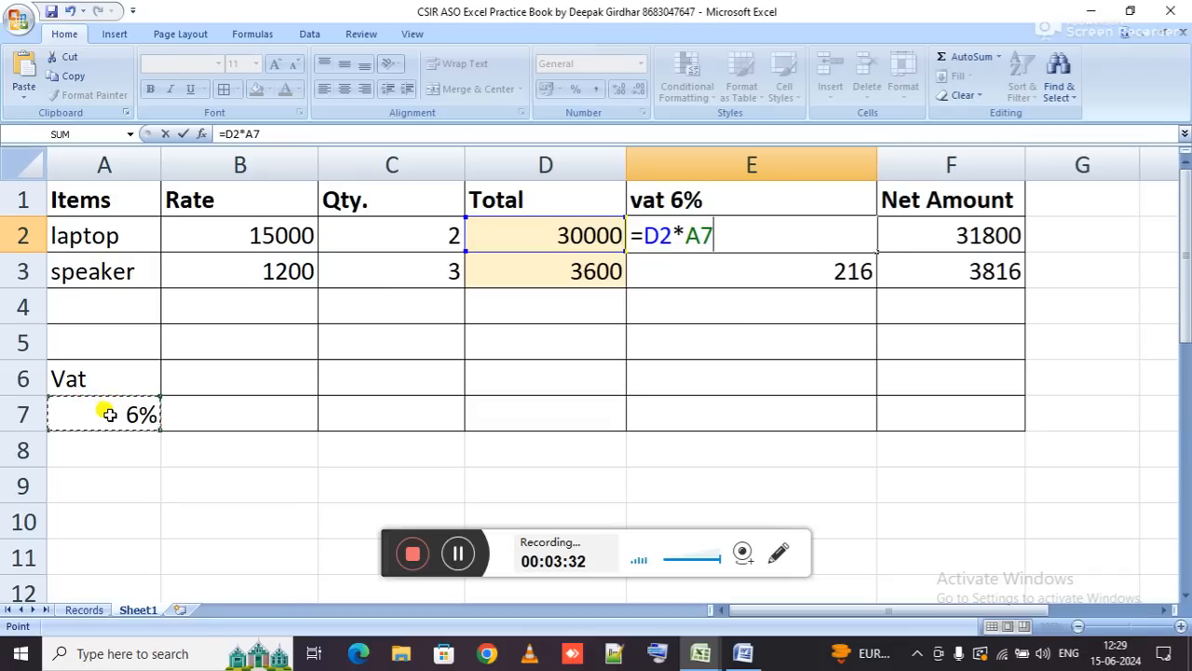
key("Return")
Clear E3 and fill the VAT formula down into it from E2.
key("Delete")
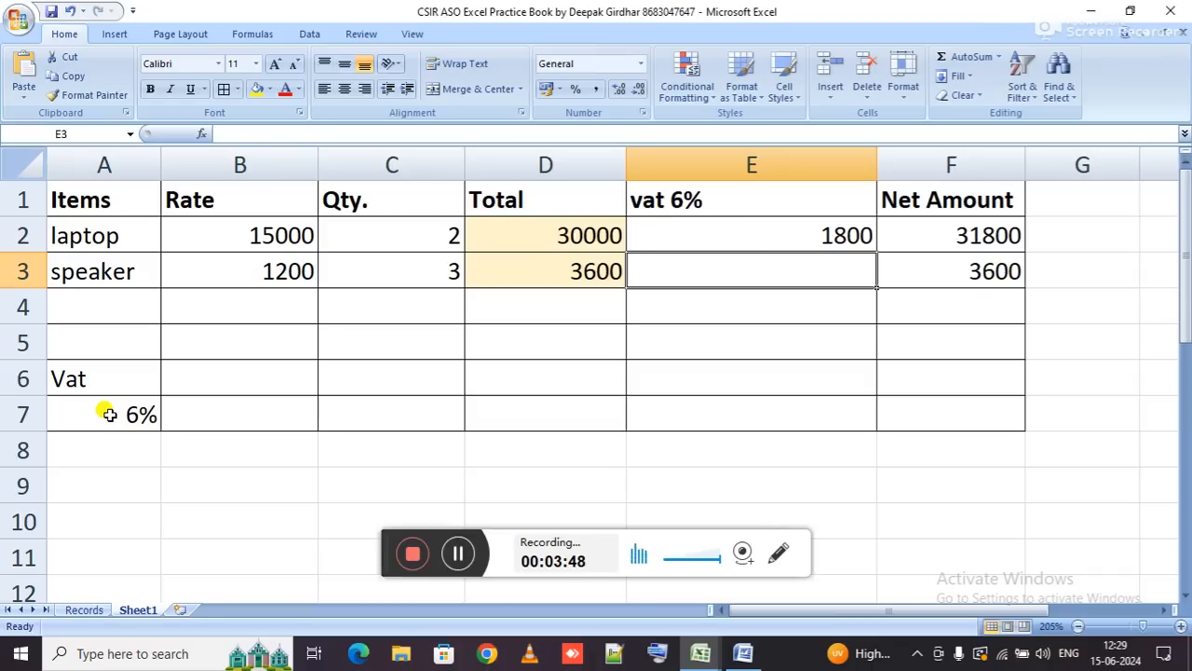
key("ctrl+d")
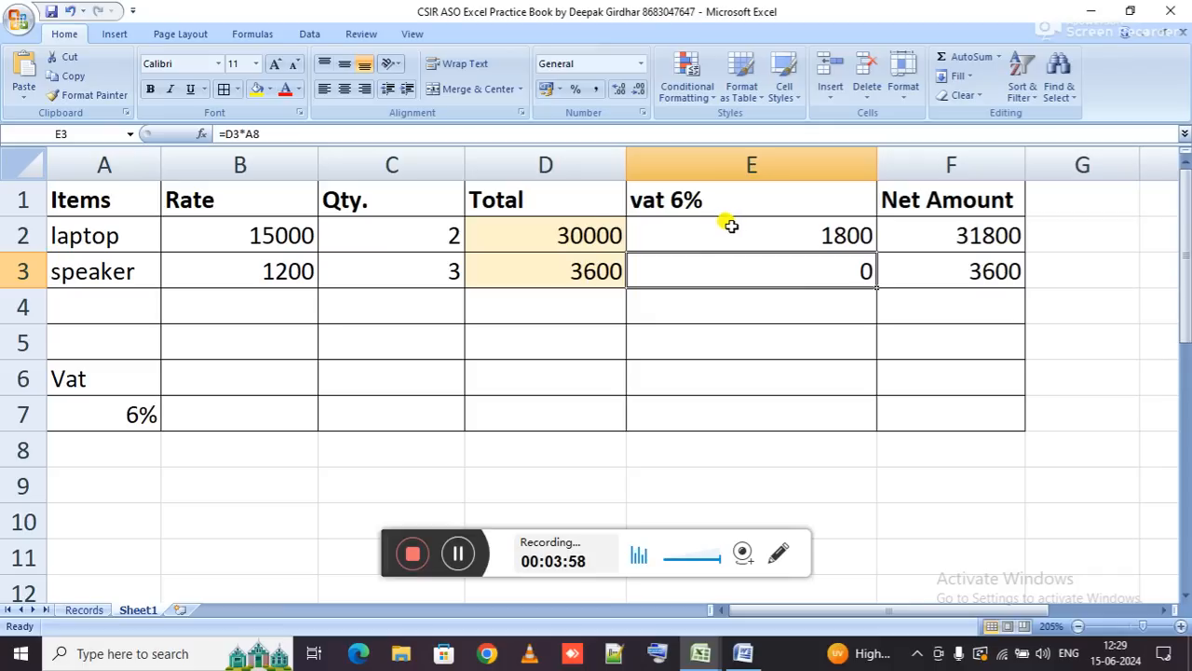
Inspect the Total formulas in D2 and D3 and the laptop's VAT formula in E2 to compare their cell references.
double_click(546, 224)
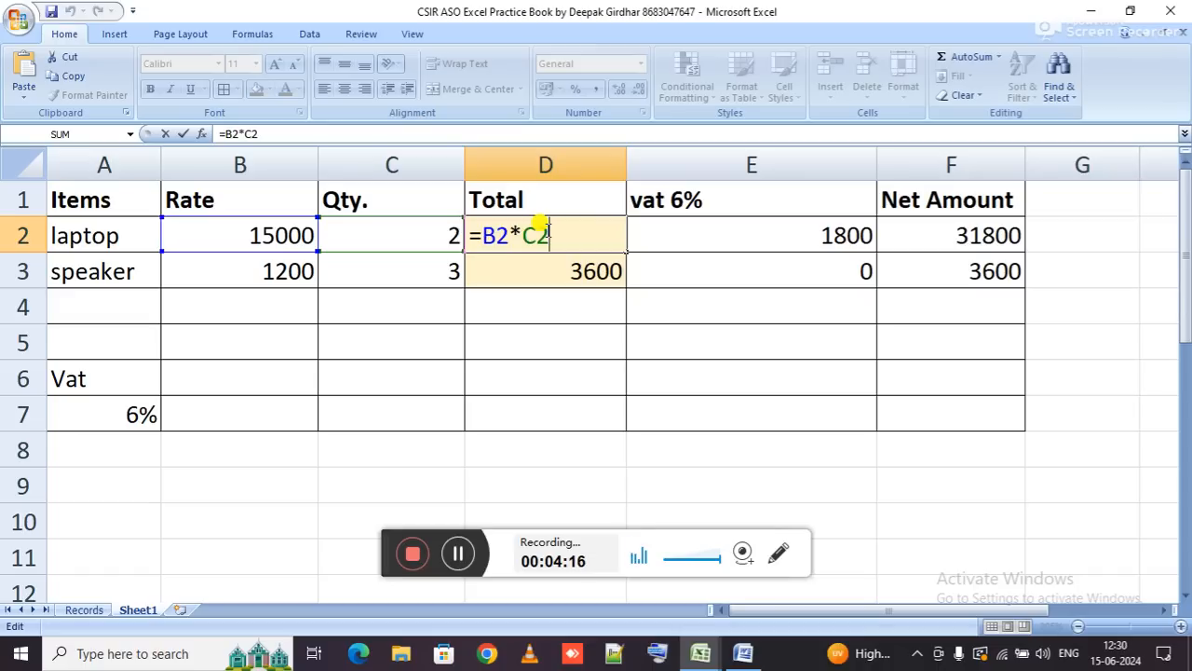
key("Return")
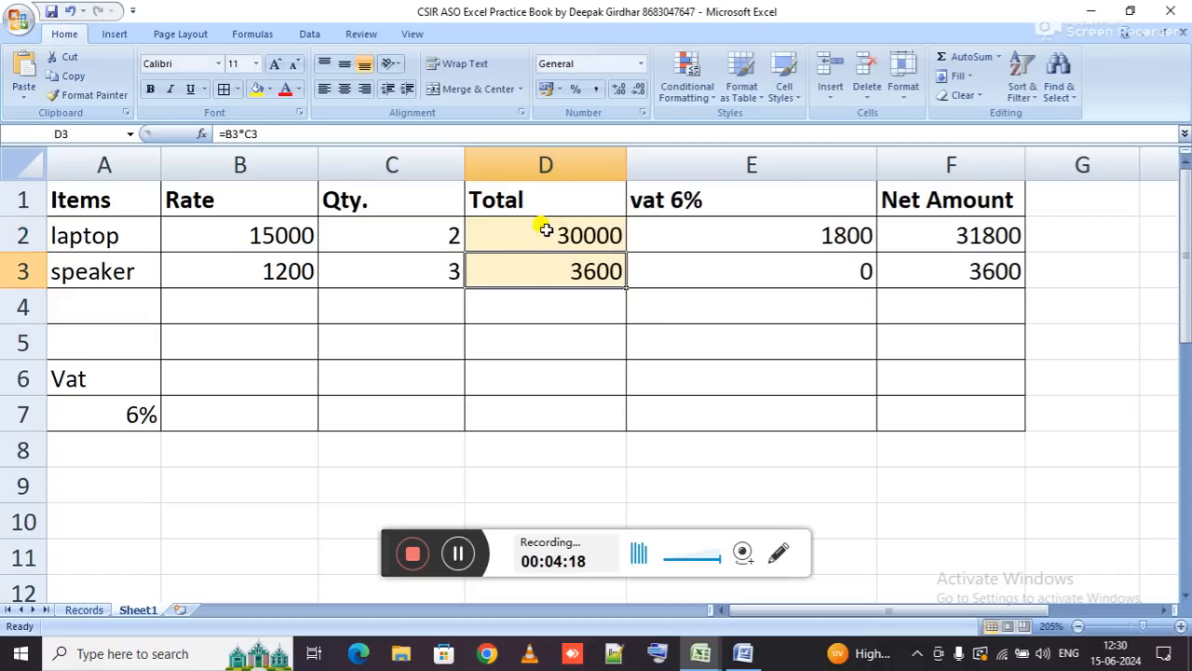
key("F2")
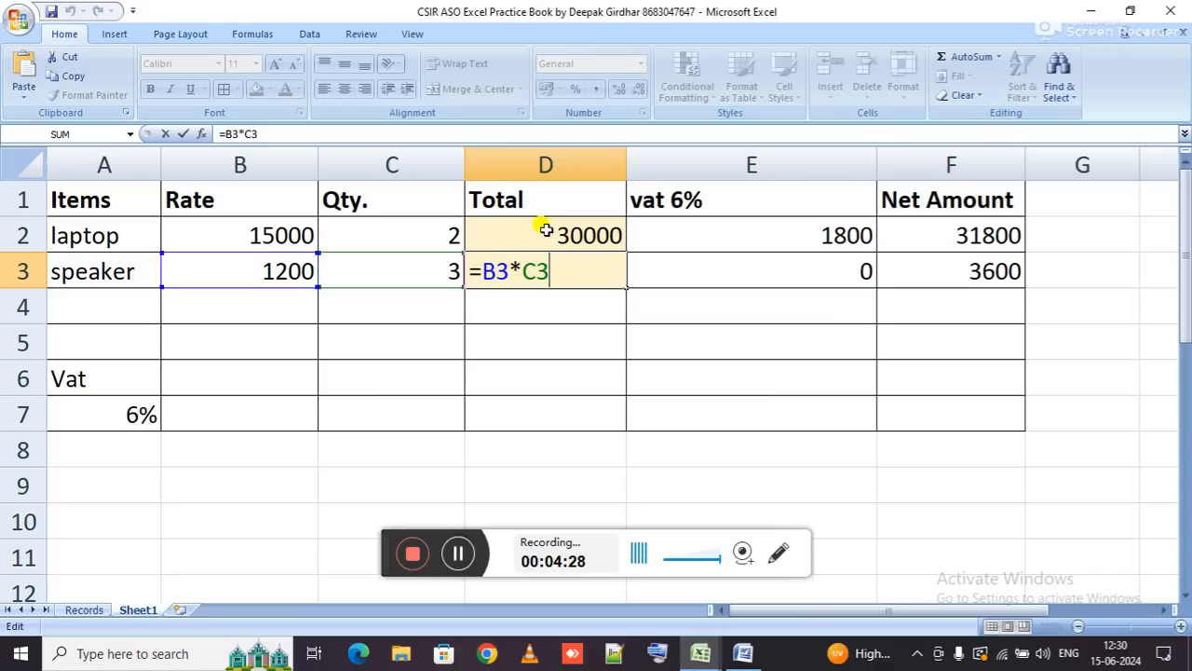
key("Return")
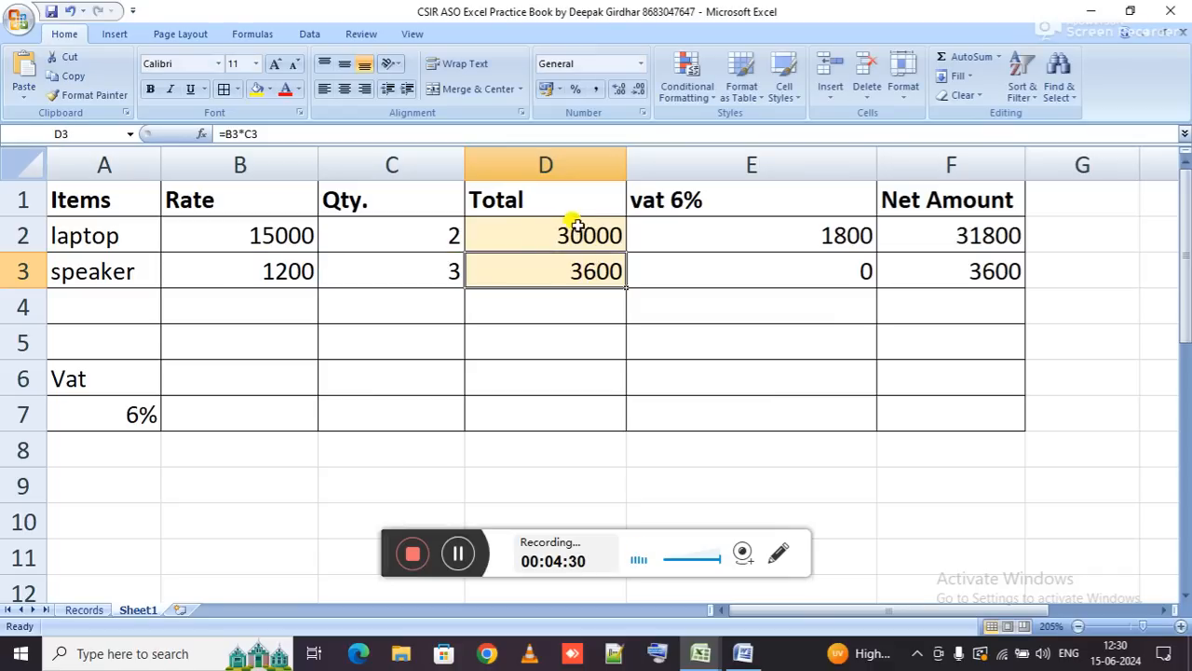
double_click(761, 236)
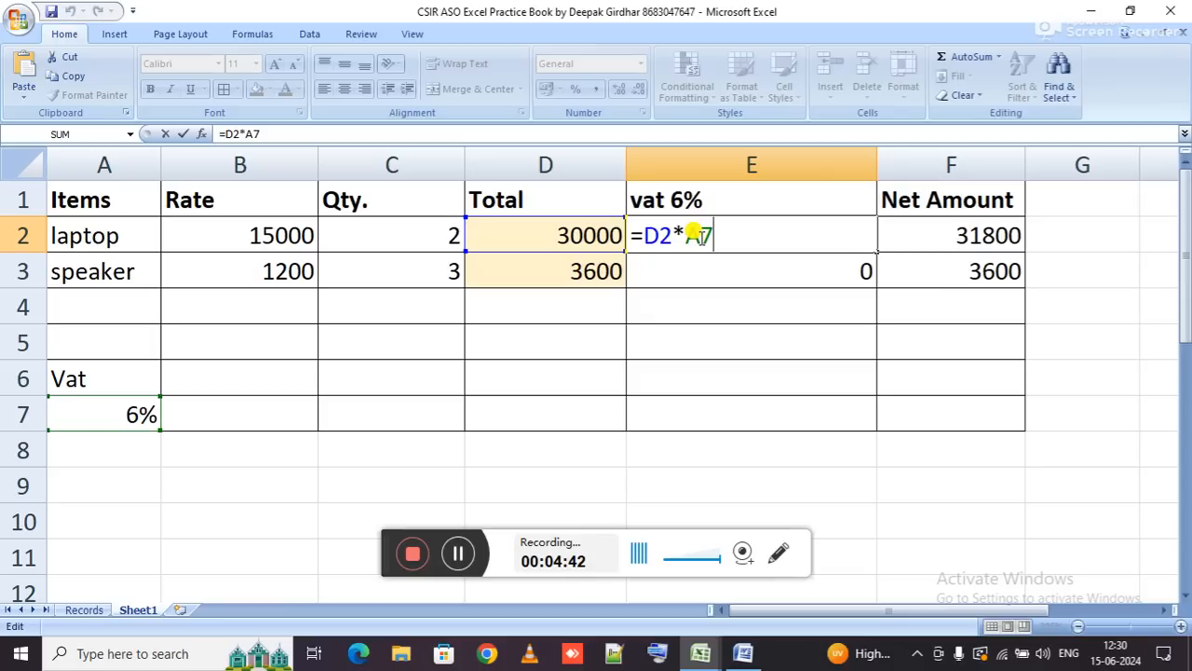
key("Return")
Correct the speaker's VAT formula in E3 to =D3*A7.
key("F2")
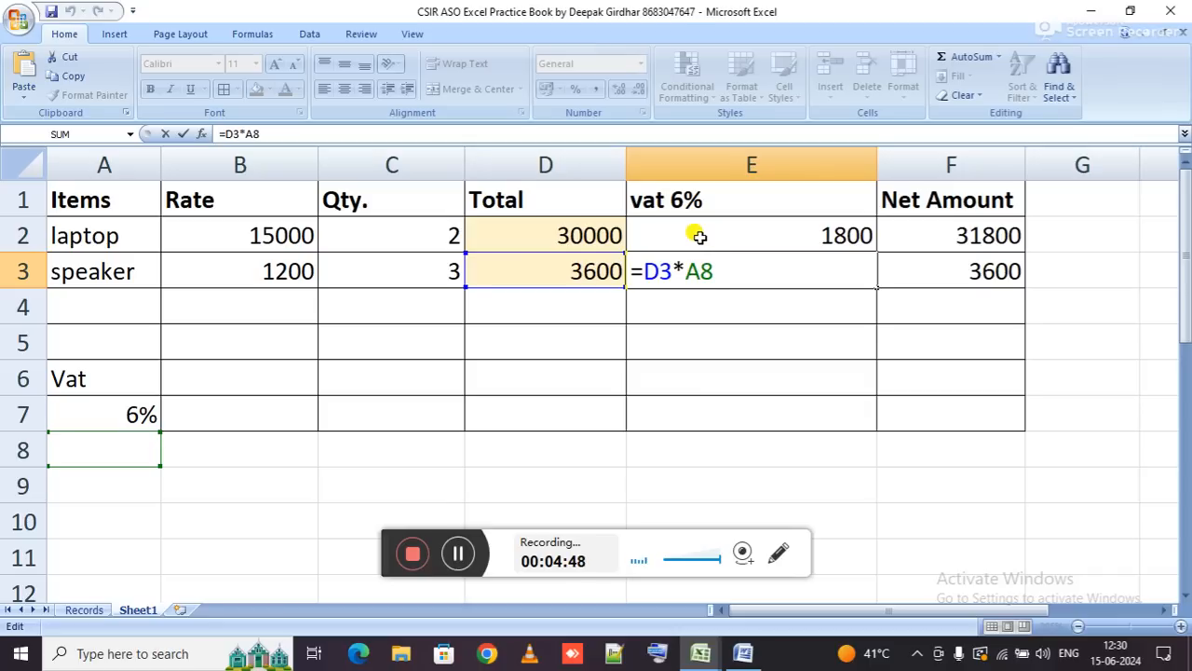
key("BackSpace")
type("7")
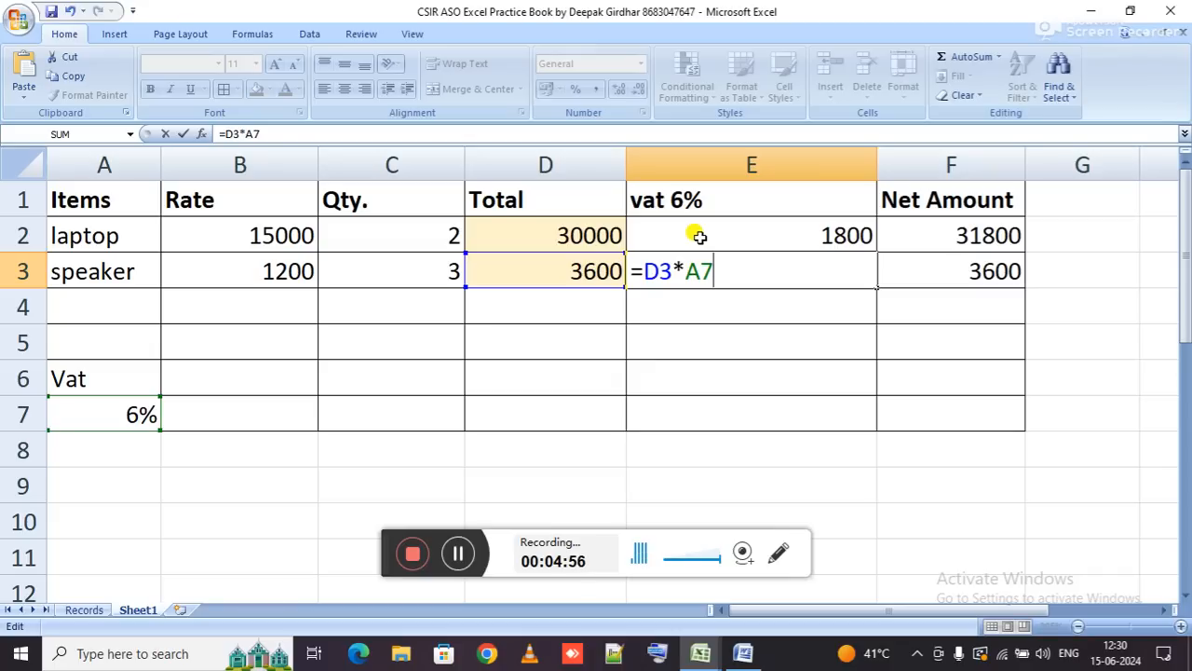
key("Return")
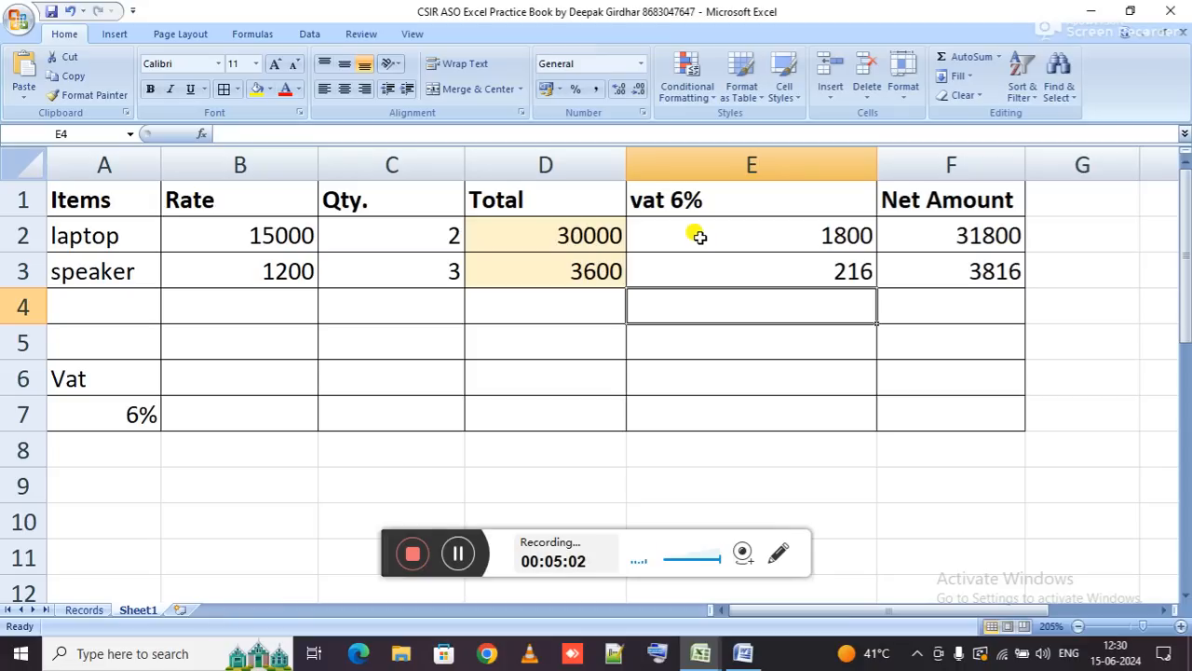
Make the VAT rate reference in E2 absolute as =D2*$A$7 and fill the formula down into E3.
double_click(838, 235)
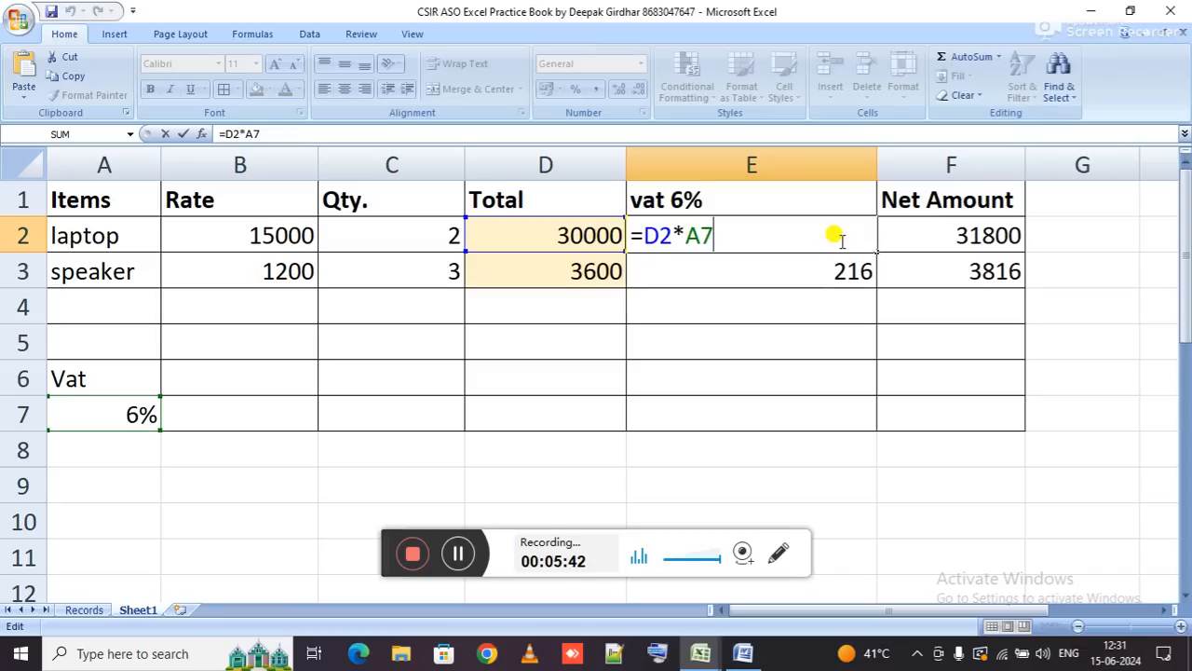
key("Left")
key("Left")
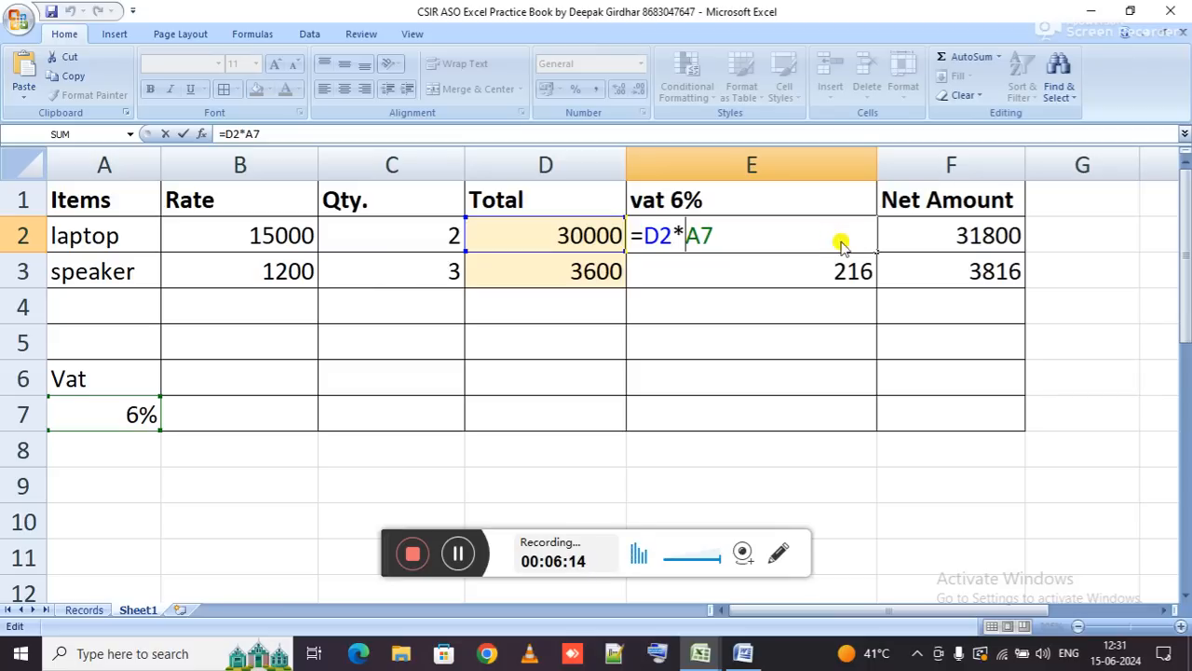
type("$")
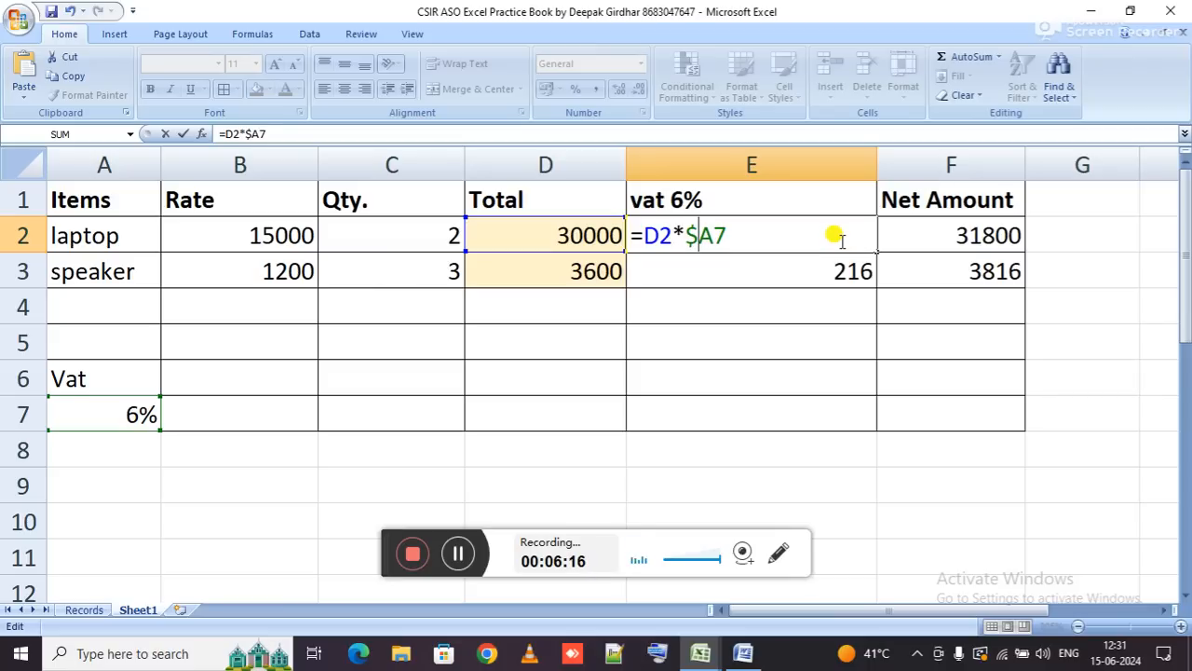
key("Right")
type("$")
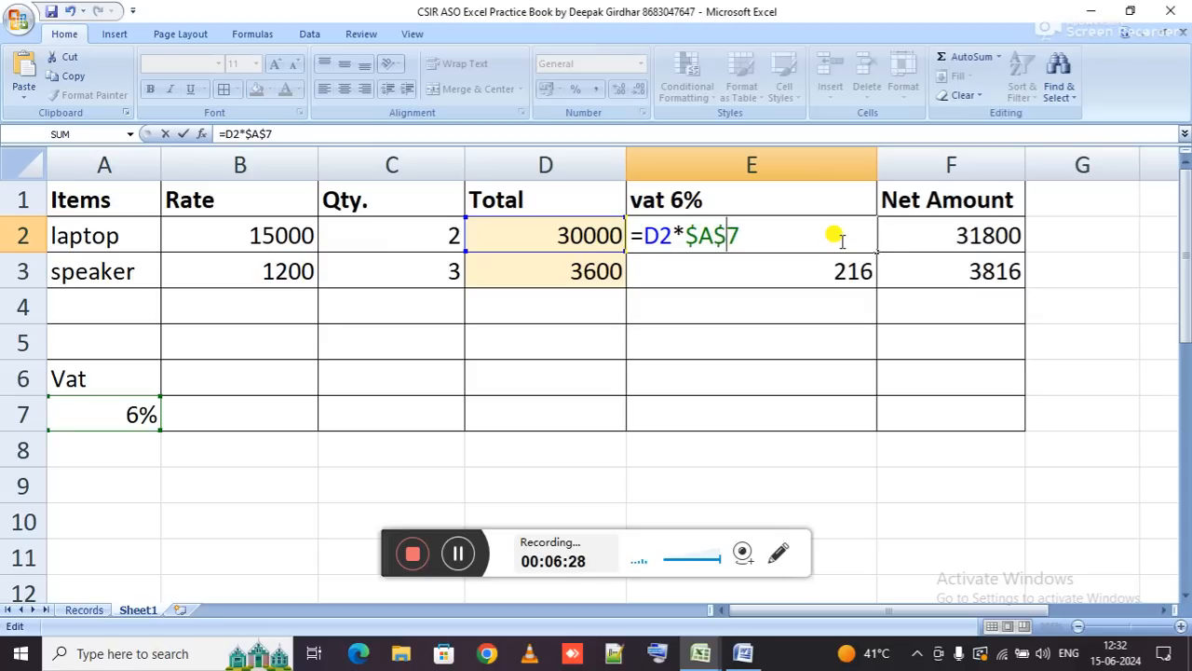
key("Return")
key("ctrl+d")
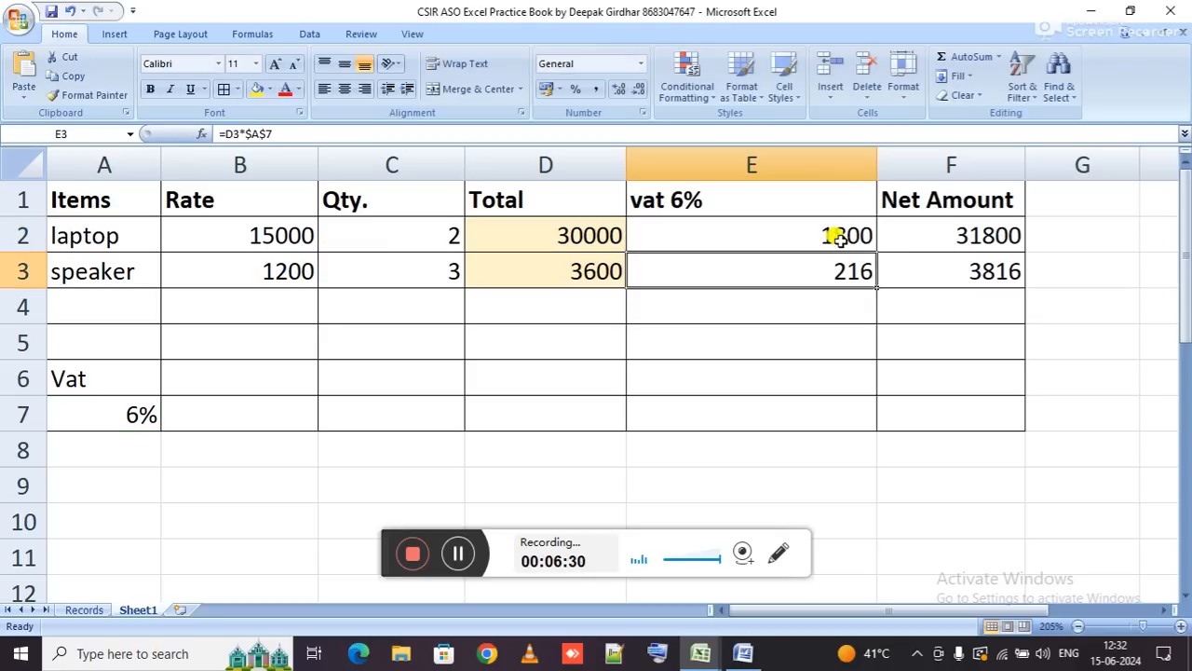
Check the cell references in the VAT formulas of E3 and E2.
double_click(846, 263)
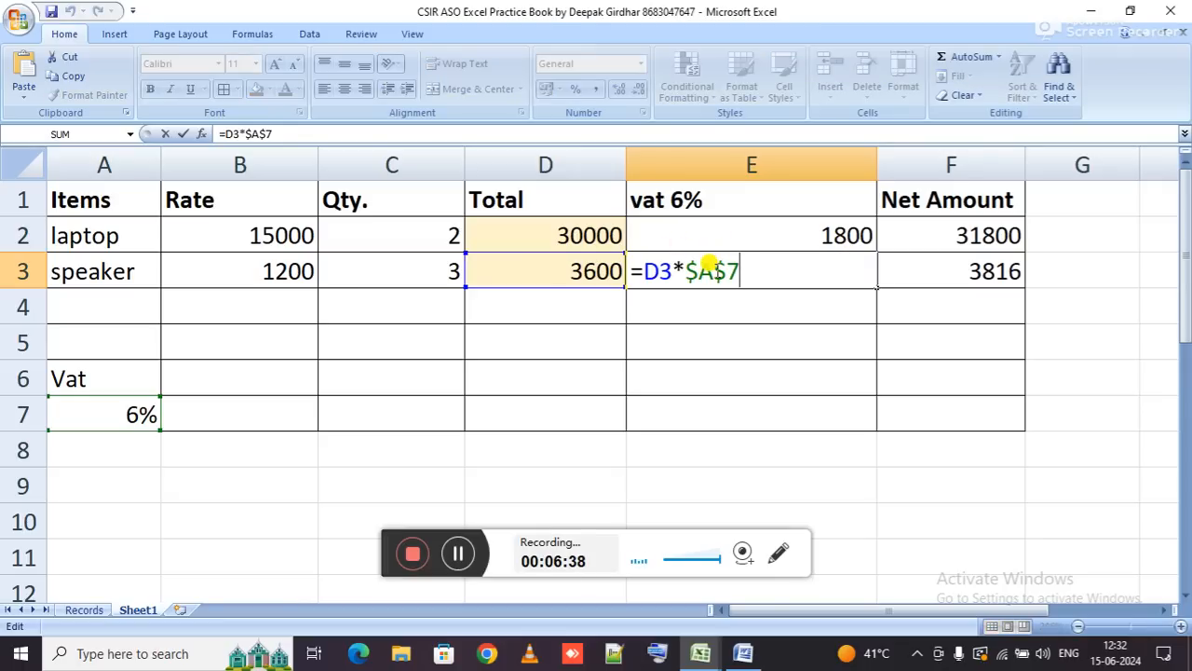
left_click(793, 236)
double_click(797, 235)
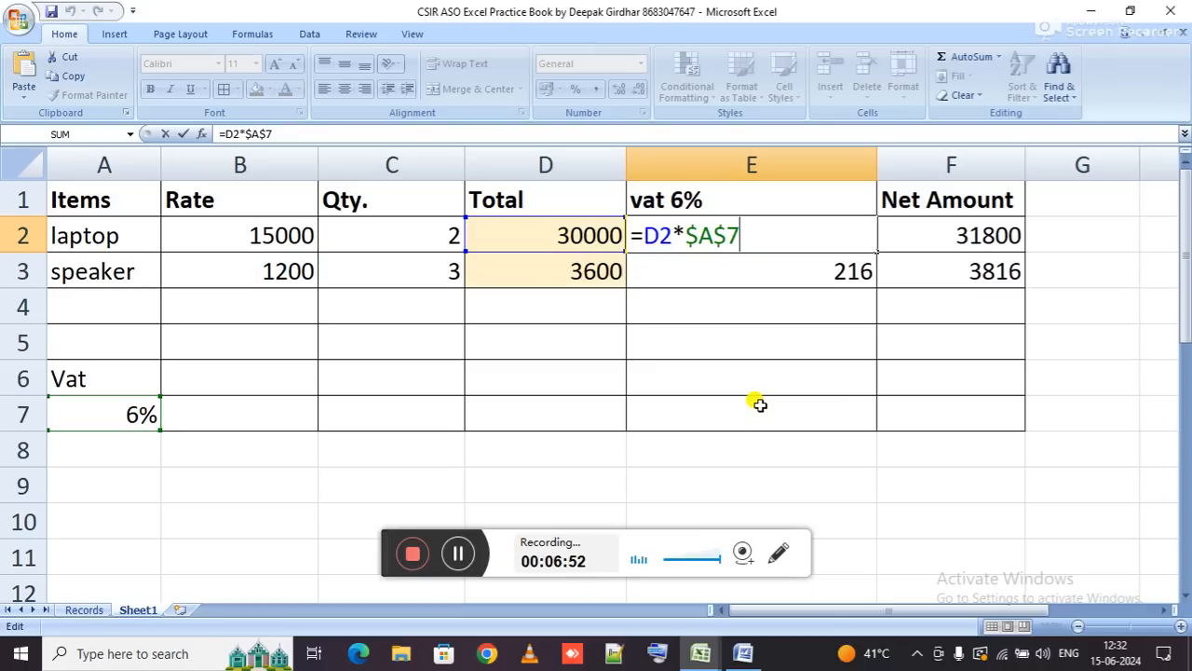
key("Return")
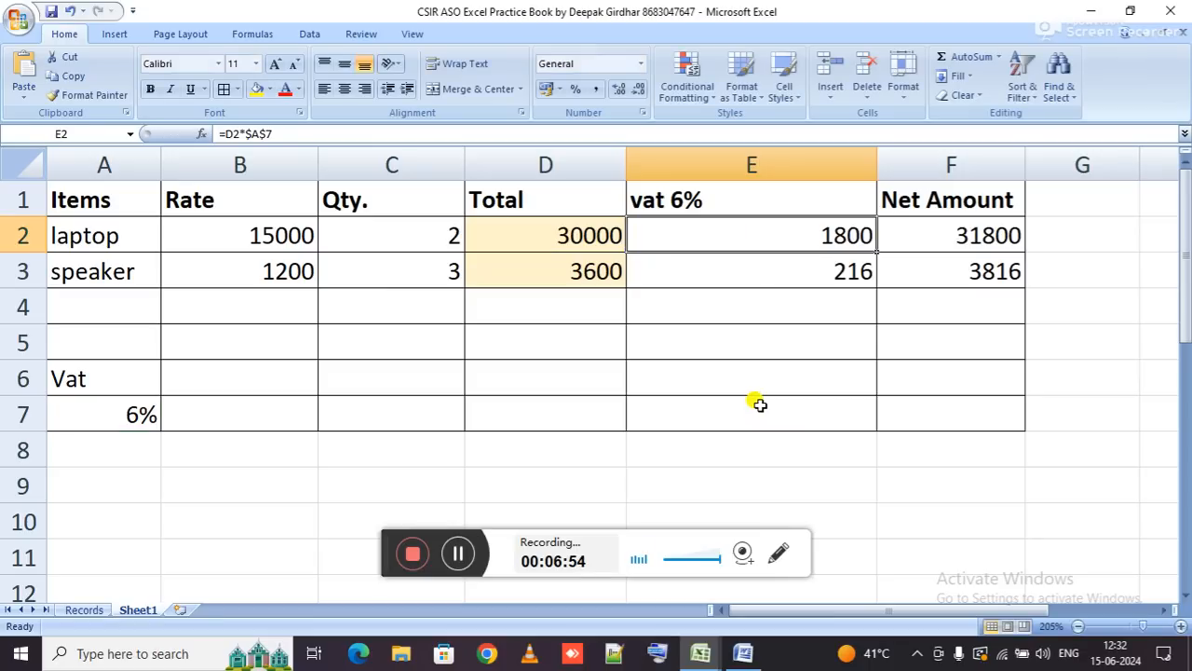
Shorten the header in E1 to "vat" by removing the 6%.
double_click(745, 189)
key("BackSpace")
key("BackSpace")
key("BackSpace")
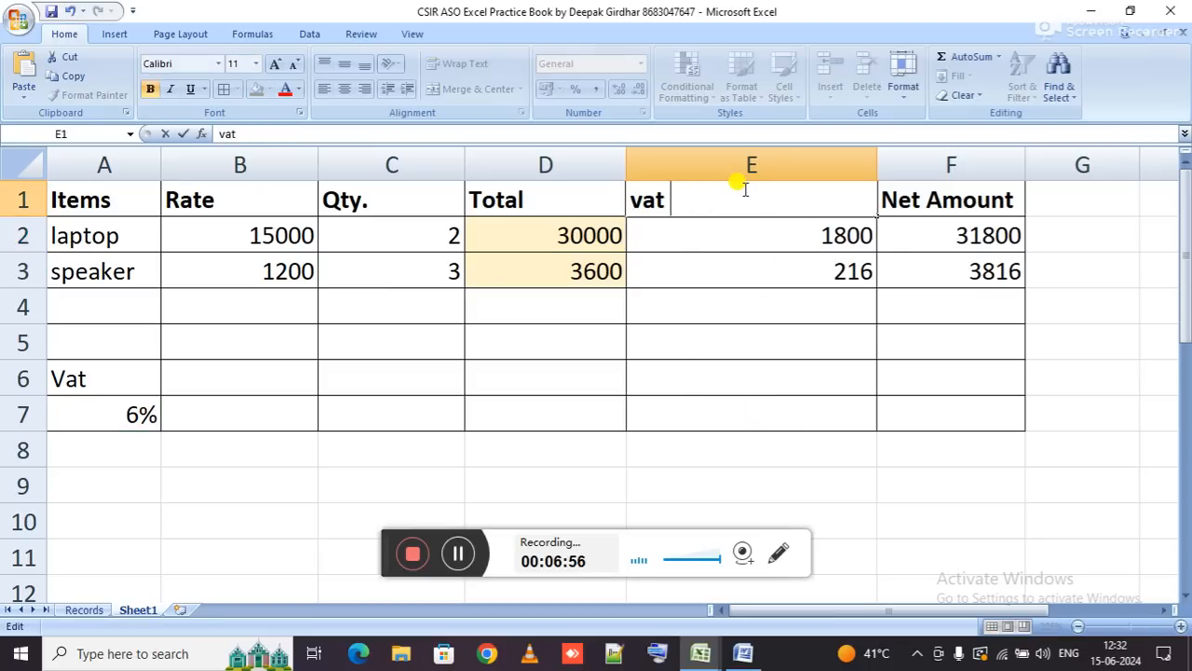
key("Return")
Re-enter A7 as the rate reference in E2's formula and toggle it to absolute, giving =D2*$A$7.
key("F2")
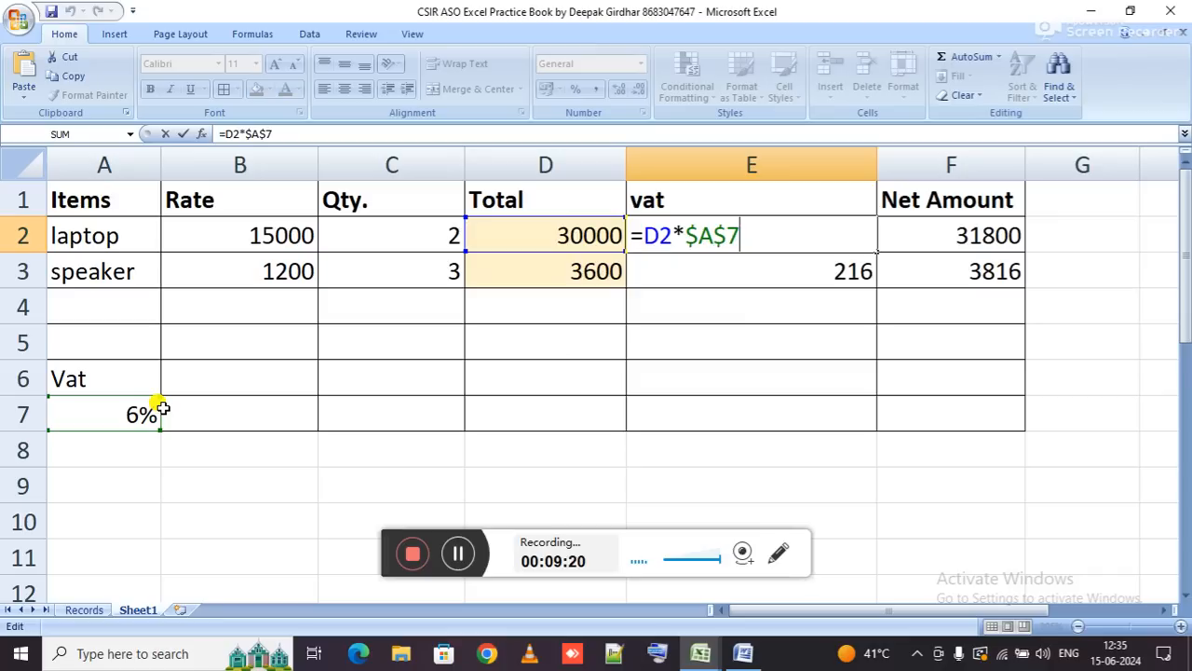
key("Return")
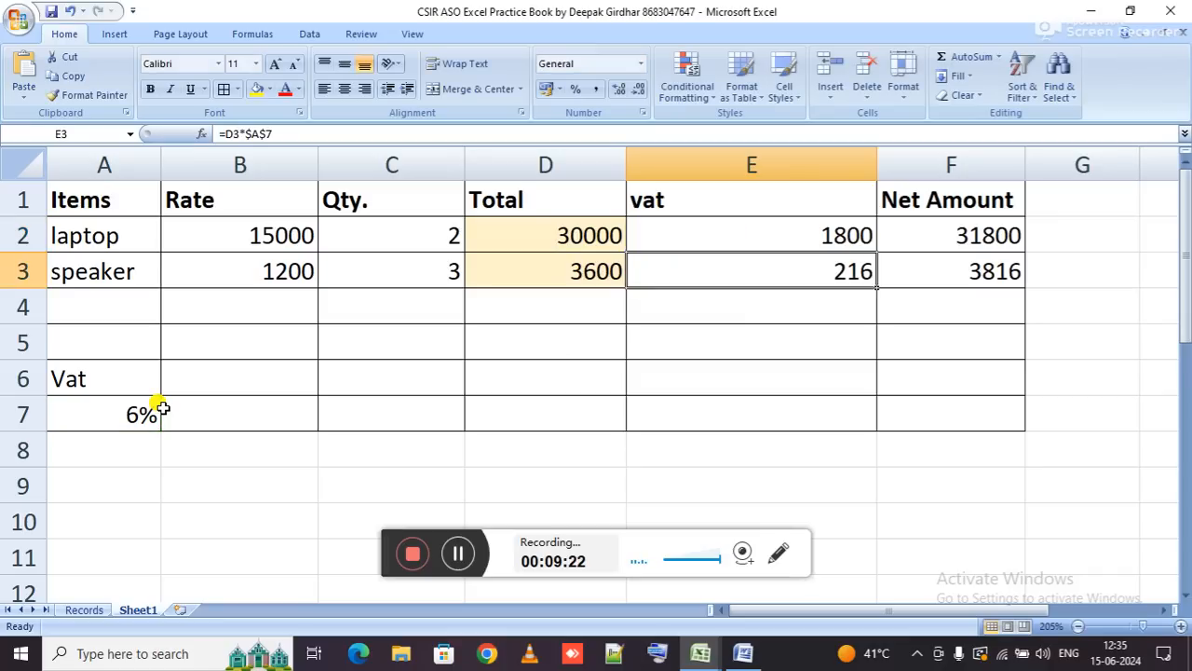
double_click(788, 237)
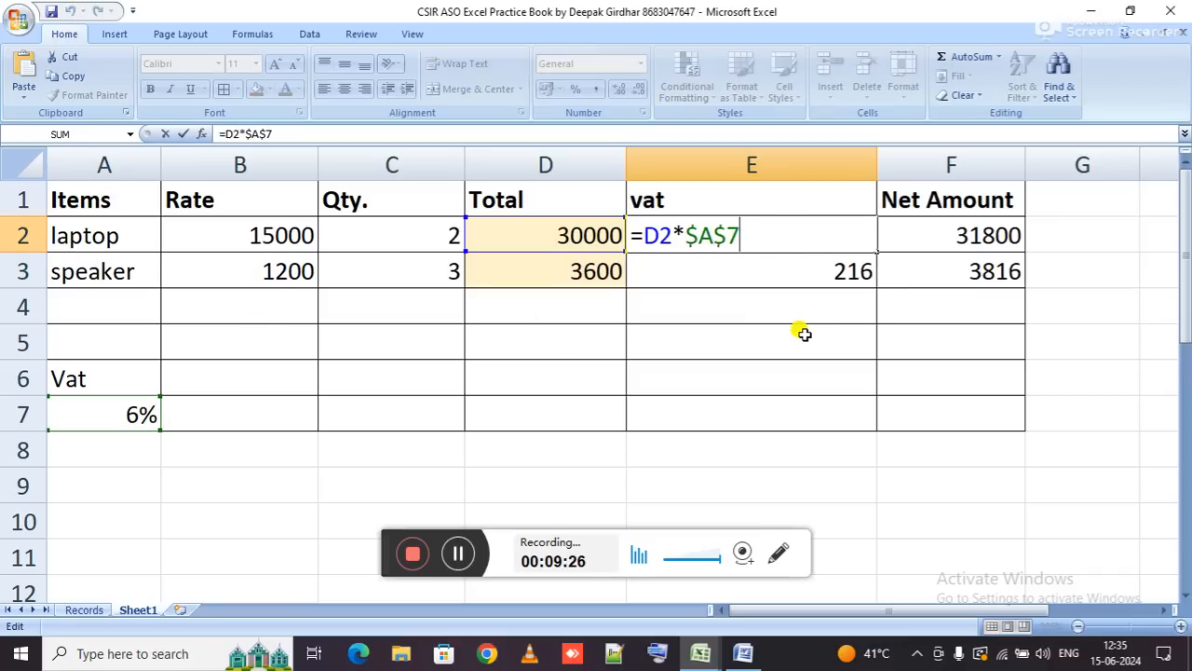
key("BackSpace")
key("BackSpace")
key("BackSpace")
key("BackSpace")
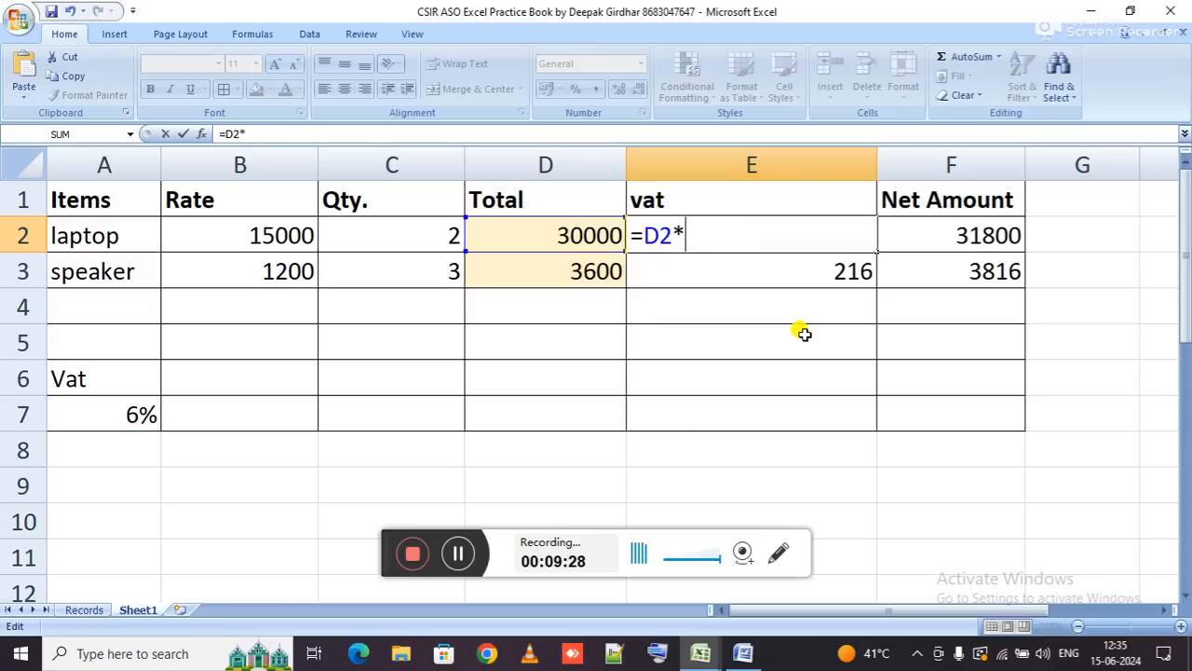
type("A&")
key("BackSpace")
type("7")
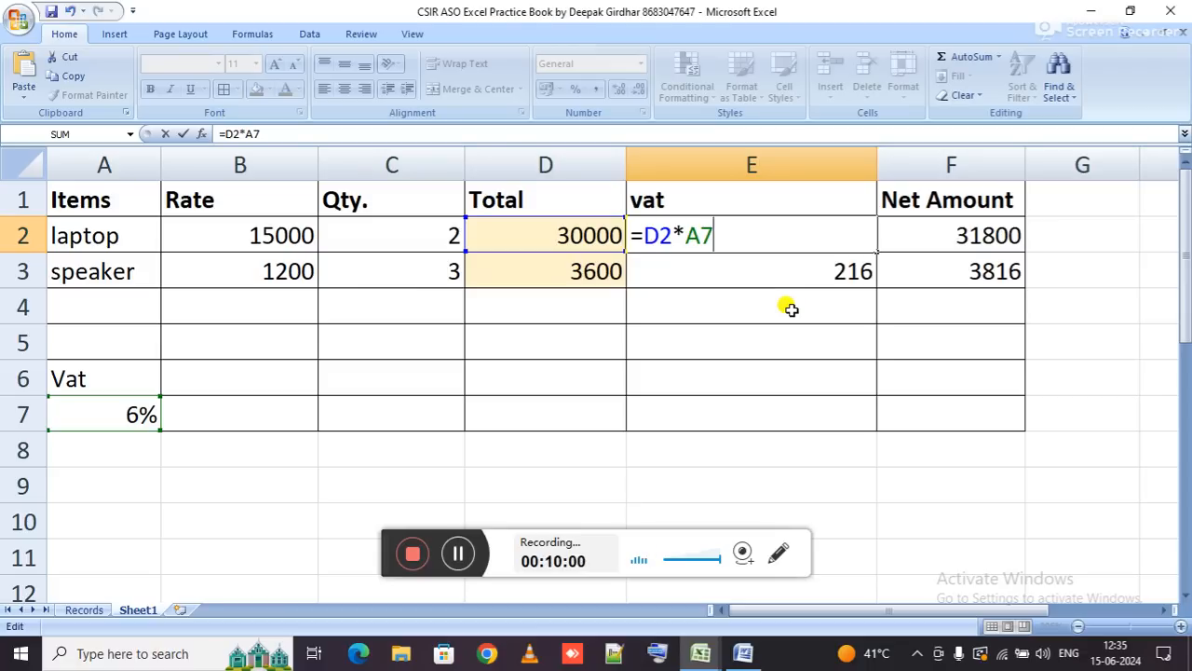
key("F4")
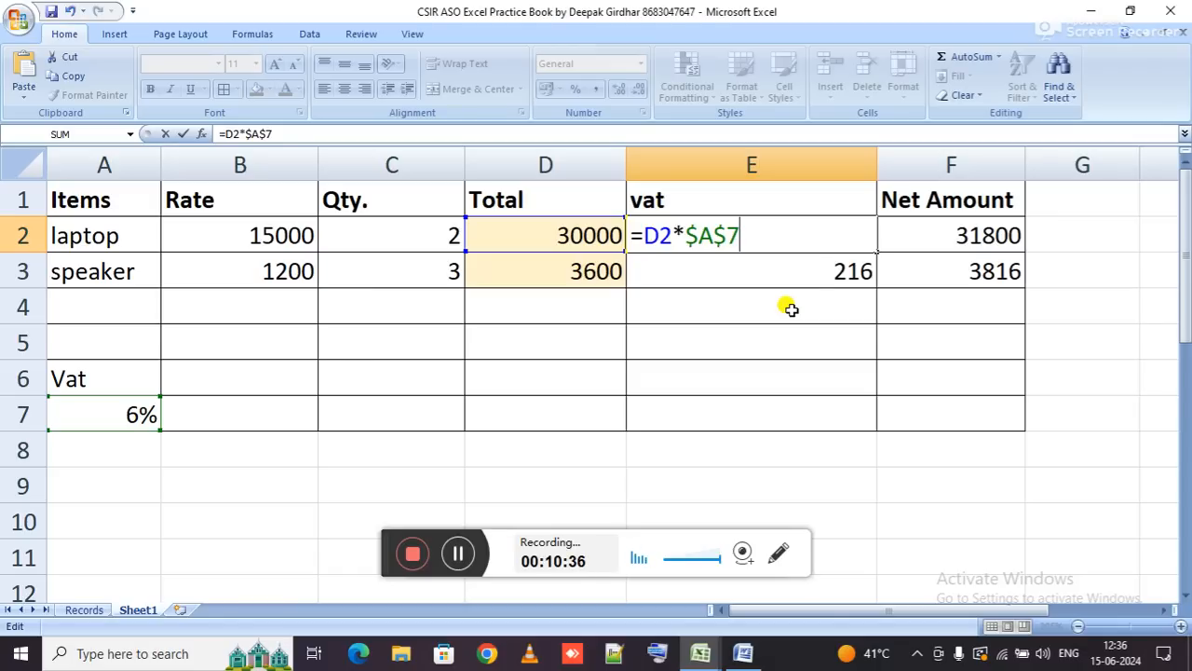
key("Return")
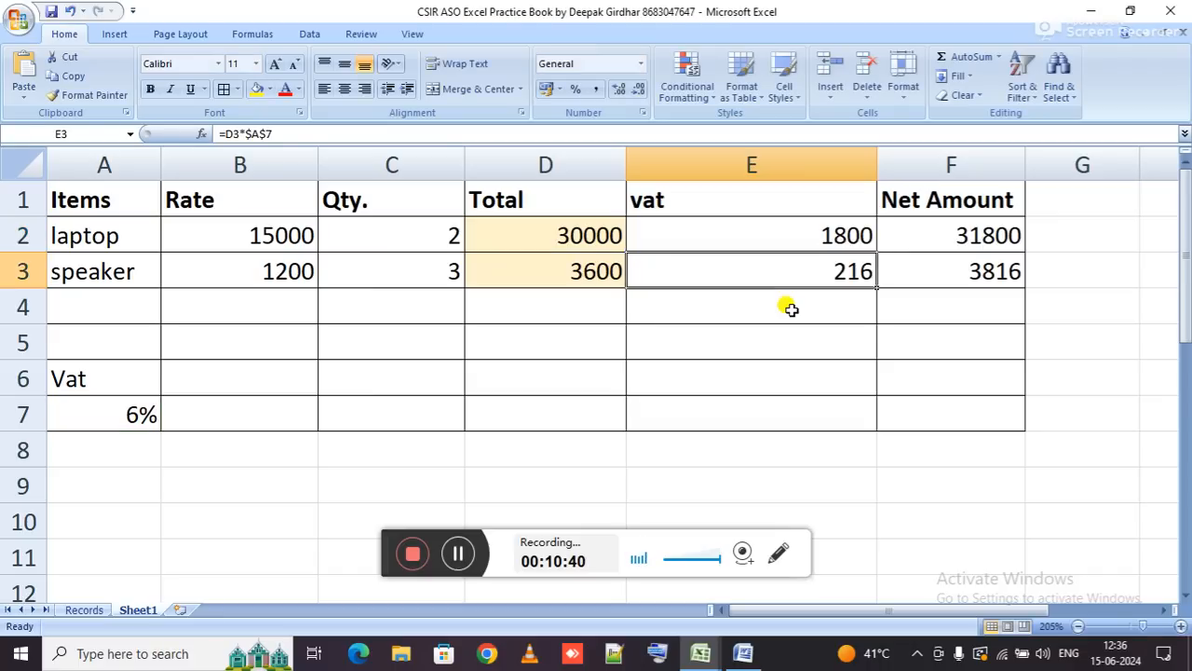
Examine the YEARWISE POPULATION table's year and Increase/decrease columns, and select India's Increase/decrease cell D16.
scroll(790, 309, "down", 8)
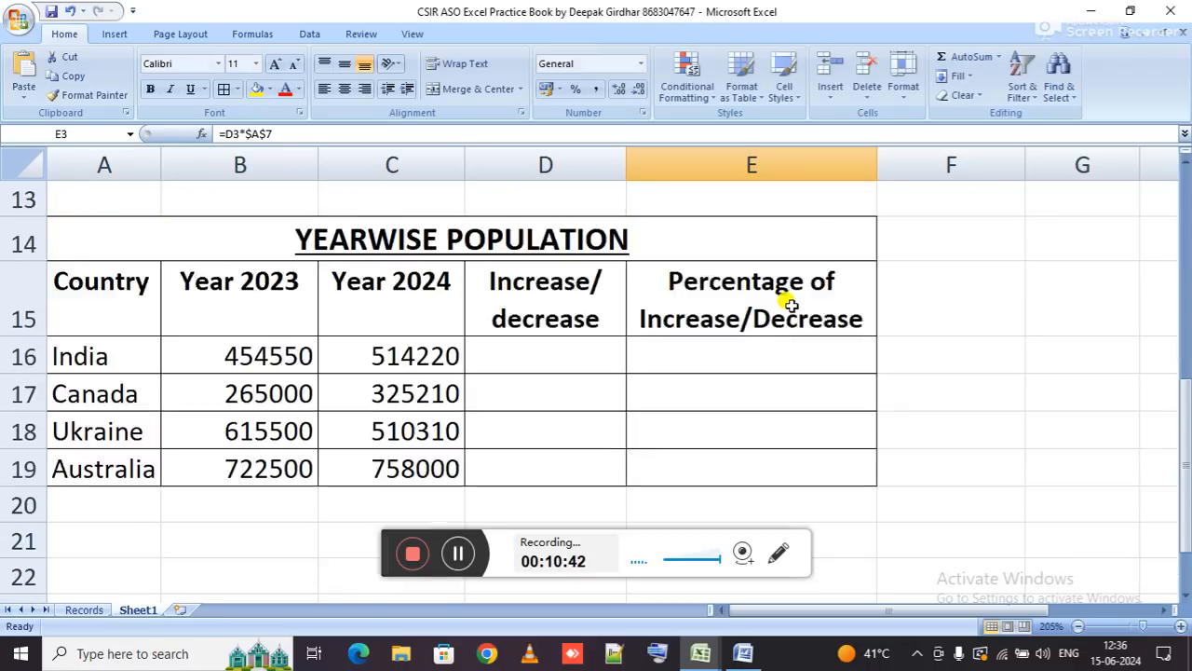
scroll(790, 309, "up", 5)
scroll(791, 310, "down", 1)
left_click(584, 396)
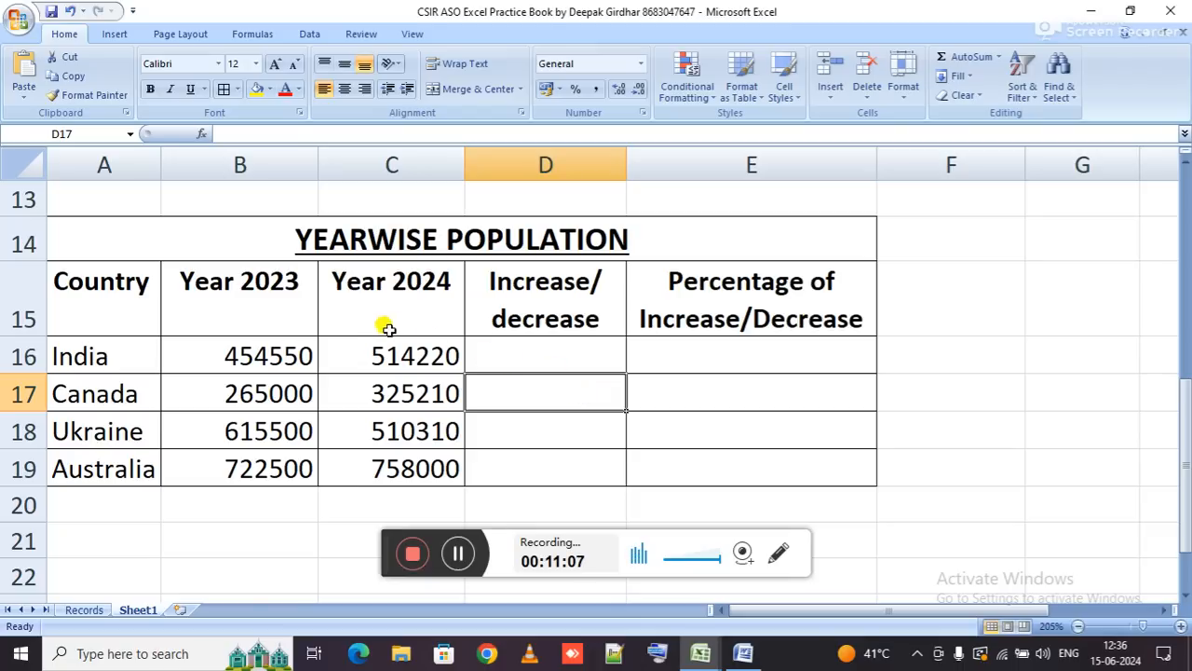
double_click(300, 276)
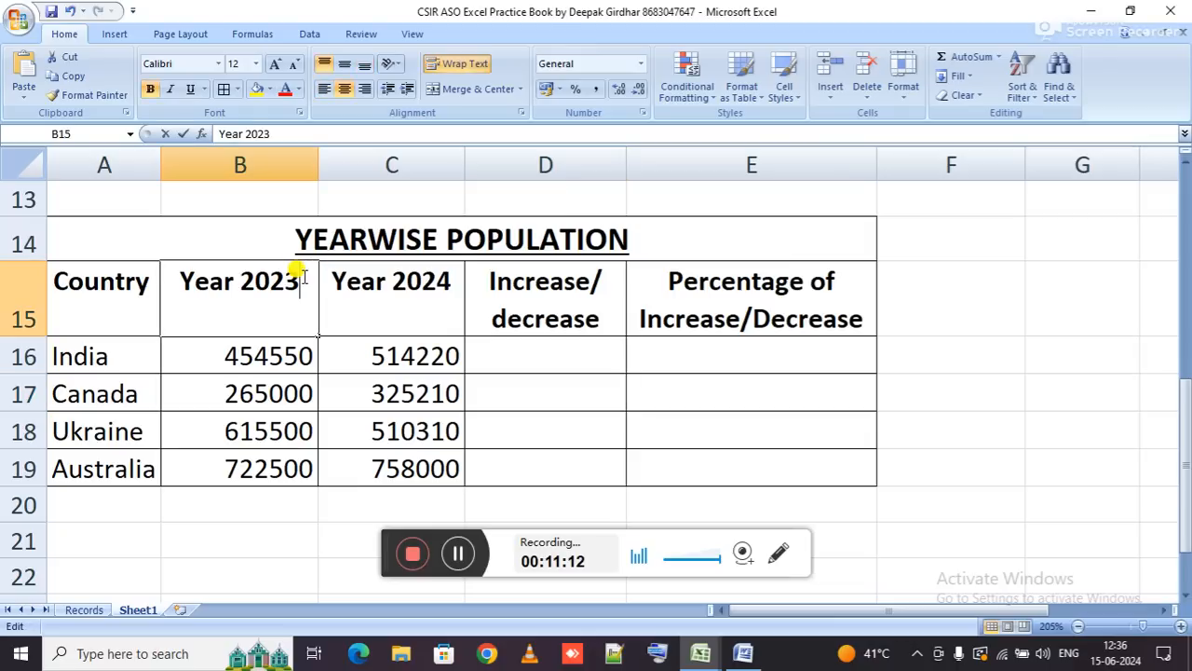
key("Escape")
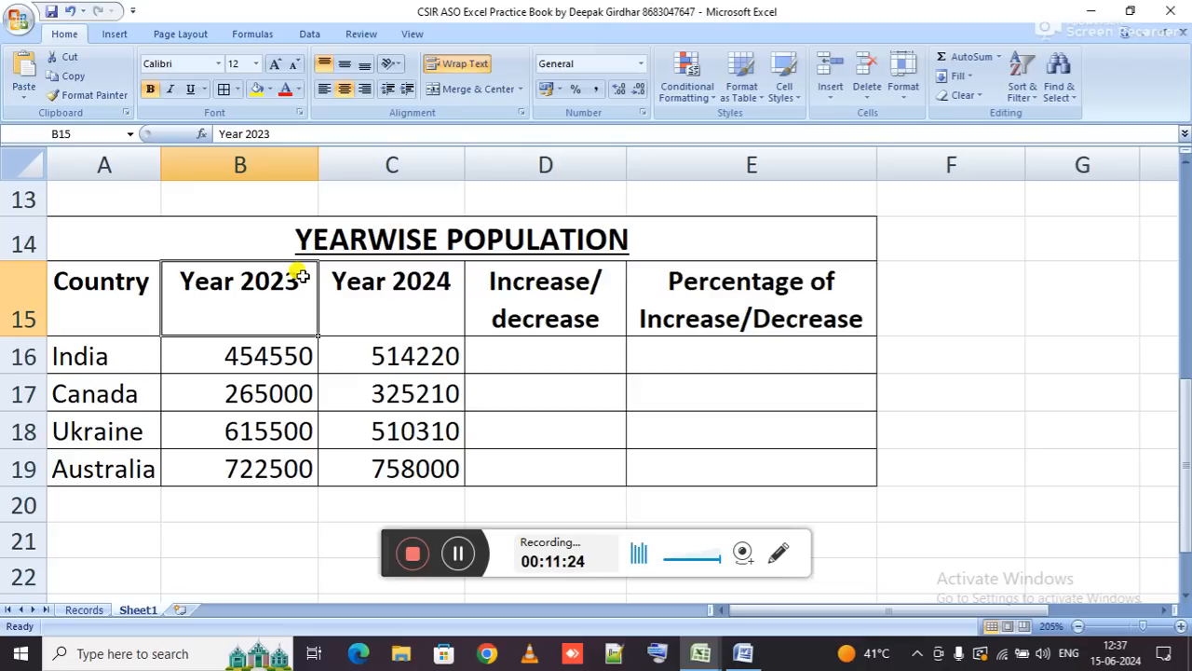
left_click_drag(531, 354, 534, 460)
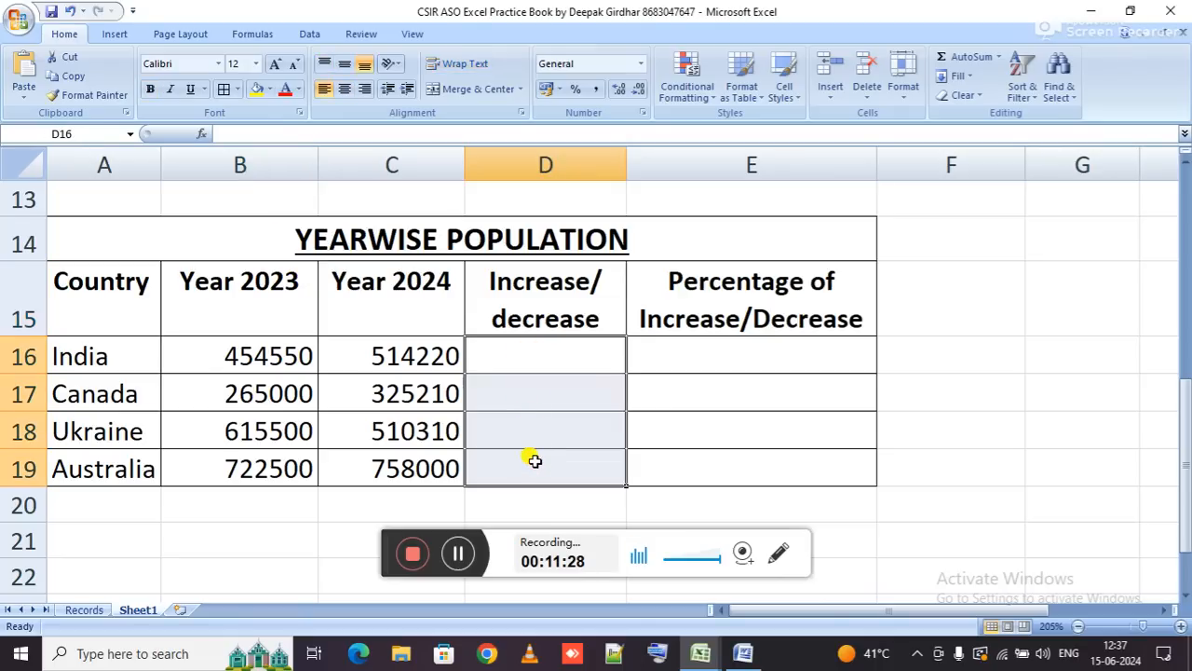
left_click(559, 355)
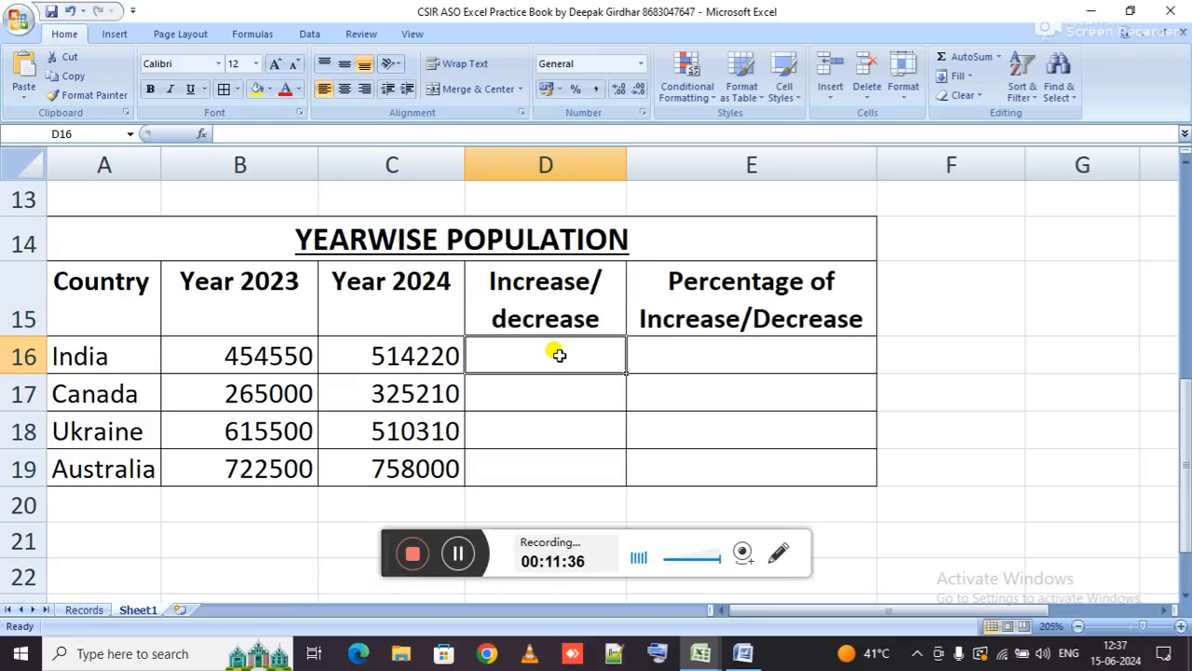
Calculate India's Increase/decrease in D16 with the formula =C16-B16.
type("=")
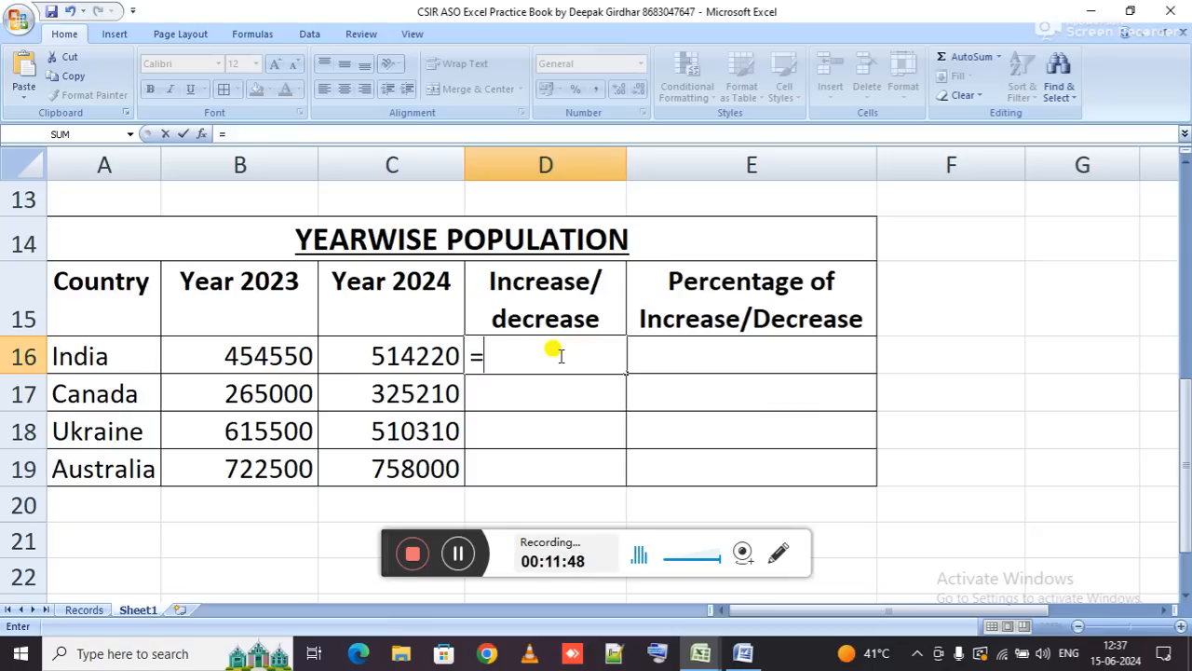
key("Left")
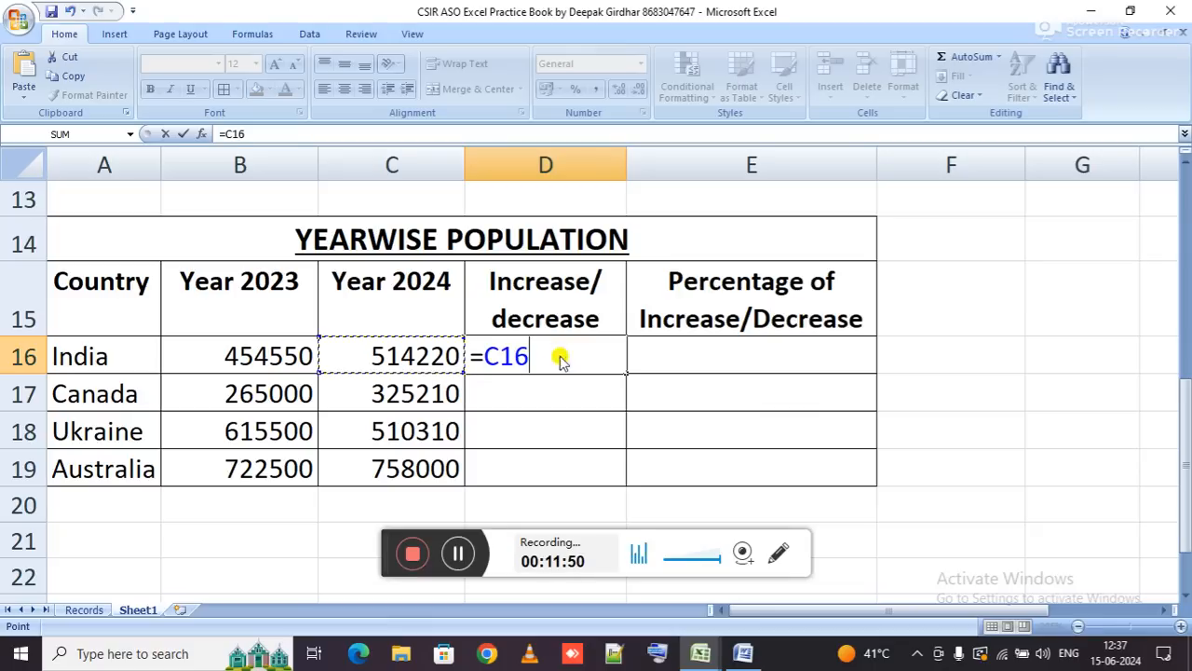
type("-")
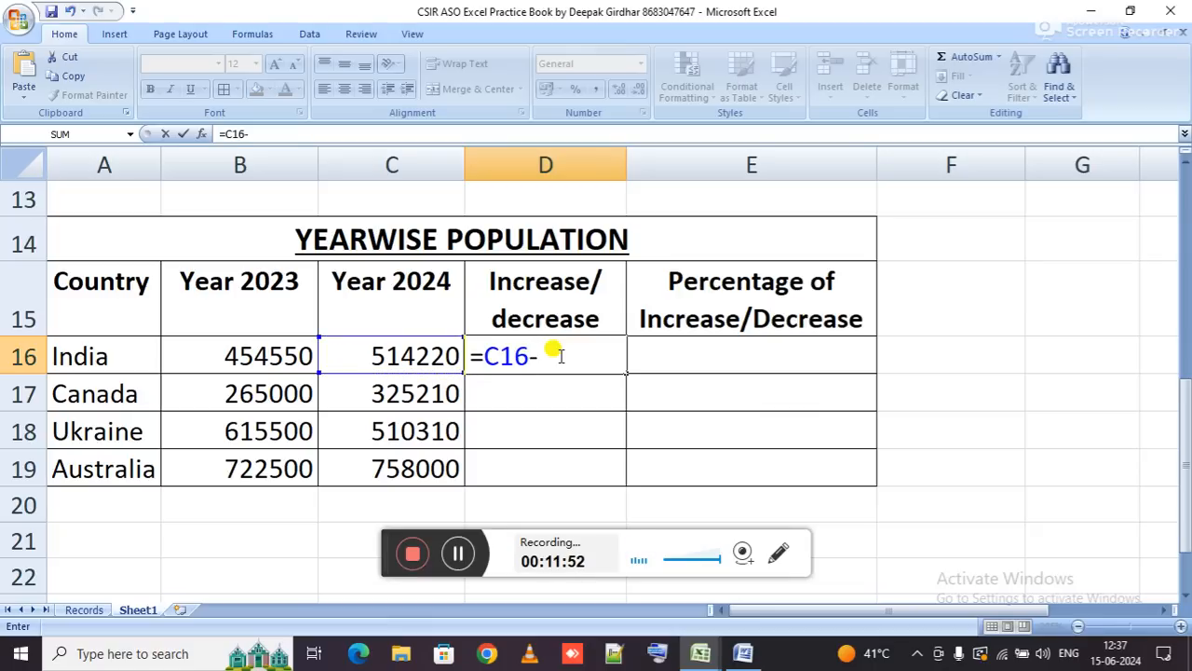
key("Left")
key("Left")
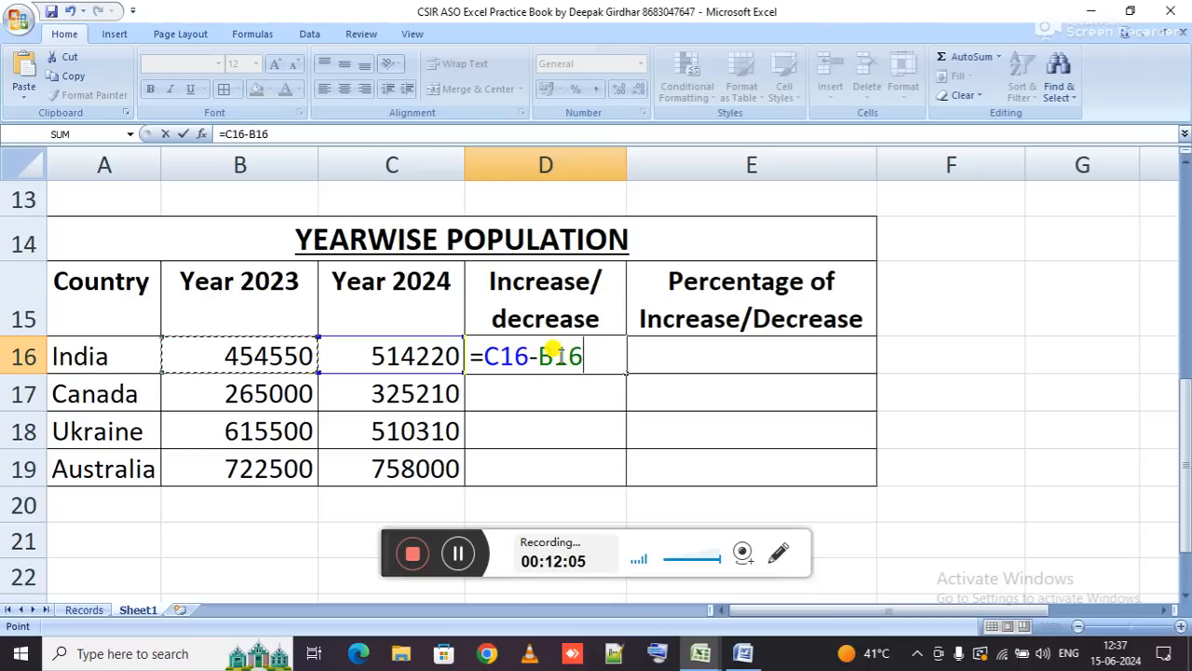
key("Return")
Copy the Increase/decrease formula down to D17:D19 for Canada, Ukraine and Australia.
key("ctrl+d")
key("Return")
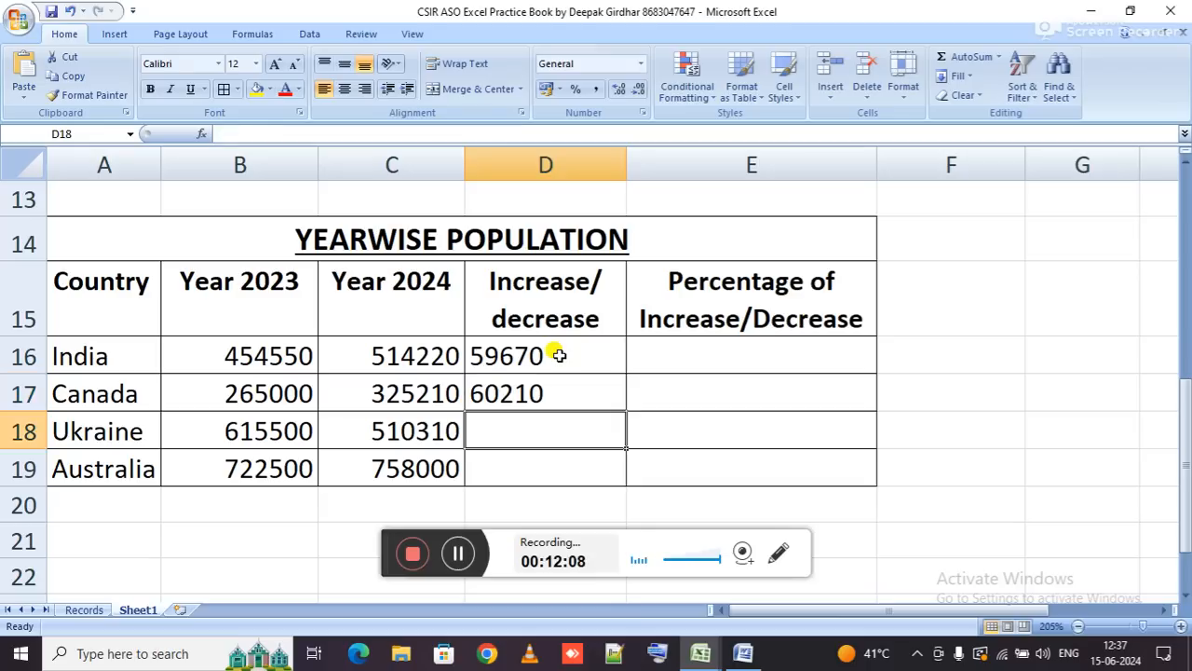
key("ctrl+d")
key("Return")
key("ctrl+d")
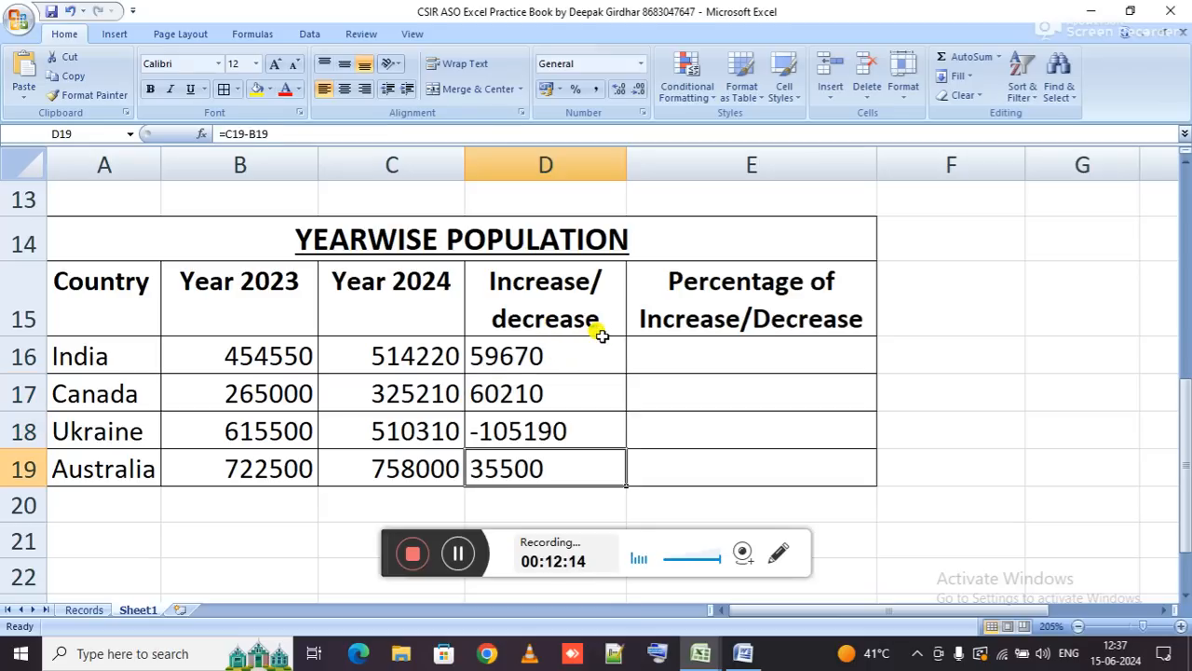
Examine India's Year 2023, Year 2024, Increase/decrease and percentage cells to work out how the percentage is calculated.
left_click(687, 349)
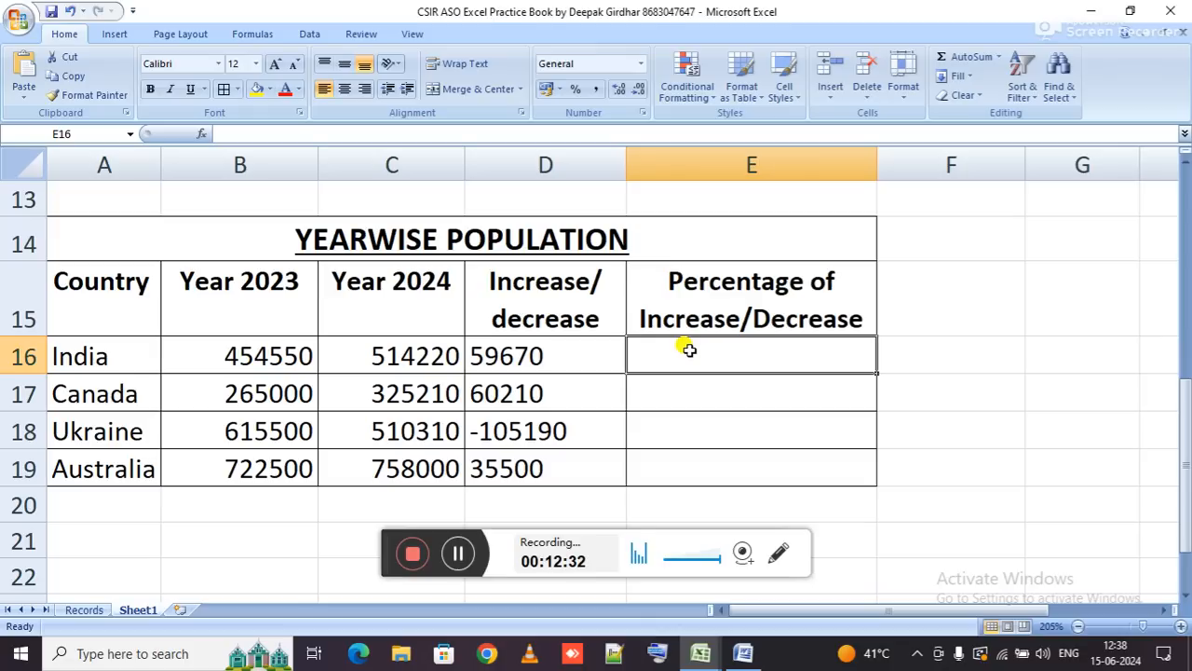
left_click(270, 353)
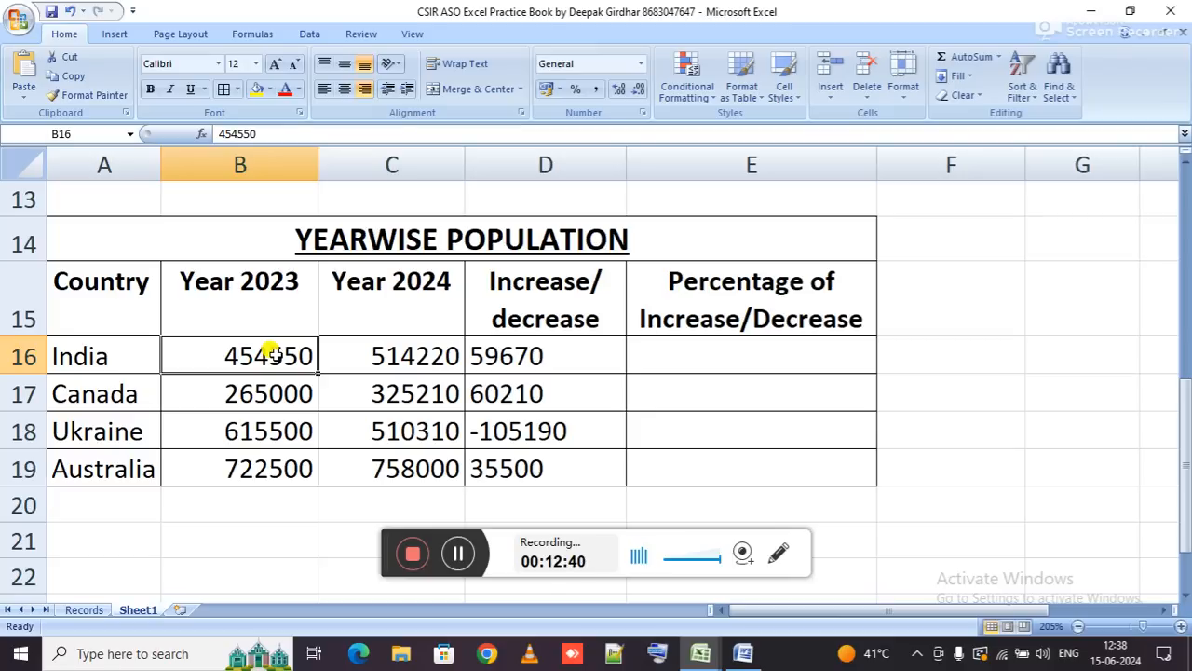
left_click(398, 347)
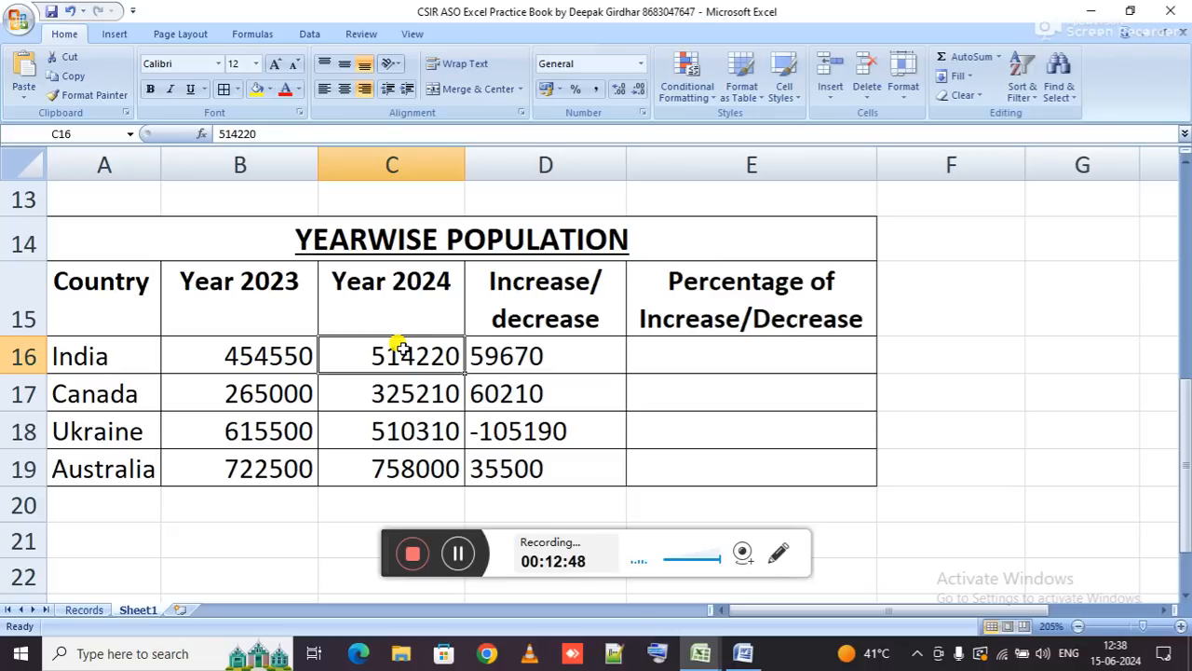
left_click(541, 343)
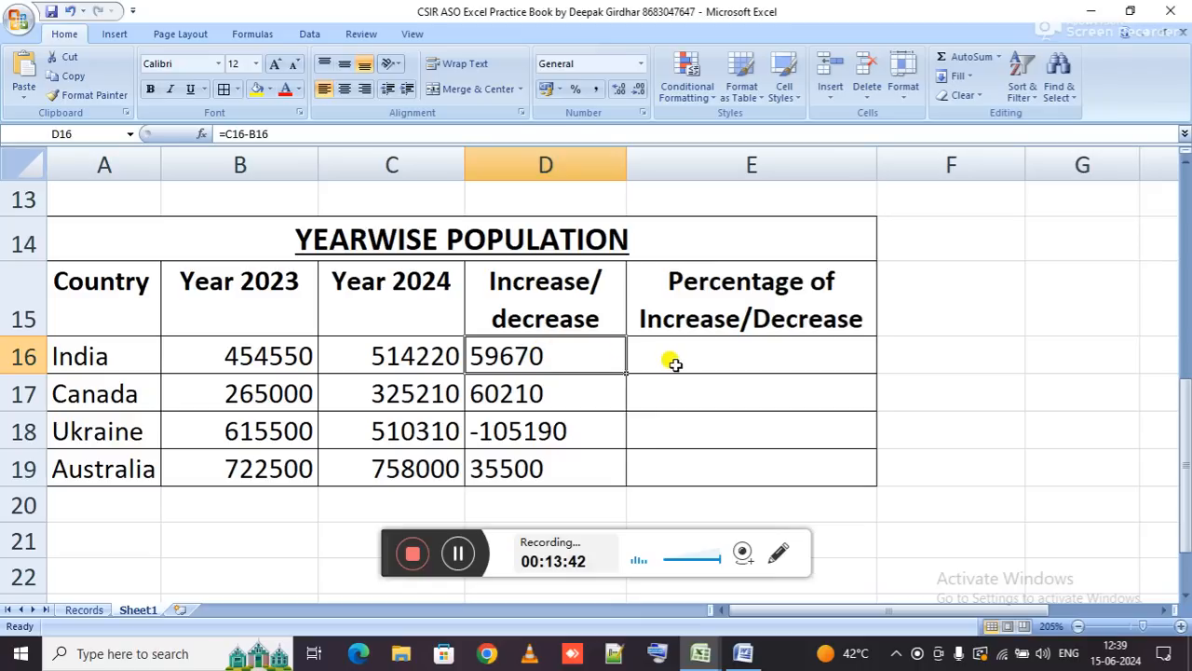
left_click(674, 362)
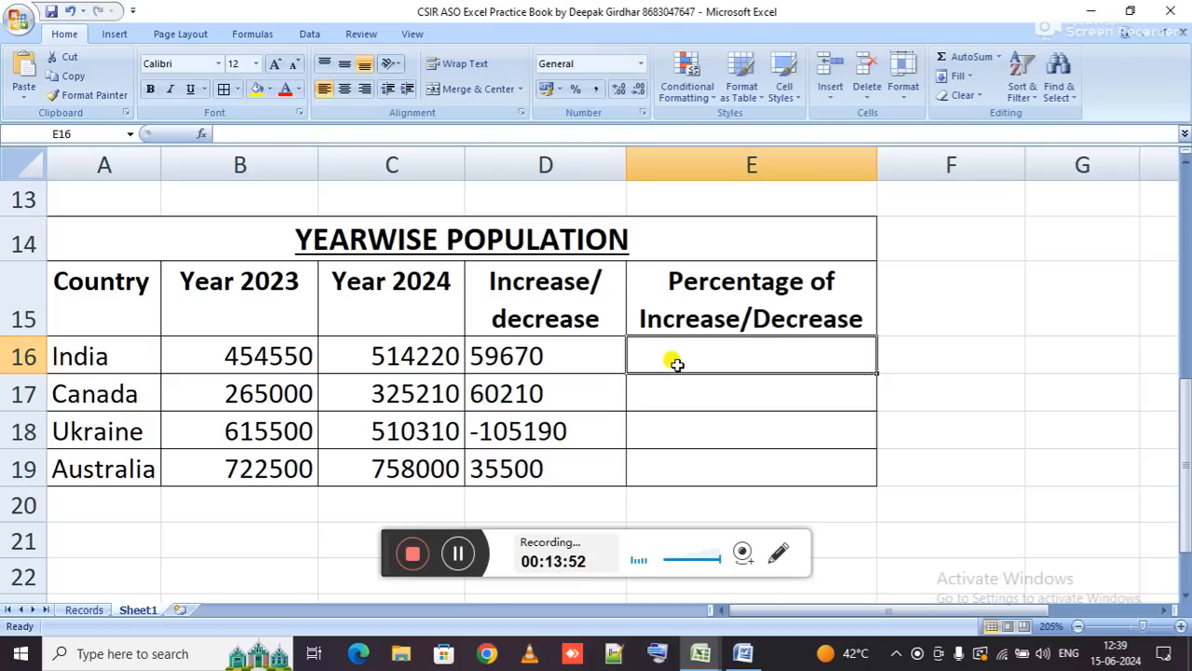
left_click(573, 356)
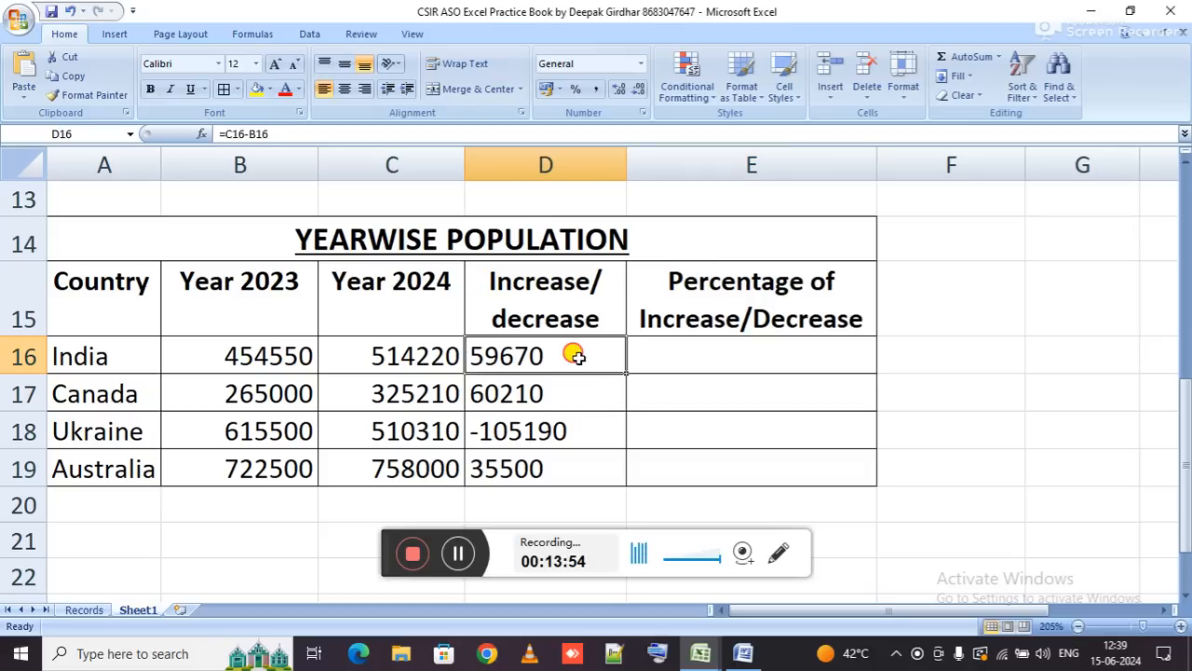
left_click(283, 349)
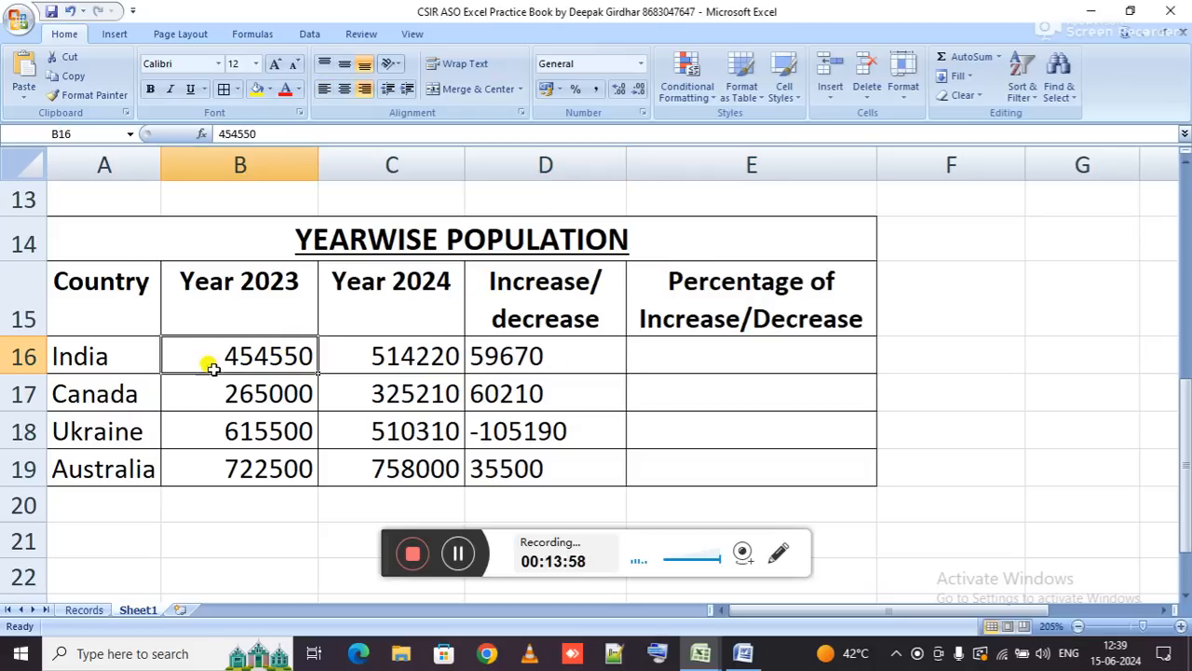
left_click(398, 346)
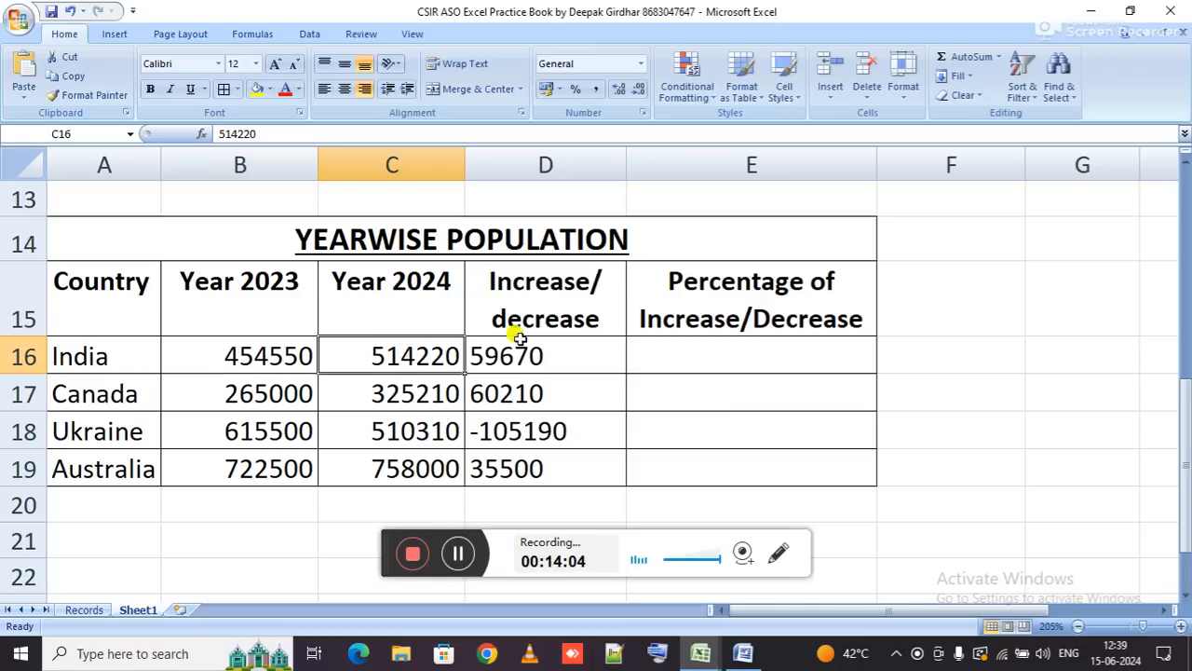
left_click(572, 347)
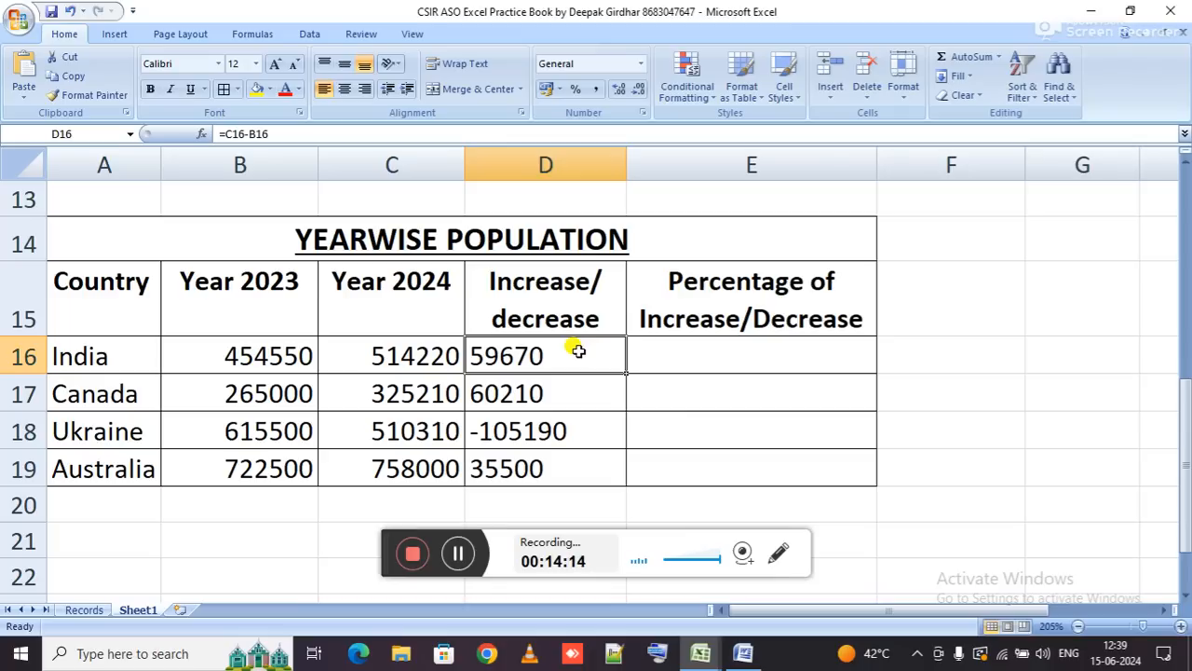
Enter the formula =D16/B16% in E16 for India's Percentage of Increase/Decrease.
key("Right")
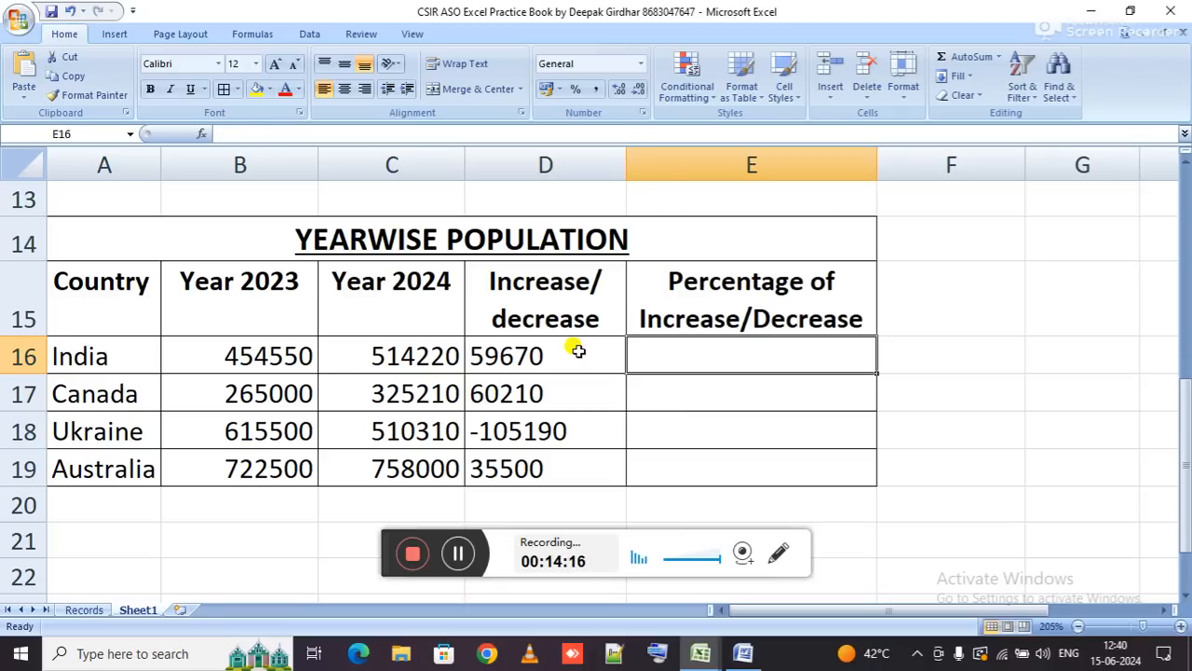
type("=")
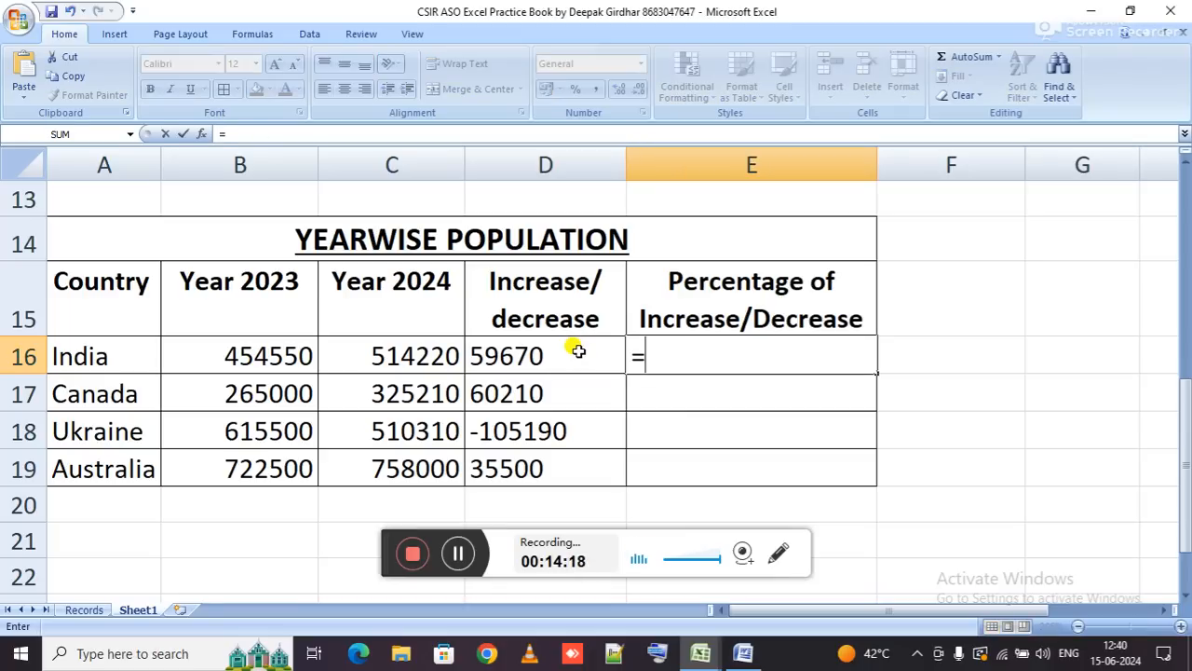
left_click(579, 350)
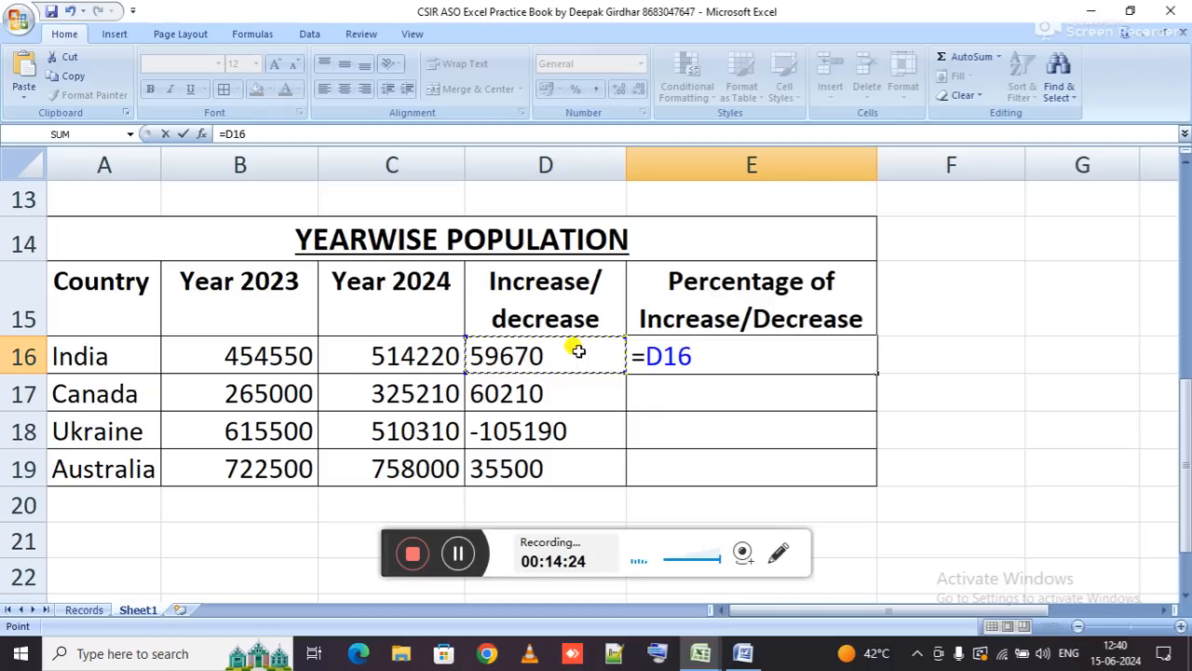
type("/")
key("Left")
key("Left")
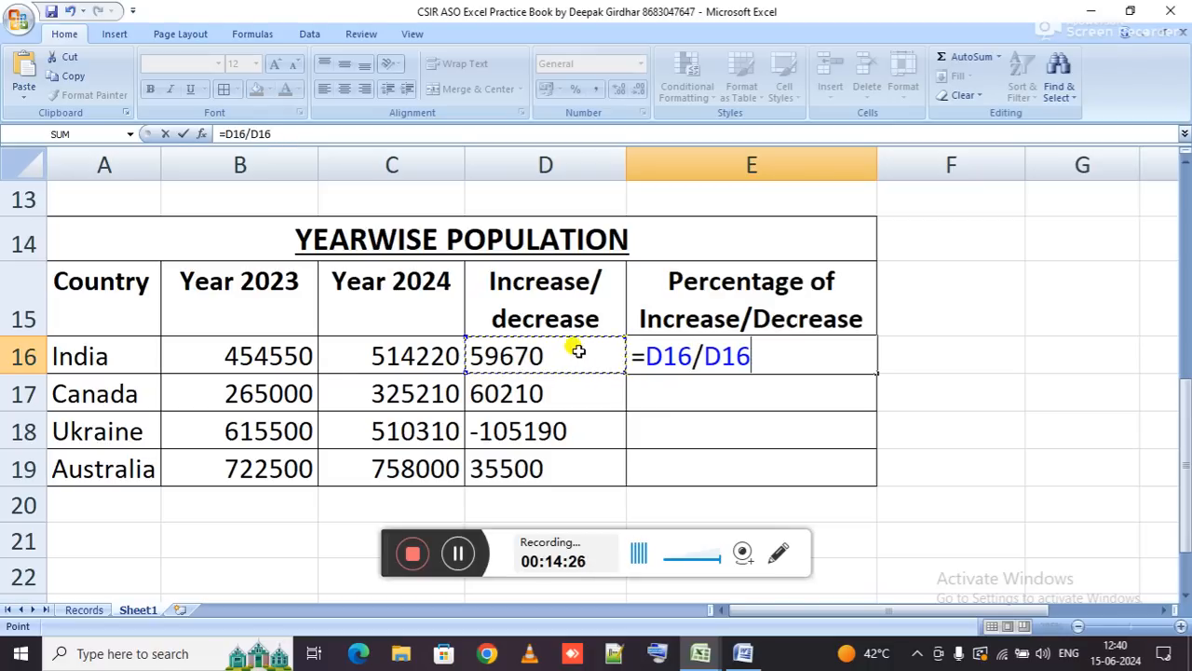
key("Left")
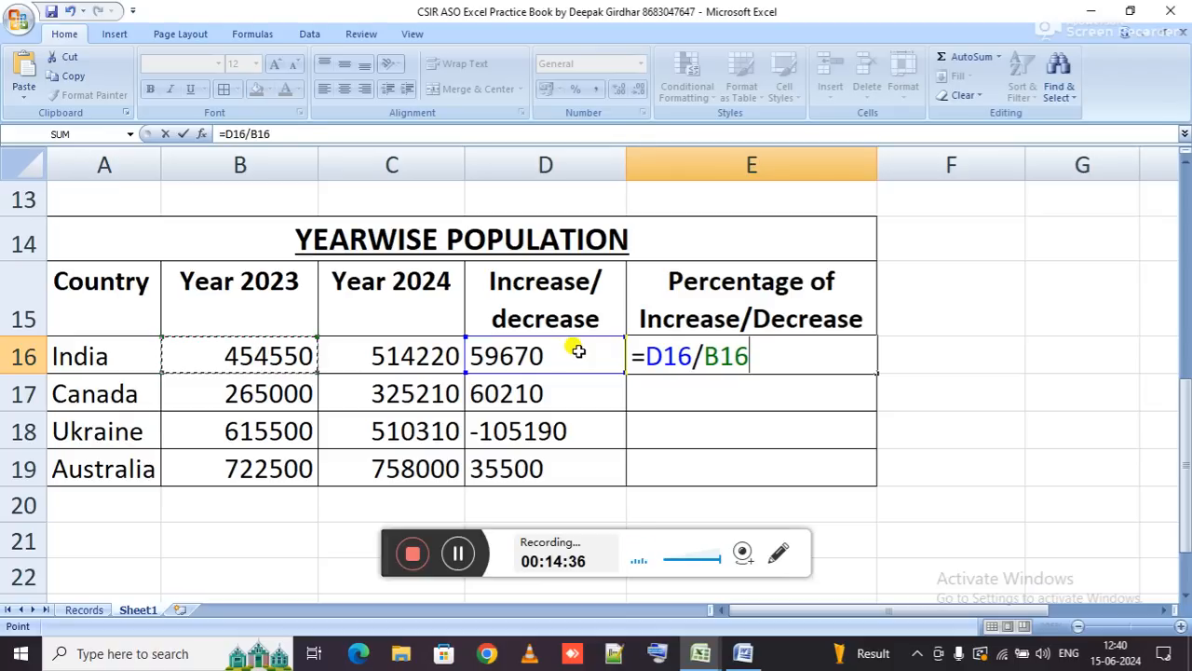
type("%")
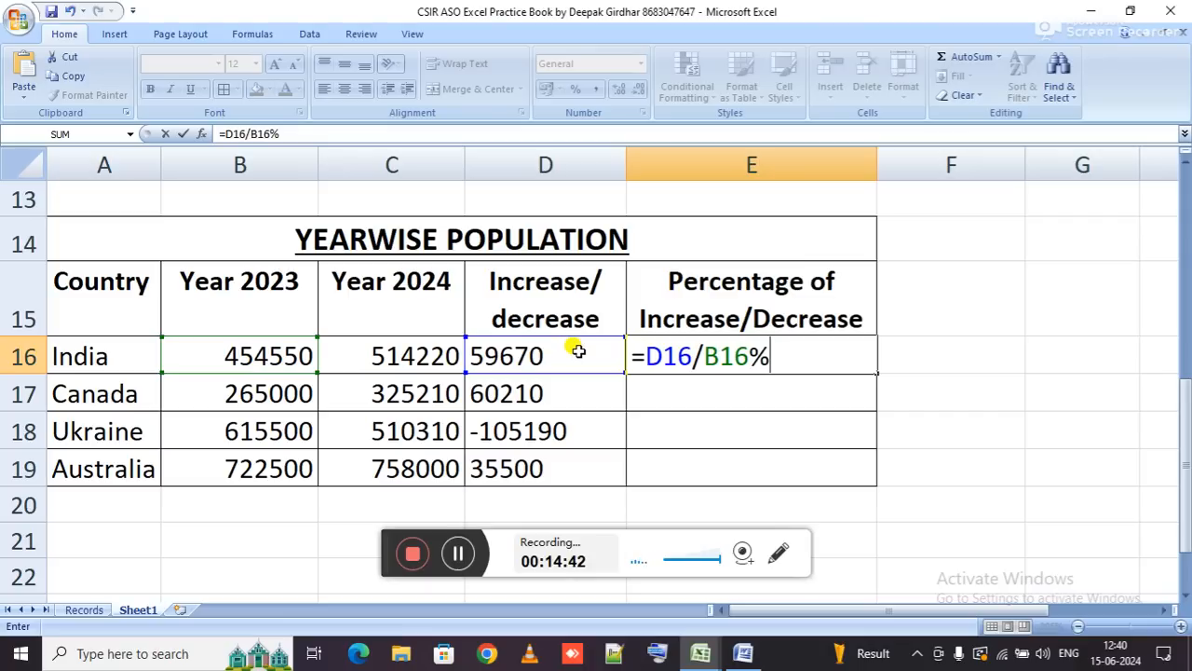
key("Return")
Copy the percentage formula from E16 down to E17:E19 for the other countries.
key("ctrl+d")
key("Down")
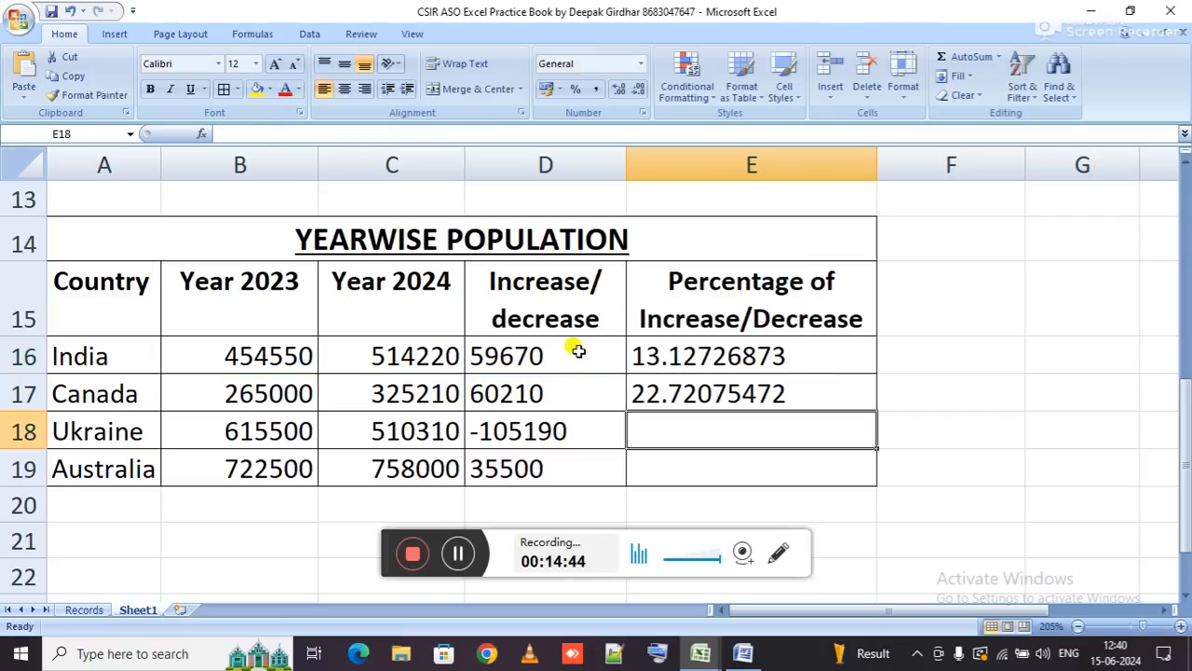
key("ctrl+d")
key("Down")
key("ctrl+d")
Check the cell references in India's percentage formula in E16.
key("Up")
key("Up")
key("Up")
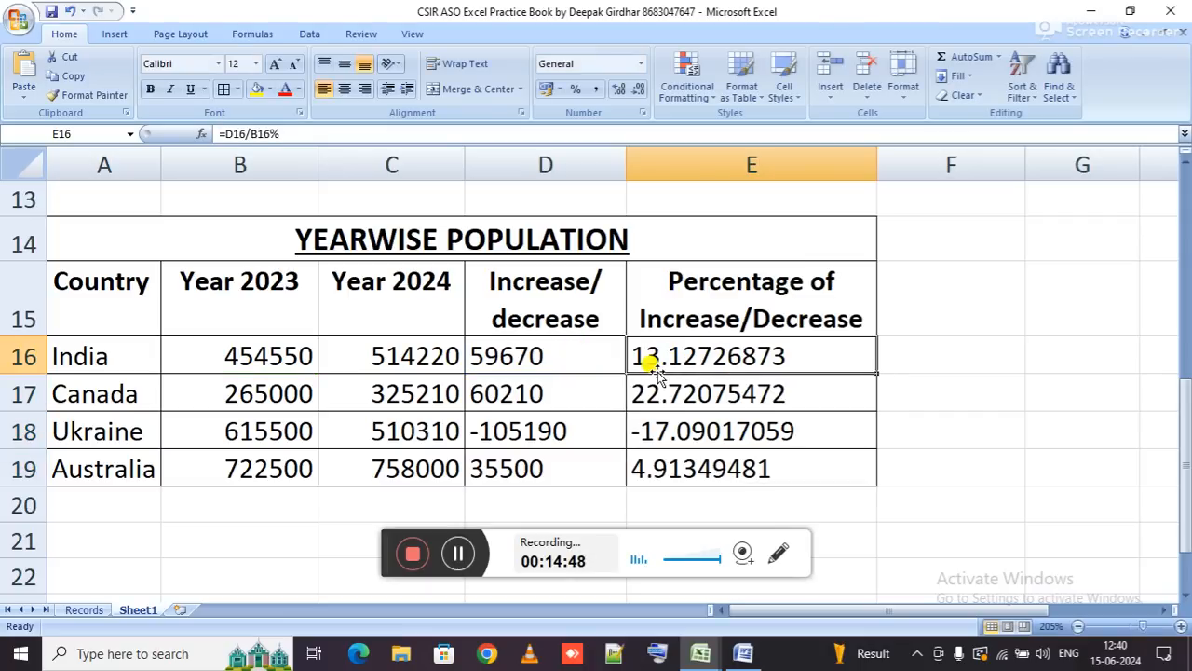
key("F2")
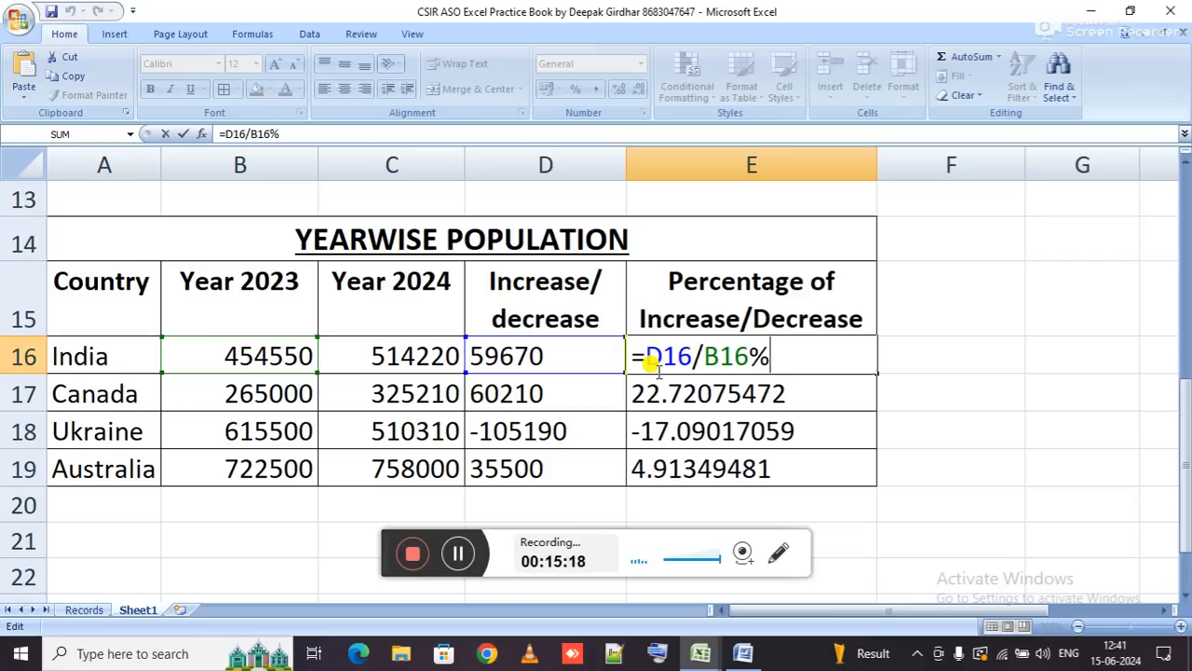
key("Return")
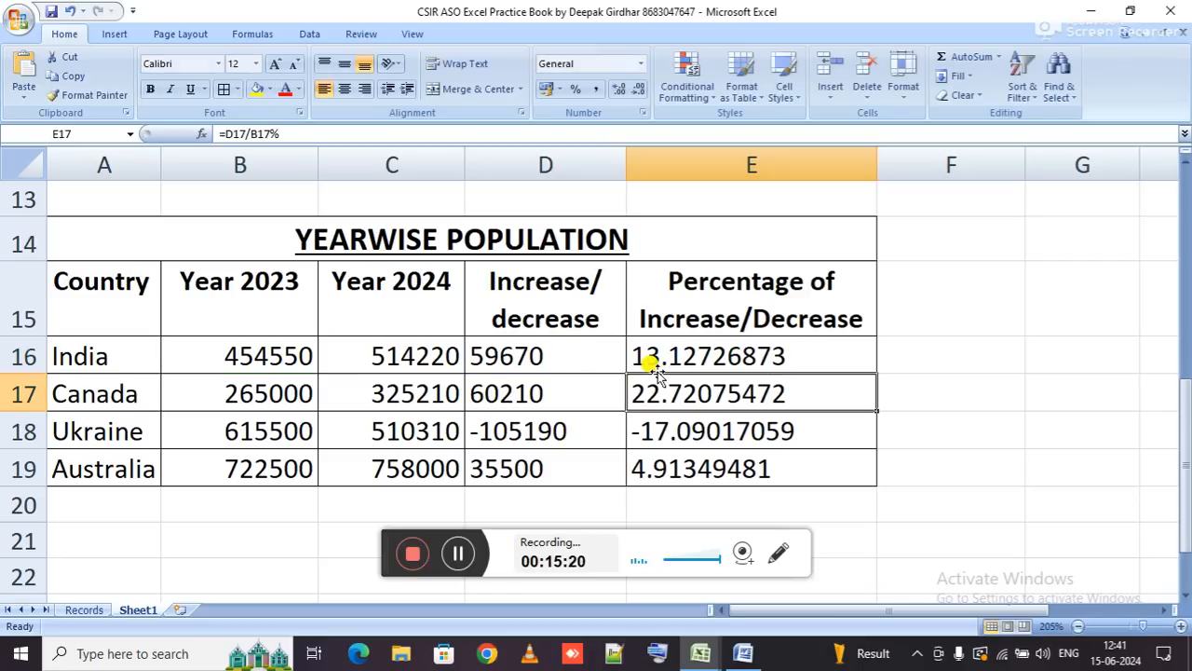
Remove the percent sign from E16's formula, leaving =D16/B16, and format the cell as Percentage.
left_click(841, 357)
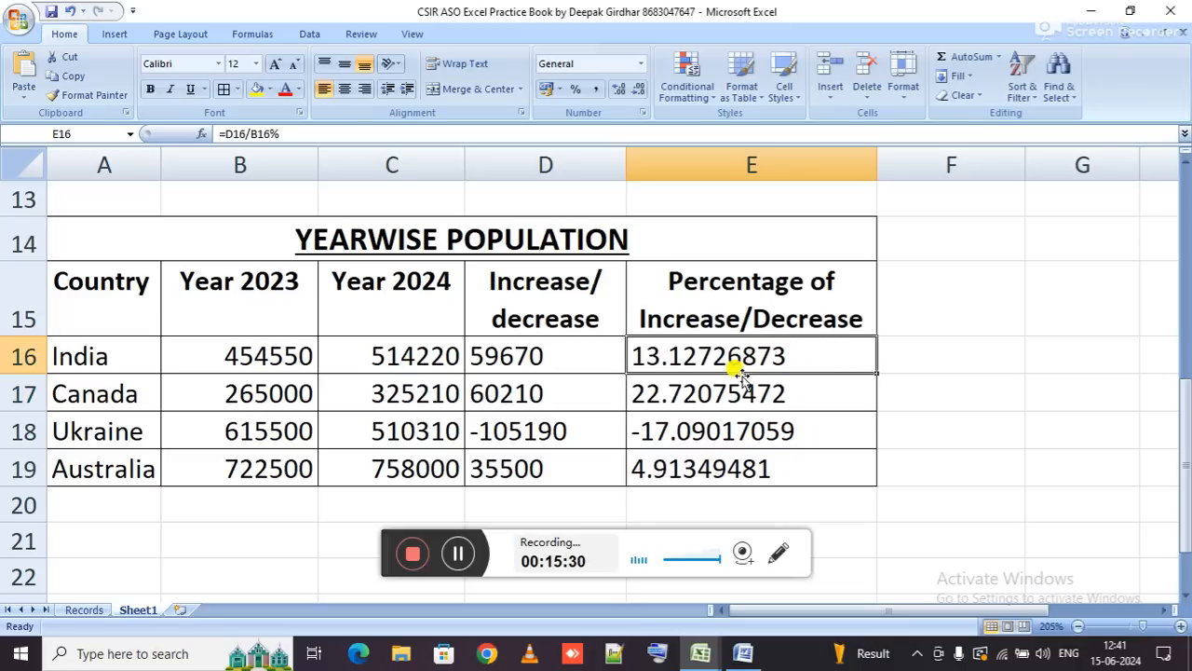
double_click(799, 357)
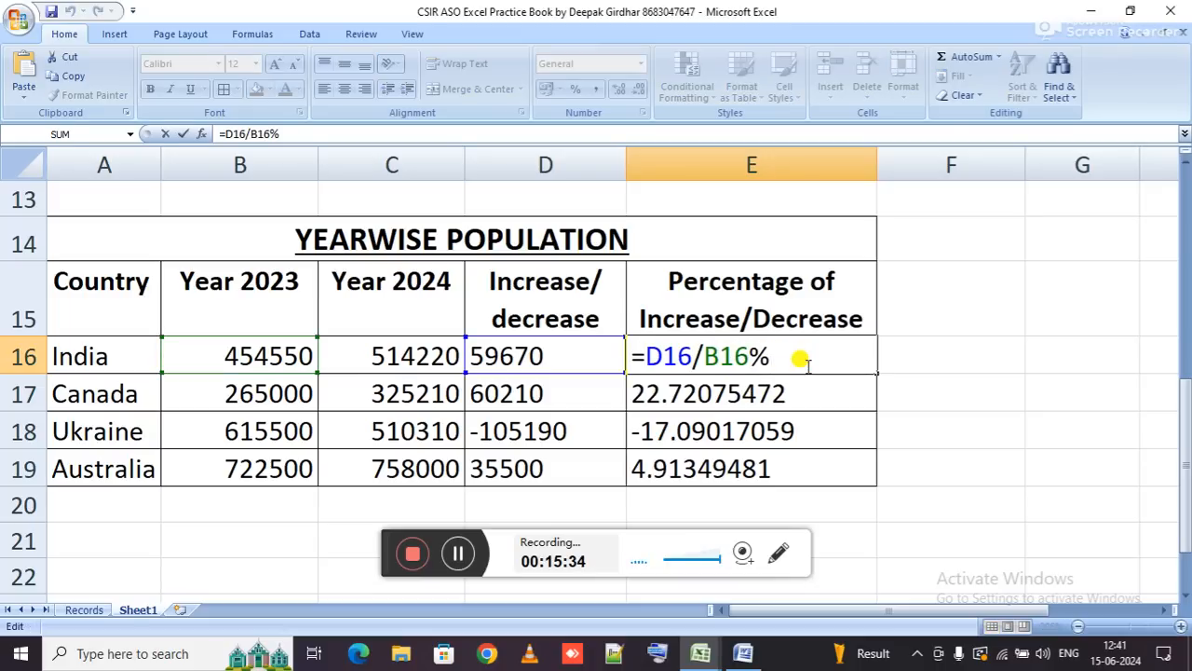
key("BackSpace")
key("Return")
left_click(806, 365)
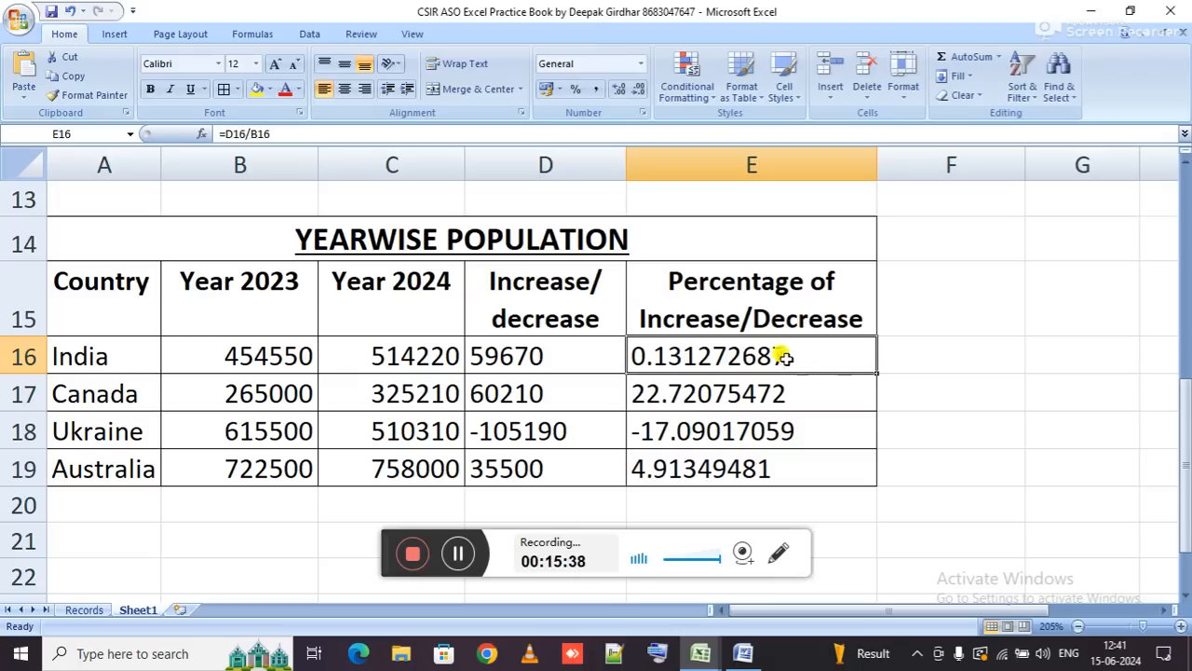
left_click(578, 89)
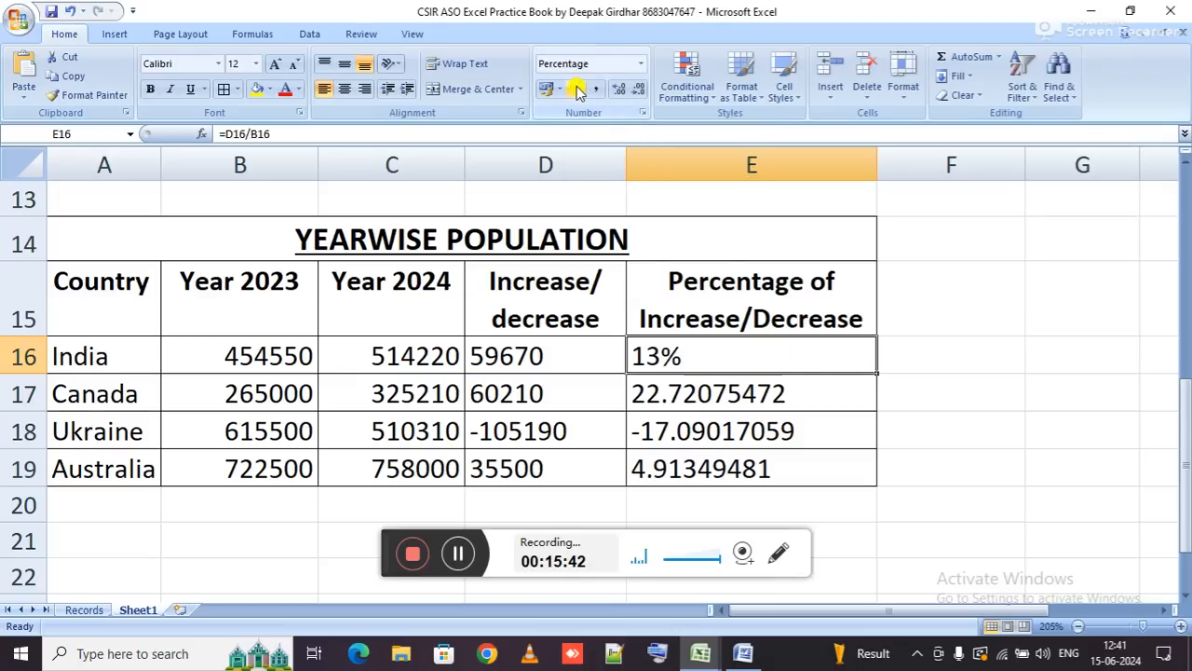
Fill E16's formula and format down to E19 and show the percentages with two decimal places.
double_click(874, 373)
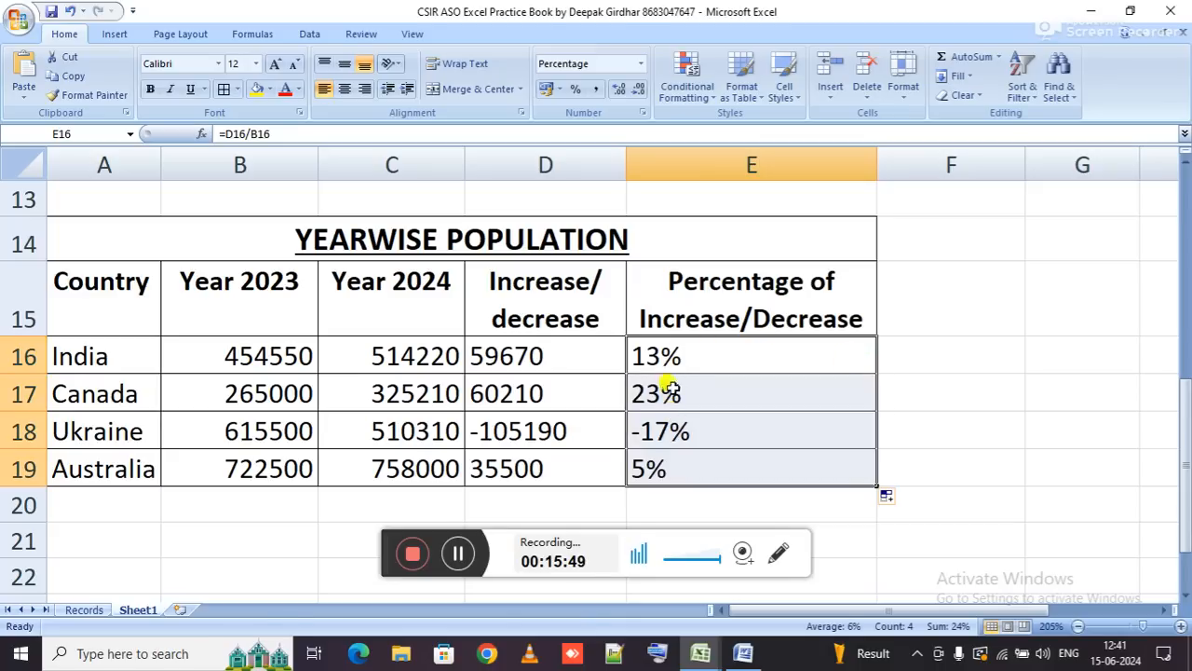
left_click(619, 96)
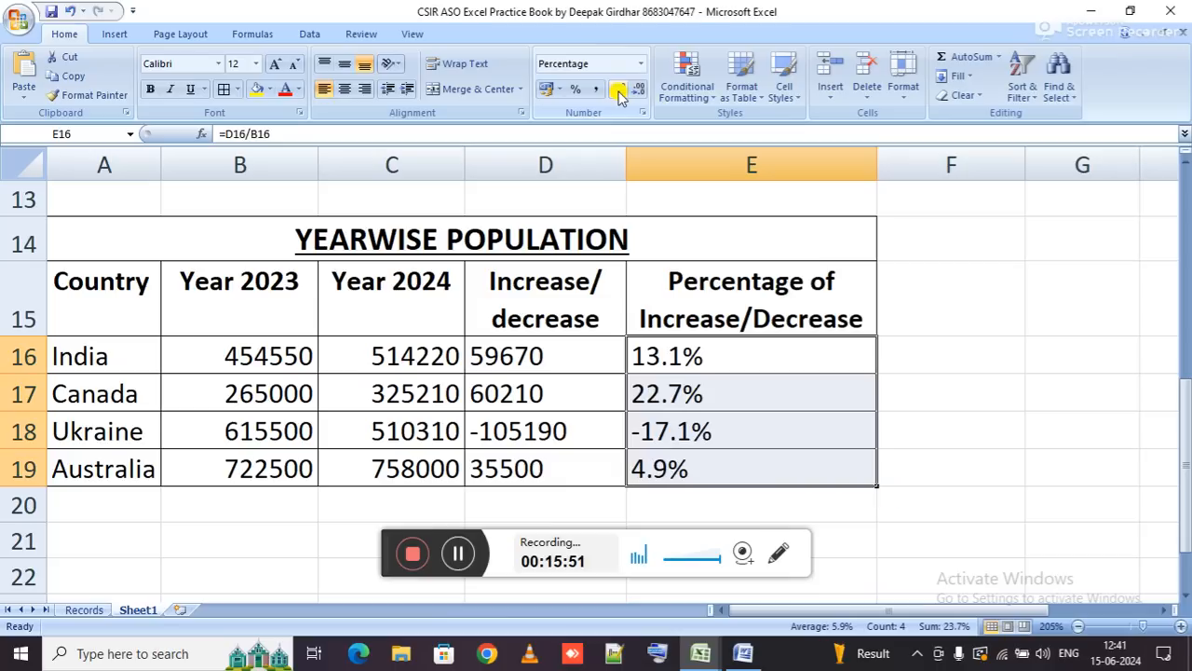
left_click(619, 96)
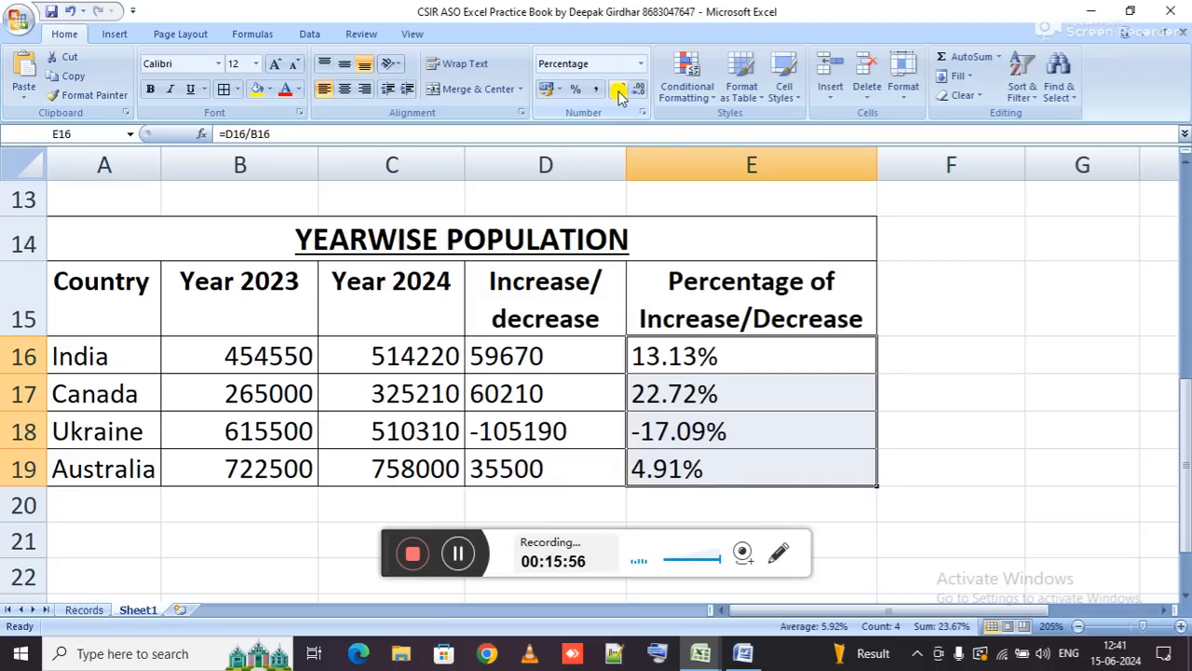
Set the number format of the percentage cells E16:E19 to General.
key("F2")
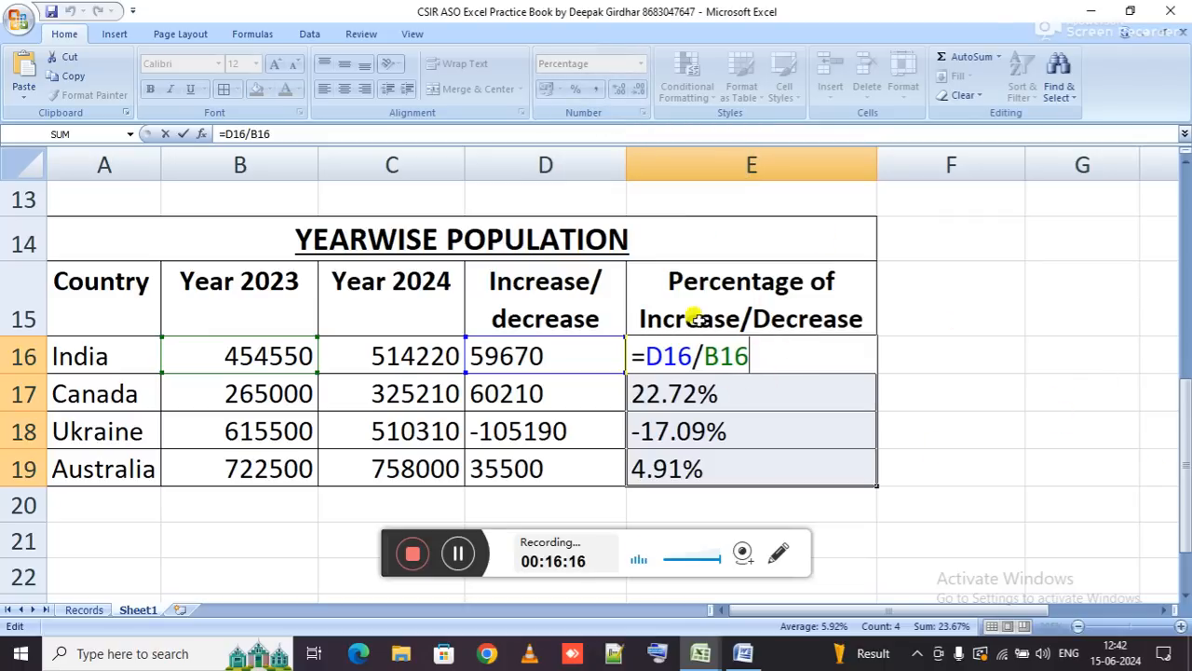
key("ctrl+Return")
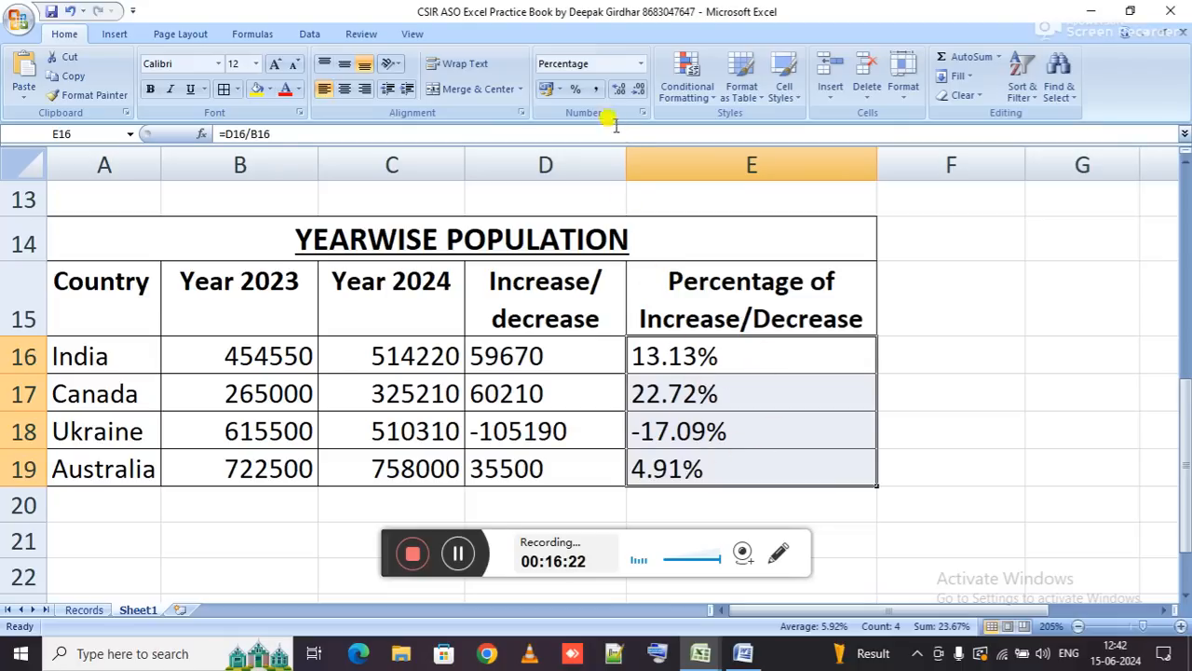
right_click(641, 73)
left_click(641, 65)
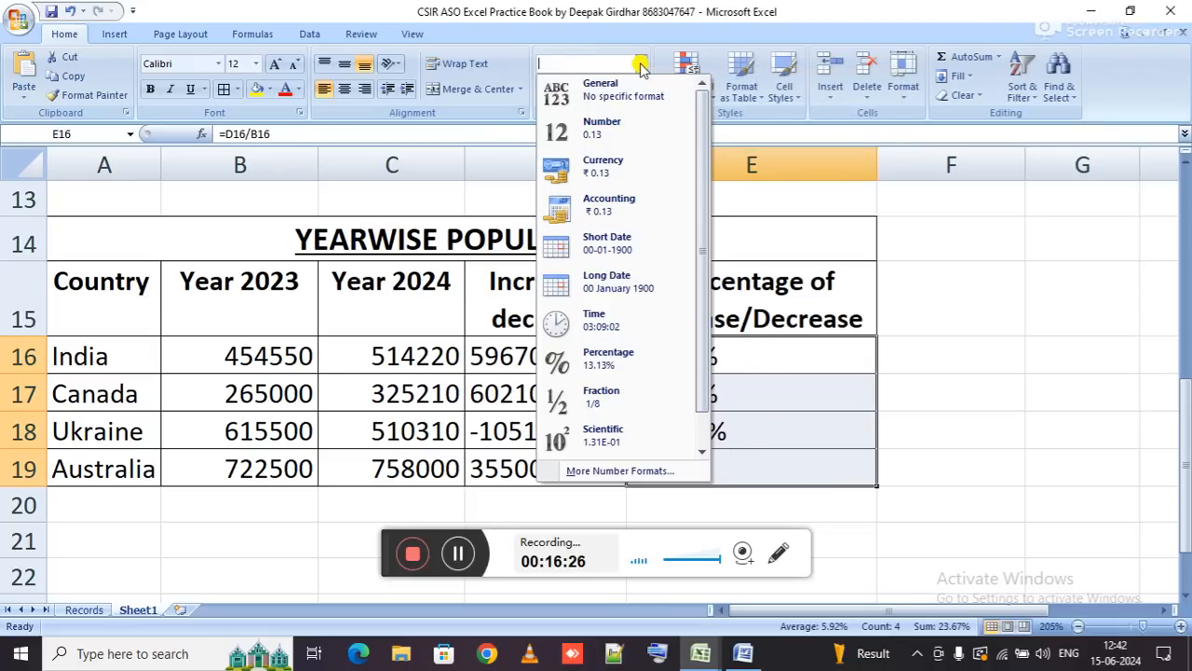
left_click(633, 98)
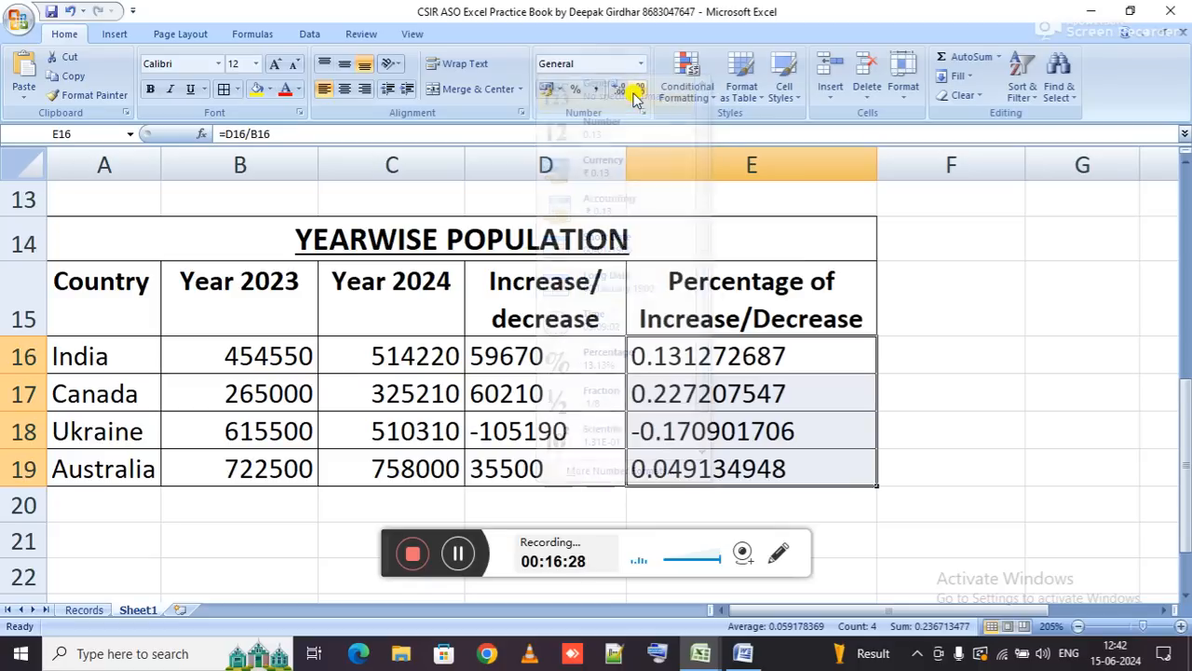
Change E16's formula to =D16/B16*100 and fill it down to E19.
key("F2")
type("*100")
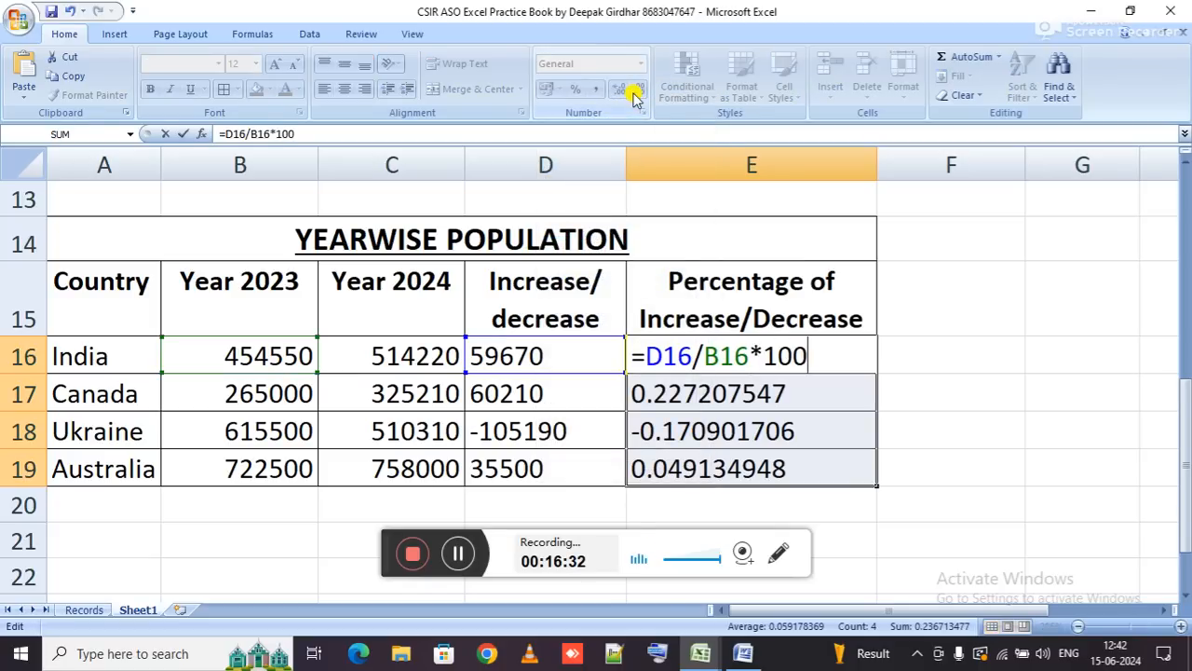
key("Return")
key("Up")
key("shift+Down")
key("shift+Down")
key("shift+Down")
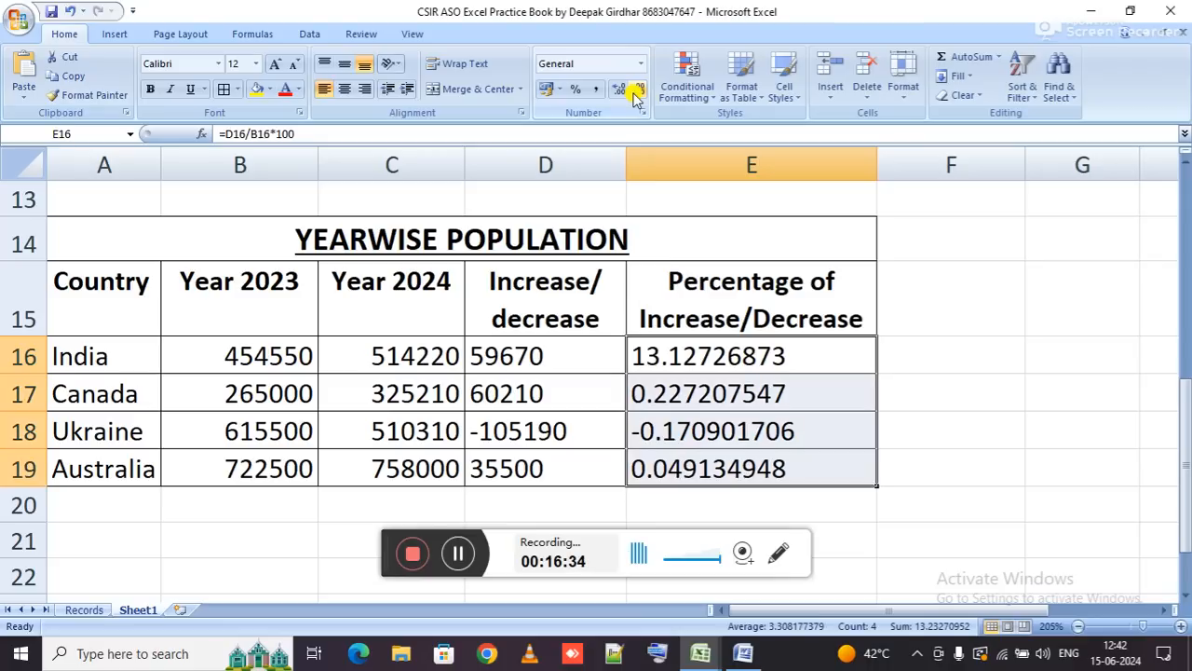
key("ctrl+d")
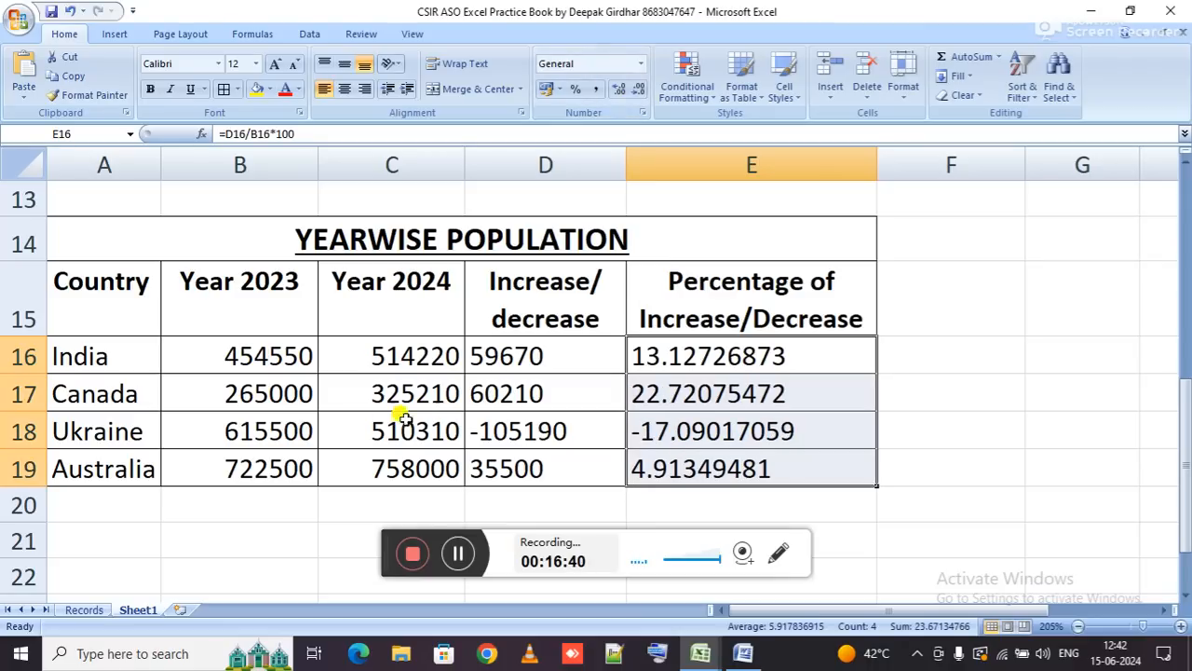
Check the cell references in India's increase/decrease formula in D16.
left_click(549, 318)
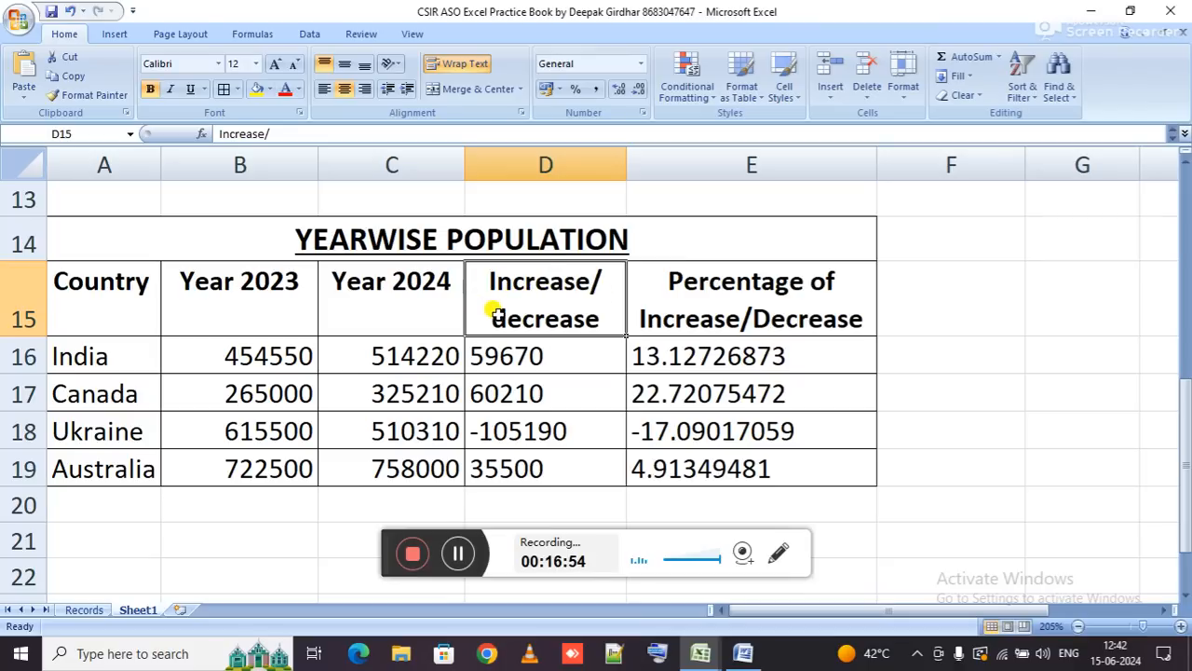
double_click(554, 355)
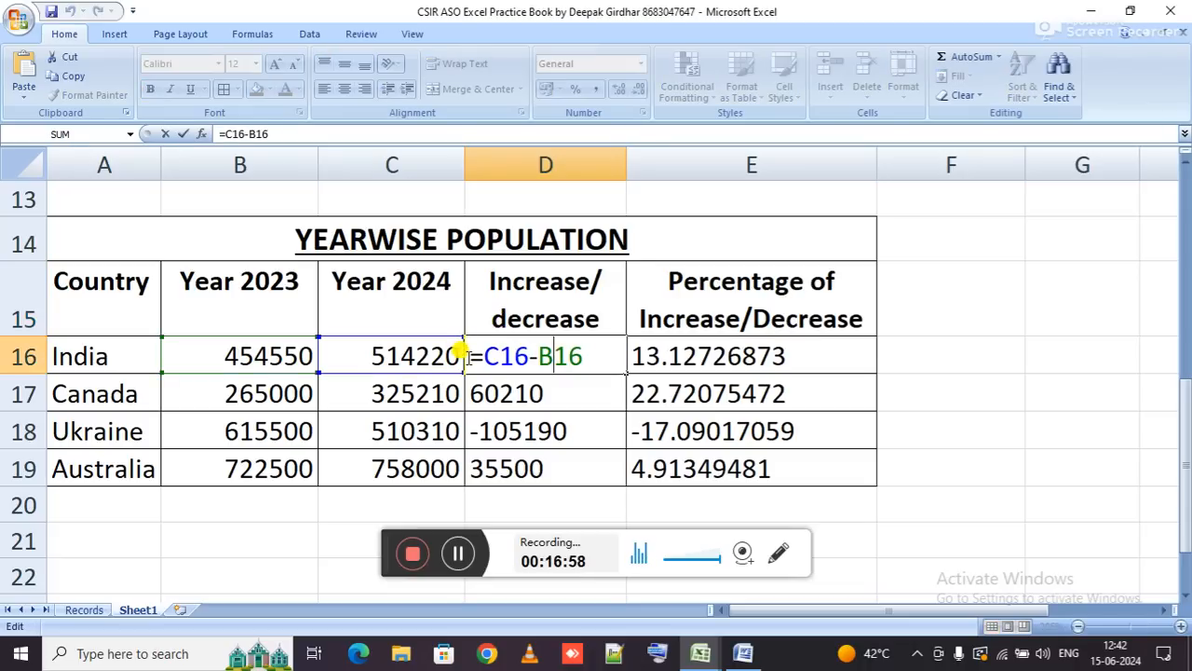
key("Escape")
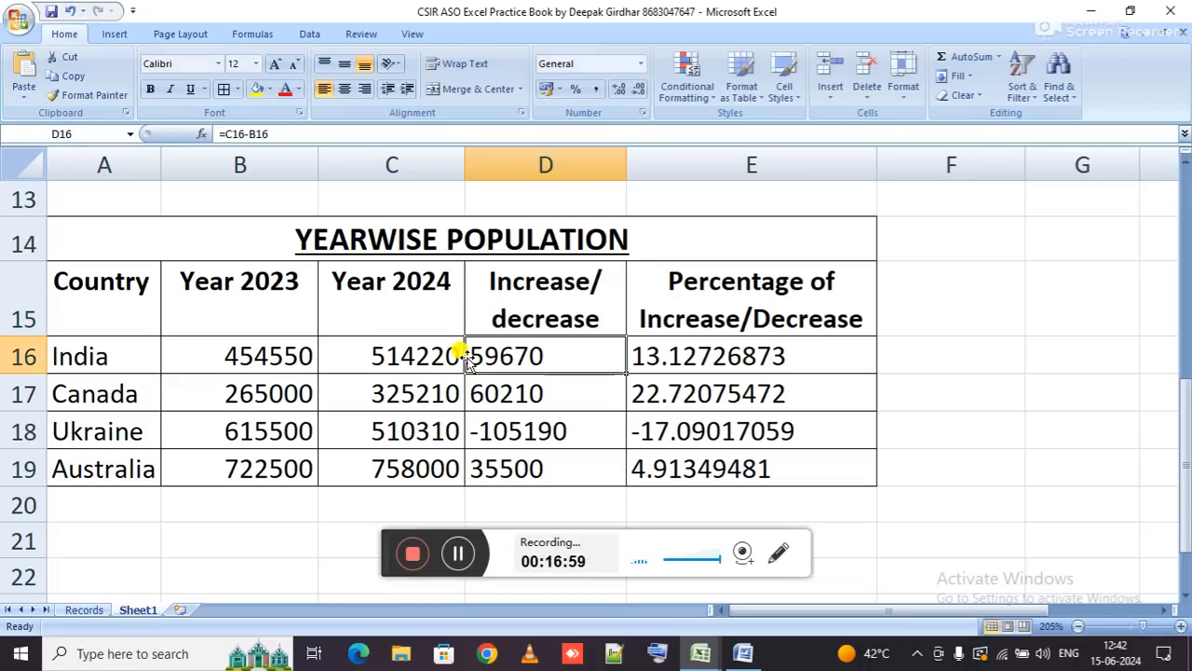
Widen column D and add "Absolute" in front of "Increase/decrease" in the D15 heading.
left_click(485, 289)
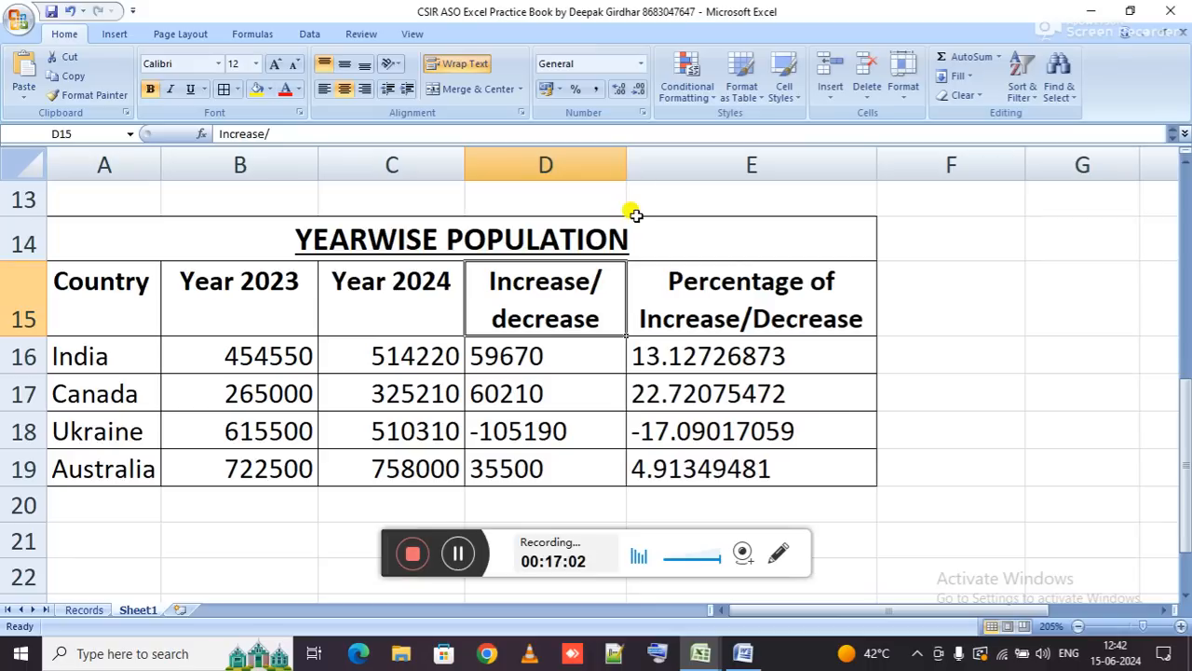
left_click_drag(627, 168, 723, 195)
double_click(501, 267)
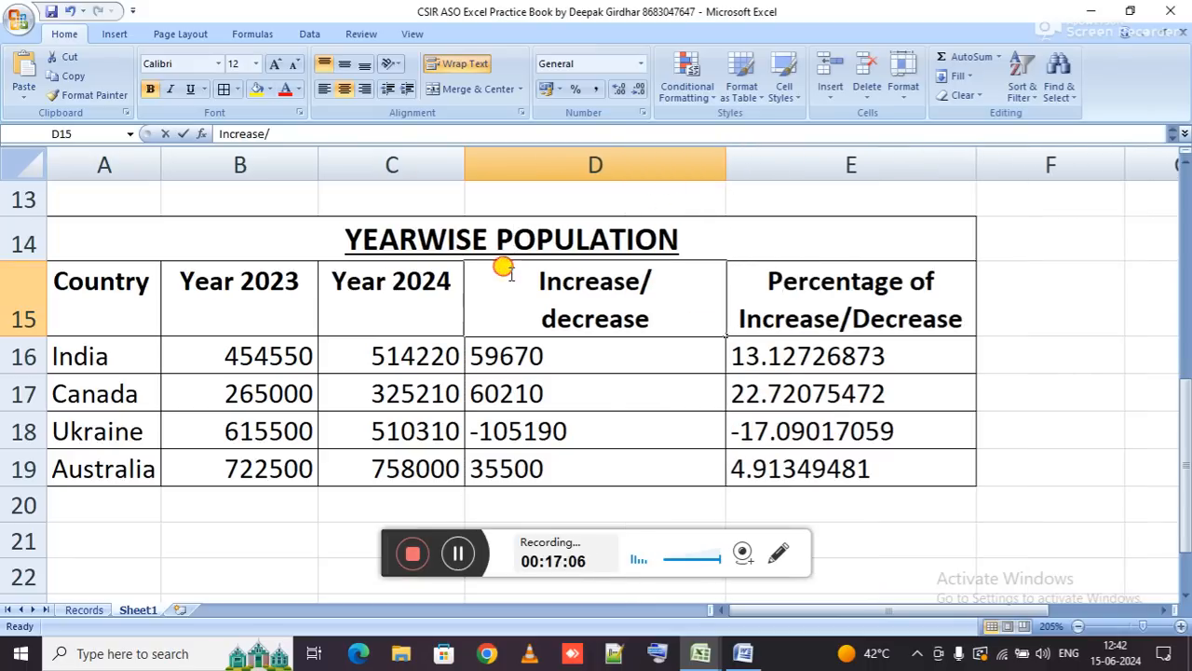
type("Absolute")
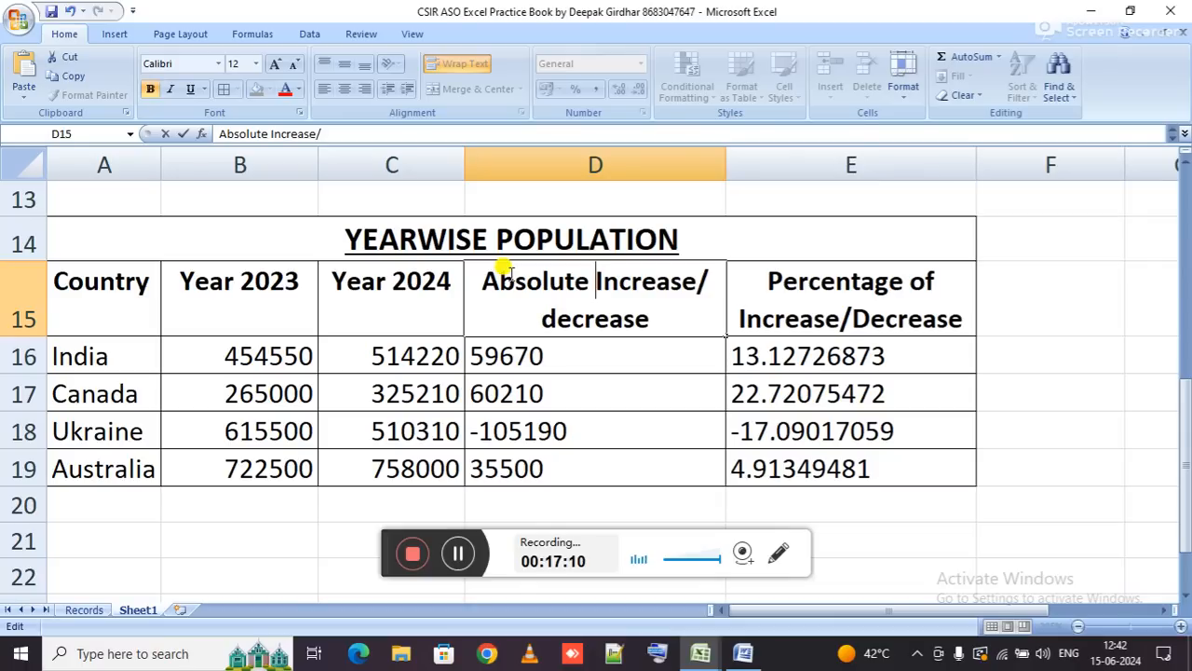
key("Return")
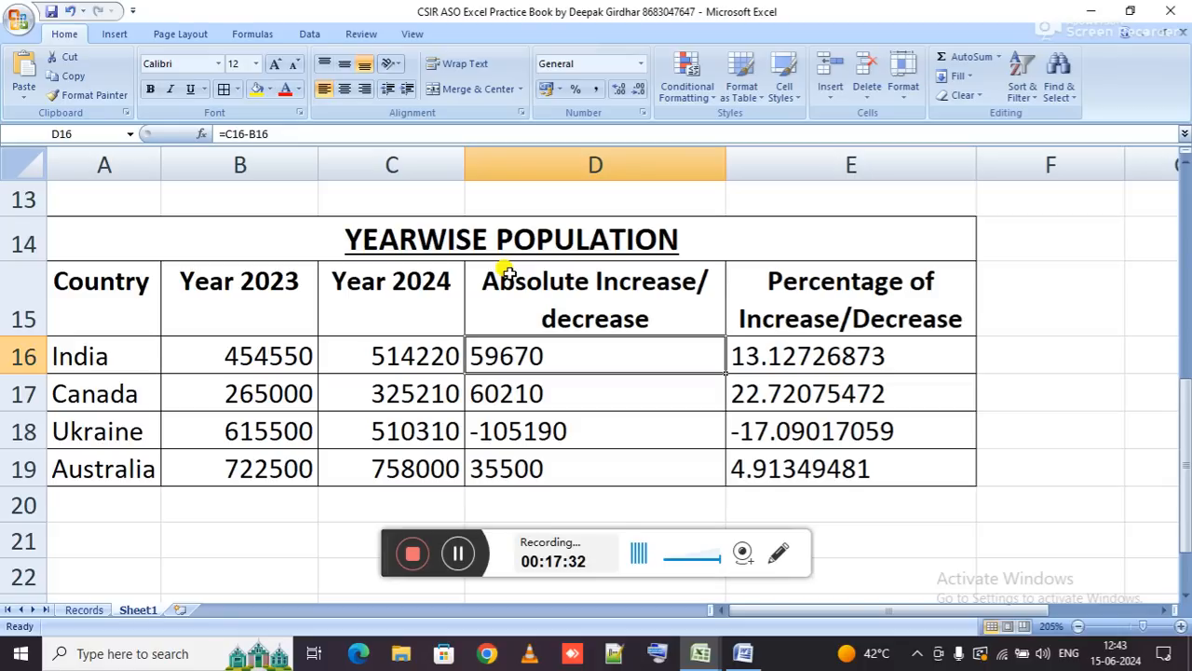
Wrap India's difference formula in D16 in the ABS function, making it =ABS(C16-B16).
key("F2")
key("Left")
key("Left")
key("Left")
key("Left")
key("Left")
key("Left")
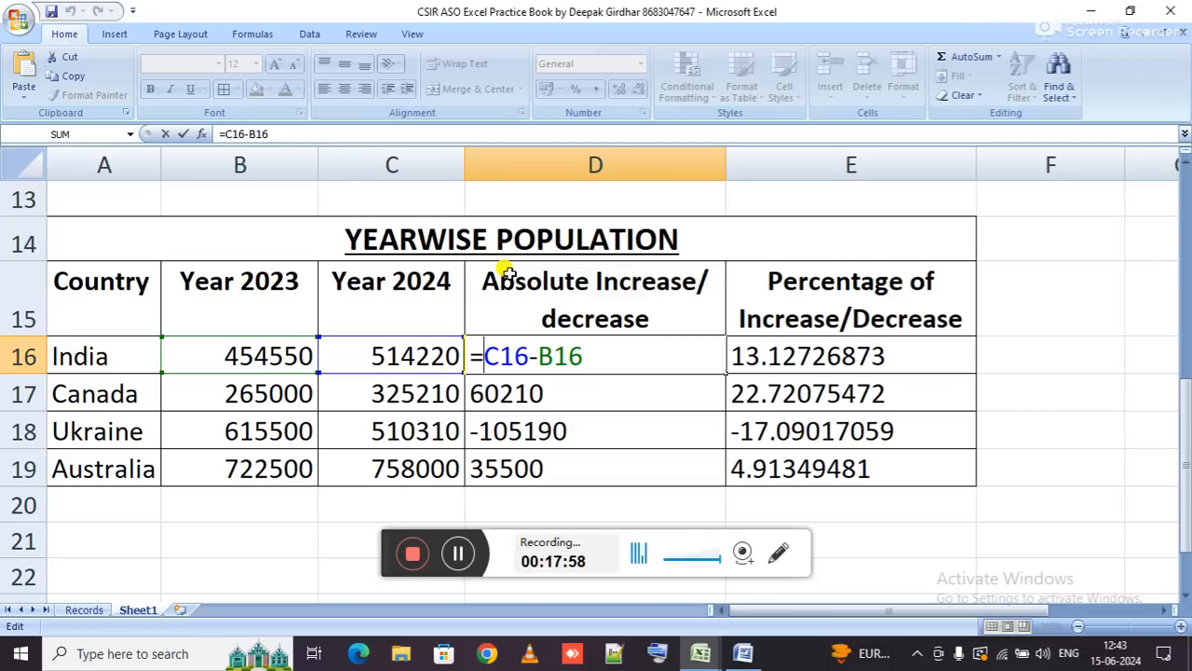
type("abs")
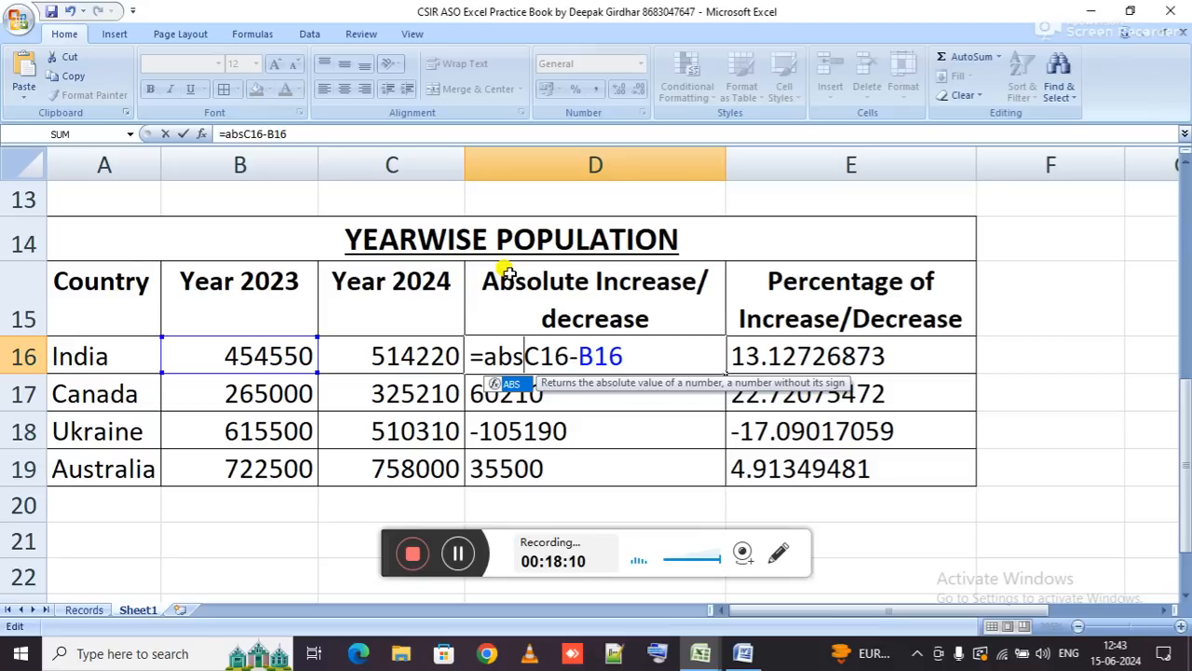
key("Tab")
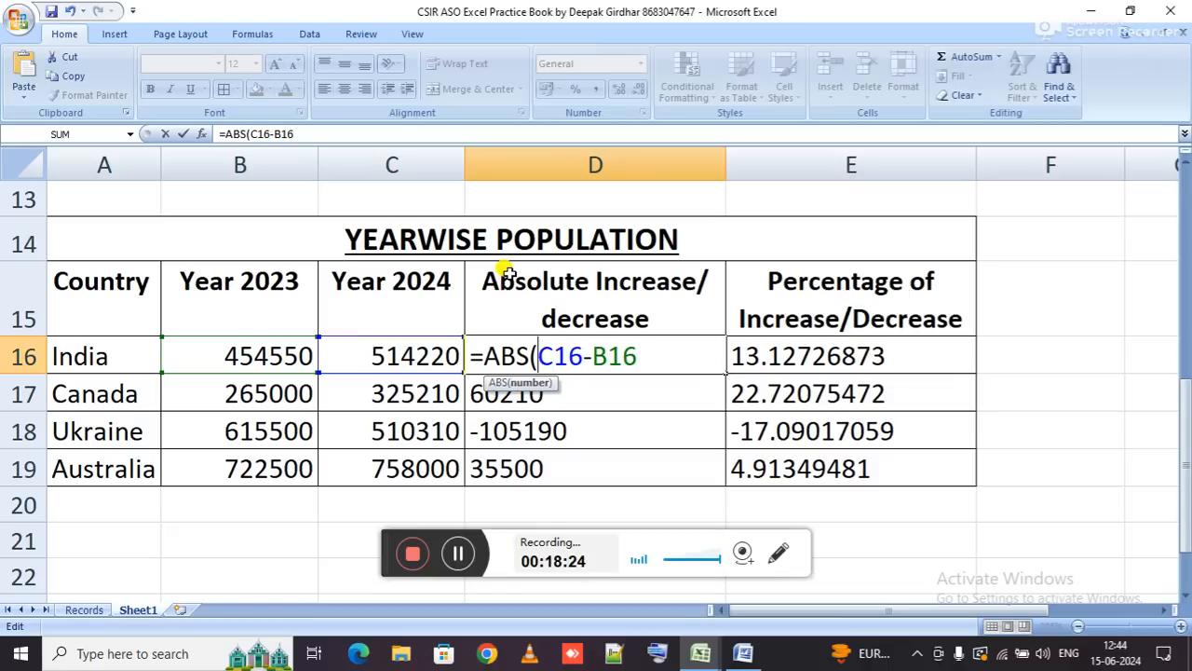
key("ctrl+Return")
Fill the ABS formula from D16 down to D19 for the other countries.
key("shift+Down")
key("shift+Down")
key("shift+Down")
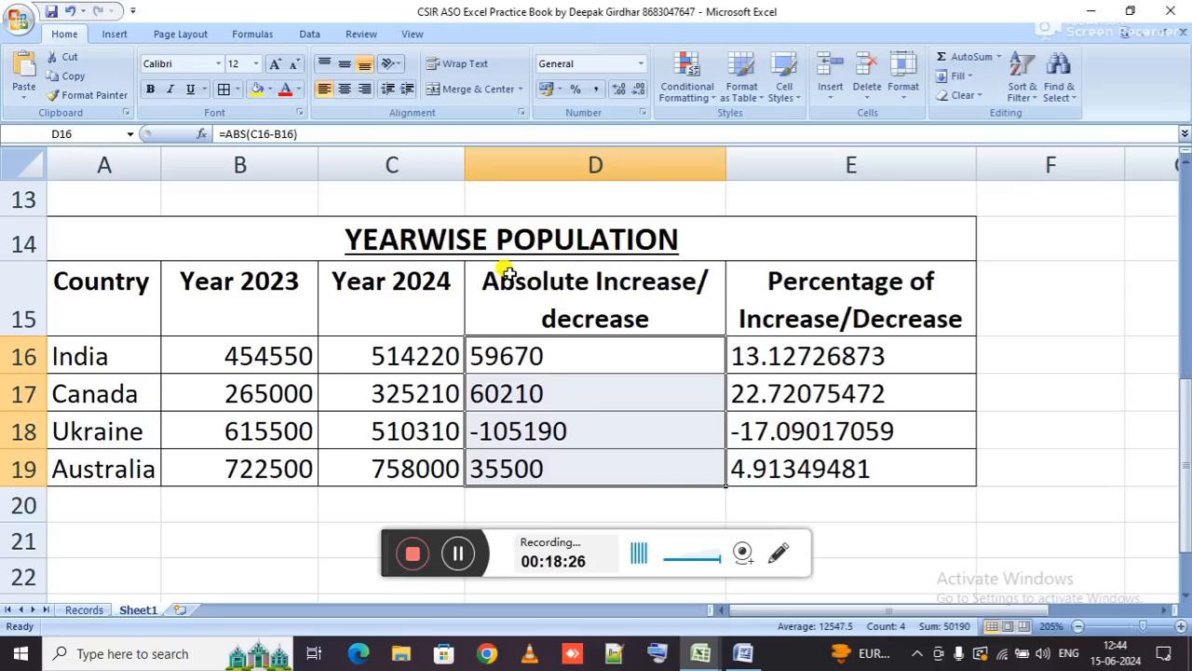
key("ctrl+d")
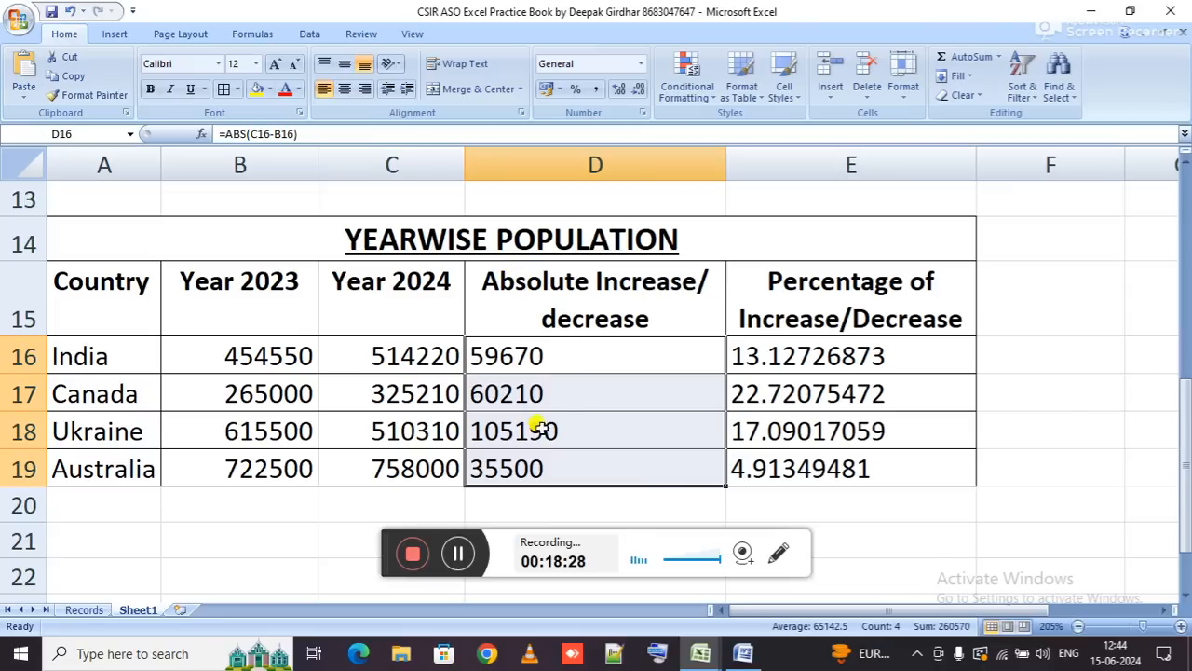
Review the ABS formula in D16 and its cell references without changing it.
double_click(607, 350)
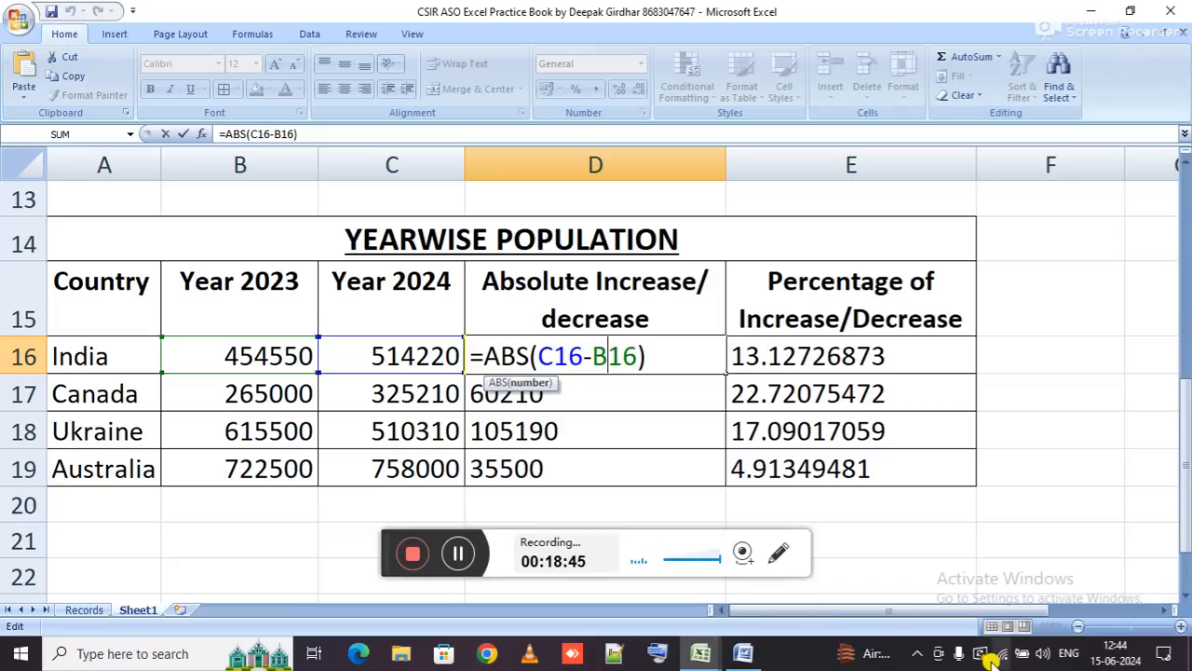
key("Tab")
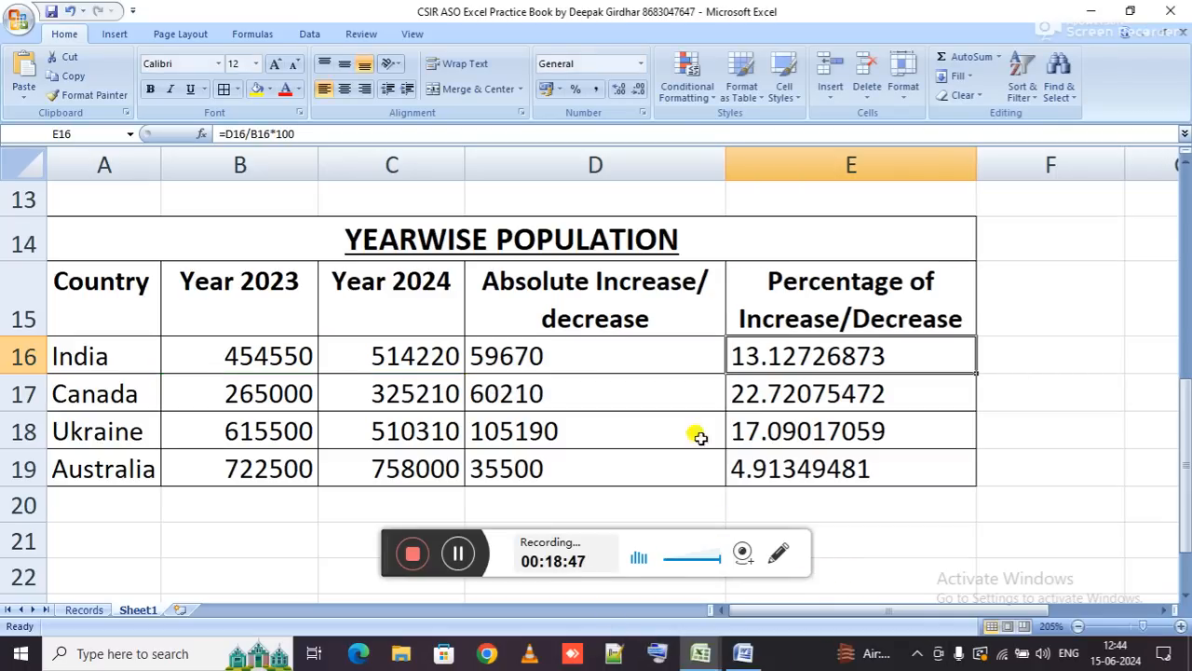
double_click(665, 358)
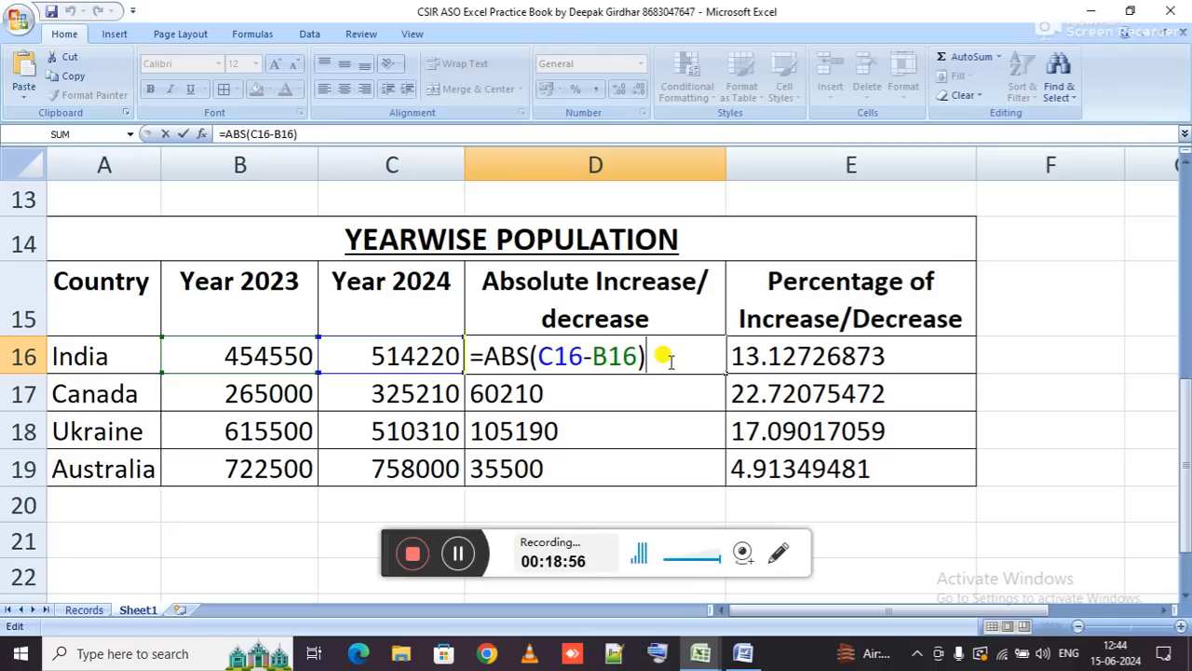
key("ctrl+Return")
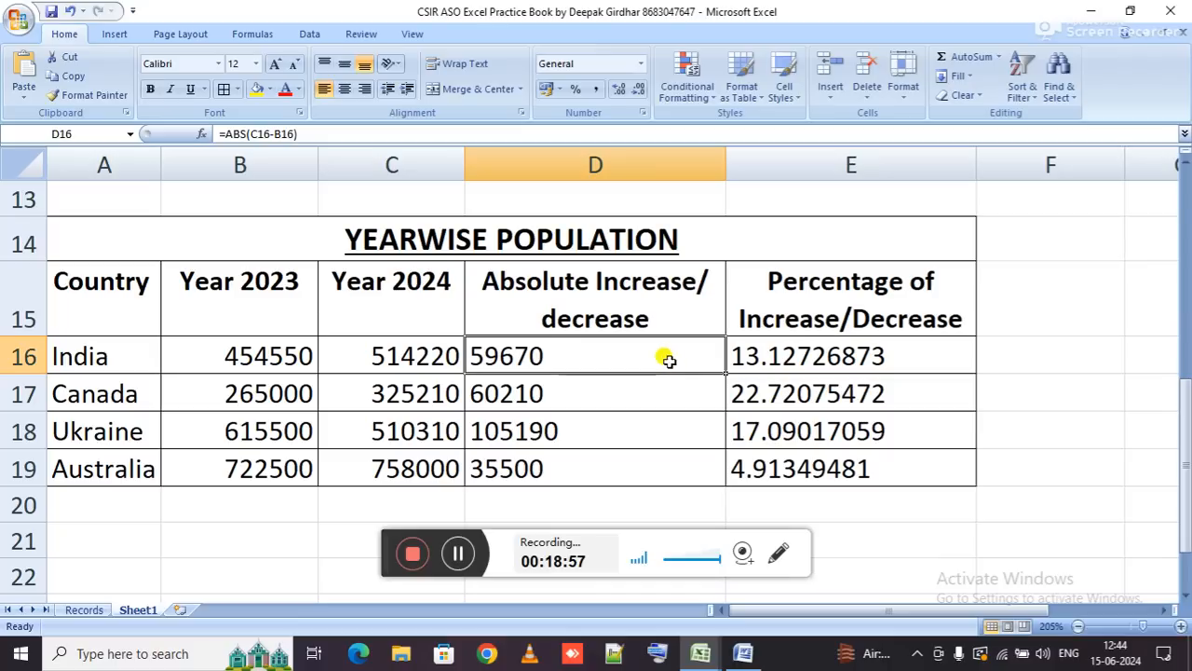
left_click(587, 279)
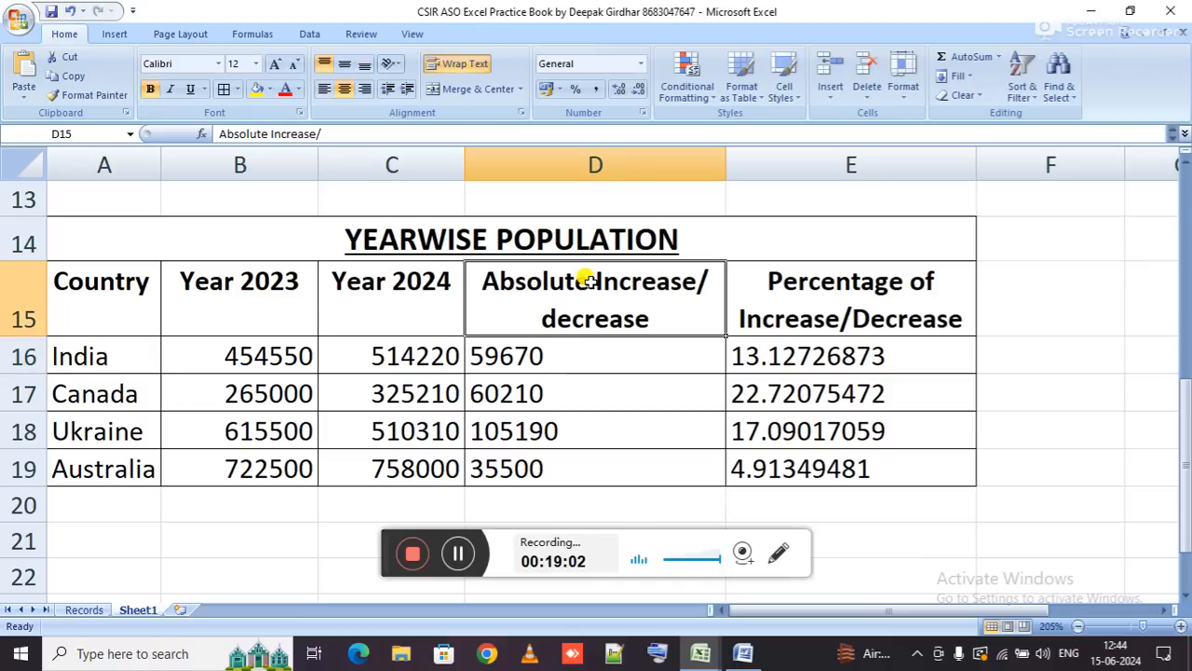
double_click(596, 357)
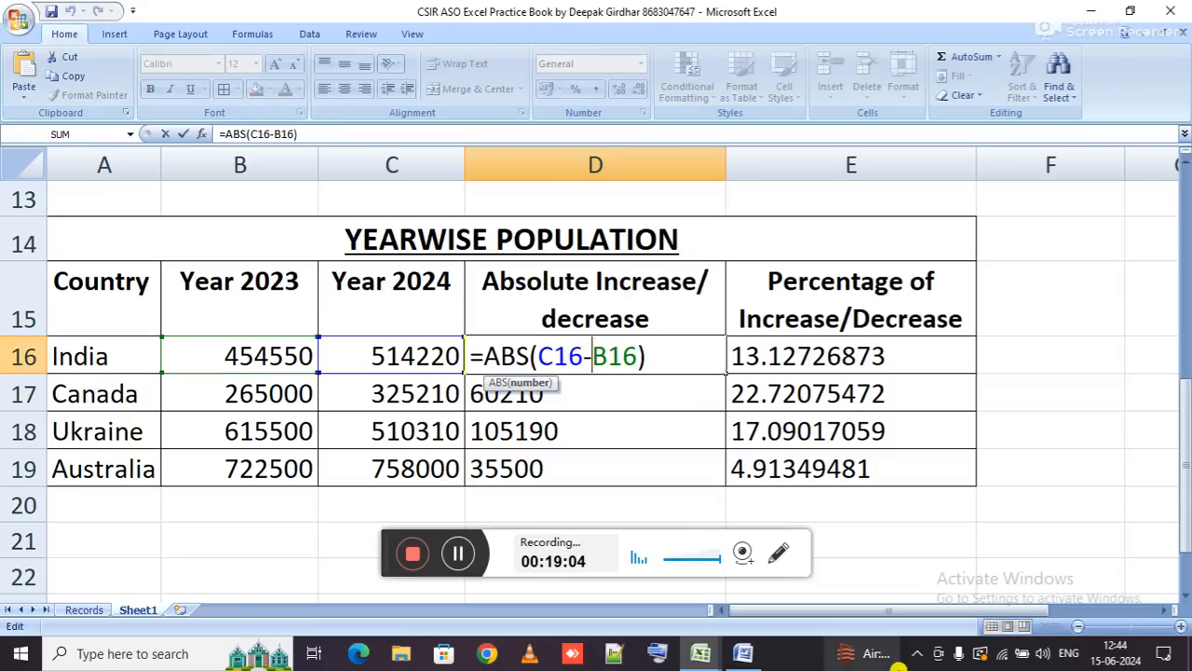
mouse_move(845, 652)
key("Escape")
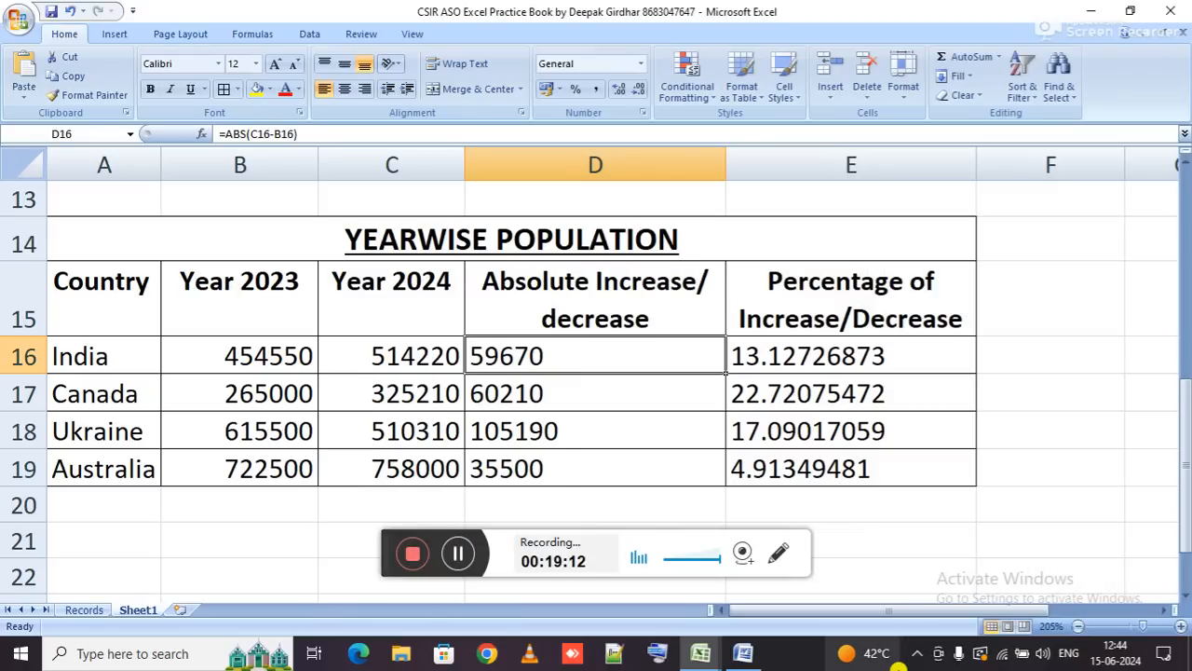
mouse_move(897, 665)
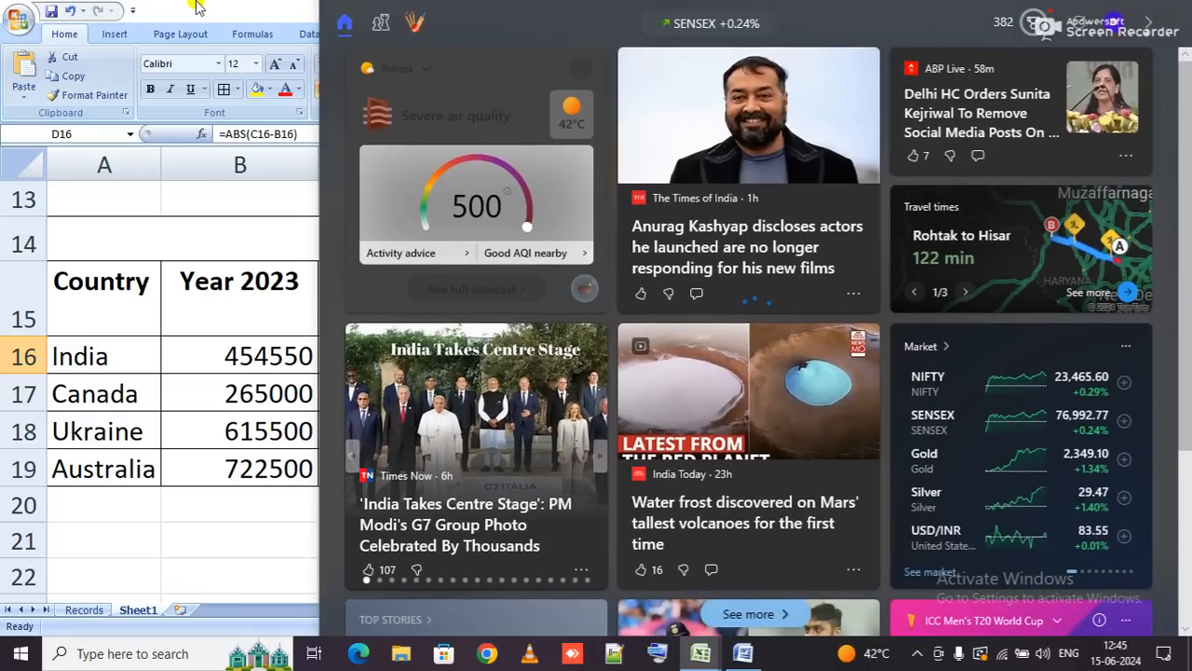
left_click(189, 315)
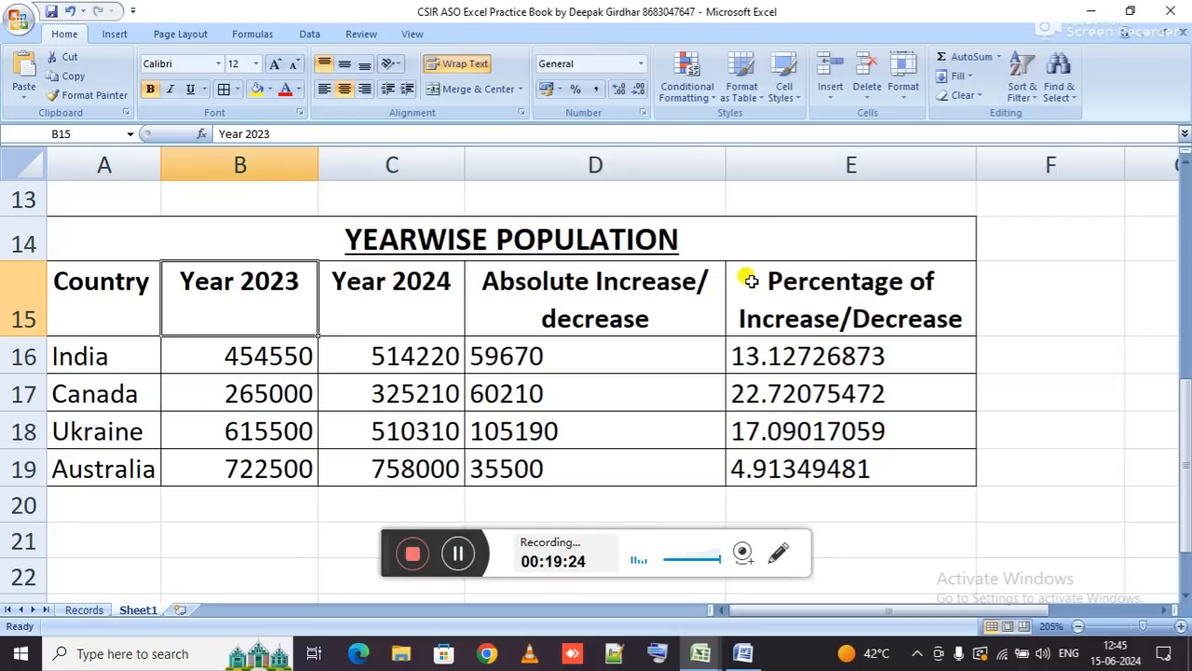
left_click_drag(577, 352, 580, 452)
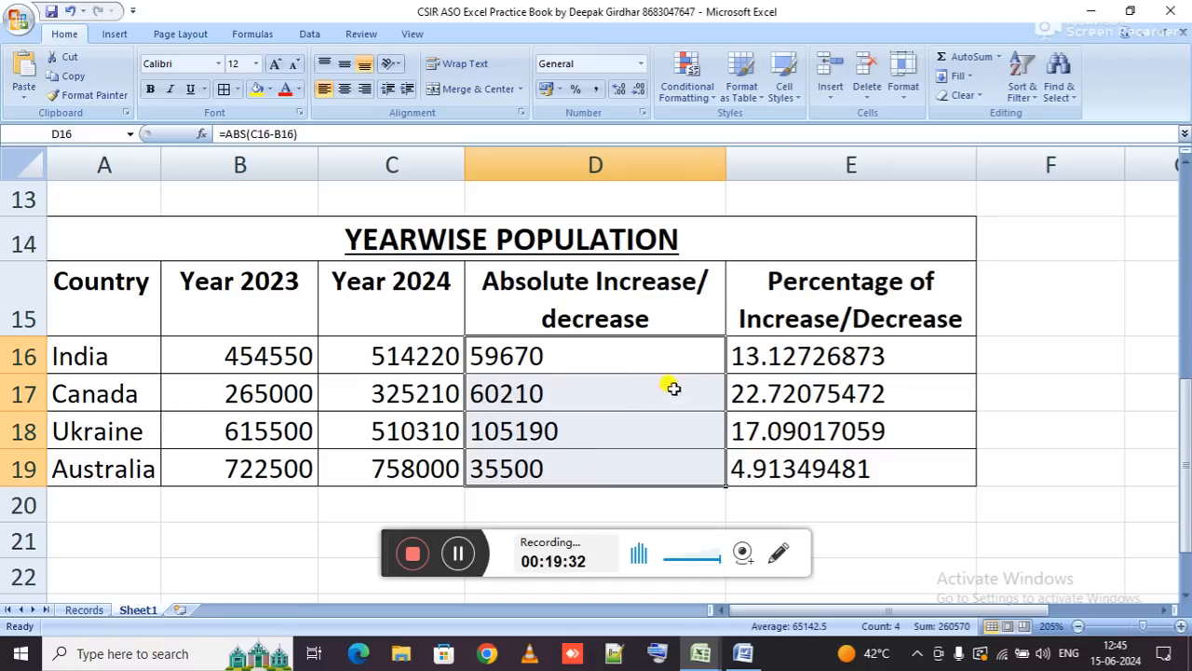
left_click_drag(745, 350, 773, 456)
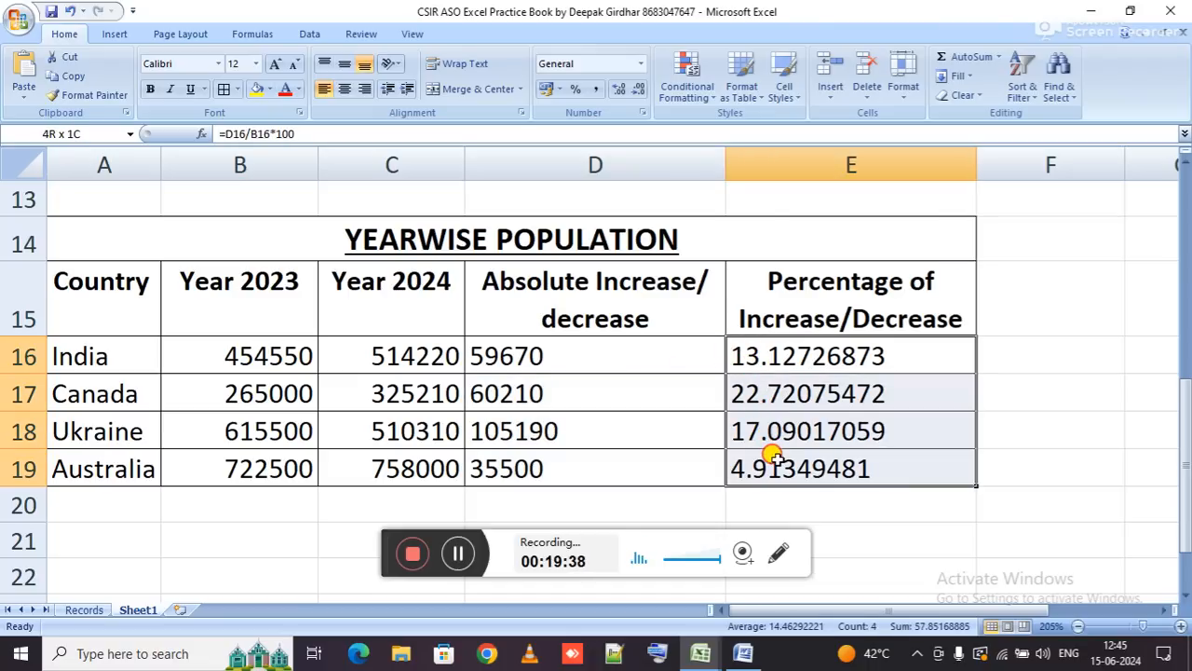
double_click(754, 267)
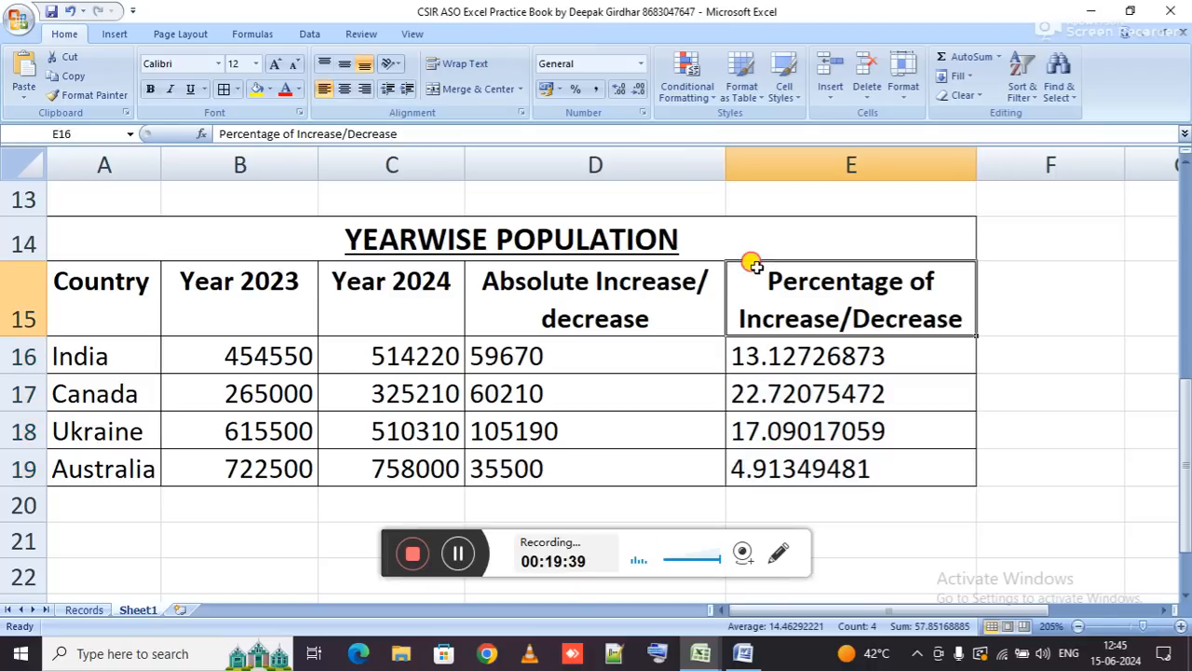
type("abs")
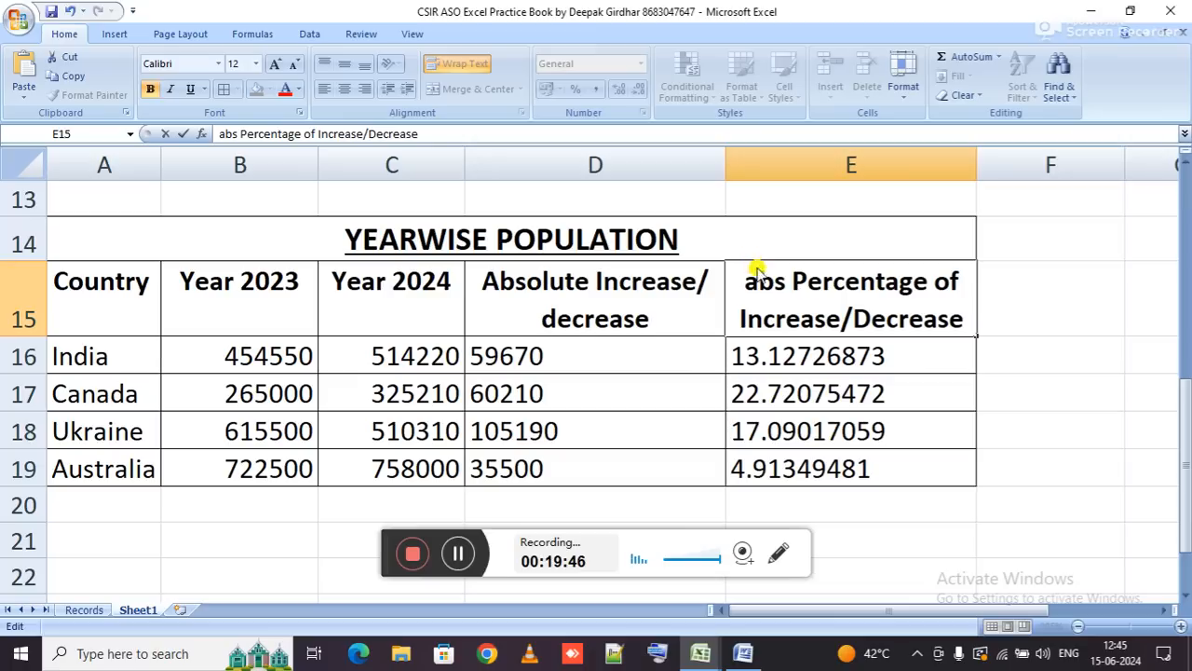
key("Escape")
key("Down")
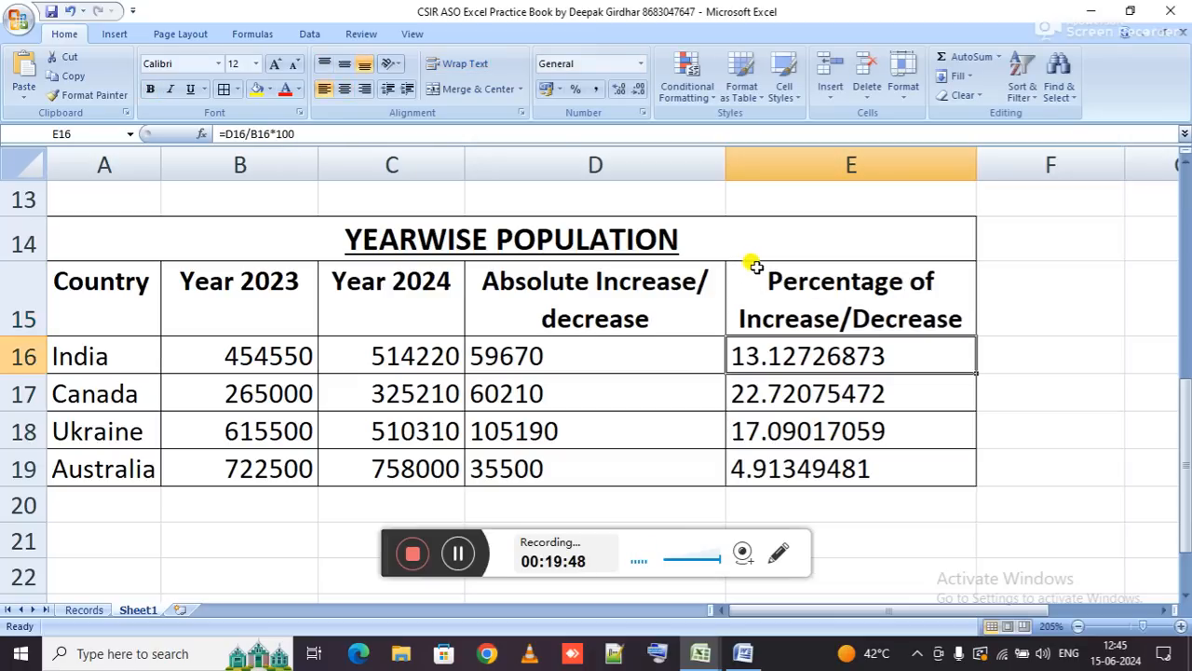
Rewrite India's percentage formula in E16 as =(C16-B16)/B16%, replacing the D16 reference and the multiplication by 100.
double_click(826, 357)
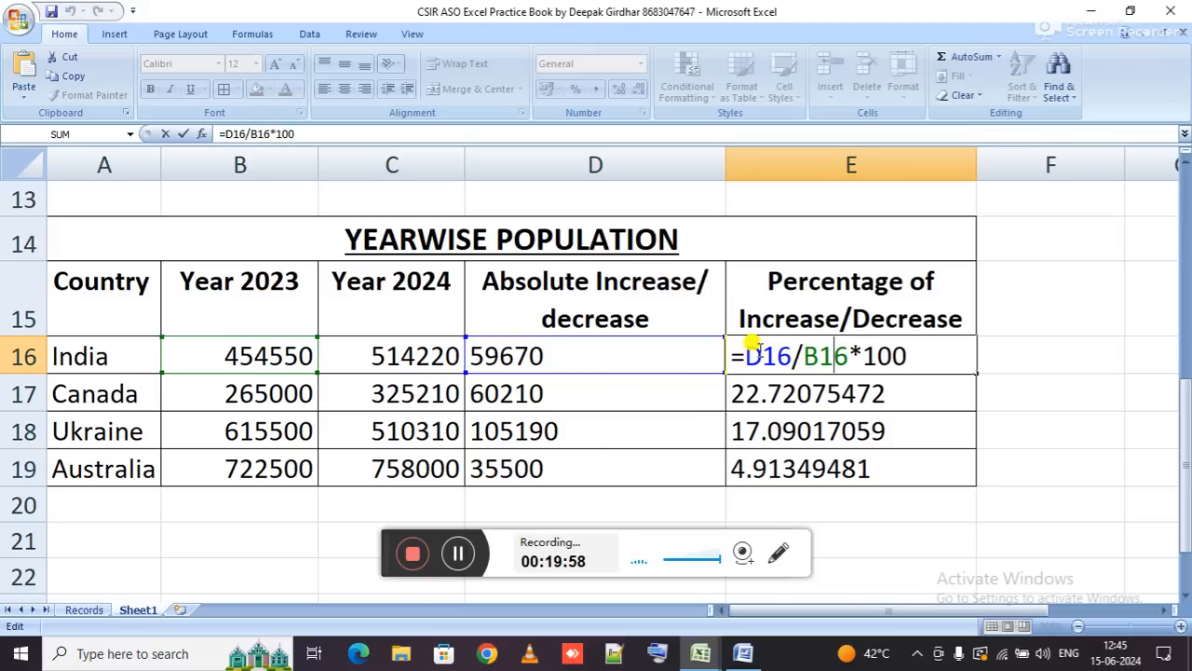
left_click_drag(791, 349, 751, 344)
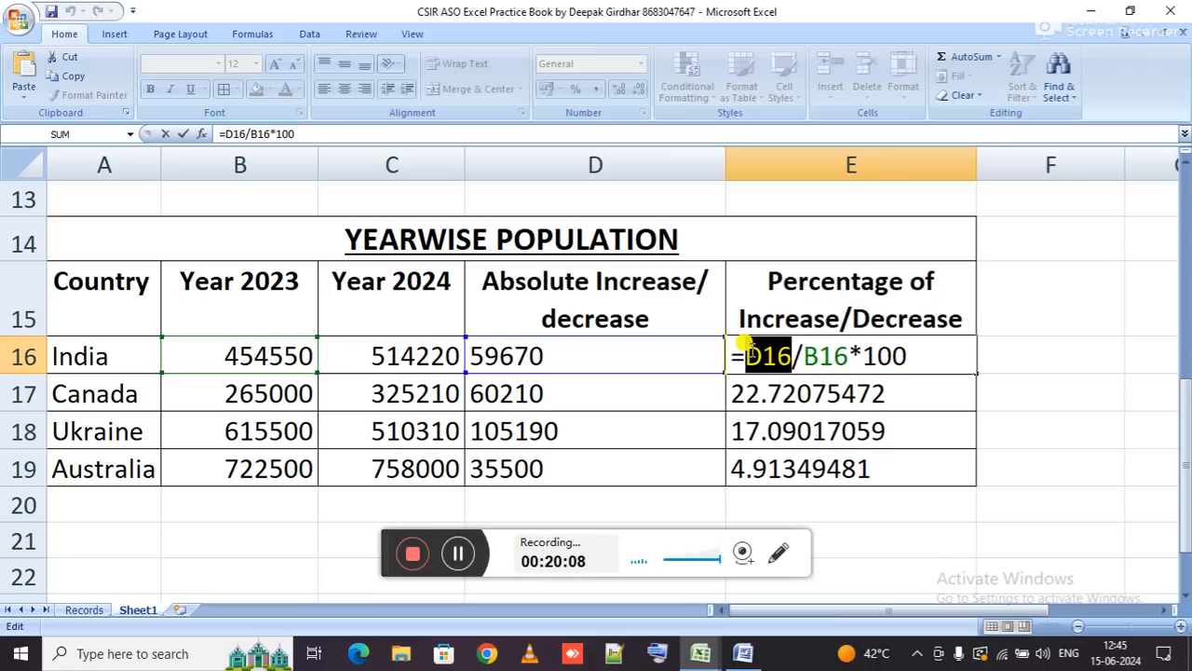
key("BackSpace")
type("(")
left_click(421, 355)
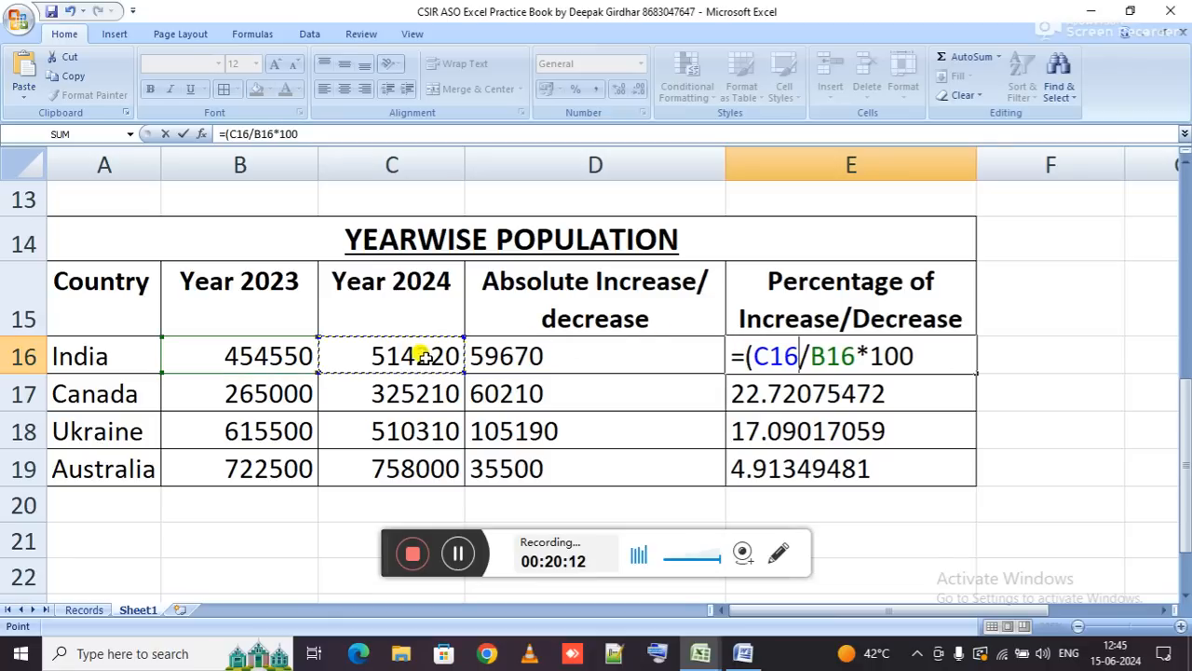
type("-")
left_click(256, 354)
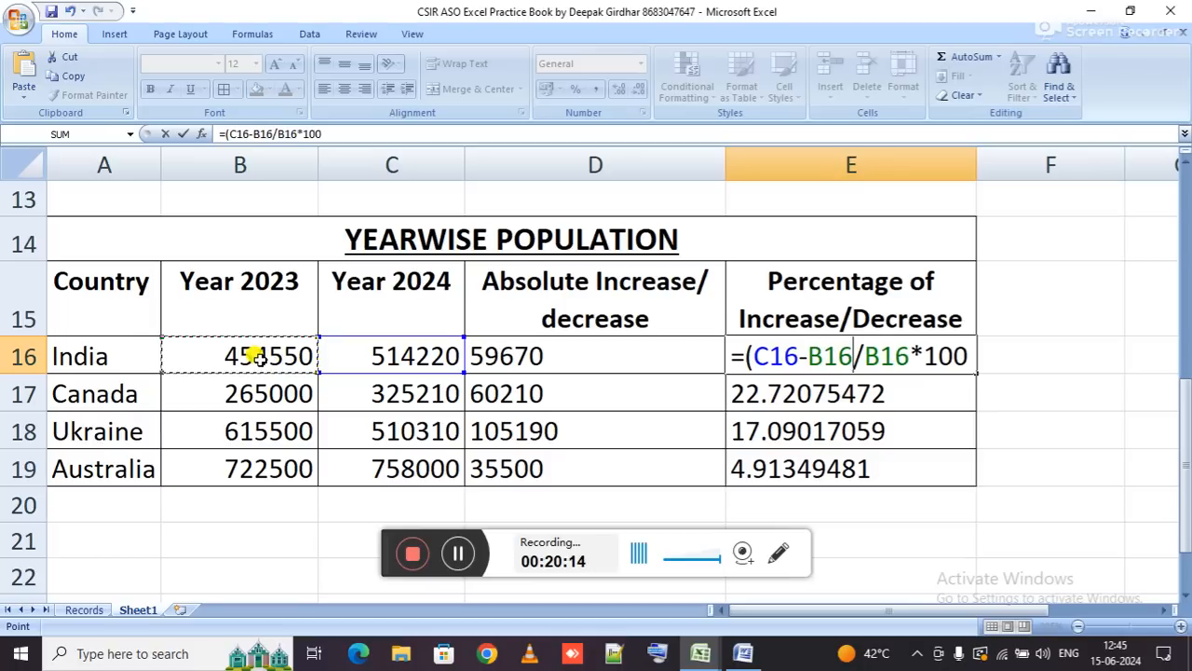
type(")")
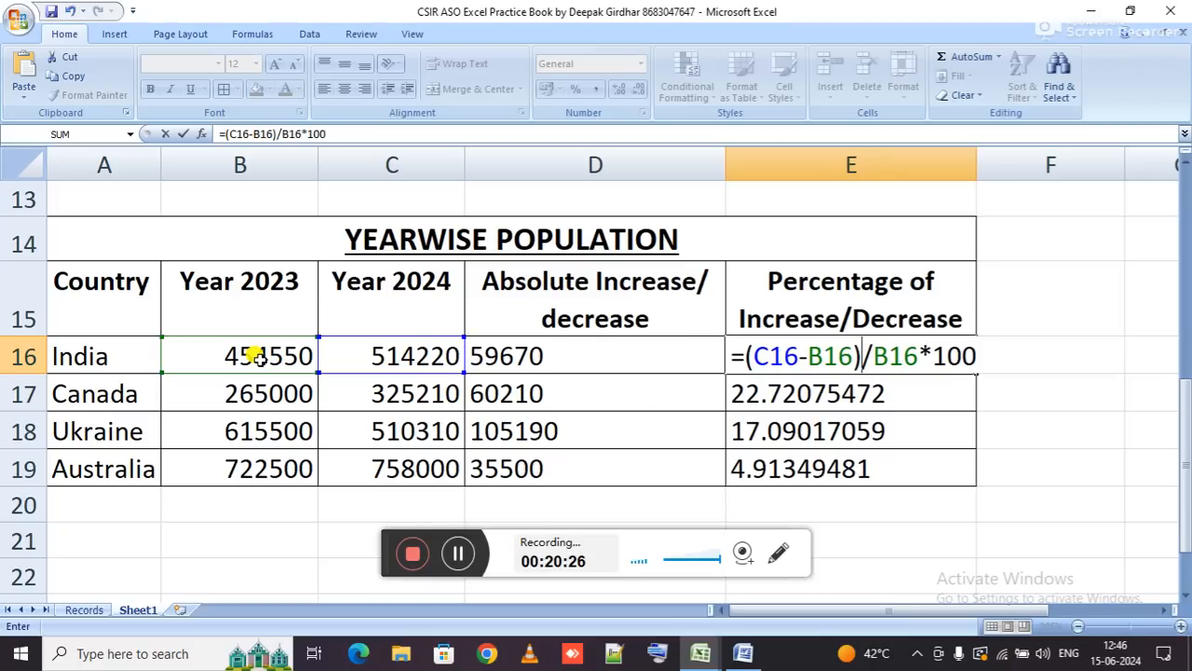
left_click_drag(918, 355, 1024, 354)
type("%")
key("Return")
Fill the percentage formula from E16 down to E19 for the other countries.
key("Up")
key("shift+Down")
key("shift+Down")
key("shift+Down")
key("ctrl+d")
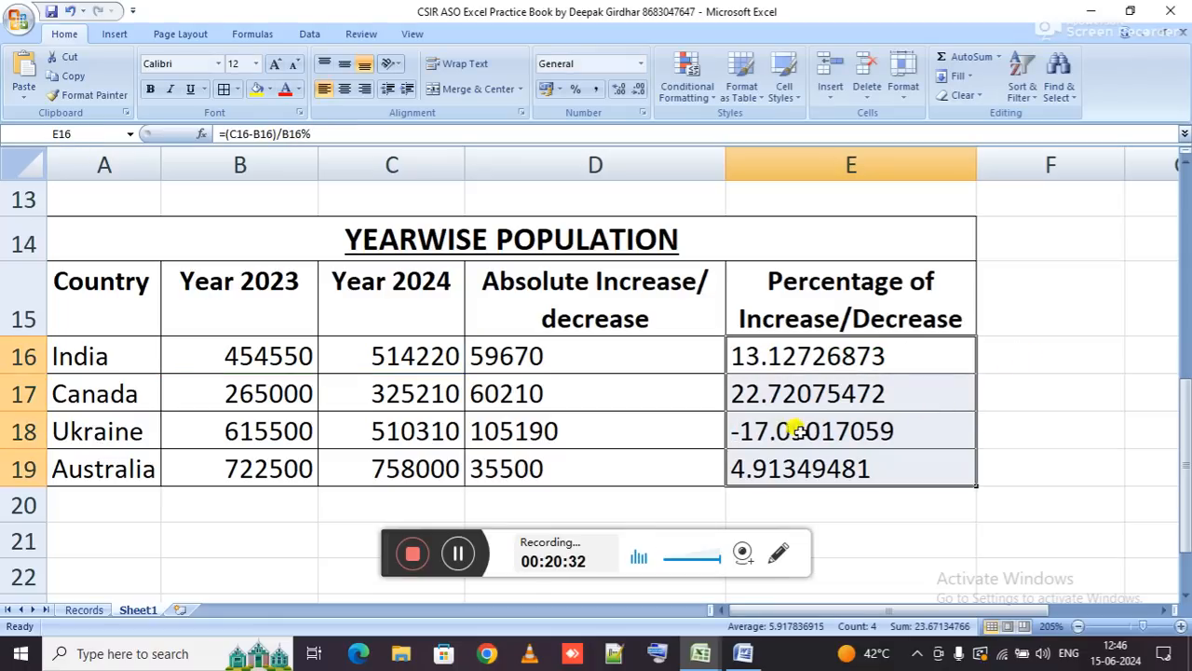
Reduce India's formula in E16 to =(C16-B16) and fill it down to E19.
left_click(814, 358)
double_click(815, 359)
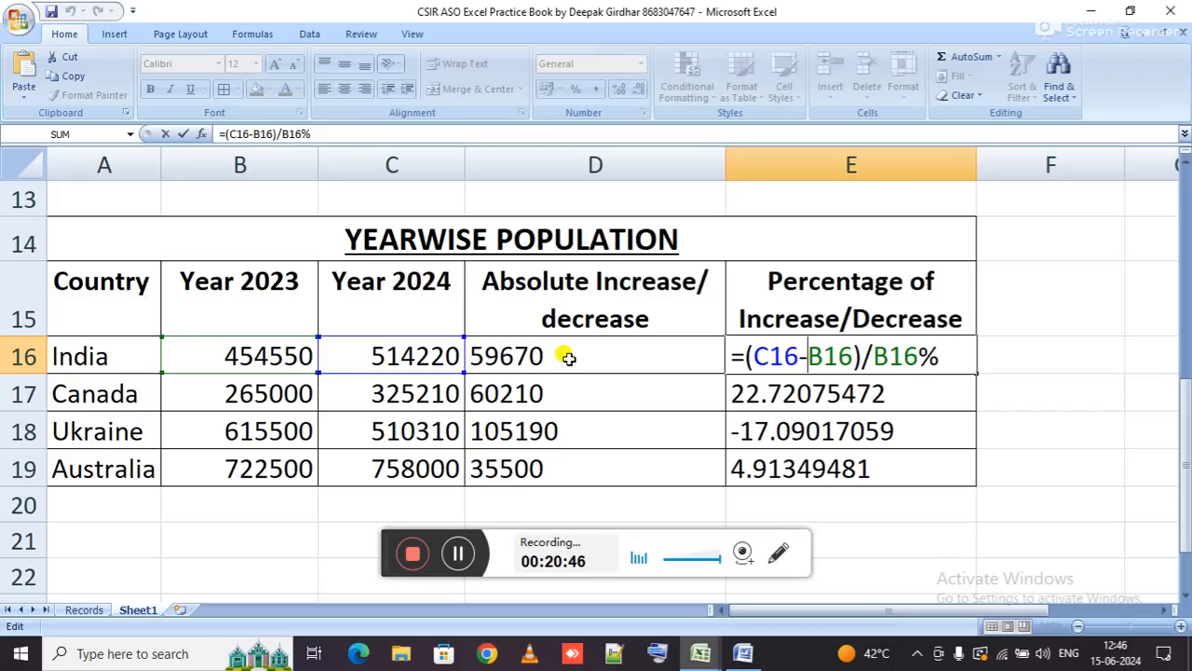
key("Right")
key("Right")
key("Right")
key("Right")
key("Right")
key("Right")
key("Right")
key("Right")
key("Right")
key("BackSpace")
key("BackSpace")
key("BackSpace")
key("BackSpace")
key("BackSpace")
key("Return")
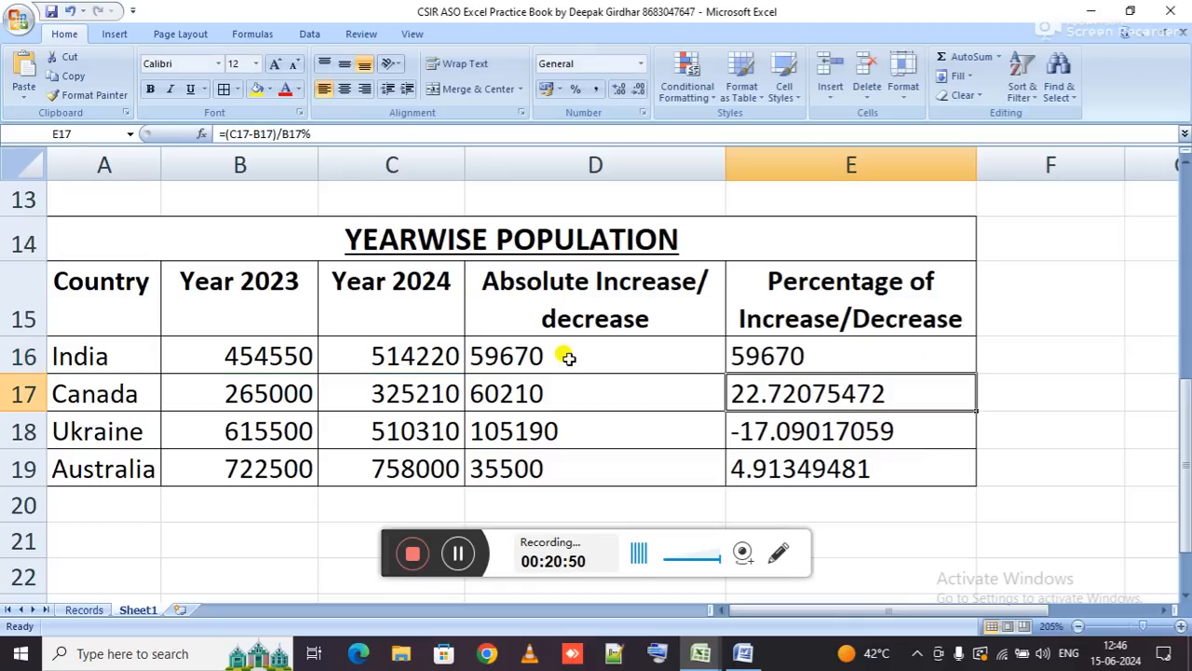
left_click(849, 354)
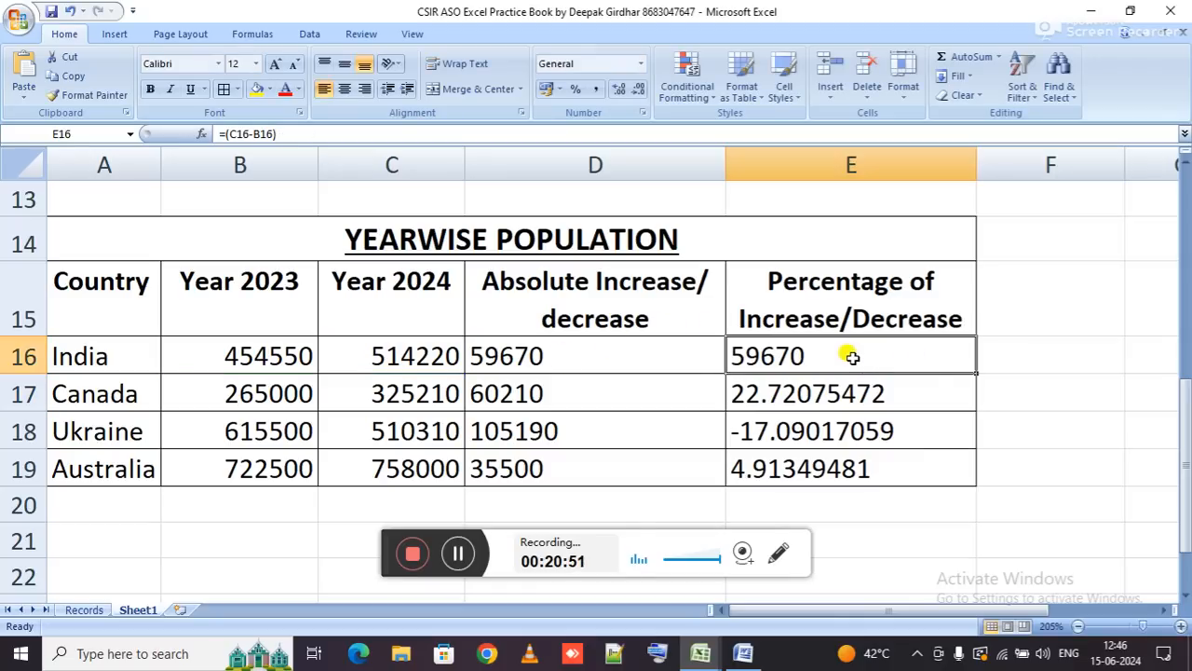
double_click(975, 374)
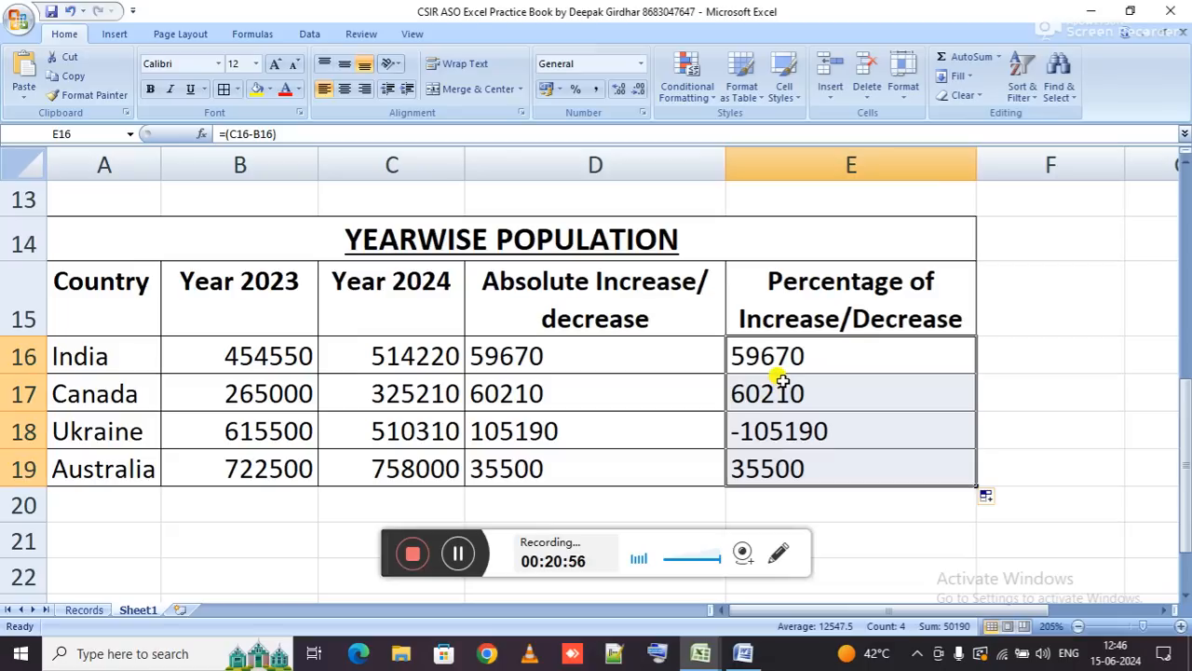
Divide India's difference in E16 by the 2023 population as a percentage, making the formula =(C16-B16)/B16%.
double_click(816, 354)
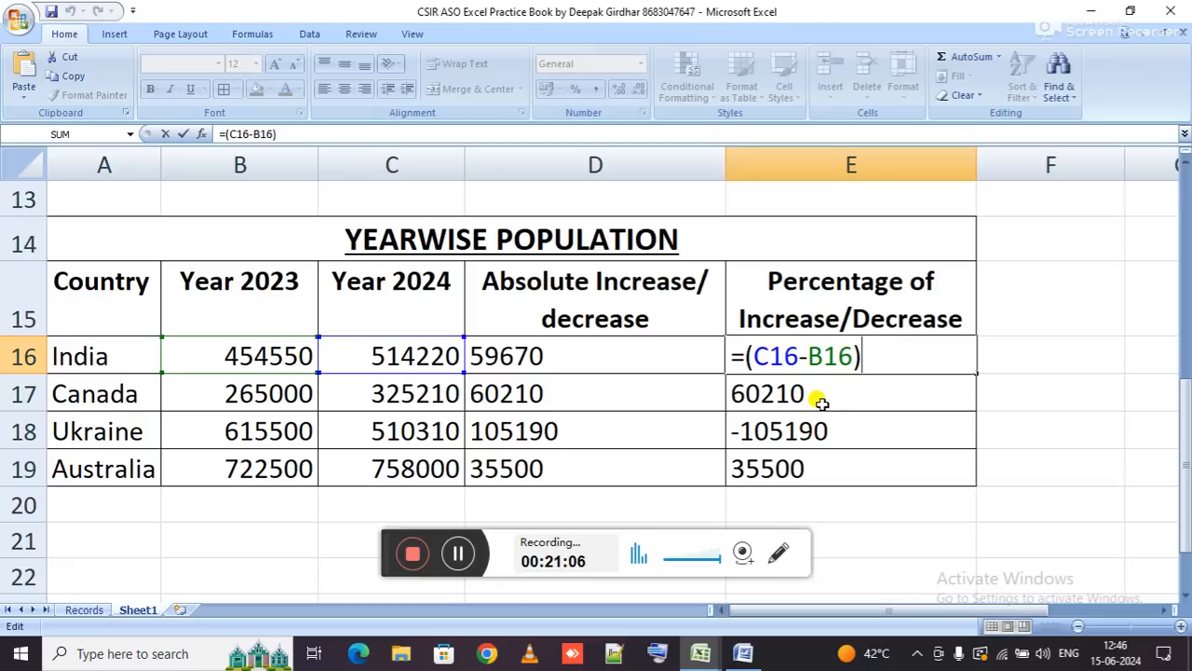
type("/")
left_click(250, 352)
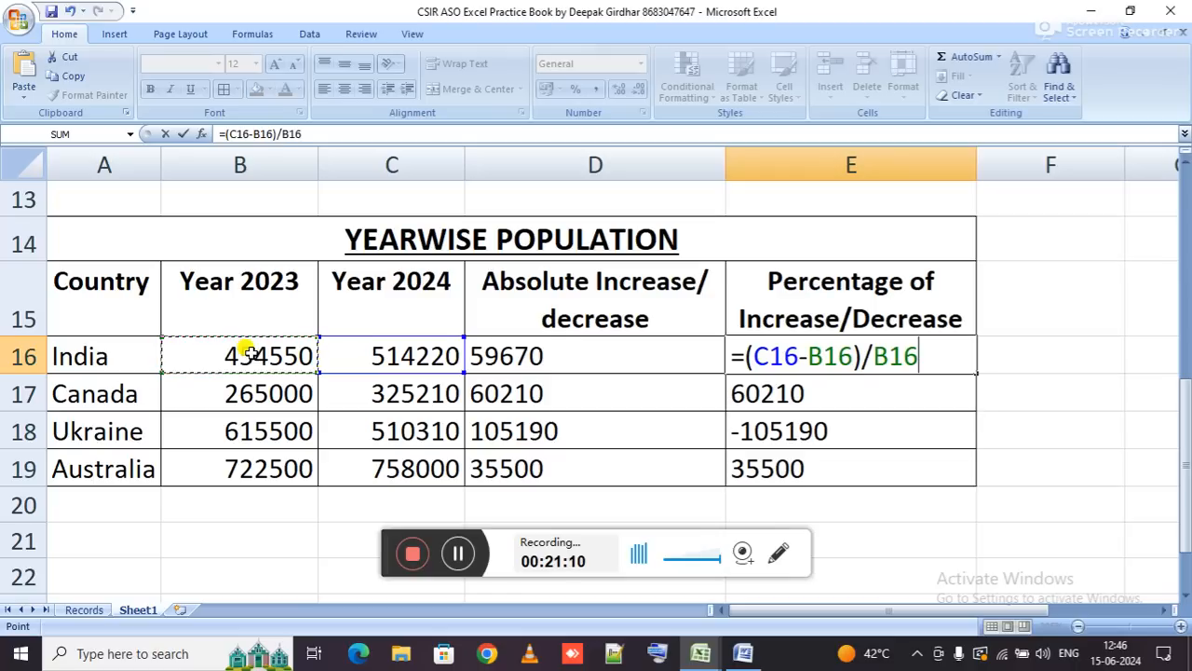
type("%")
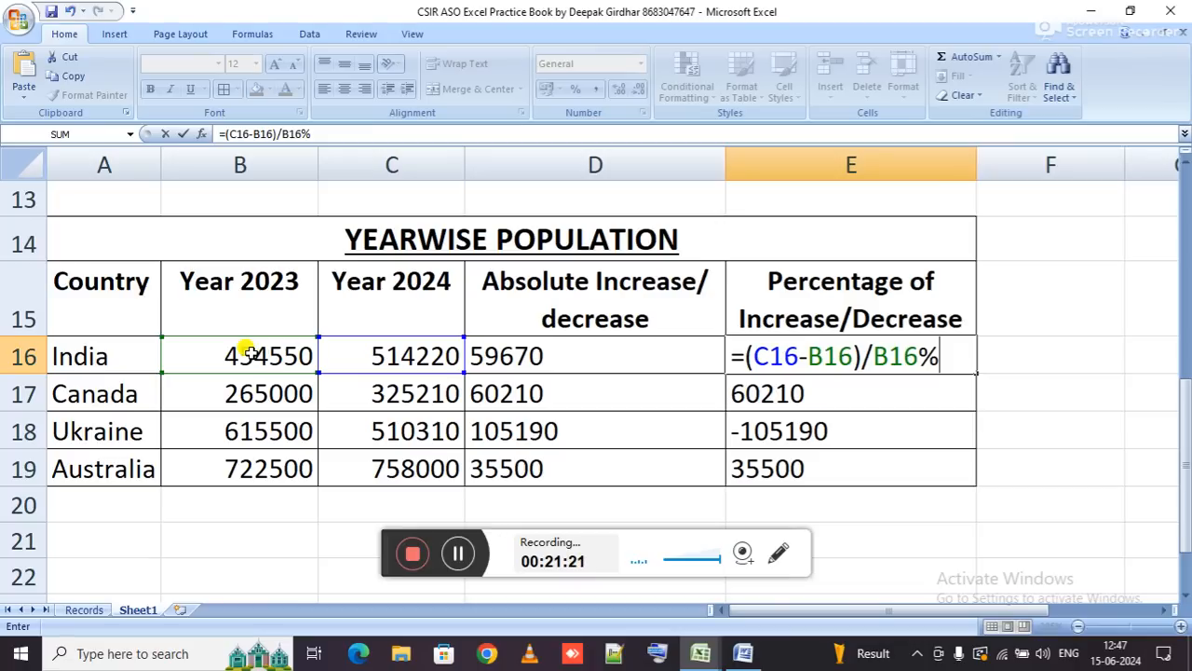
key("Return")
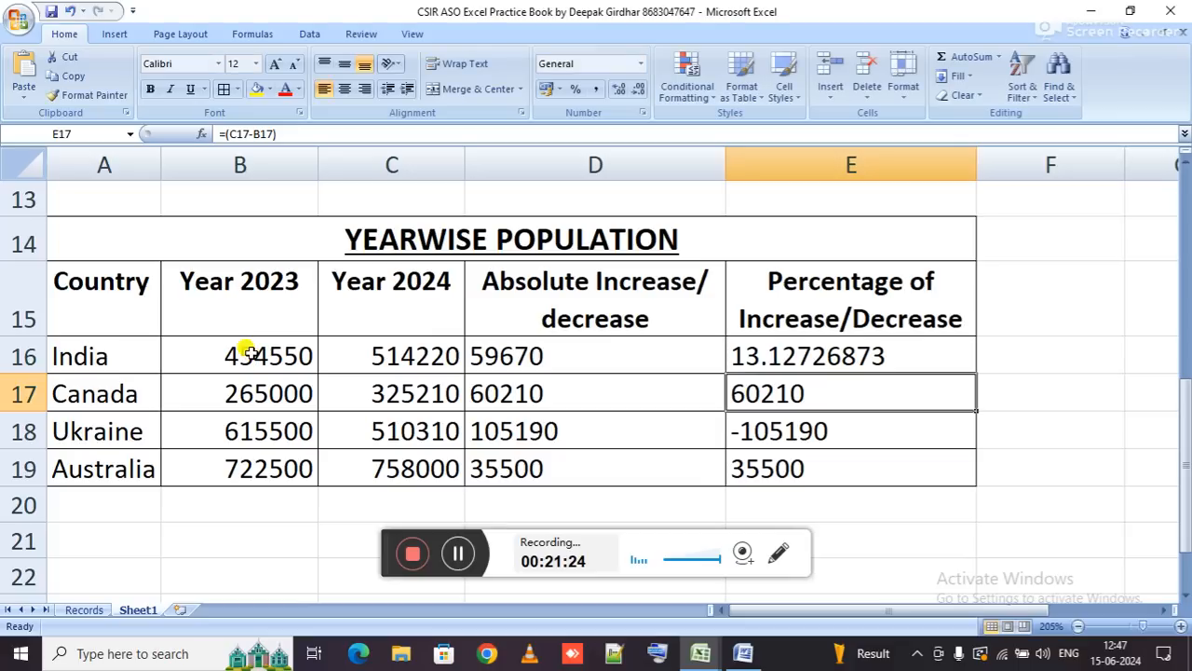
Copy the completed percentage formula from E16 down through E19.
key("Up")
key("shift+Down")
key("shift+Down")
key("shift+Down")
key("ctrl+d")
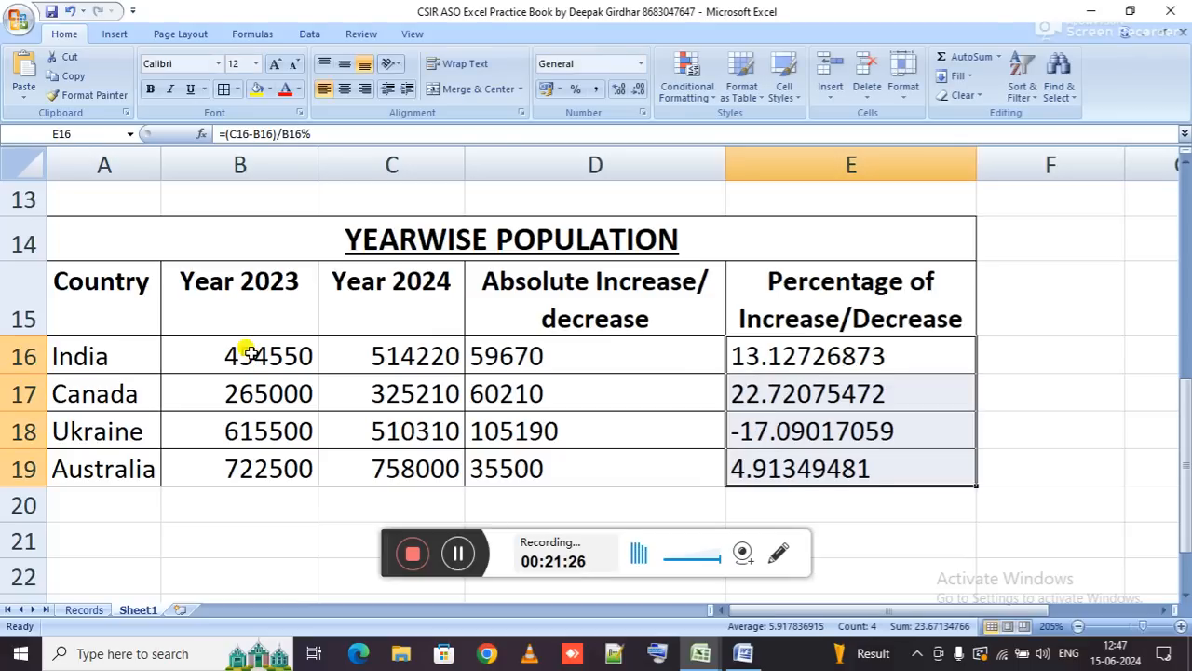
Review the percentage formula in E16 and its cell references without changing it.
key("F2")
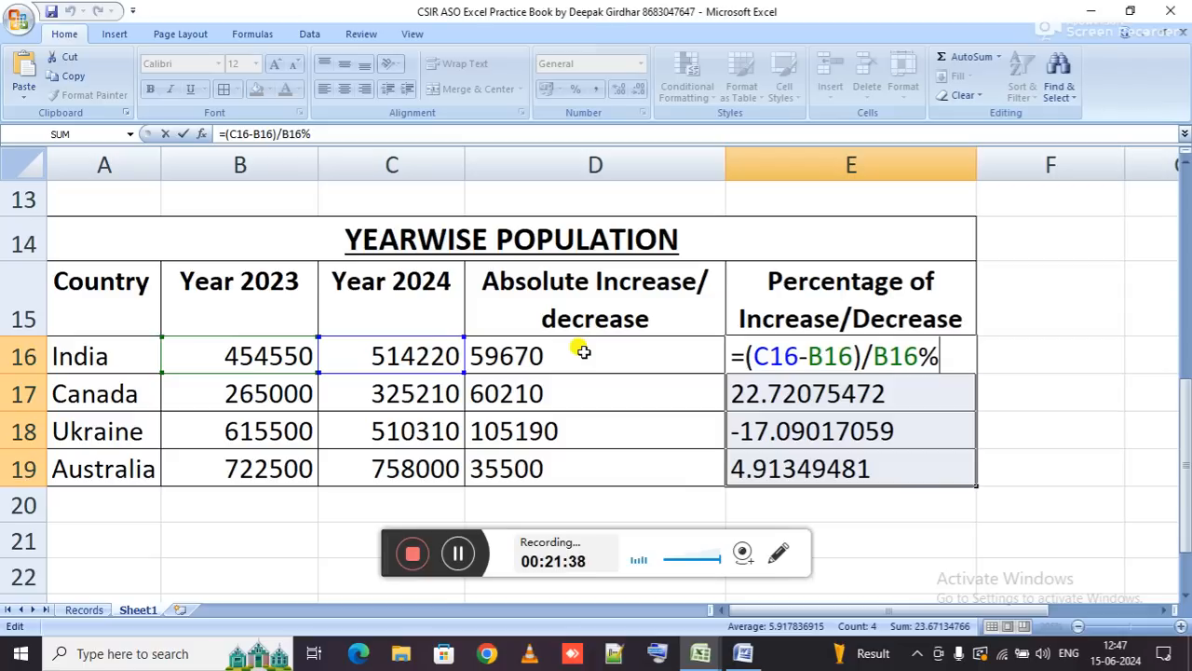
key("ctrl+Return")
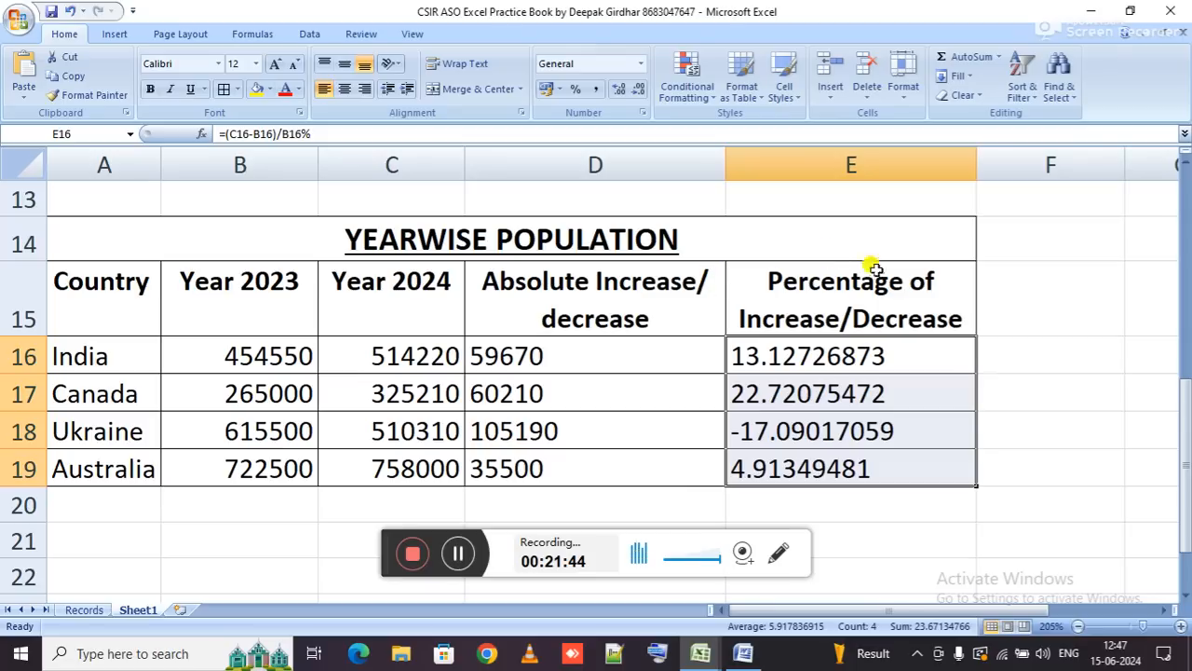
double_click(906, 347)
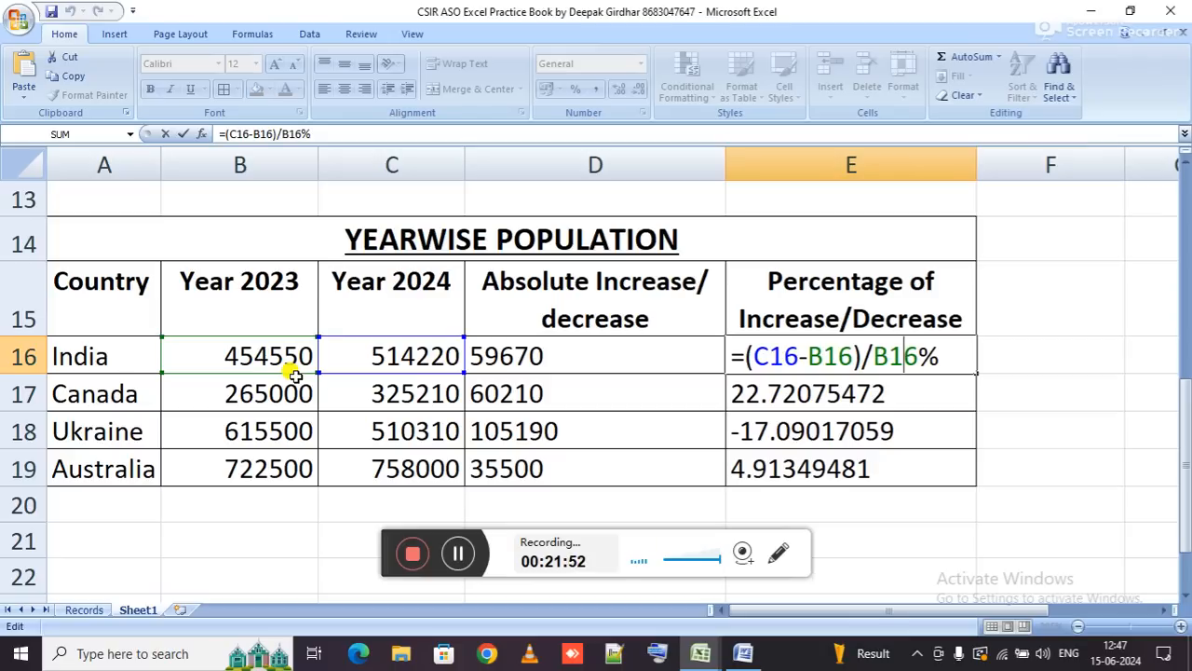
key("ctrl+Return")
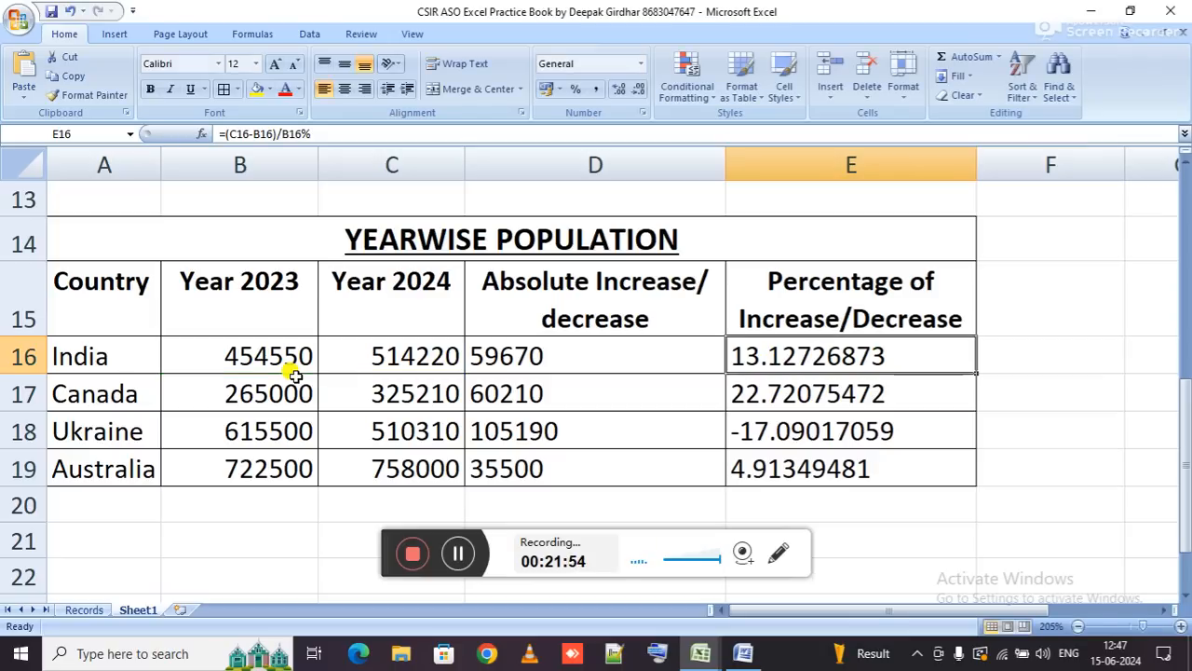
Open the Records sheet and examine the marks table with its Total, Average, Max and Min columns.
left_click(91, 610)
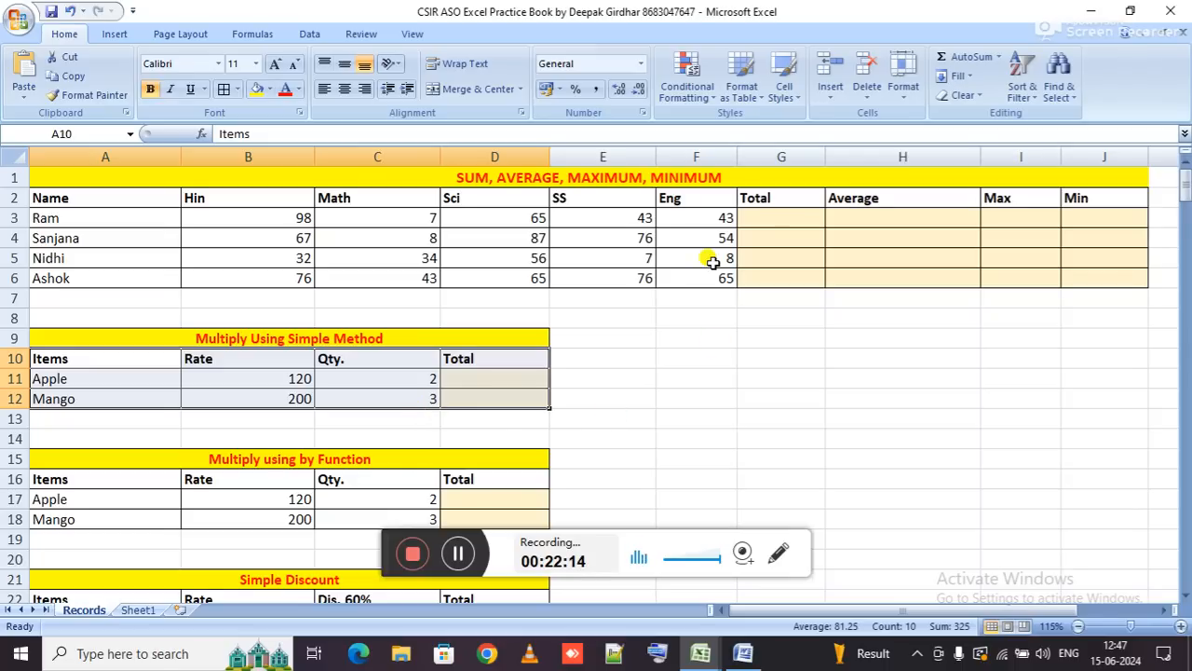
scroll(713, 262, "up", 1)
scroll(540, 224, "up", 1)
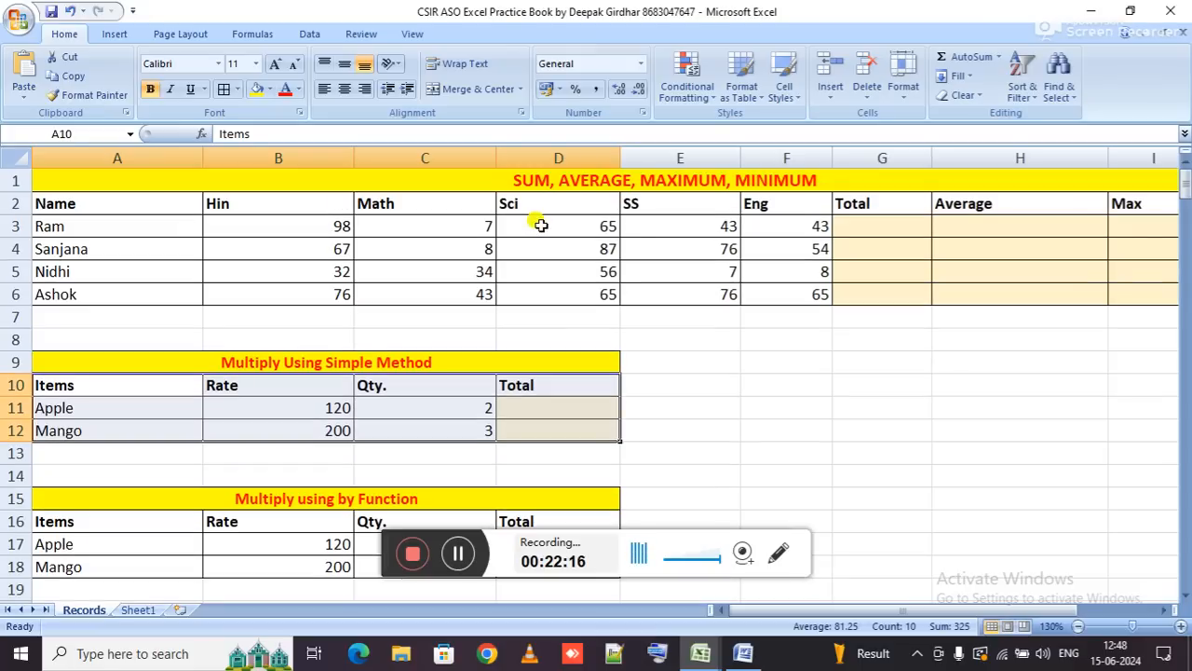
left_click(538, 224)
left_click_drag(313, 205, 750, 296)
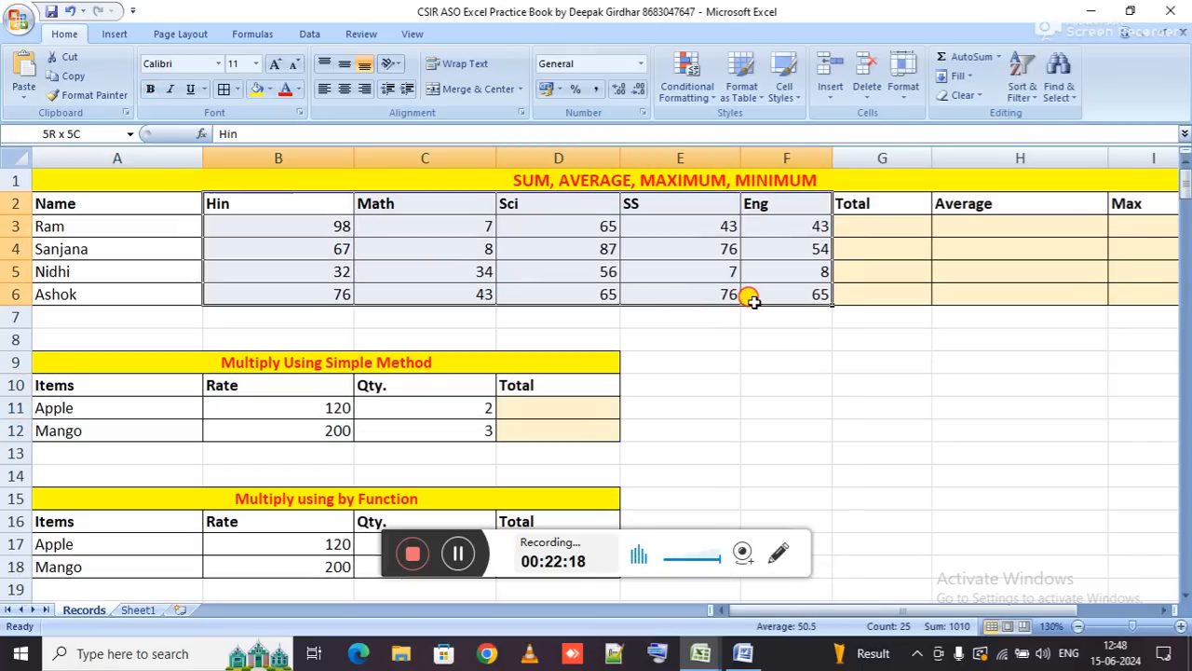
left_click_drag(885, 227, 894, 286)
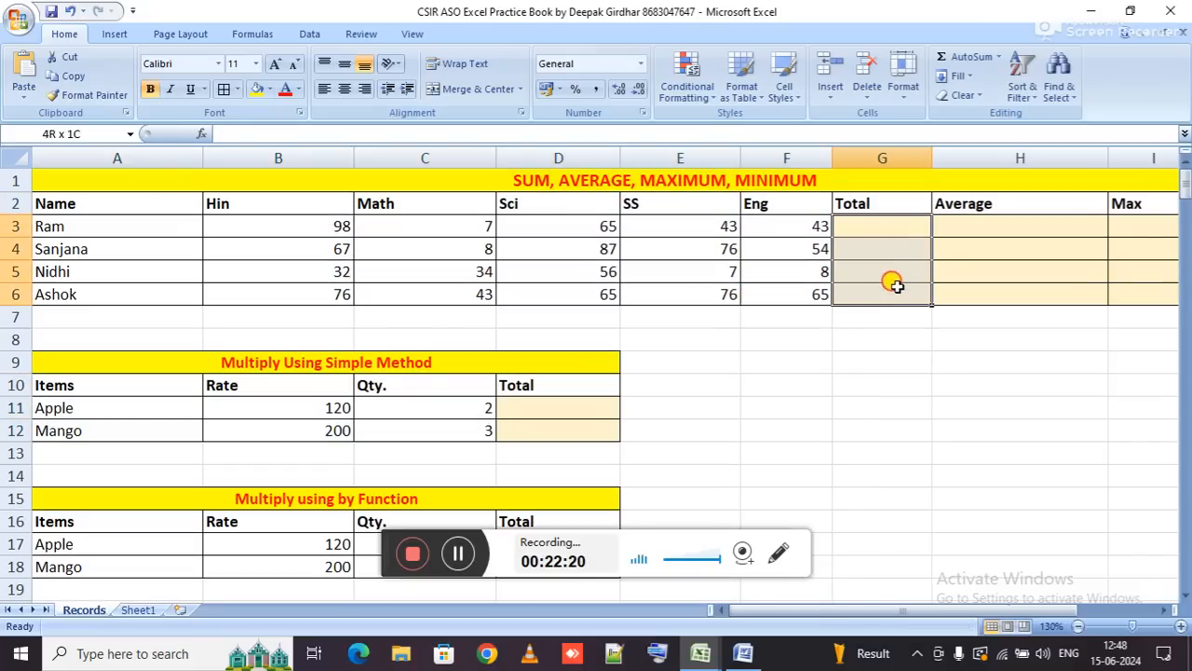
left_click_drag(984, 232, 1022, 287)
key("Right")
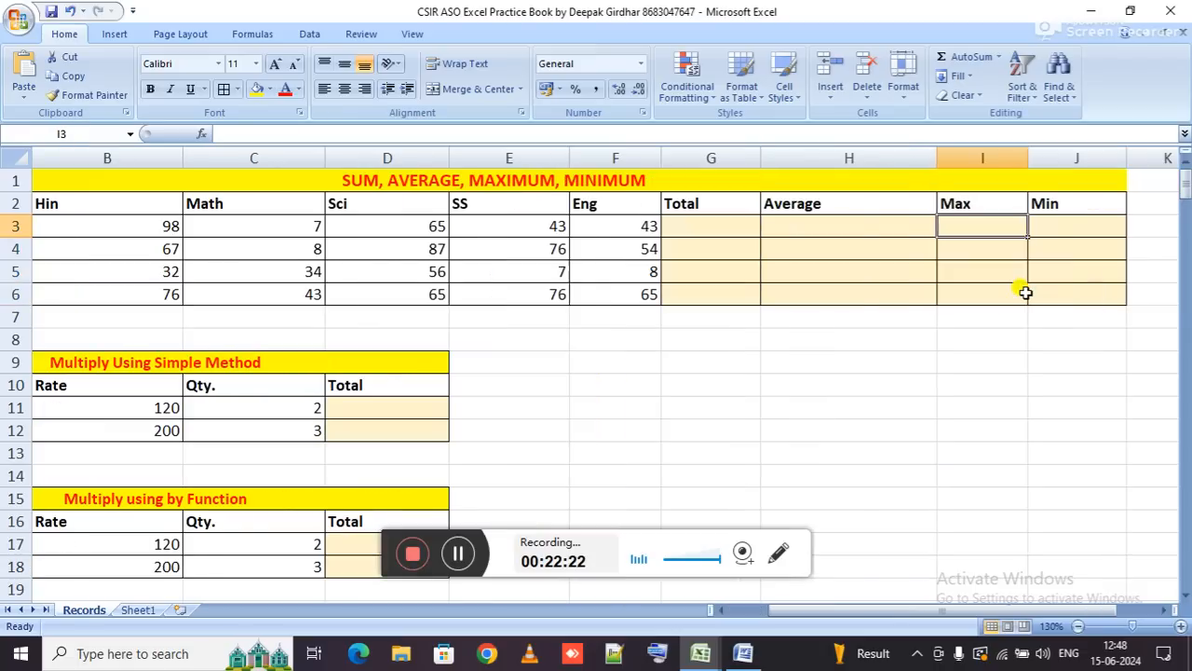
key("Right")
key("Right")
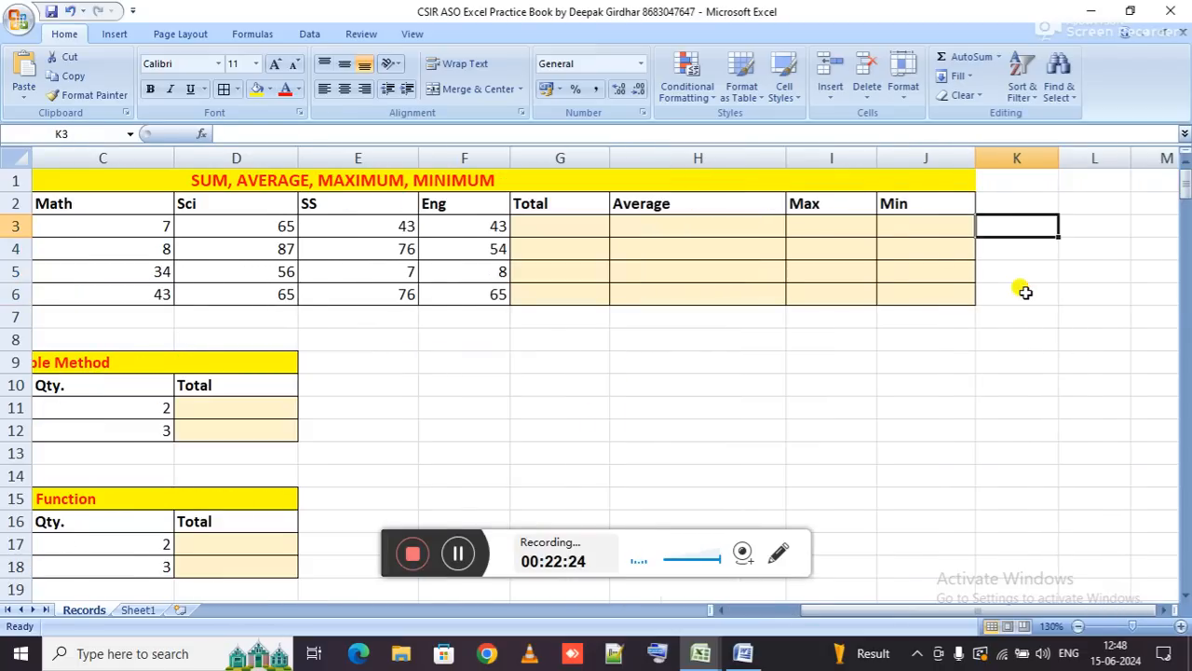
key("ctrl+Left")
key("ctrl+Left")
Calculate Apple's total in D11 of the Multiply Using Simple Method table with =B11*C11.
left_click_drag(540, 390, 562, 450)
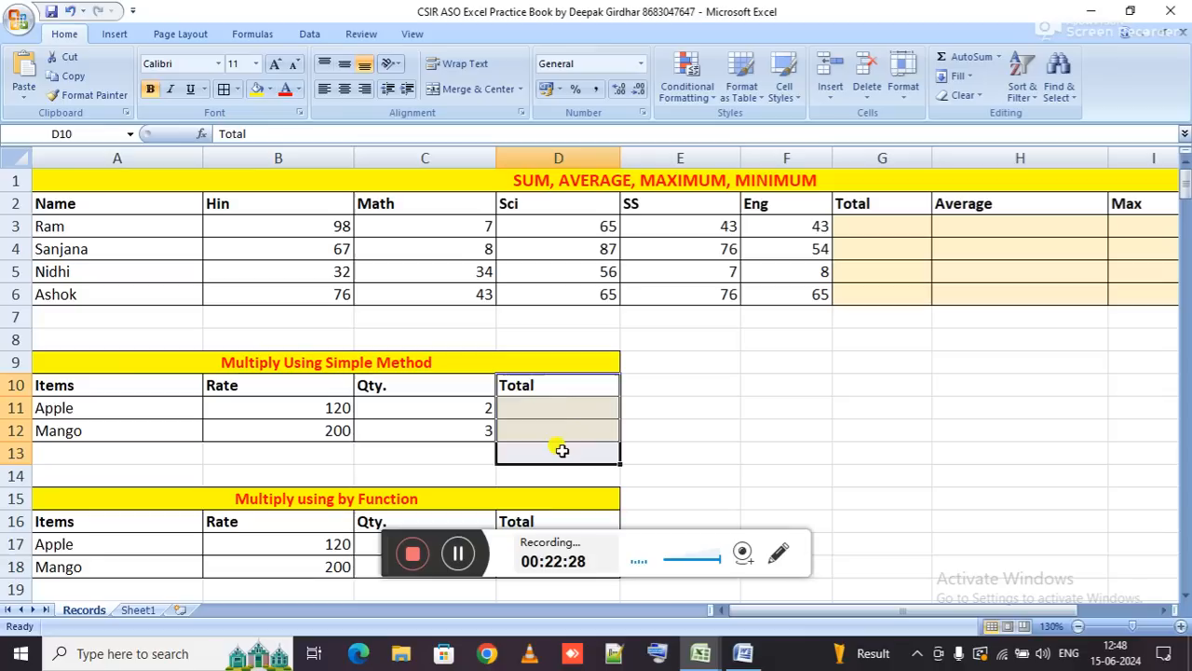
left_click(561, 404)
type("=")
key("Left")
key("Left")
type("*")
key("Left")
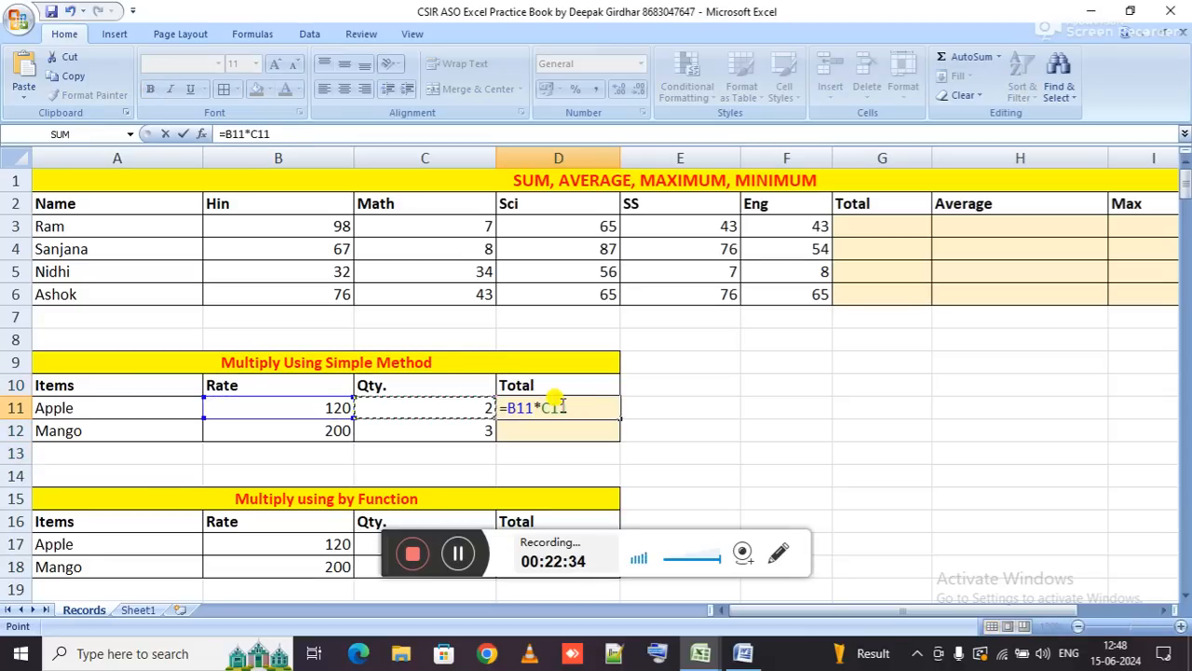
key("shift+Return")
Calculate Apple's total in D17 of the Multiply using by Function table with the PRODUCT function over B17:C17.
key("Down")
key("Down")
key("Down")
key("Down")
key("Down")
key("Down")
key("Down")
key("Down")
key("Down")
key("Down")
key("Down")
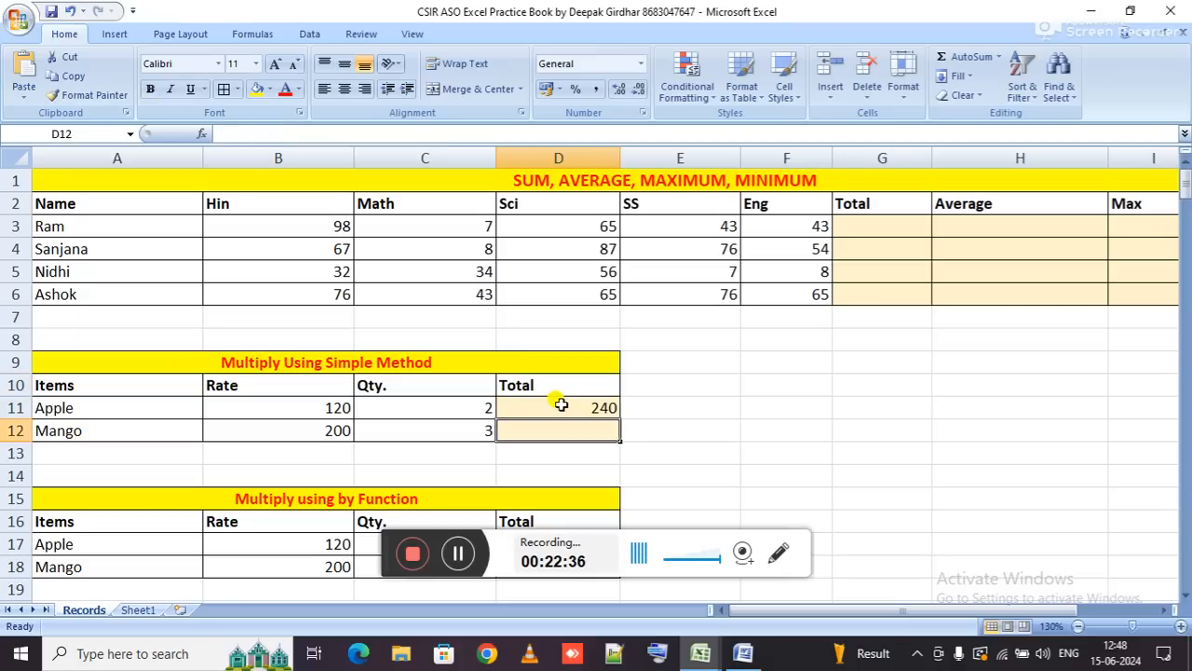
key("Down")
key("Down")
key("Down")
key("Down")
key("Down")
key("Down")
key("Down")
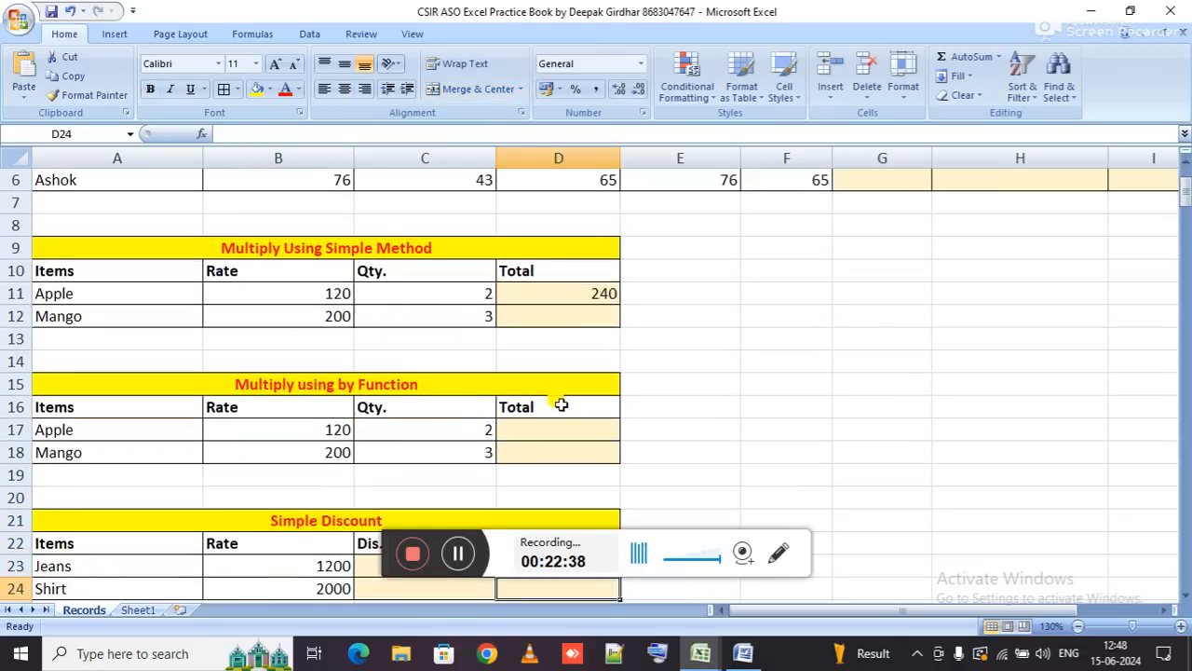
left_click_drag(259, 290, 419, 279)
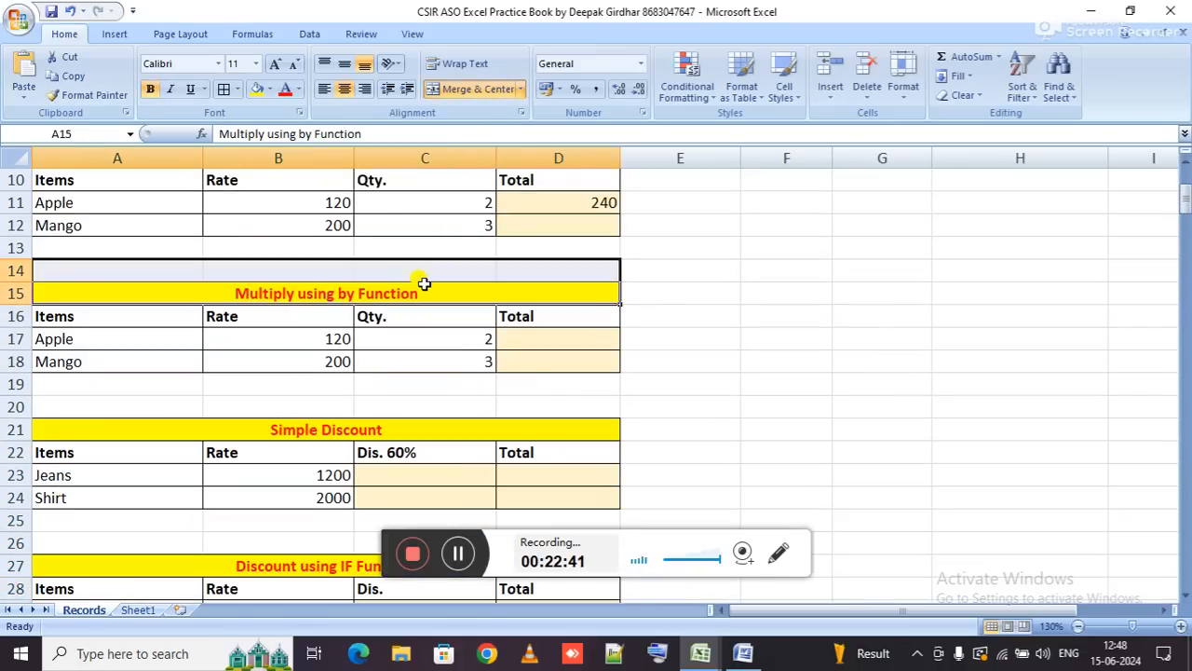
left_click(524, 335)
type("=prod")
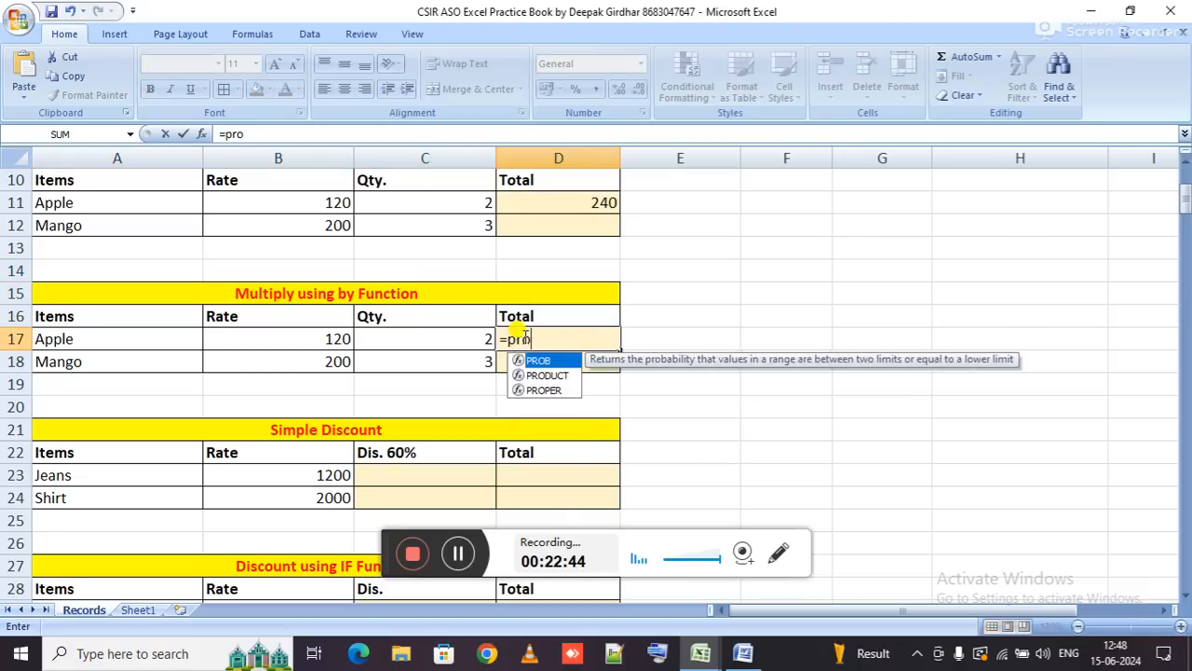
key("Tab")
key("Left")
key("Left")
key("shift+Right")
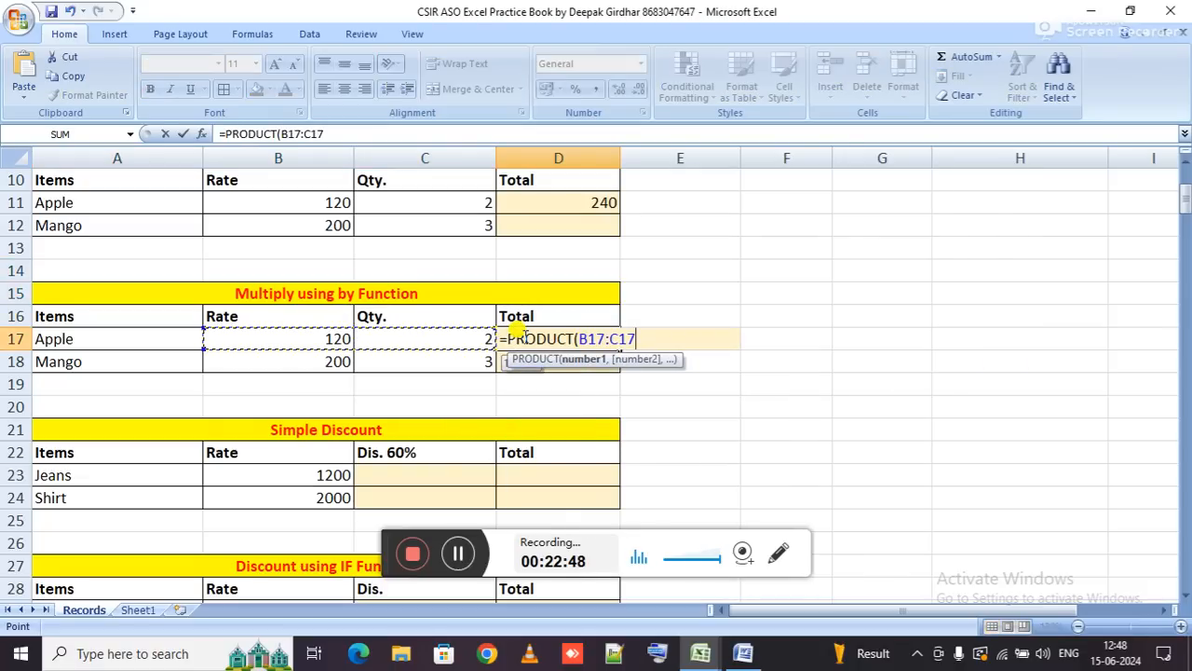
key("Return")
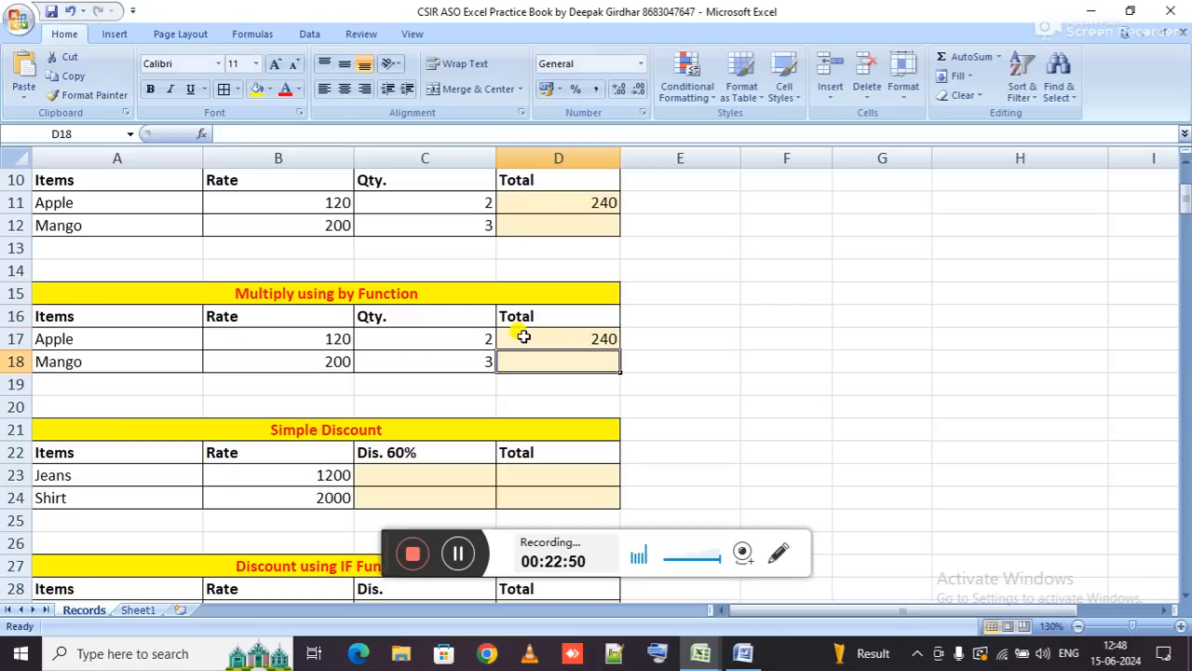
Examine the Simple Discount and Discount using IF Function tables further down the Records sheet.
key("Down")
key("Down")
key("Down")
key("Down")
key("Down")
key("Down")
key("Down")
key("Down")
key("Down")
key("Down")
key("Down")
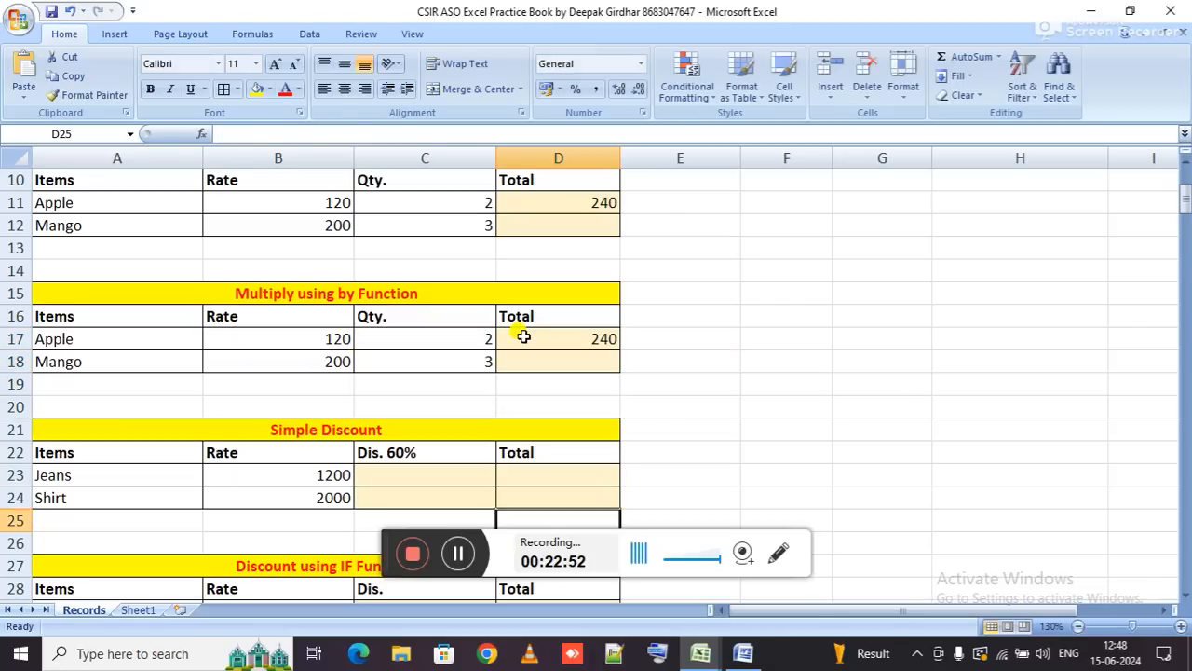
key("Down")
key("Down")
key("Down")
key("Down")
key("Down")
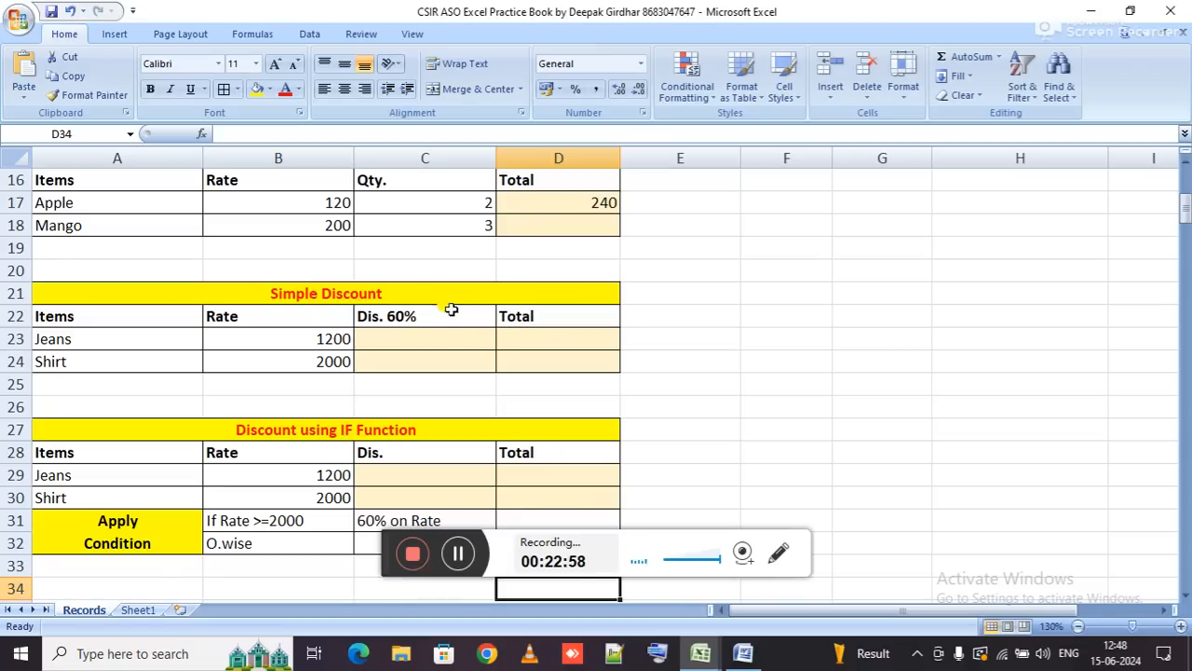
Examine the Discount using IF Function table's item rates and the discount percentages given in its Apply Condition rows.
scroll(436, 330, "down", 1)
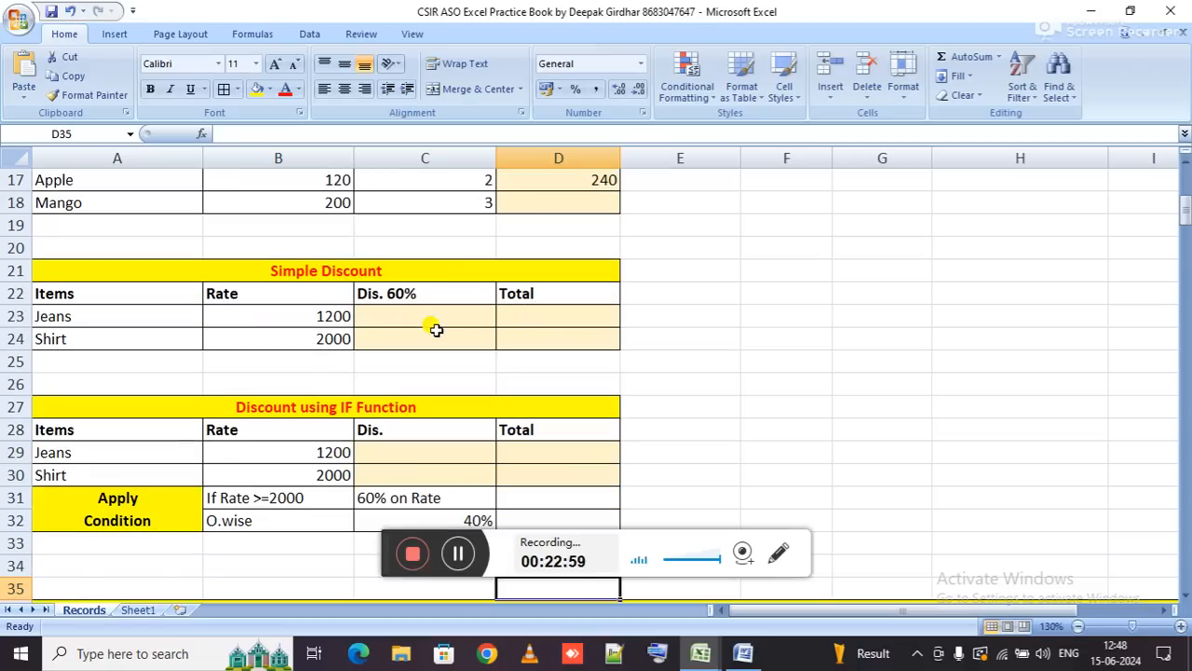
left_click(413, 310)
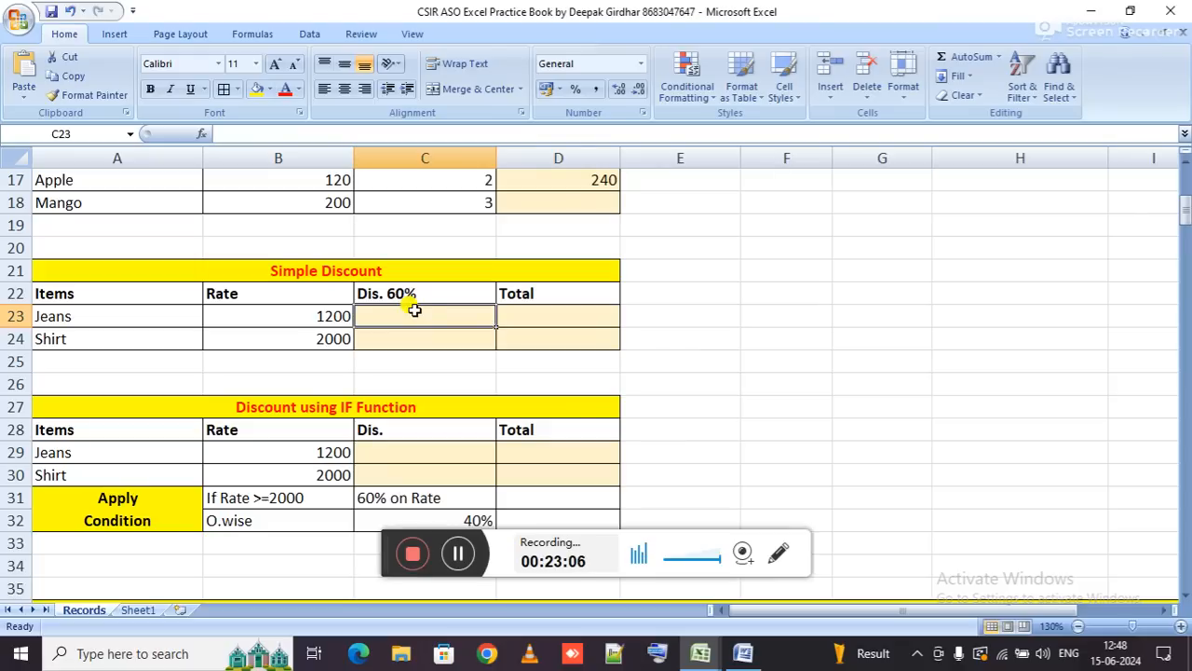
key("Down")
key("Down")
key("Down")
key("Down")
key("Down")
key("Down")
key("Down")
key("Down")
key("Down")
key("Down")
key("Down")
key("Down")
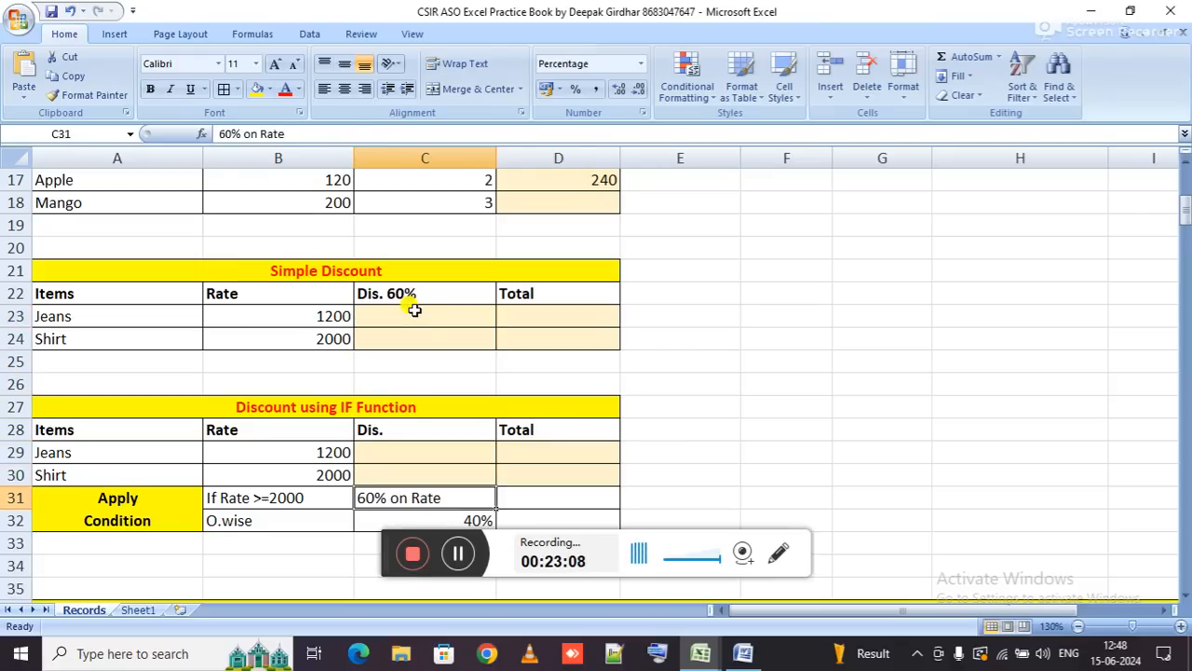
key("Down")
key("Down")
key("Down")
key("Down")
key("Down")
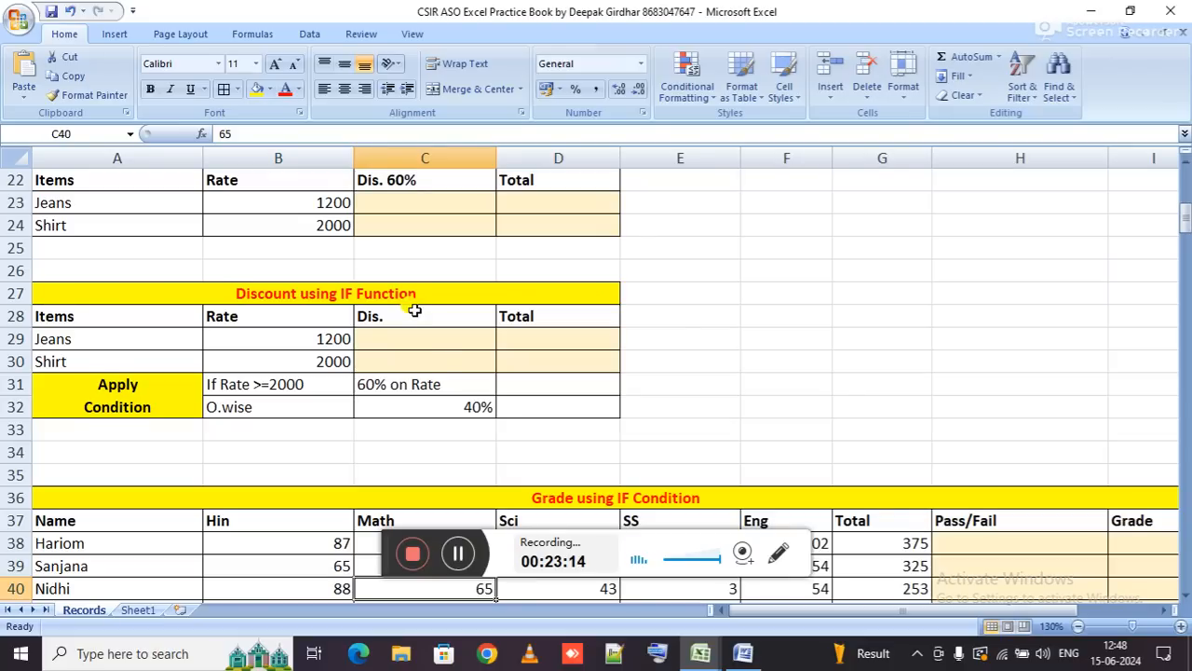
key("Down")
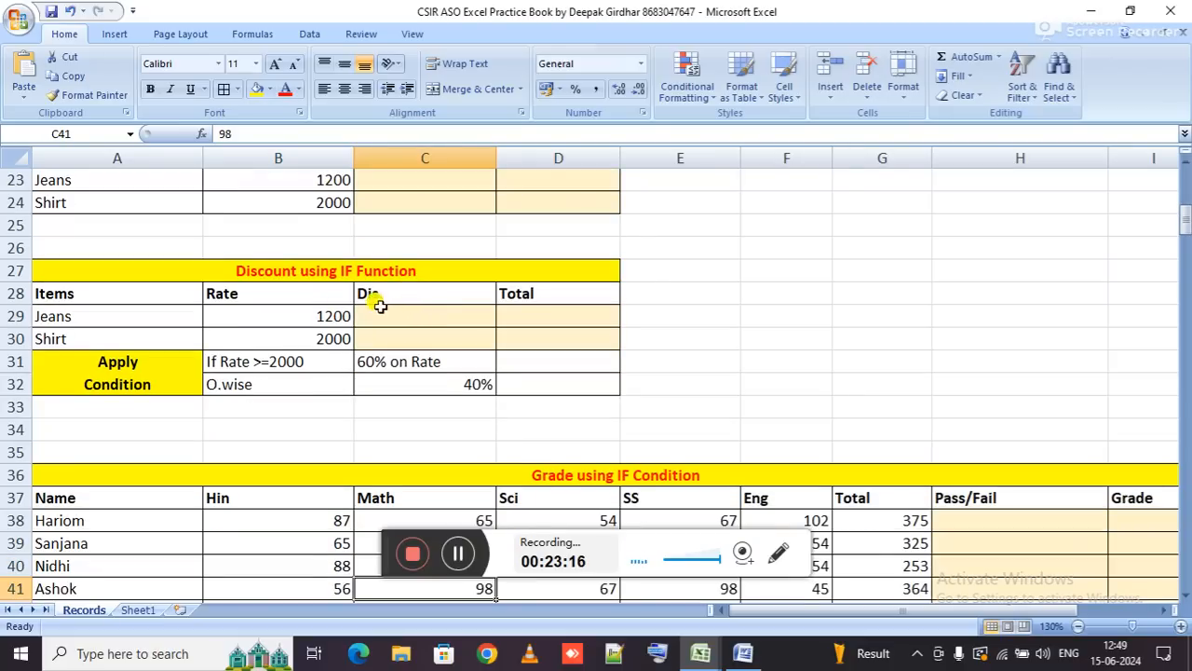
left_click(283, 316)
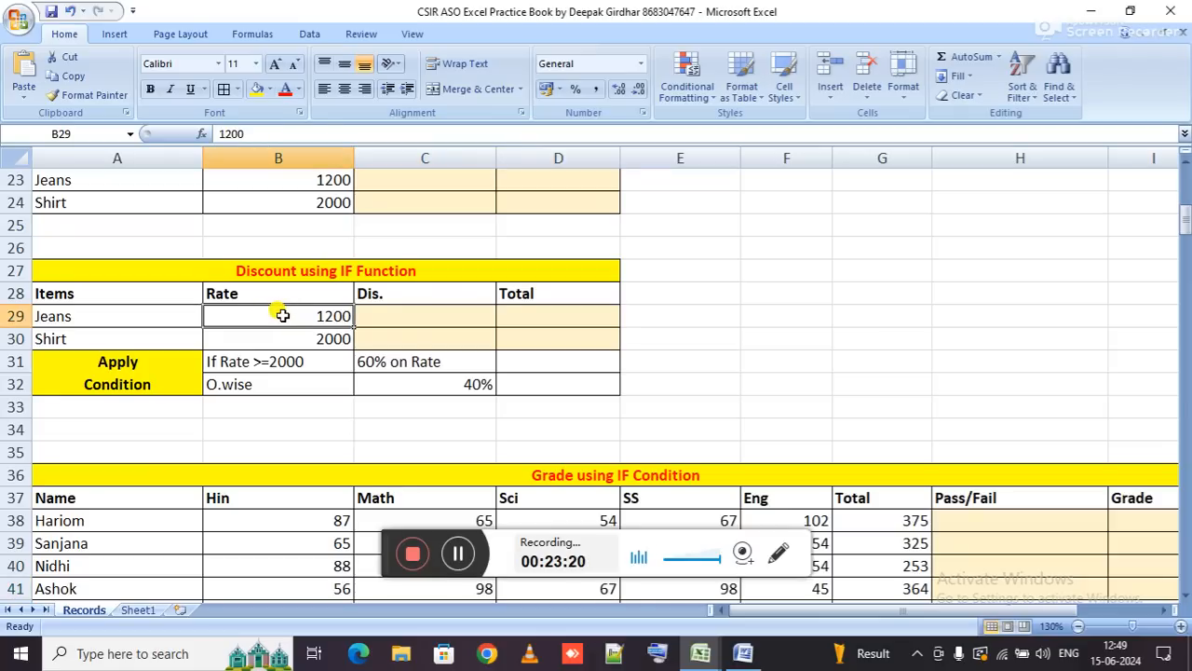
left_click_drag(163, 310, 240, 314)
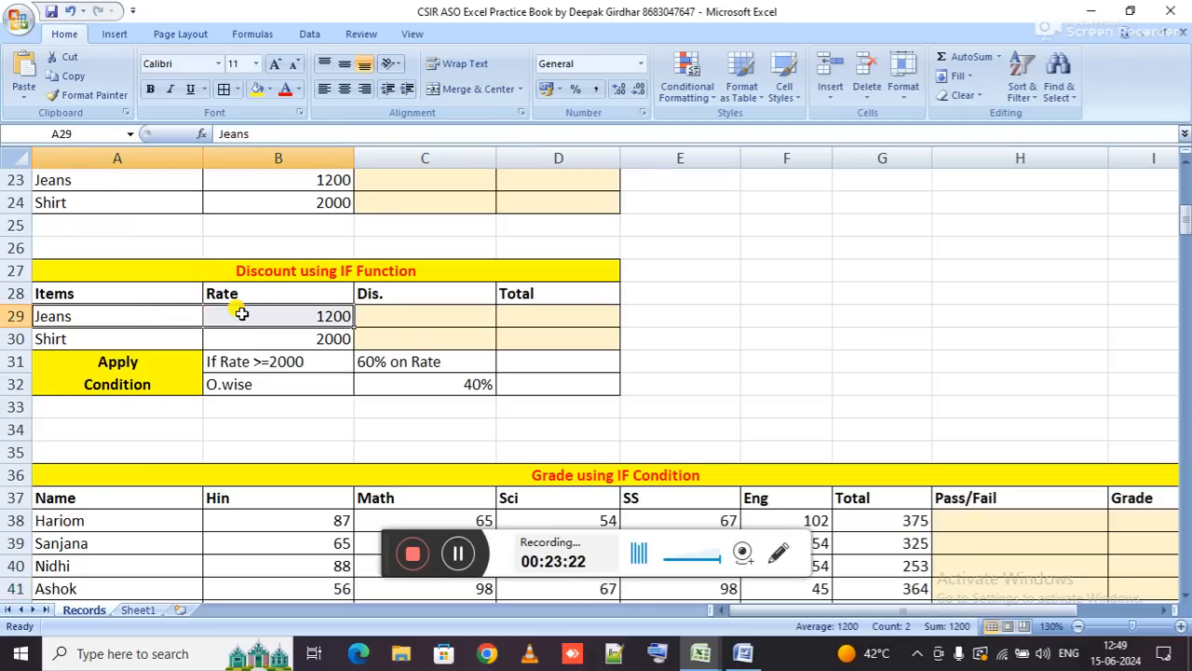
left_click(290, 315)
left_click(370, 315)
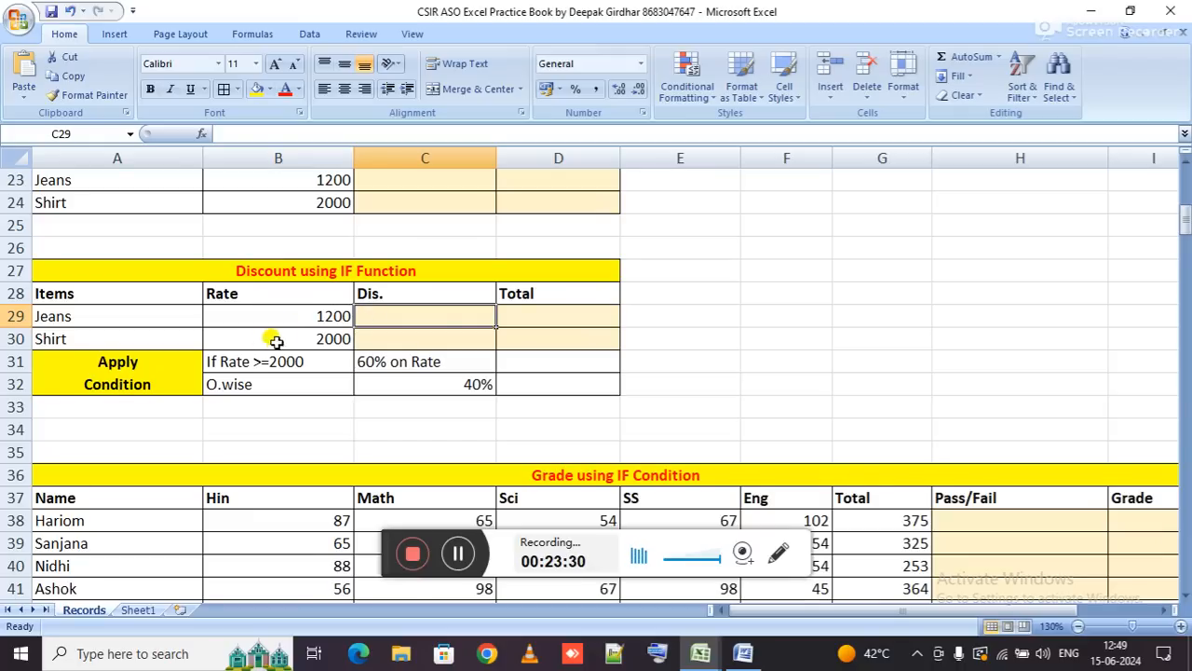
left_click(244, 360)
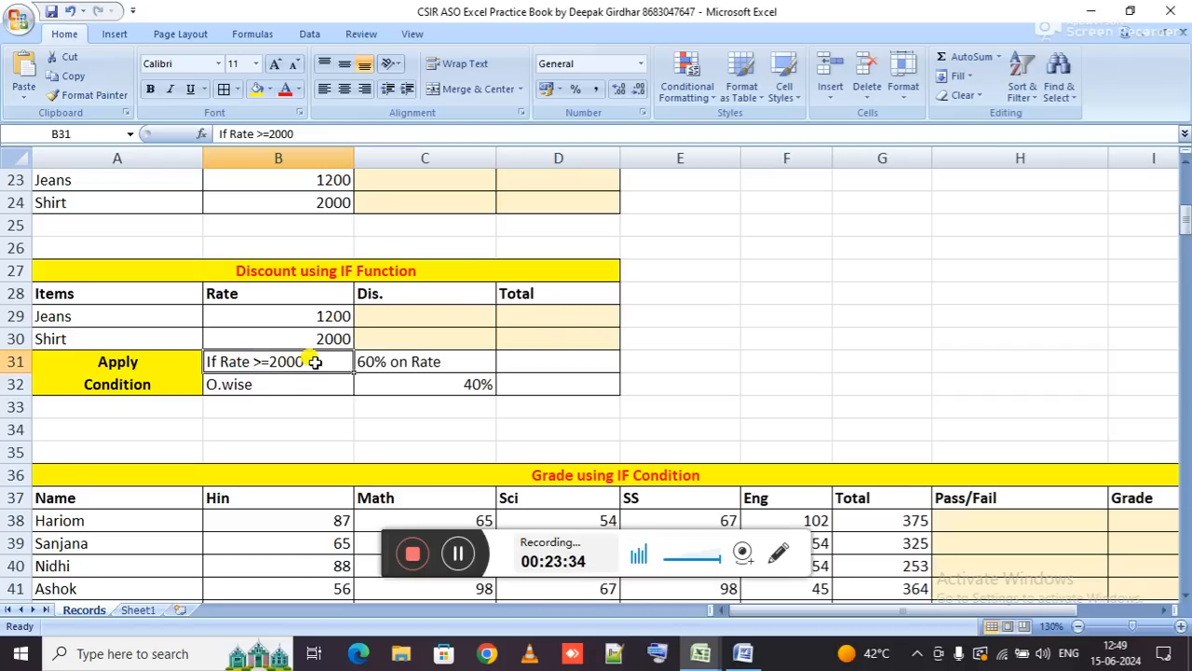
Calculate the Jeans discount in C29 of the Discount using IF Function table with =IF(B29>=2000,B29*60%,B29*40%).
left_click(424, 314)
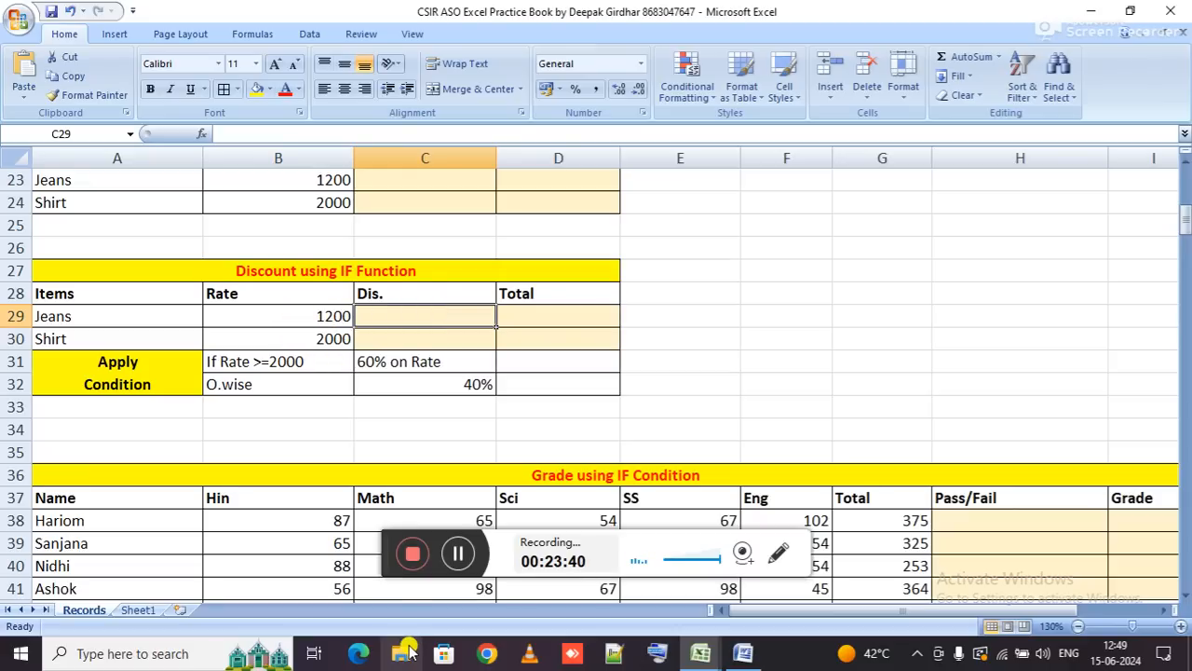
scroll(410, 651, "up", 1)
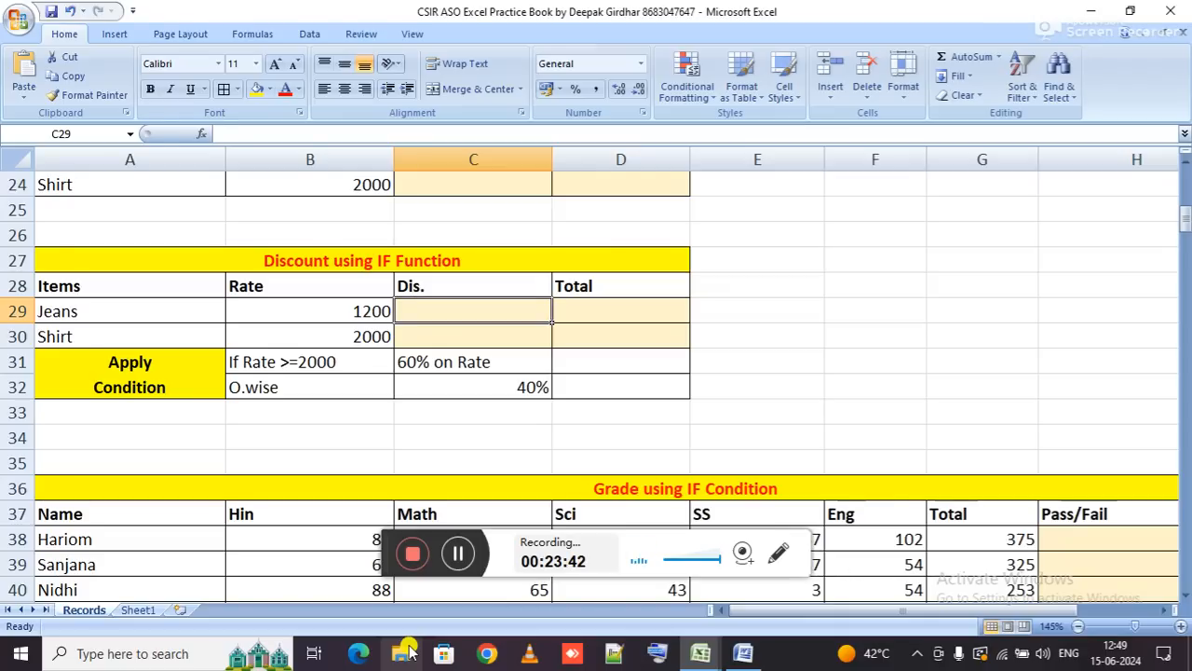
type("=IF(")
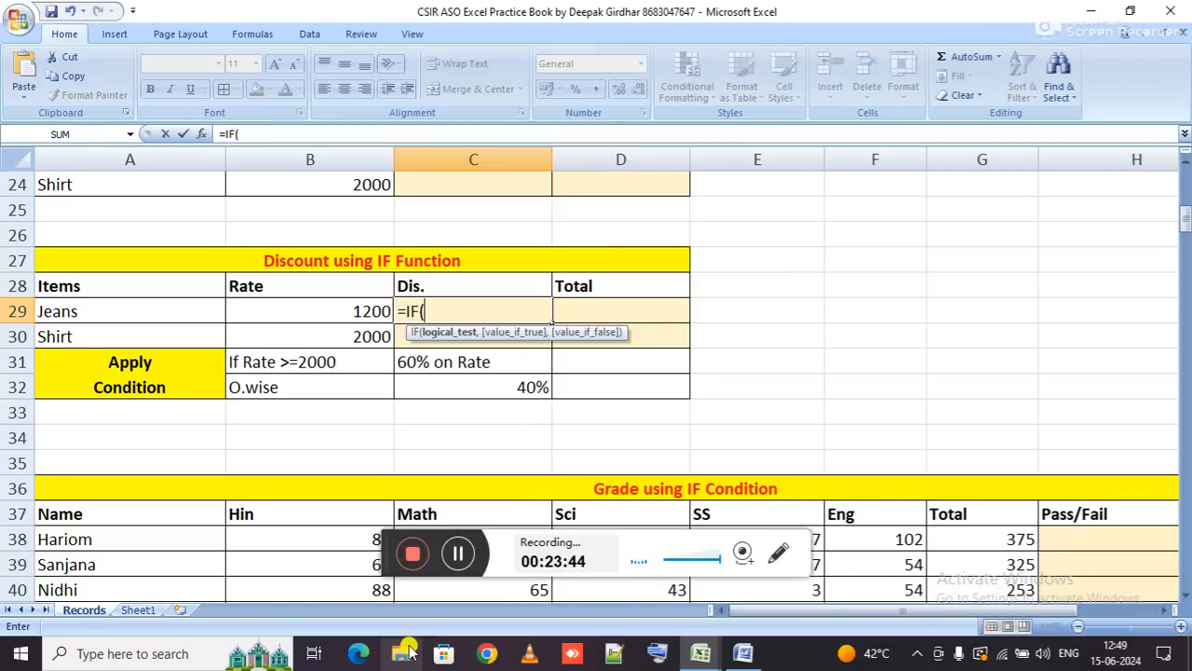
key("Left")
type(">")
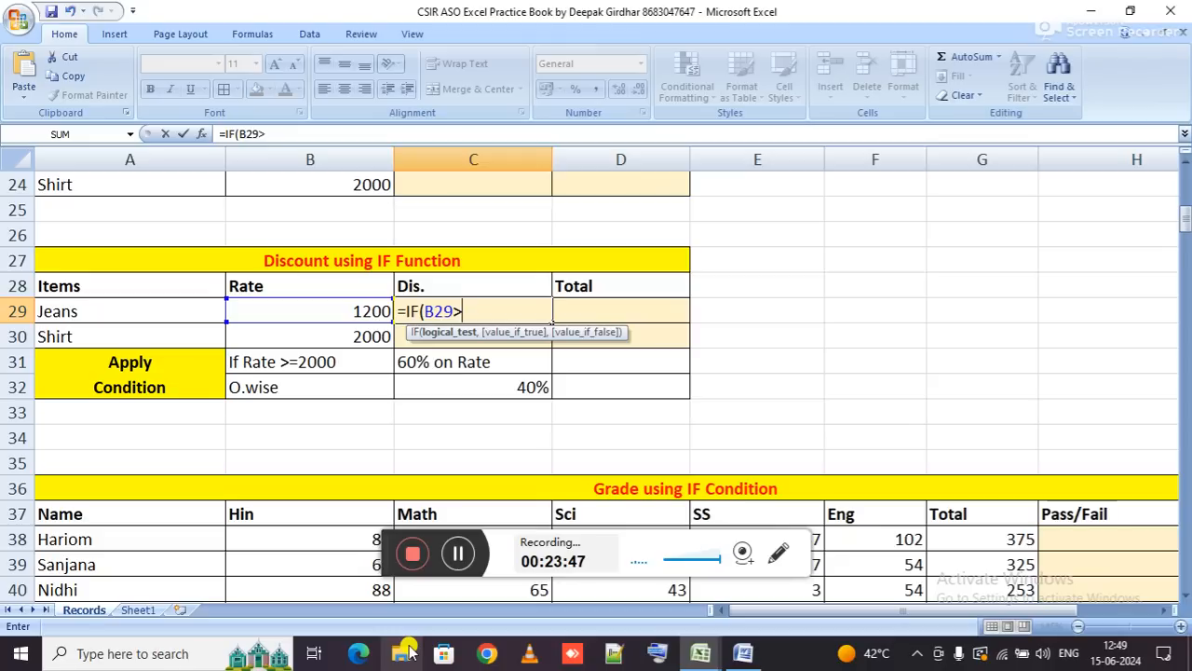
type("=2000")
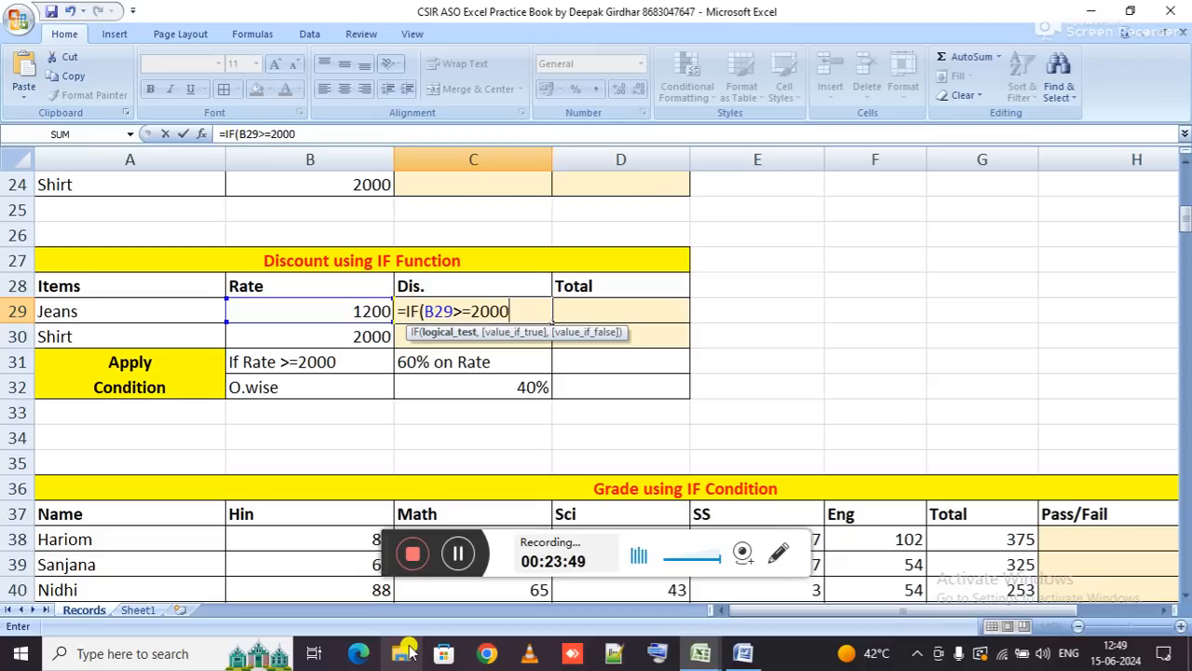
type(",")
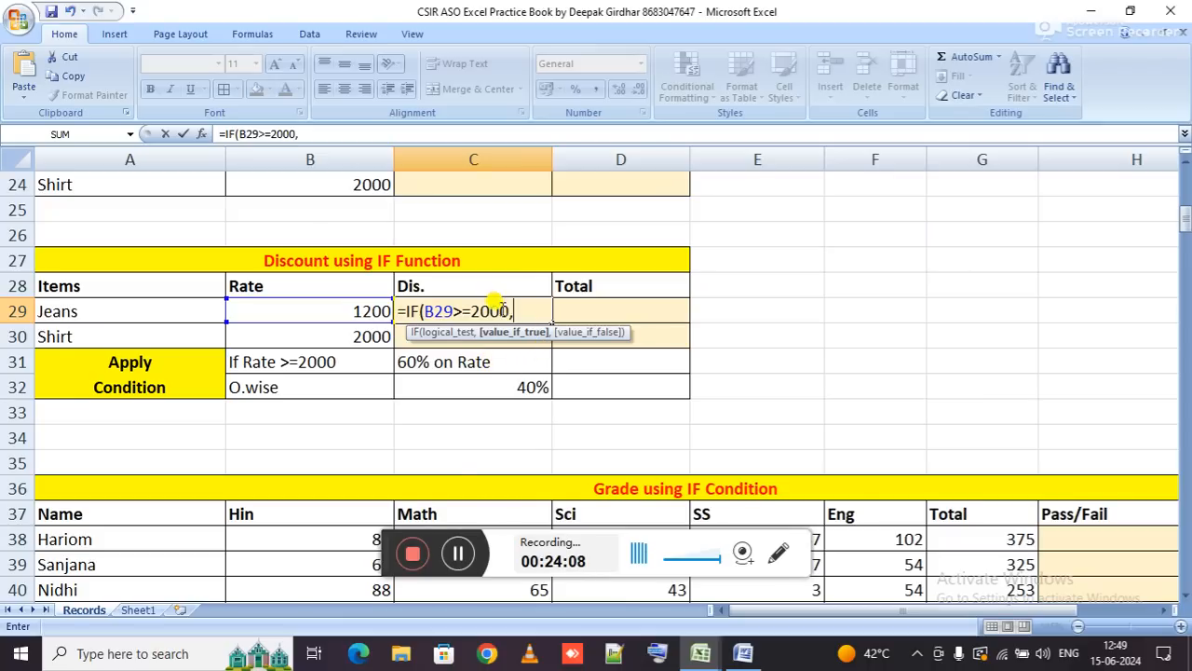
type("60%")
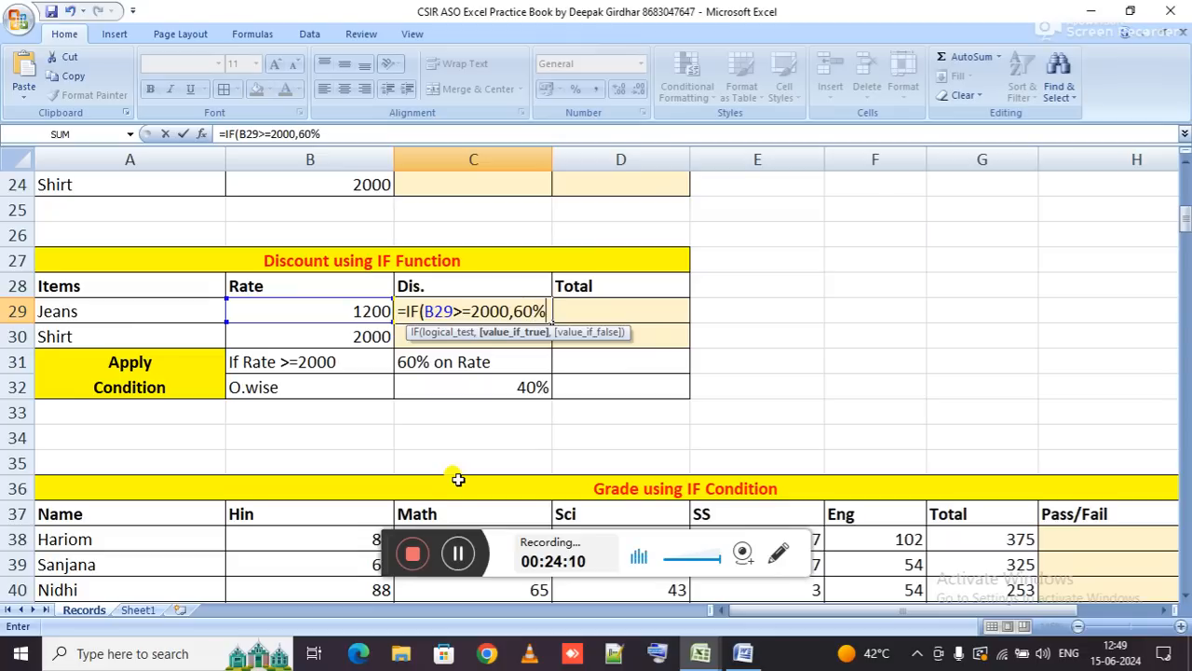
key("BackSpace")
key("BackSpace")
key("BackSpace")
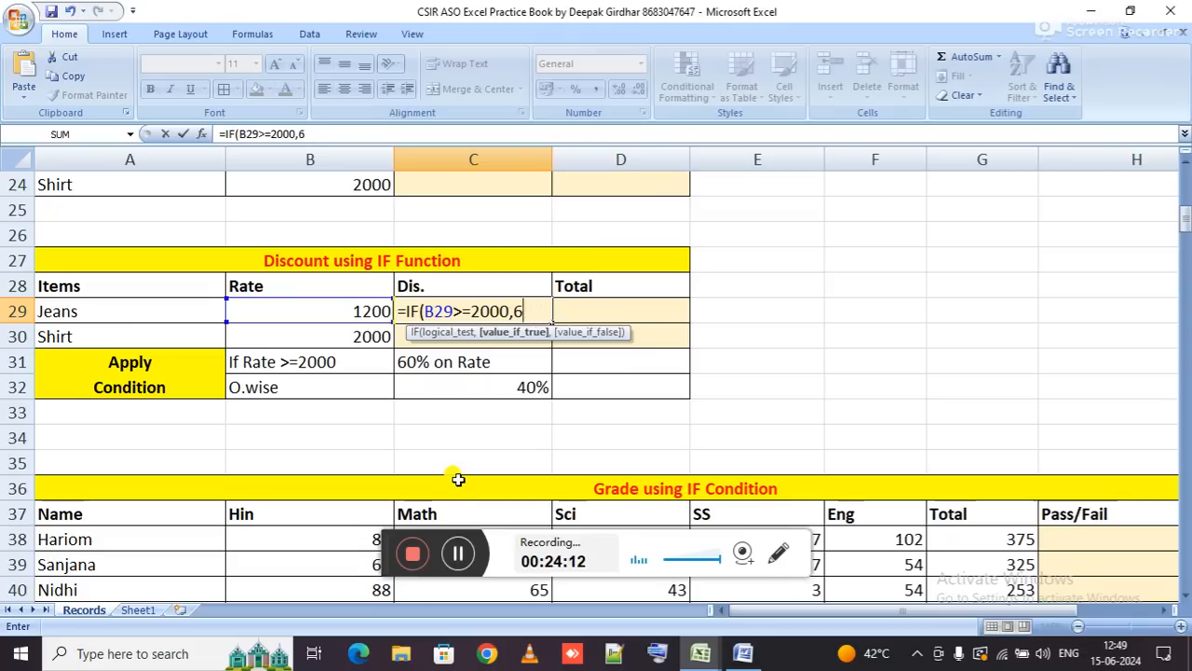
left_click(345, 308)
type("*60%")
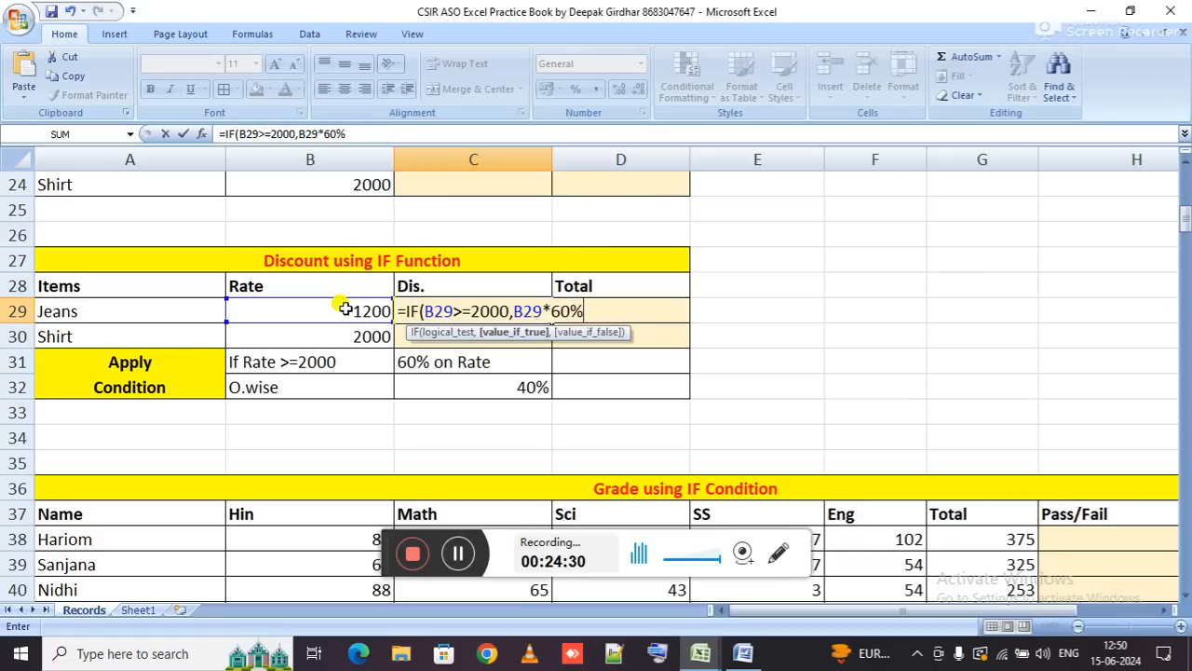
type(",")
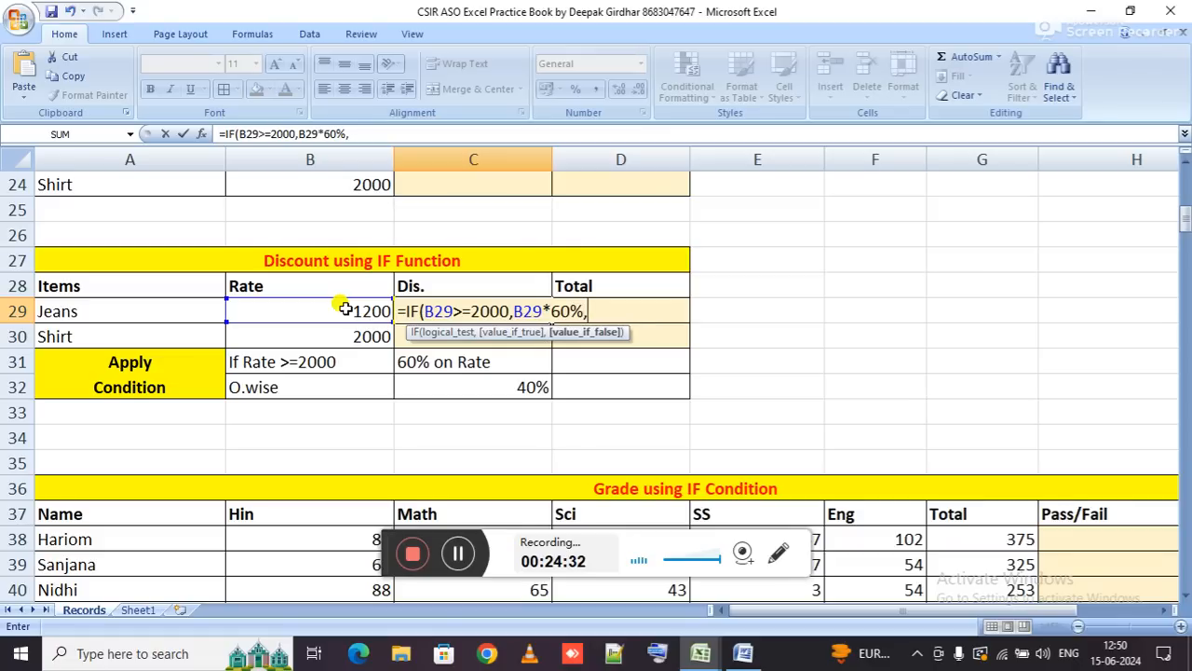
left_click(345, 310)
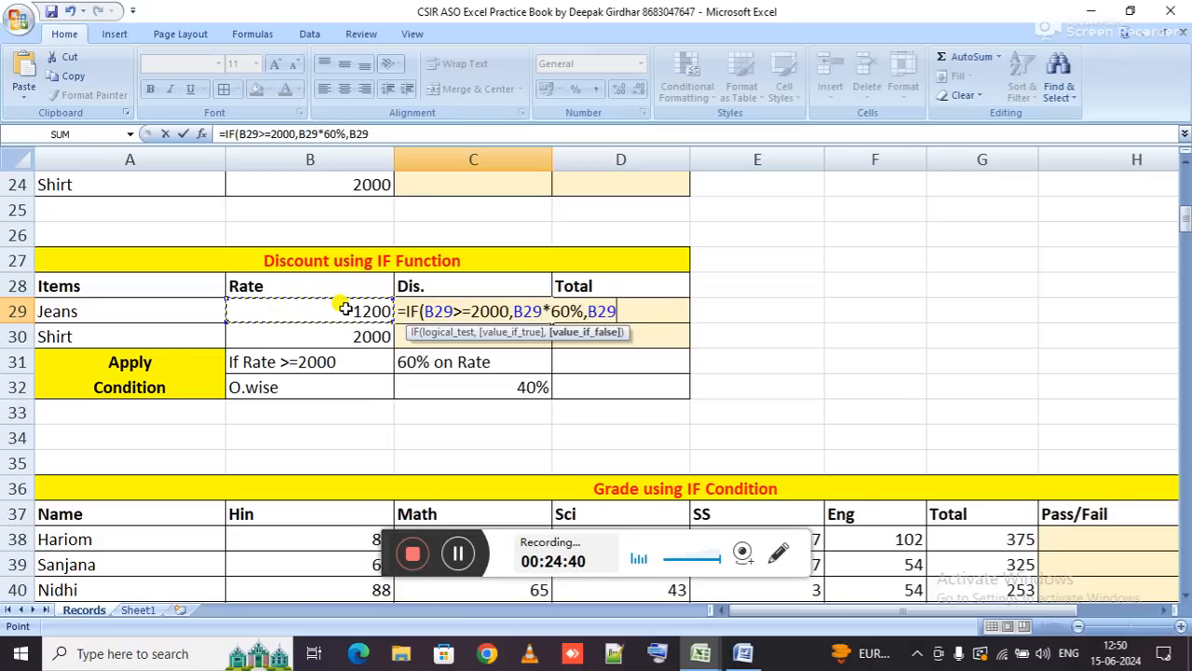
type("*40%)")
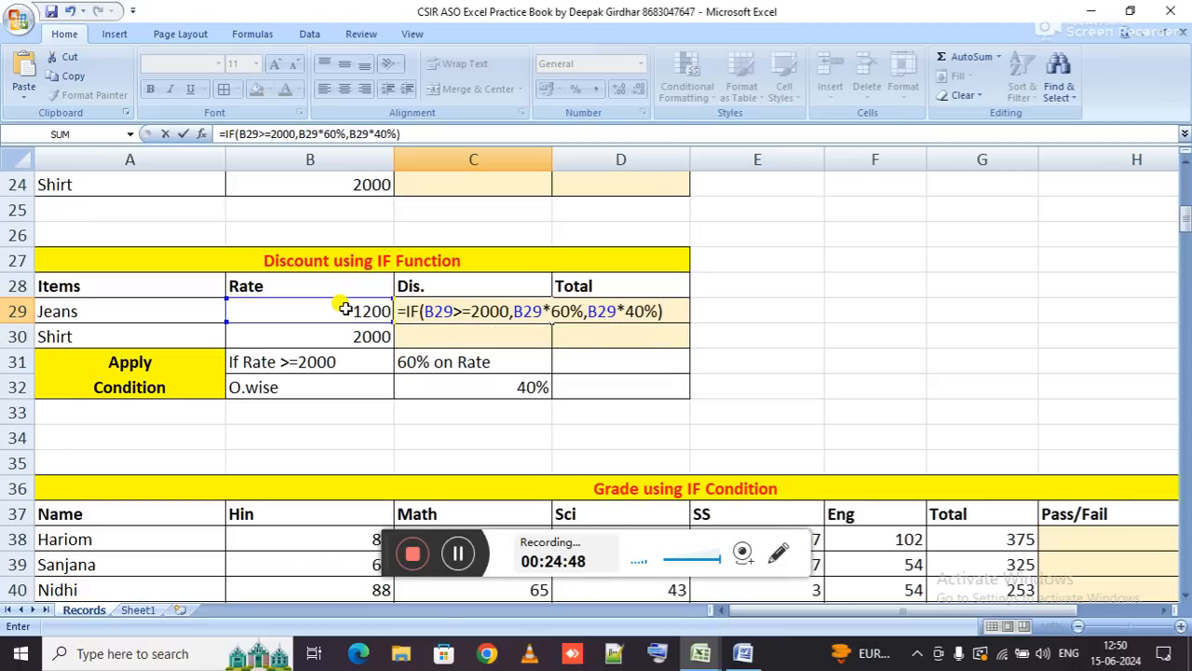
key("Return")
key("Up")
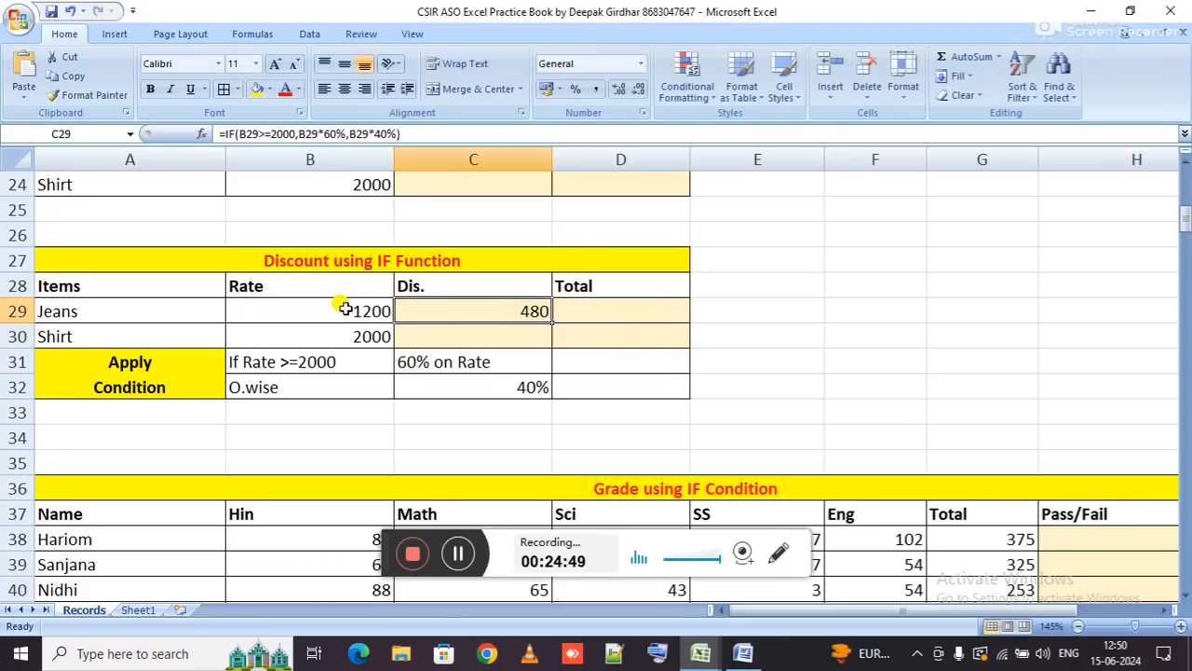
Review the IF formula in C29 and its cell references, leaving the formula as entered.
key("F2")
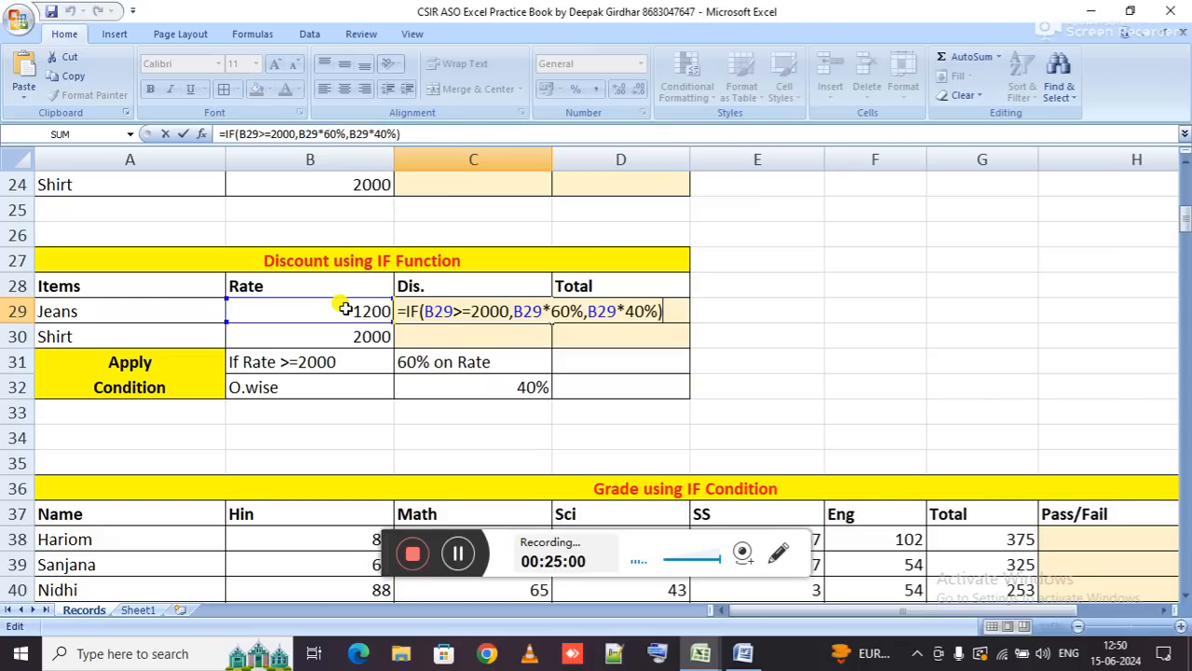
key("Return")
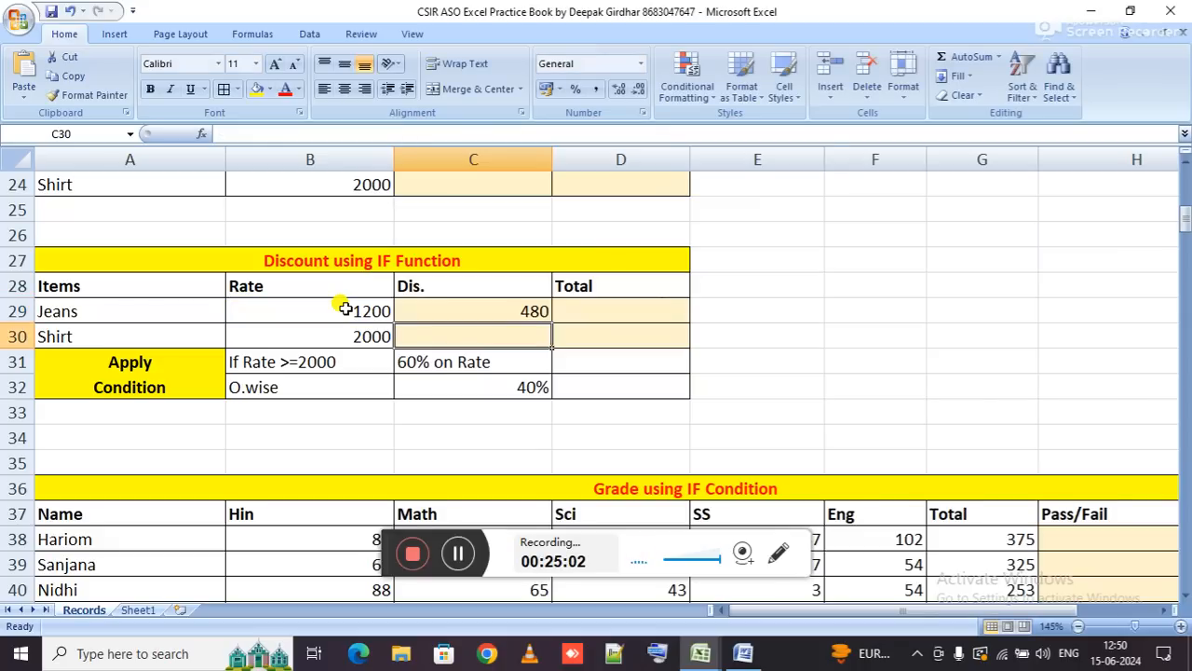
key("Up")
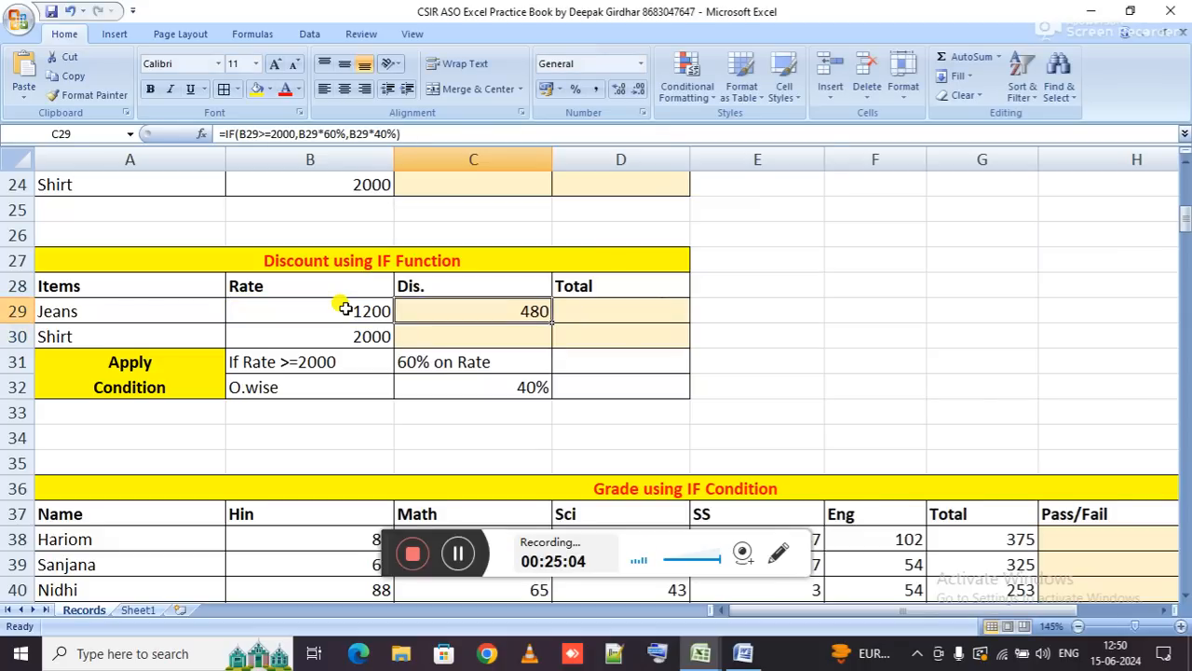
key("F2")
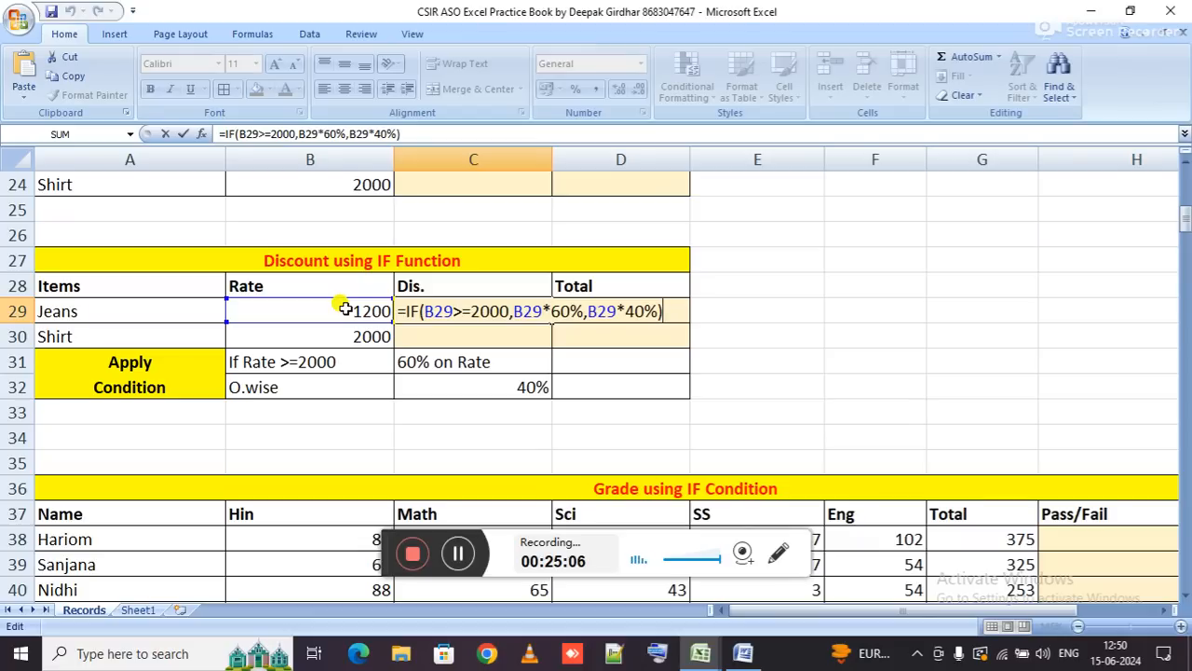
key("Return")
Examine the Grade using IF Condition table with its Pass/Fail and Grade columns and the conditions below.
key("Down")
key("Down")
key("Down")
key("Down")
key("Down")
key("Down")
key("Down")
key("Down")
key("Down")
key("Down")
key("Down")
key("Down")
key("Down")
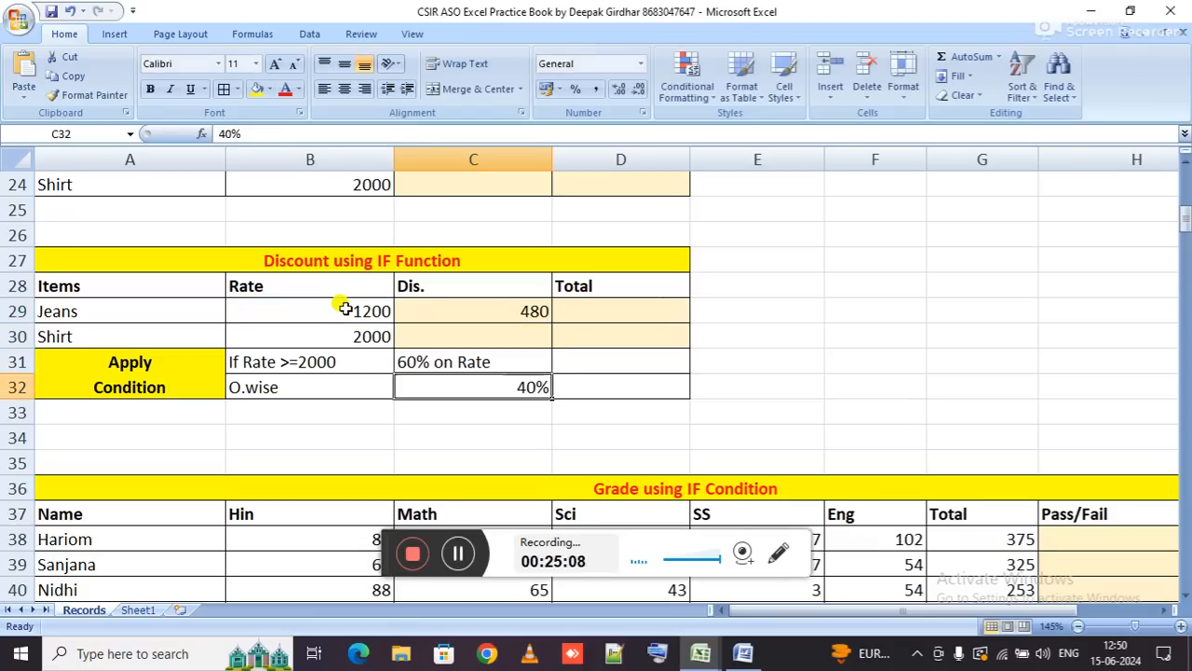
key("Down")
key("Down")
key("Down")
key("Down")
key("Down")
key("Down")
key("Down")
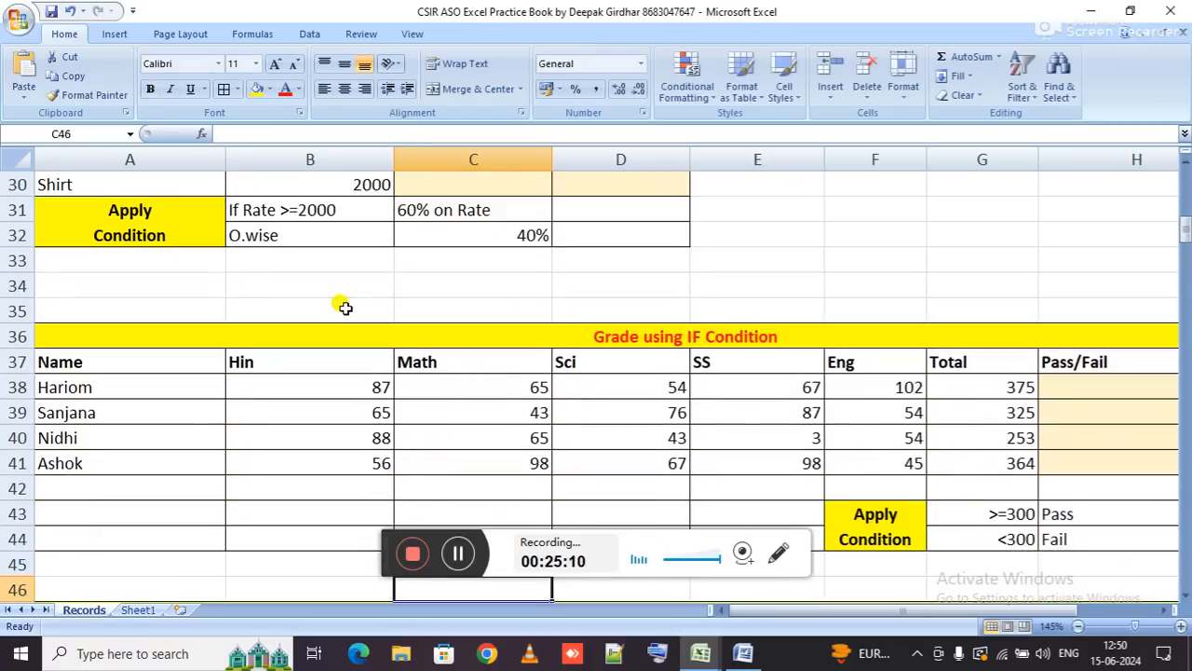
left_click(807, 265)
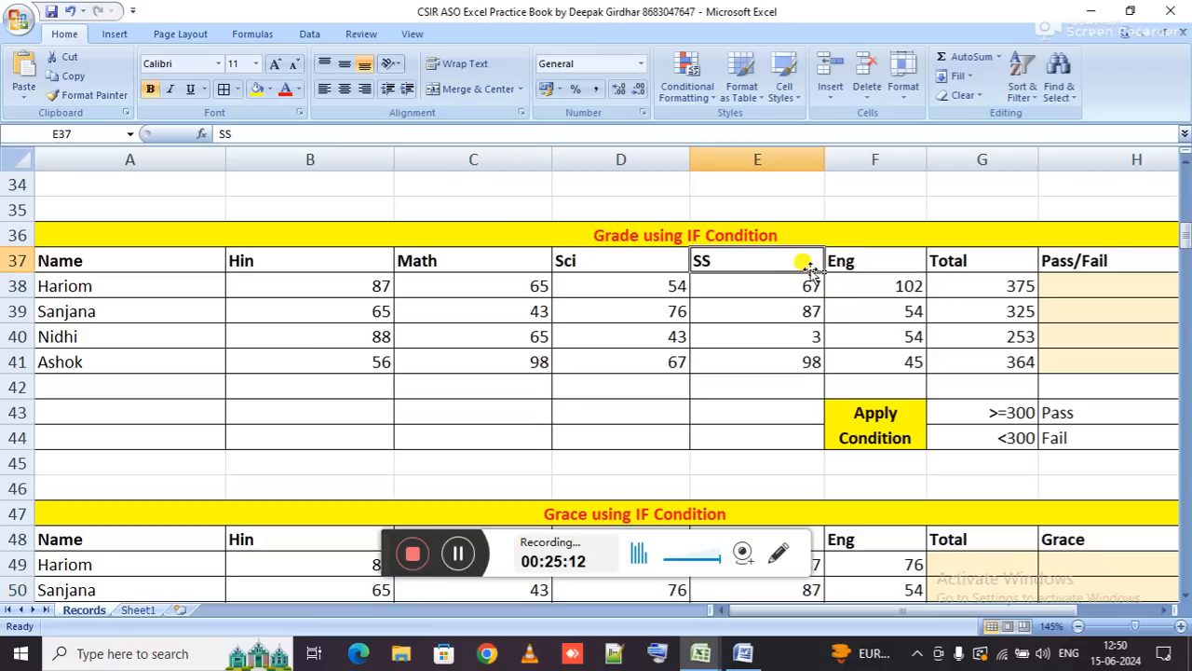
left_click(1072, 282)
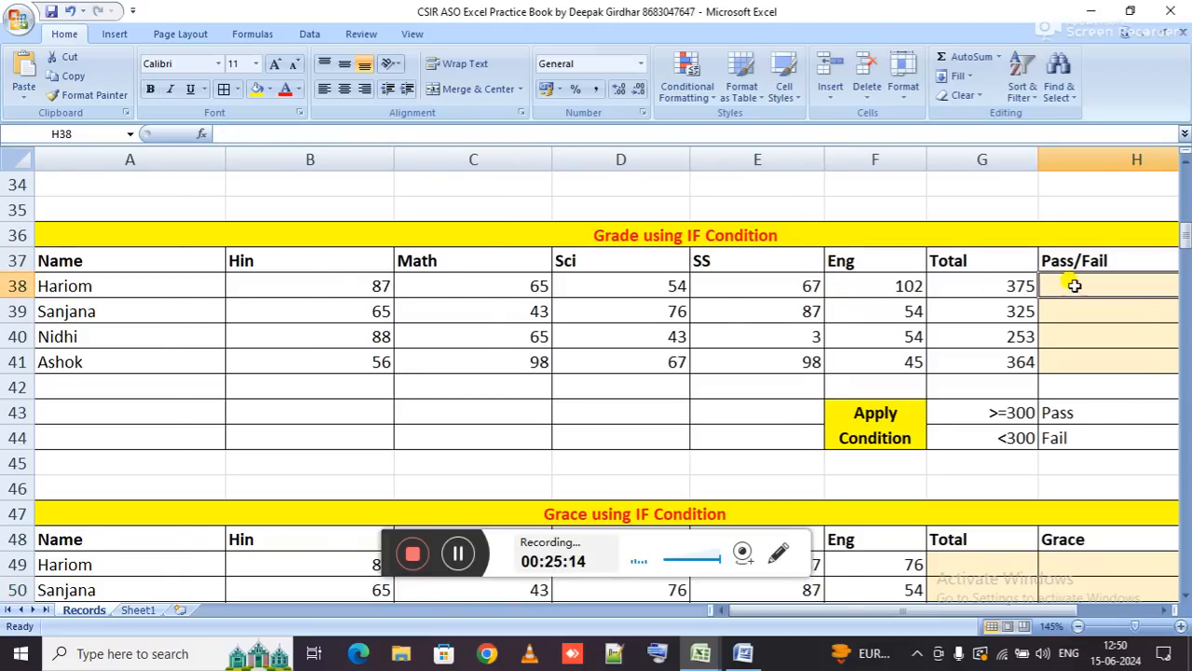
key("Right")
key("Right")
key("Right")
key("Left")
key("Left")
key("Down")
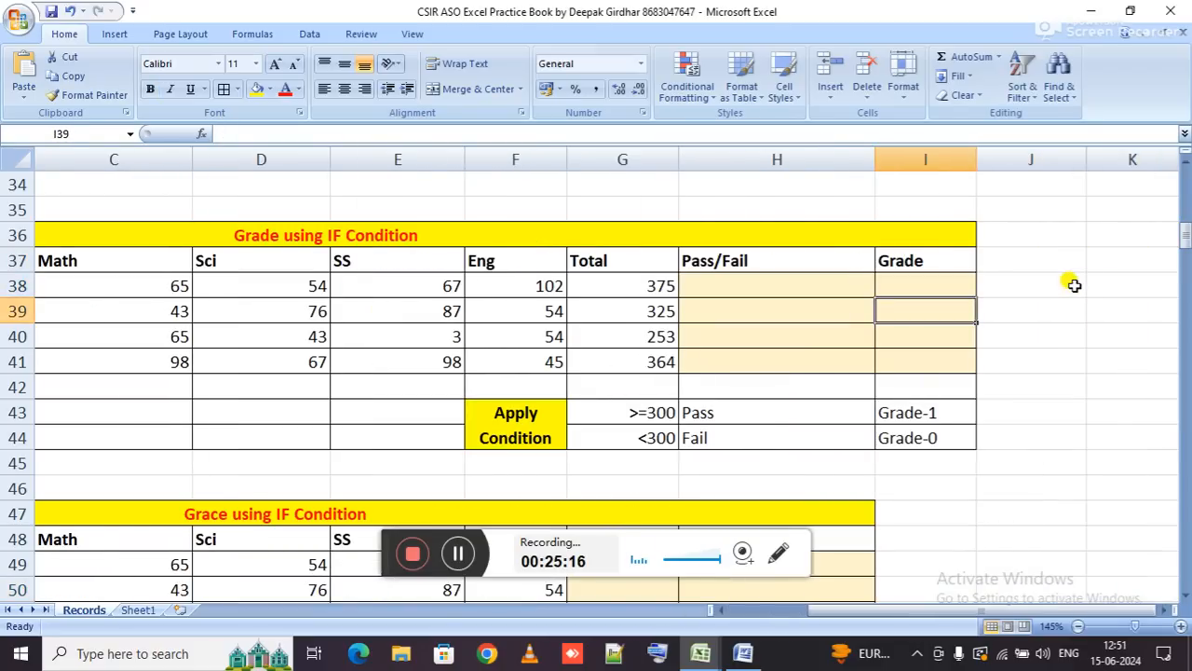
Examine the Grace using IF Condition and Grace using Nested IF Condition tables, especially the empty Total and Grace columns of the first.
key("Down")
key("Down")
key("Down")
key("Down")
key("Down")
key("Down")
key("Down")
key("Down")
key("Down")
key("Down")
key("Down")
key("Down")
key("Down")
key("Down")
key("Down")
key("Down")
key("Down")
key("Down")
key("Down")
key("Down")
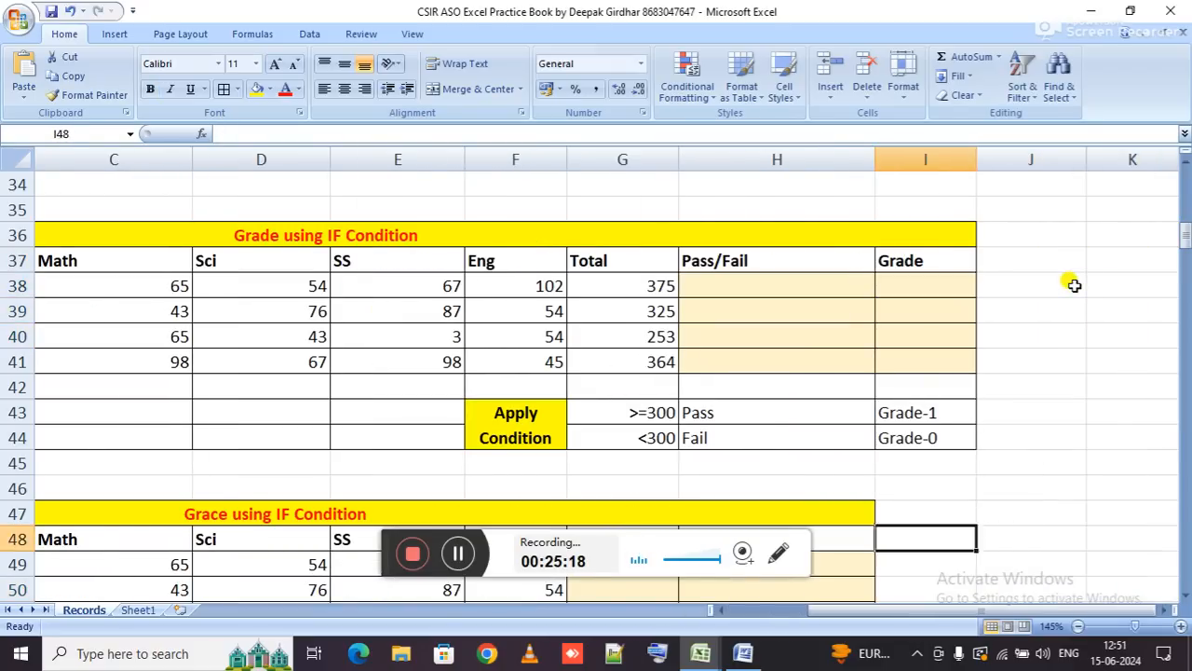
key("Left")
key("Left")
key("Up")
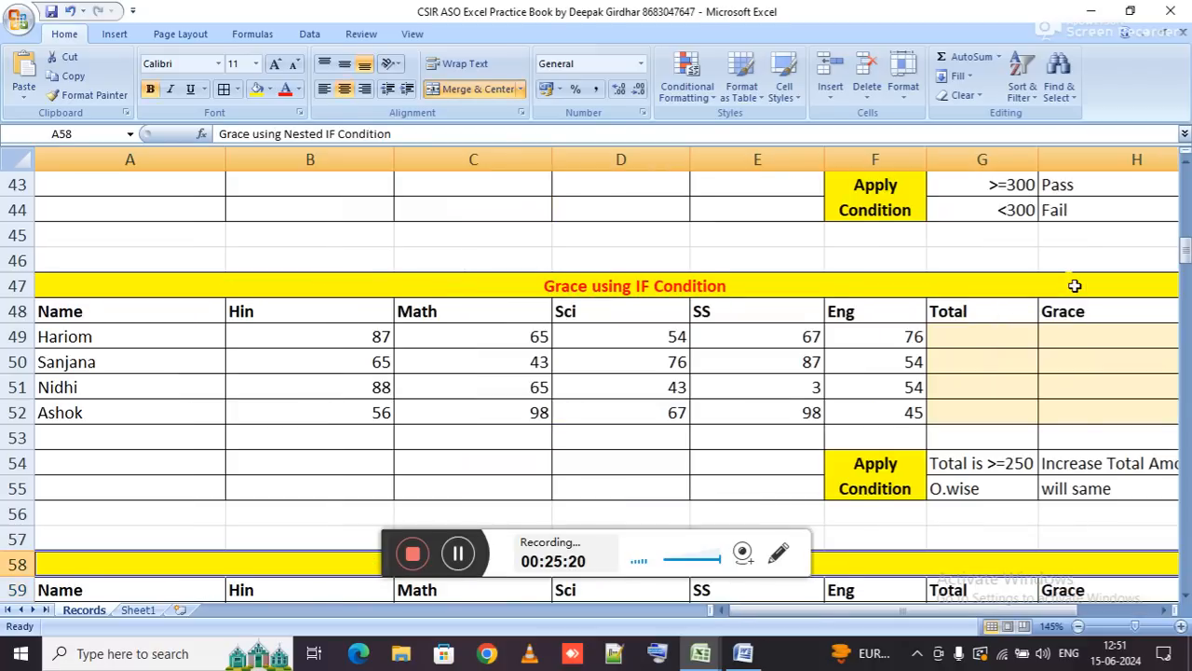
key("Down")
key("Down")
key("Down")
key("Down")
key("Down")
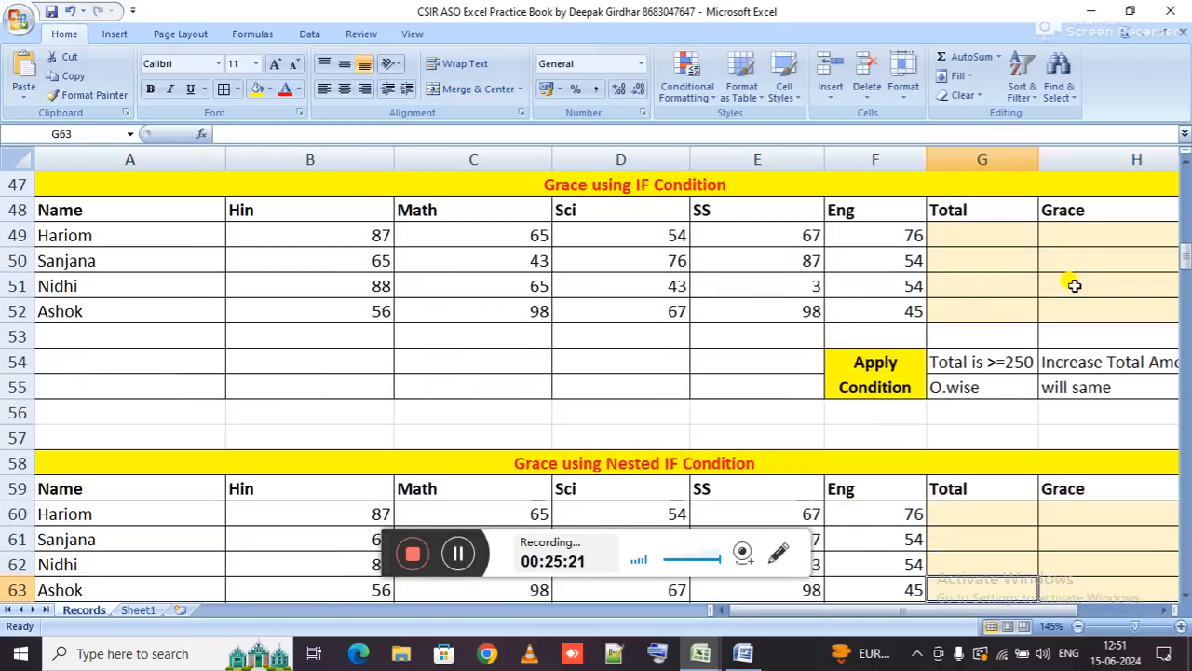
left_click(545, 232)
left_click_drag(979, 232, 988, 311)
left_click_drag(1083, 233, 1089, 319)
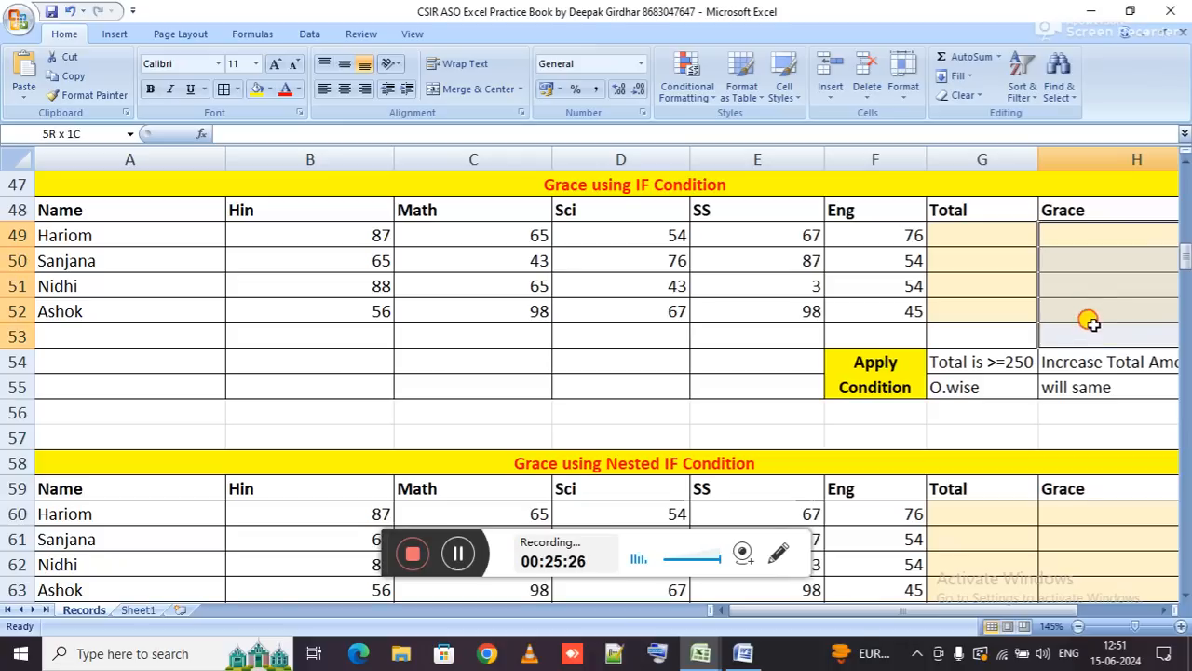
Examine the Total and Grace columns in row 49 alongside the 20-point condition of the Grace using IF Condition table.
key("Right")
key("Right")
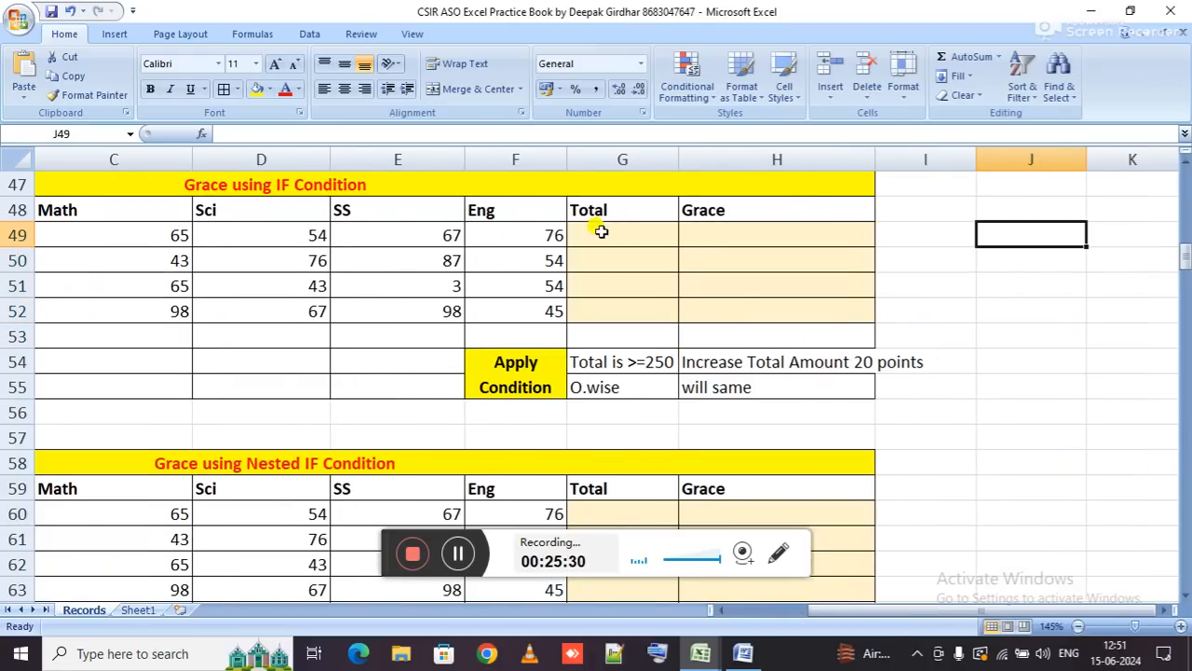
left_click(631, 236)
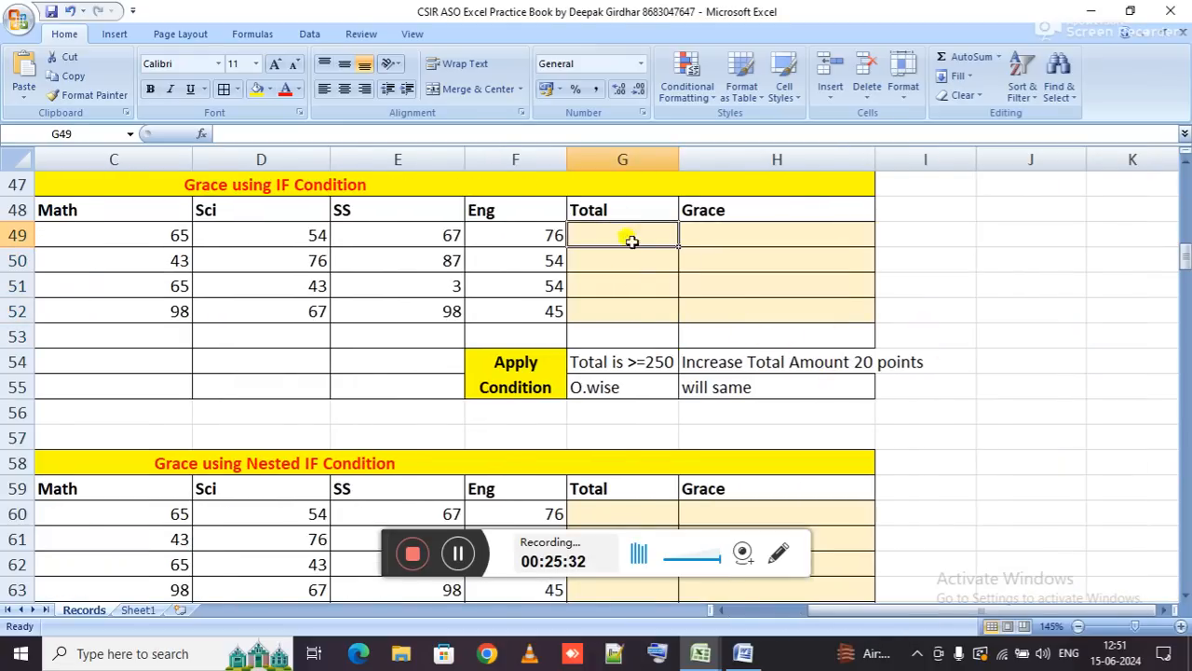
left_click(718, 236)
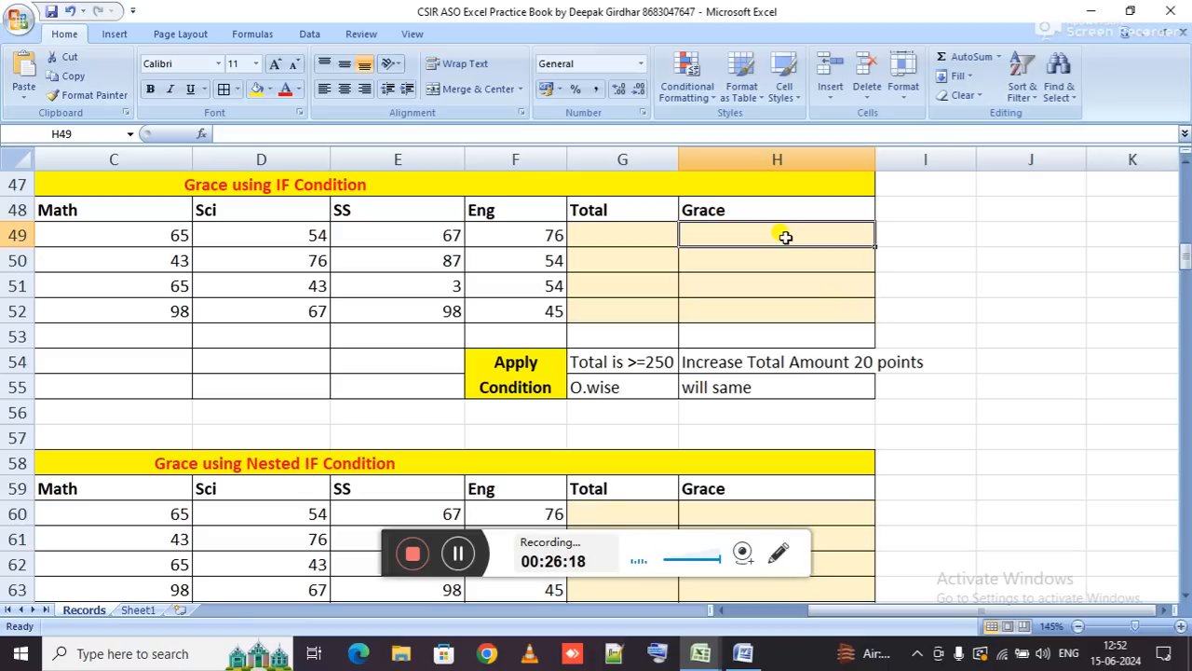
Examine the Grace using Nested IF Condition table, its Grace cells and the >=300, >=200 and otherwise conditions.
key("Down")
key("Down")
key("Down")
key("Down")
key("Down")
key("Down")
key("Down")
key("Down")
key("Down")
key("Down")
key("Down")
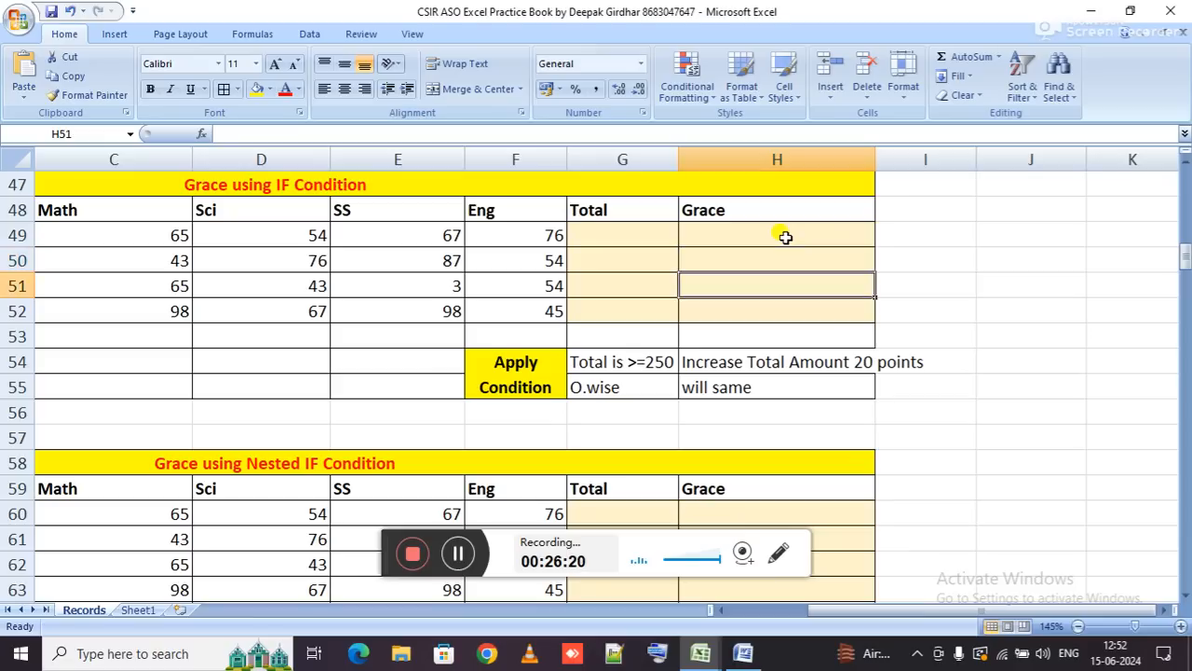
scroll(786, 237, "left", 1)
key("Down")
key("Down")
key("Down")
key("Down")
key("Down")
key("Down")
key("Down")
key("Down")
key("Down")
key("Down")
key("Down")
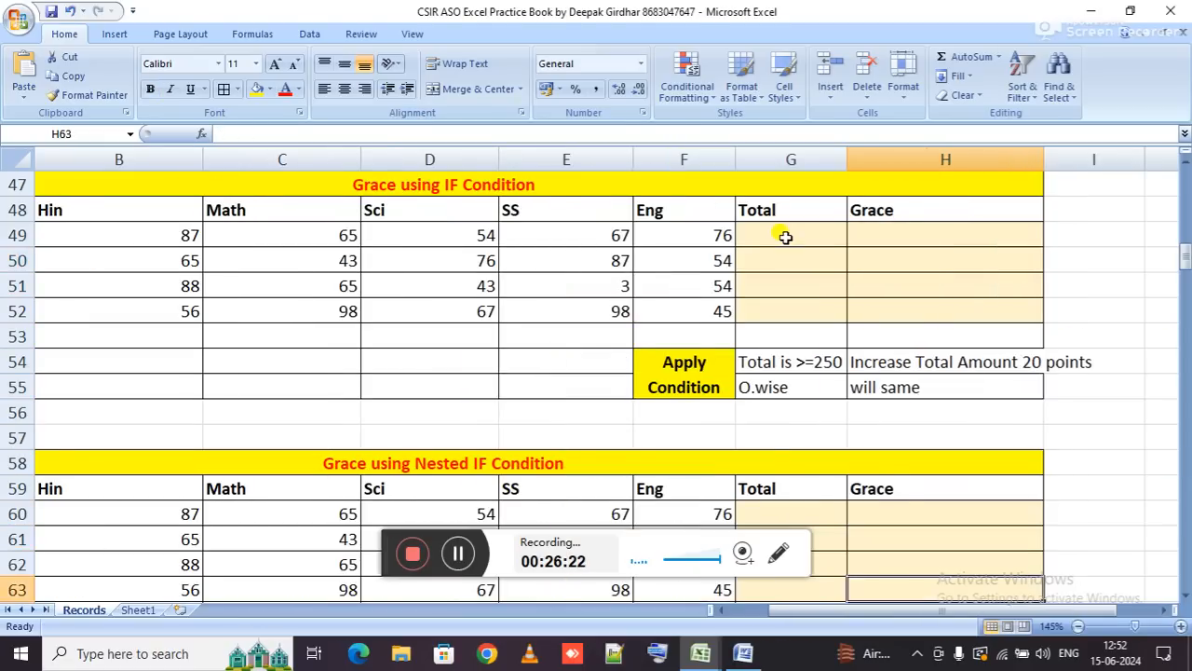
key("Down")
key("Down")
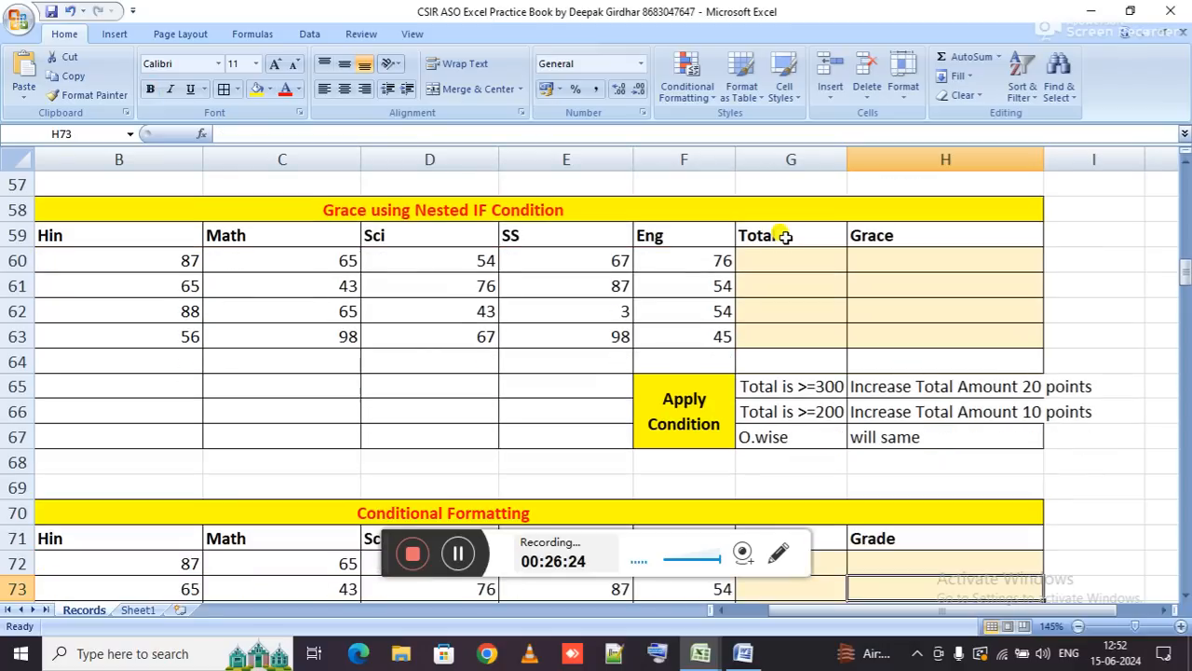
left_click_drag(912, 284, 919, 336)
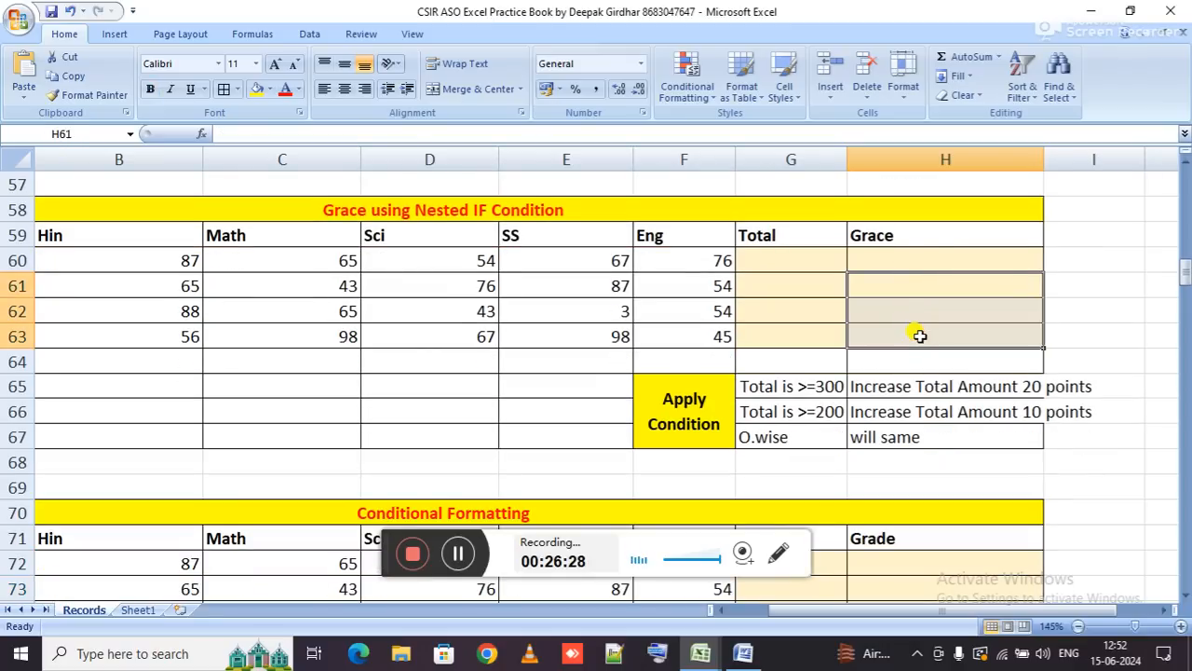
scroll(919, 336, "down", 2)
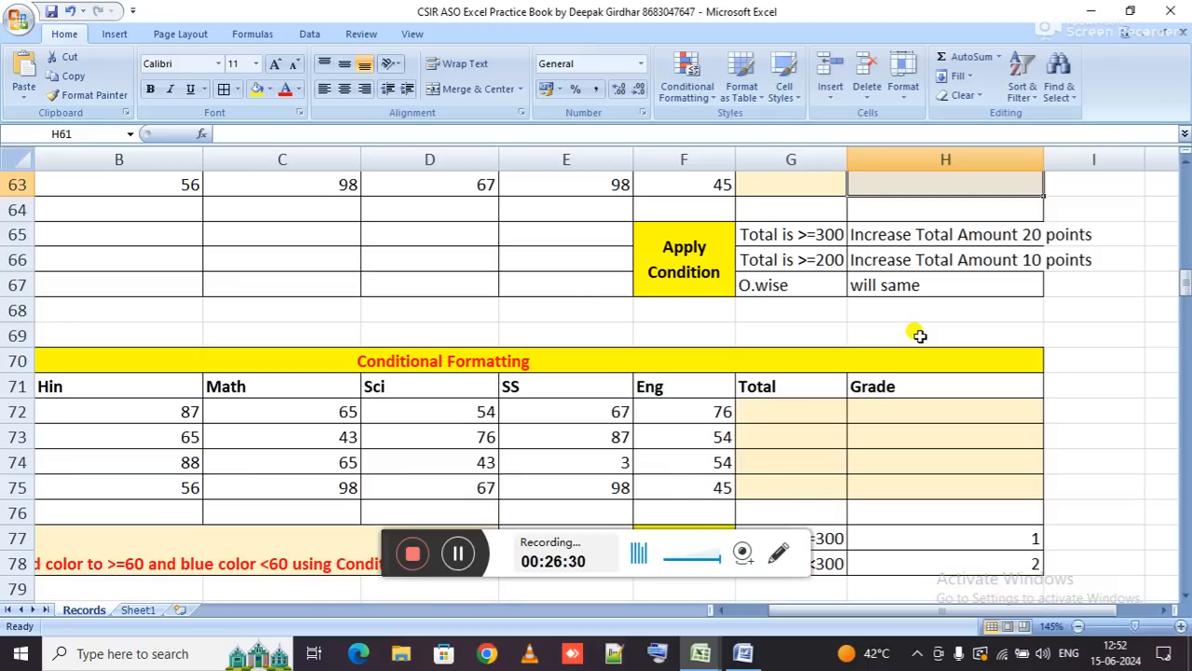
left_click(792, 234)
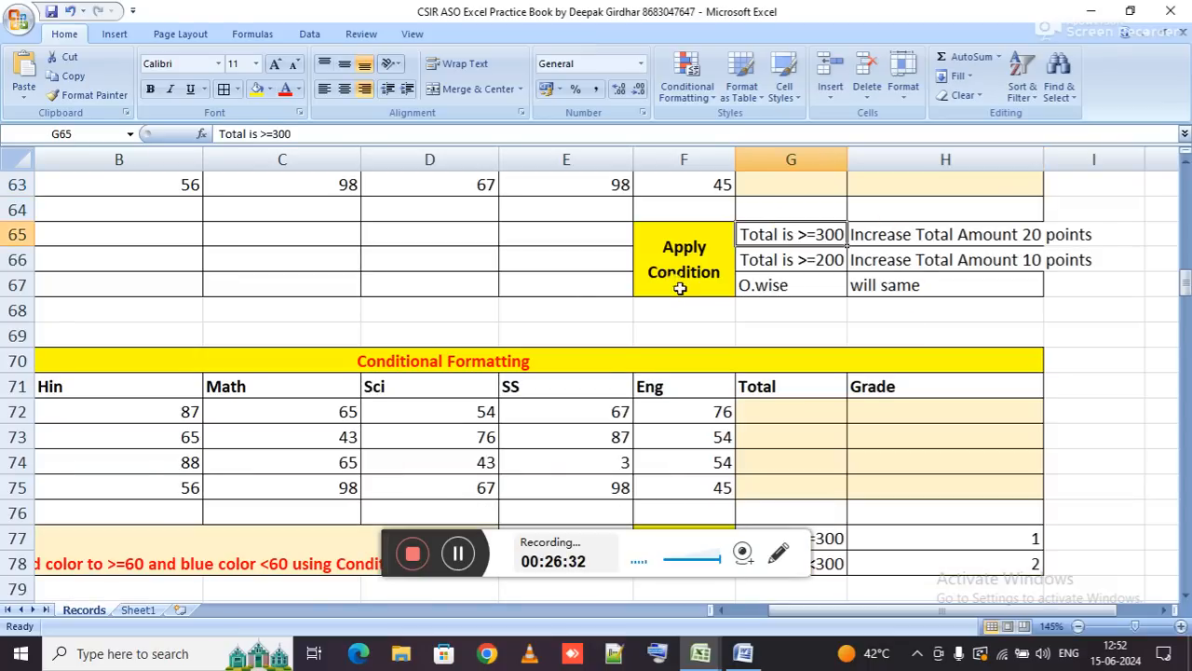
Examine the Conditional Formatting table with its Total and Grade columns, grade conditions and colour note.
scroll(663, 306, "down", 1)
scroll(661, 308, "down", 2)
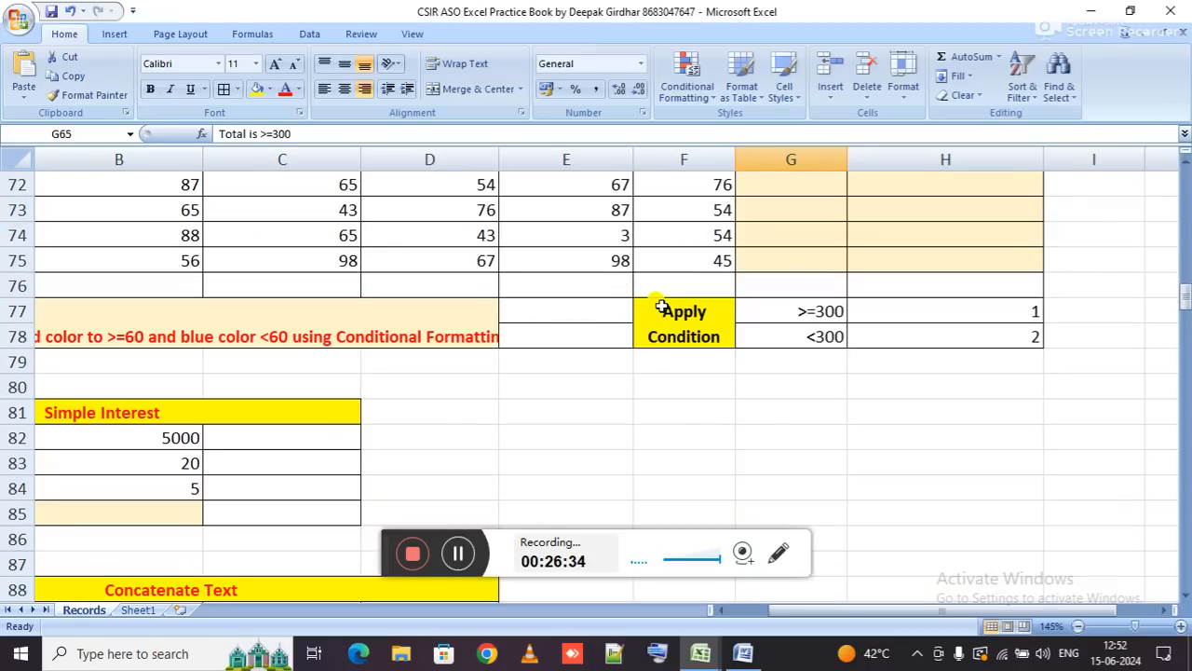
scroll(661, 307, "up", 2)
left_click(766, 341)
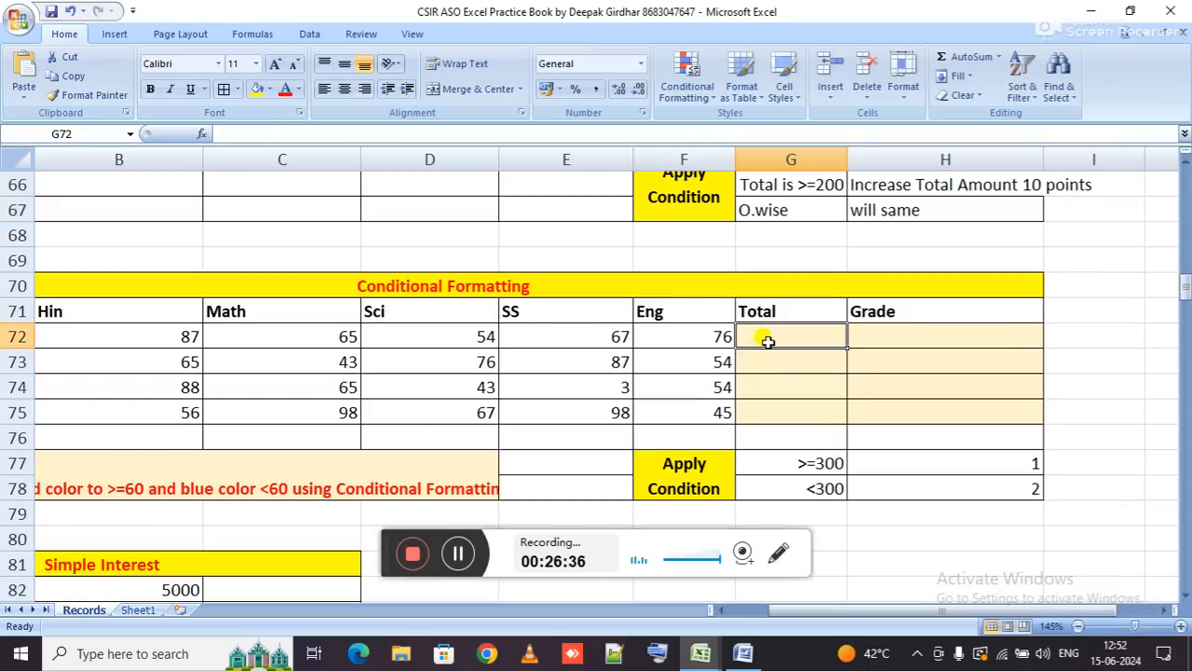
left_click(571, 461)
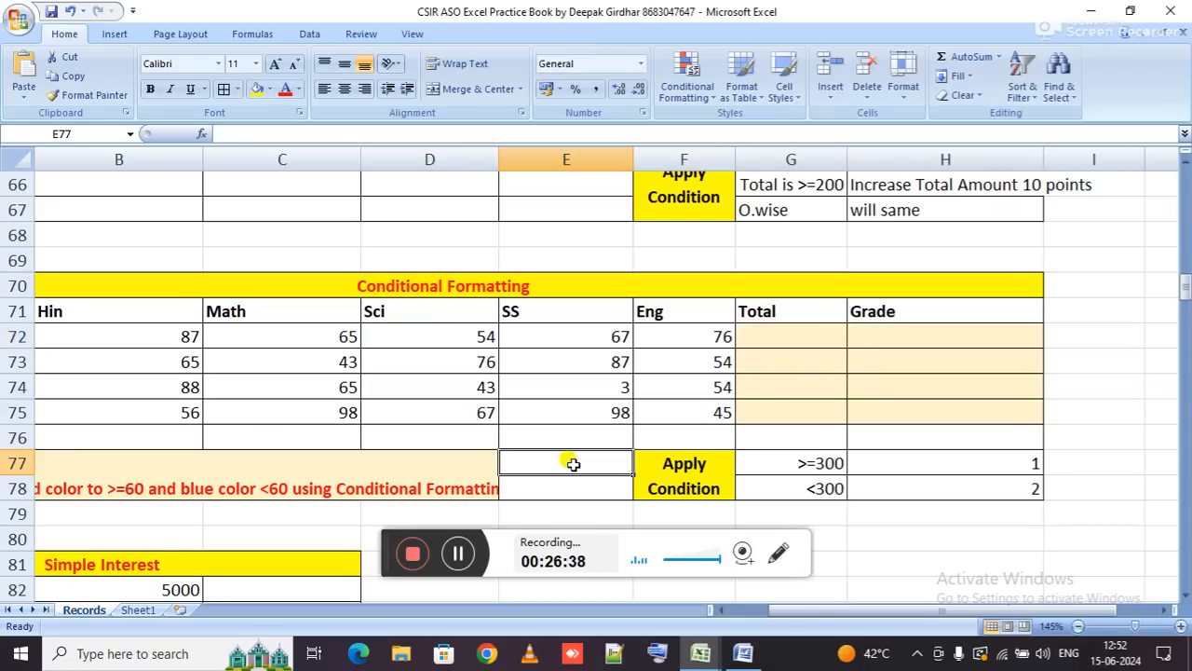
Examine the Simple Interest table's principal, rate and time rows and the Concatenate Text table below it.
scroll(572, 462, "down", 5)
scroll(571, 463, "up", 1)
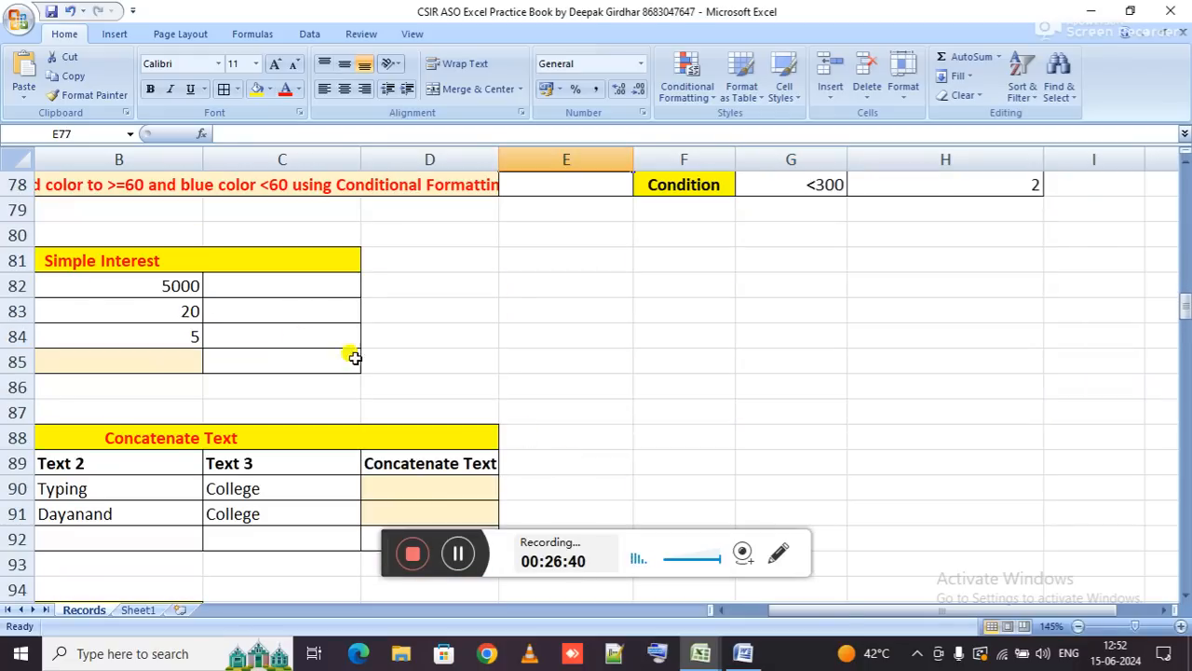
left_click(132, 310)
key("Left")
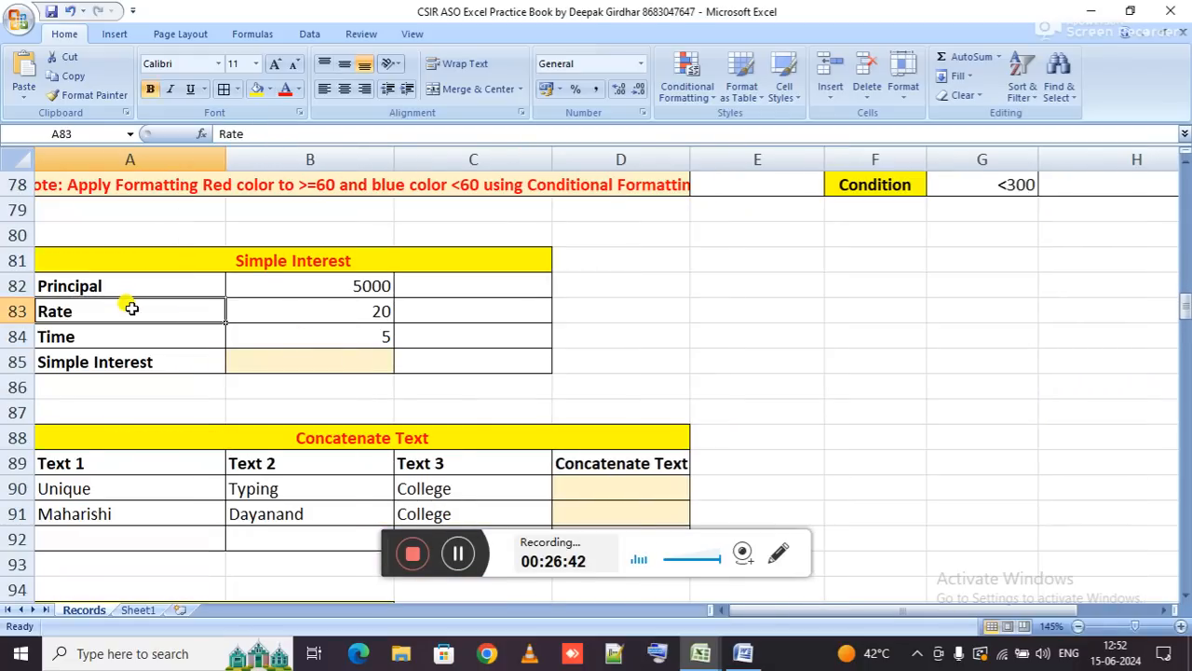
key("Right")
key("Down")
key("Down")
key("Down")
key("Down")
key("Down")
key("Down")
key("Down")
key("Down")
key("Down")
key("Down")
key("Down")
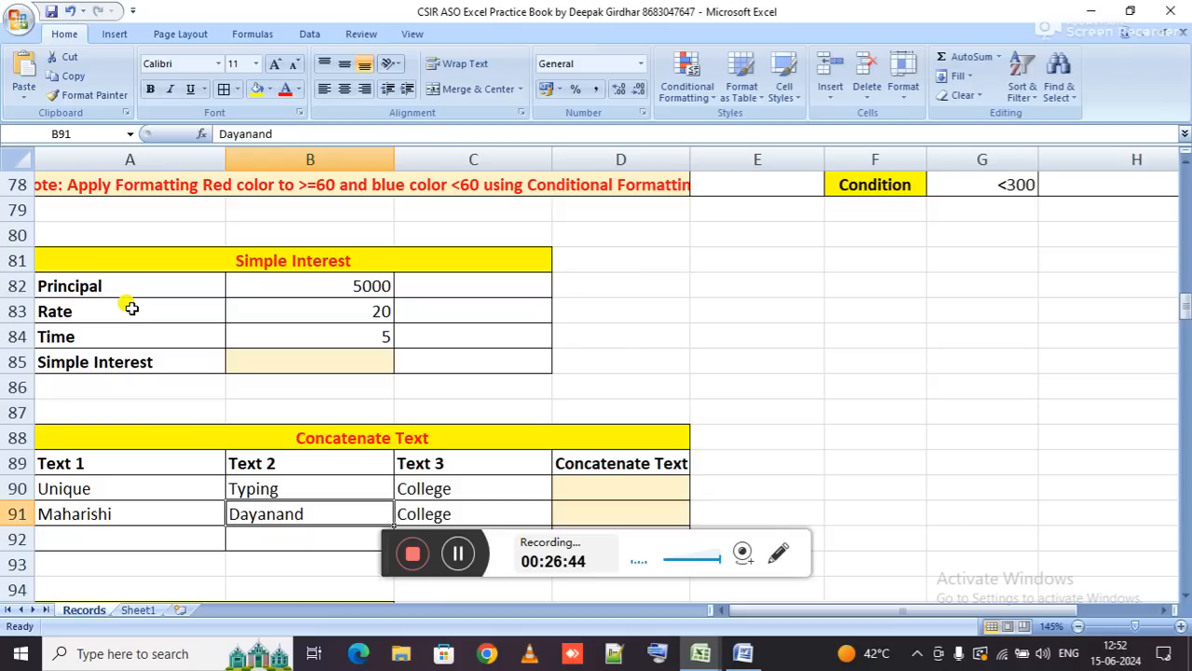
key("Down")
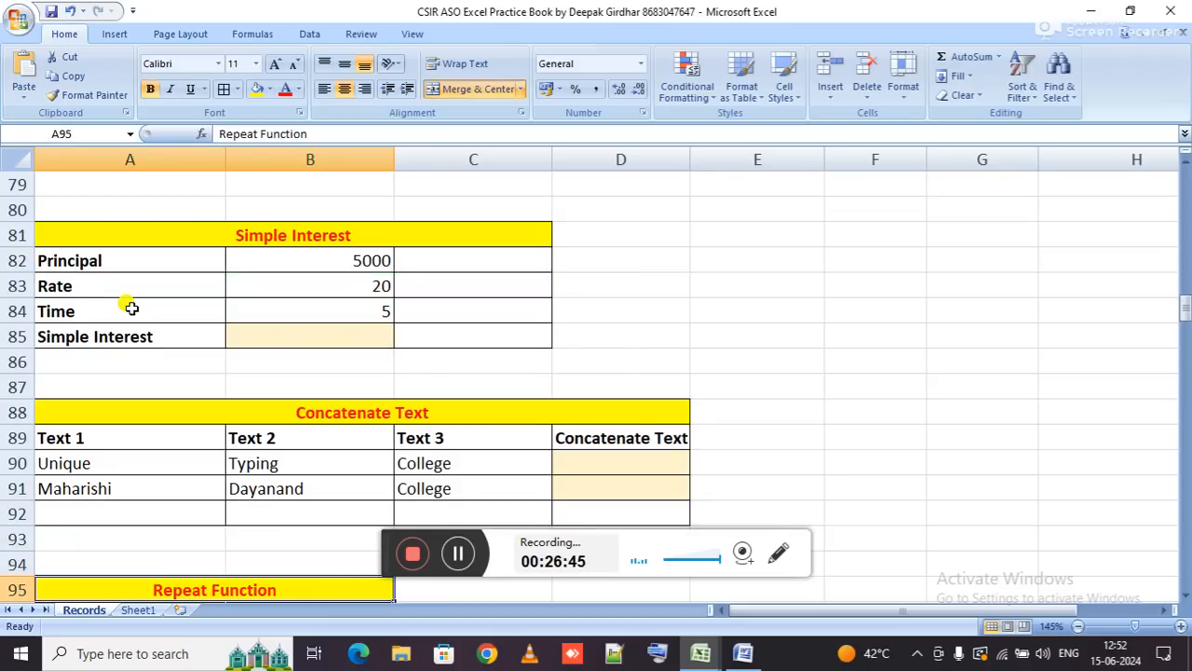
Calculate the simple interest in B85 with =B82*B83*B84/100.
left_click(343, 338)
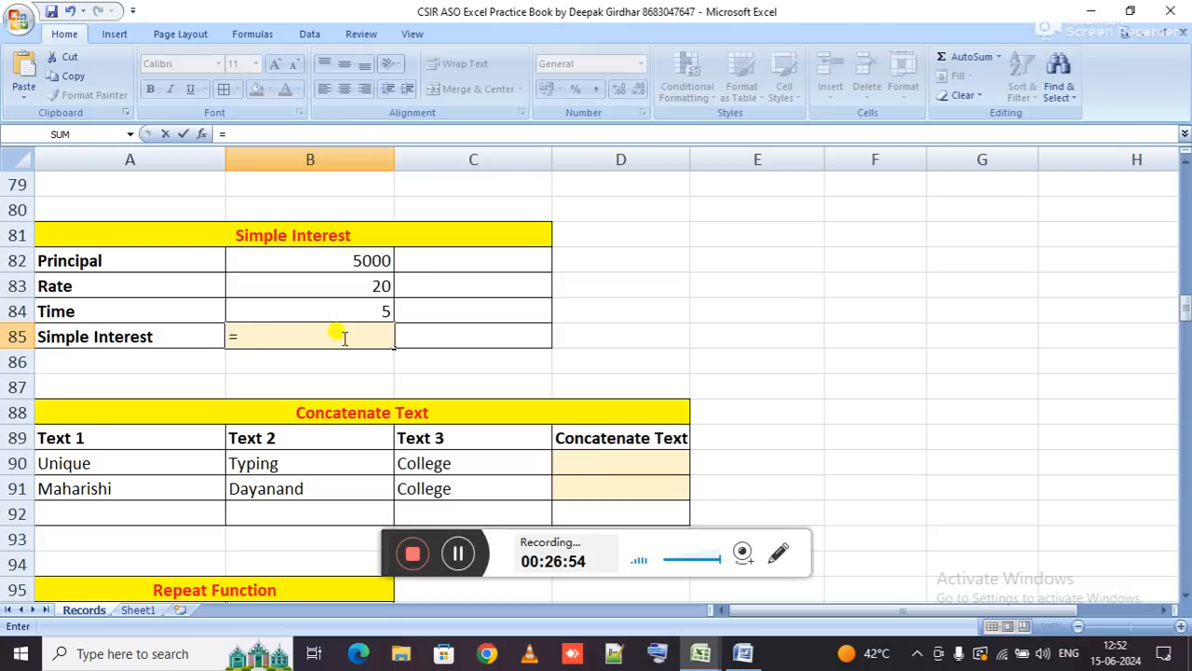
key("Up")
key("Up")
key("Up")
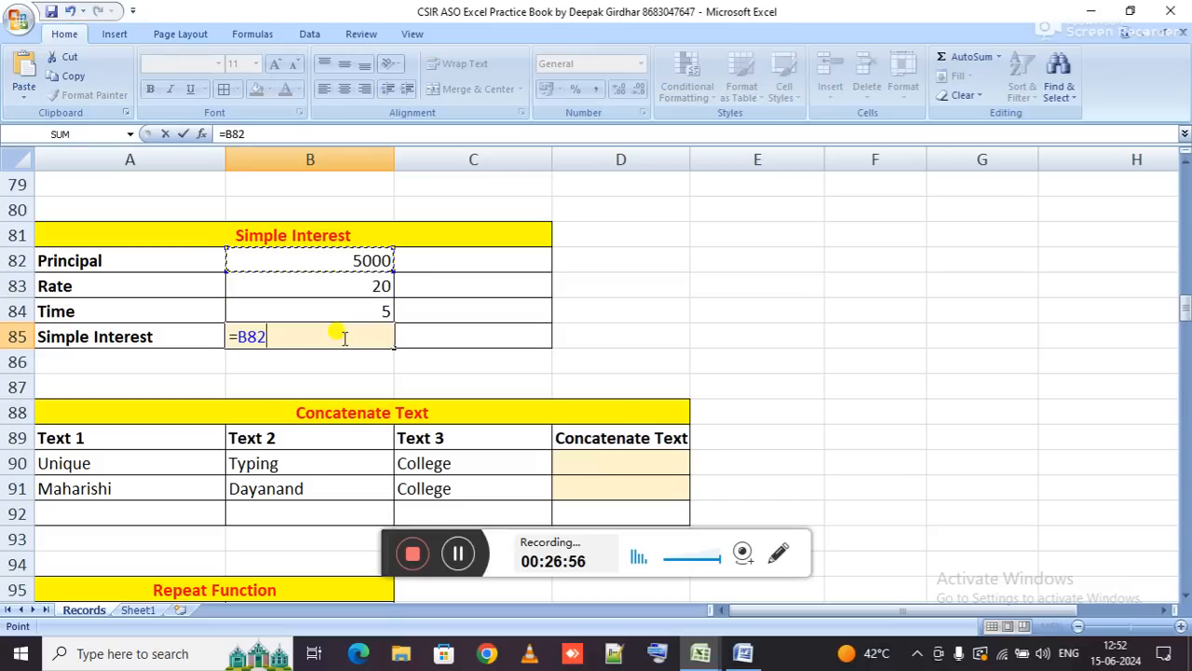
type("*")
key("Up")
key("Up")
type("*")
key("Up")
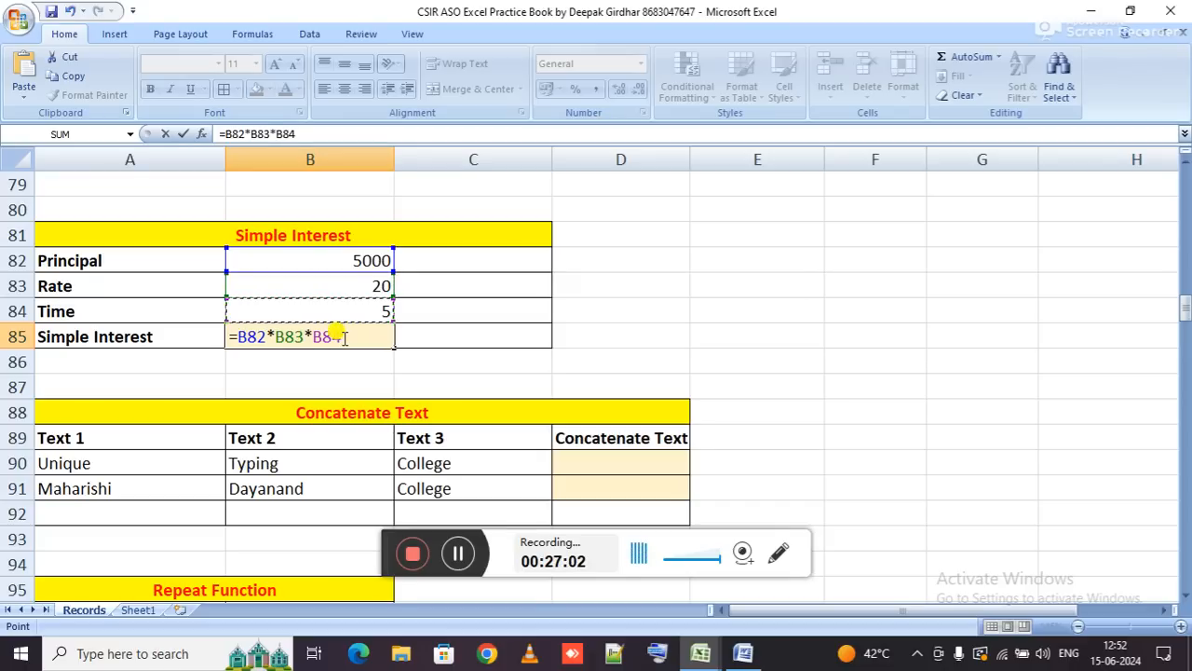
type("/")
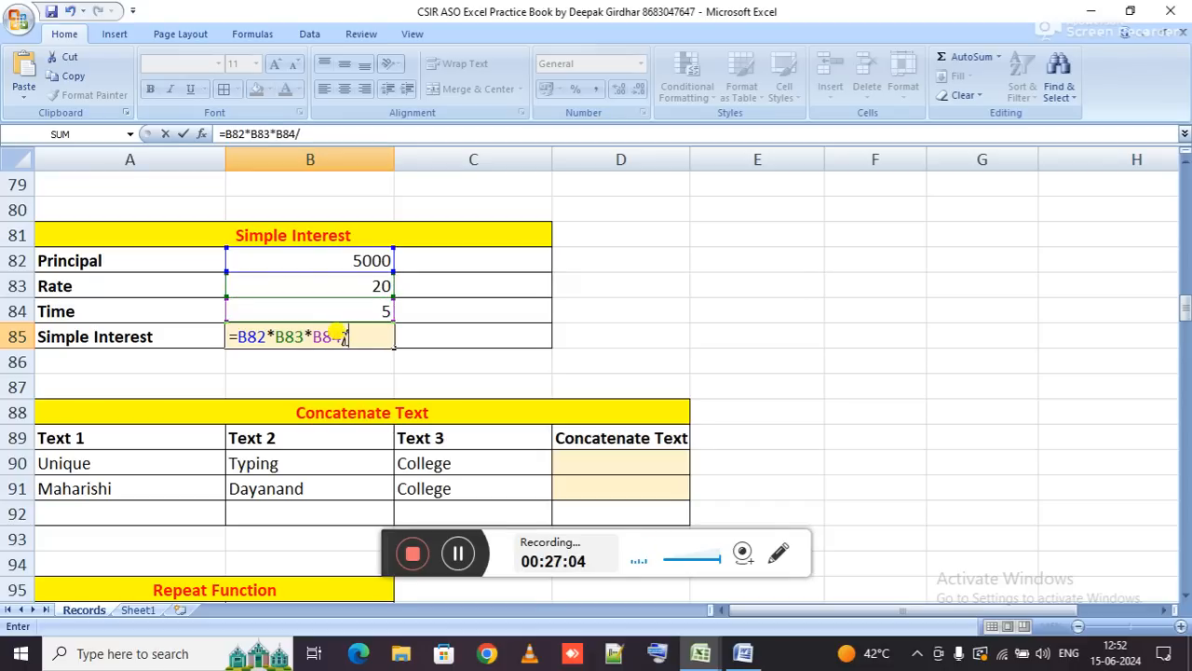
type("100")
key("Return")
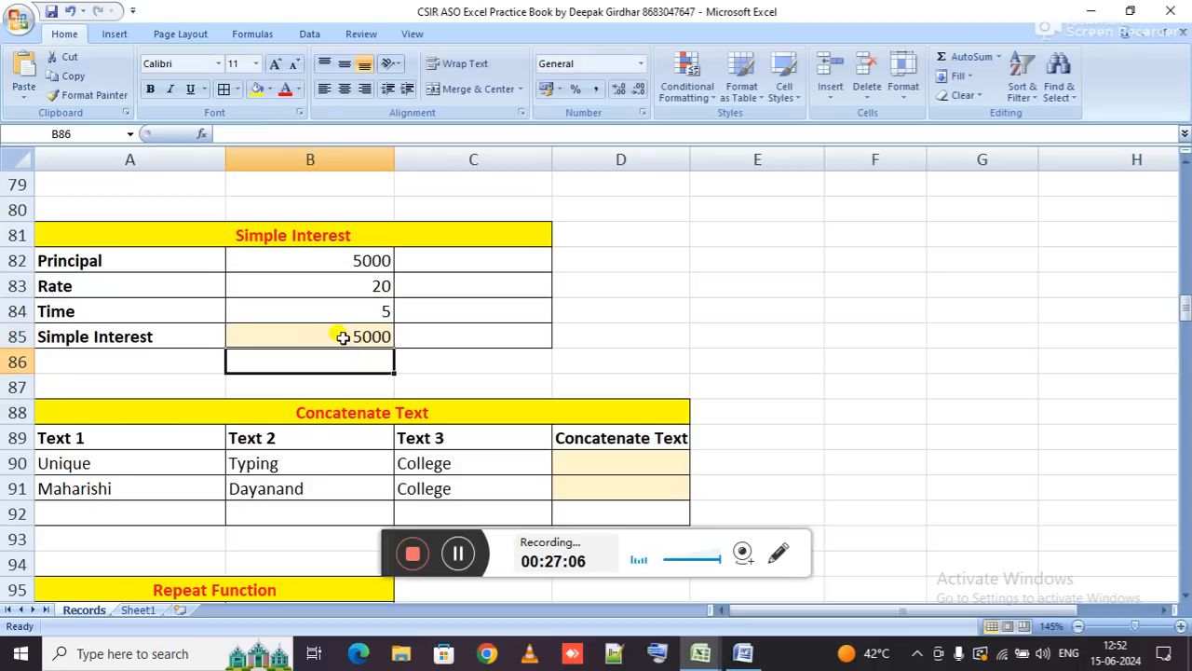
Review the cell references of the simple interest formula in B85 and clear the cell.
left_click(342, 337)
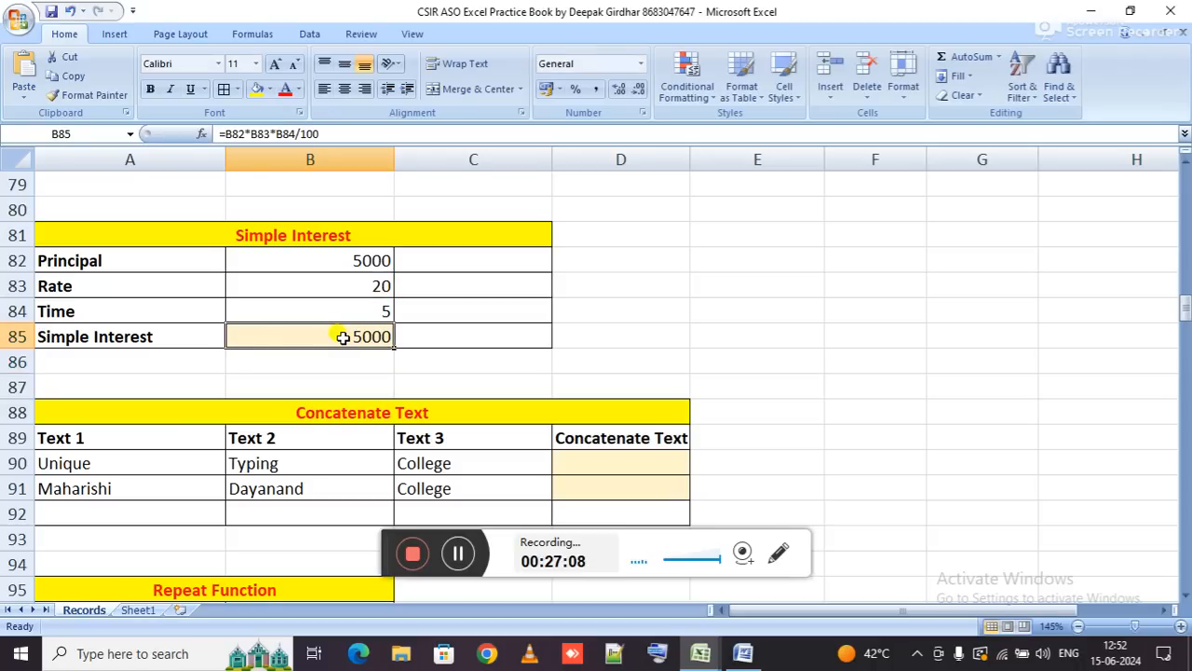
double_click(343, 337)
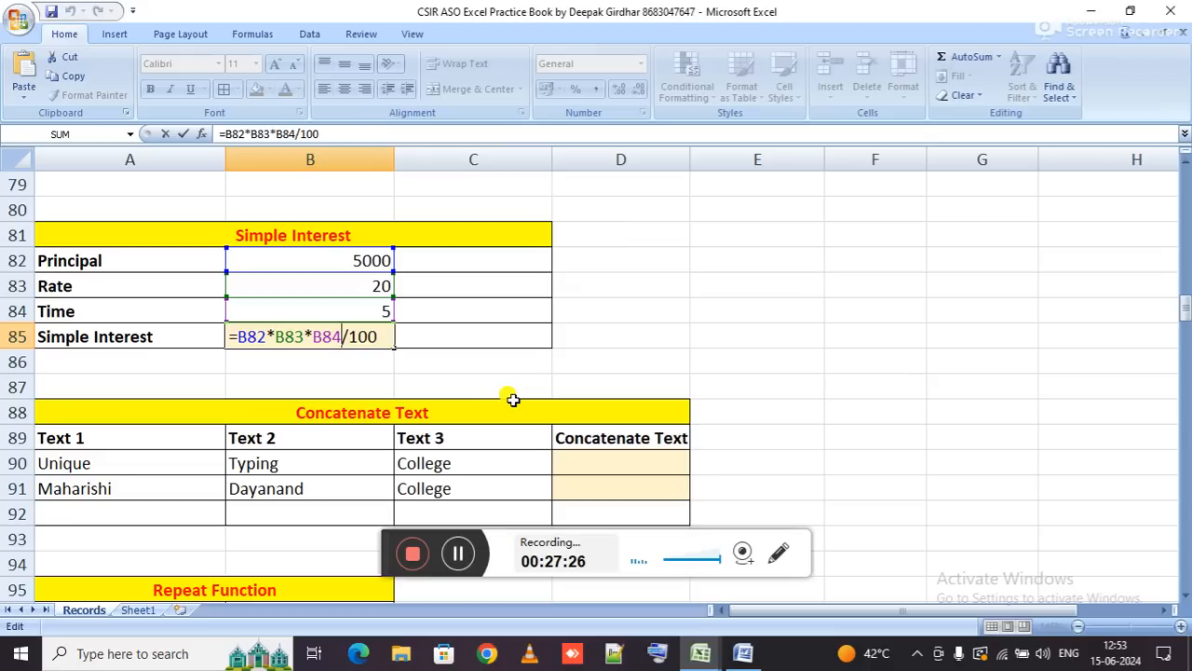
key("ctrl+Return")
key("Delete")
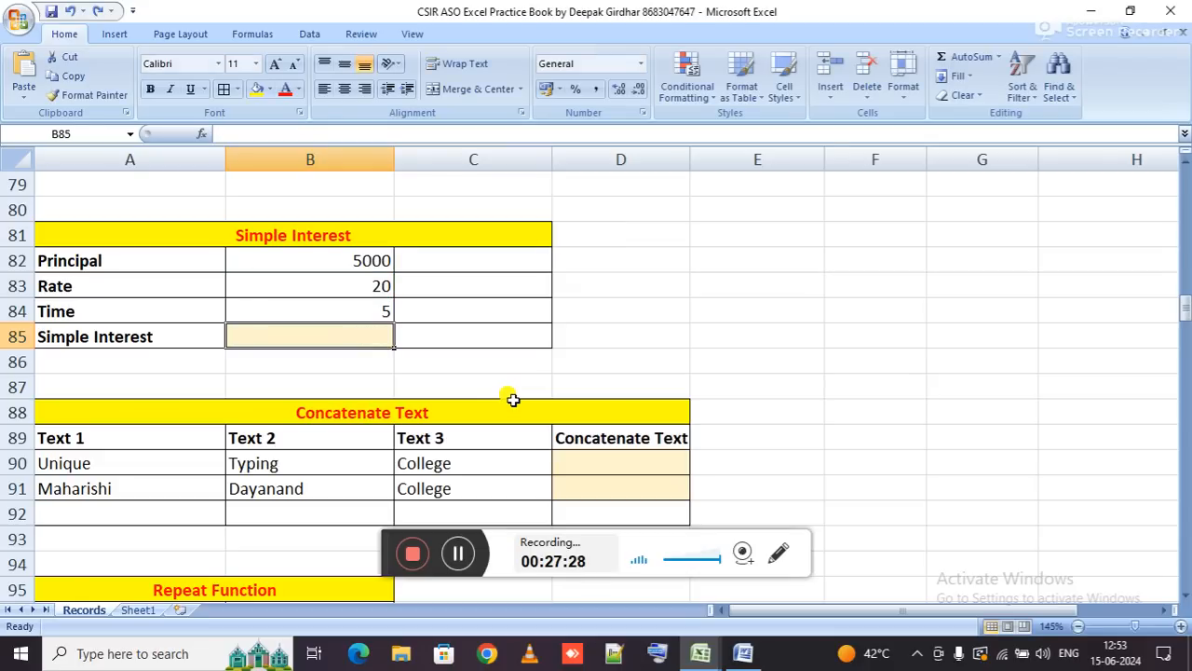
Examine the layout of the Concatenate Text and Repeat Function tables and their empty result cells.
left_click(513, 402)
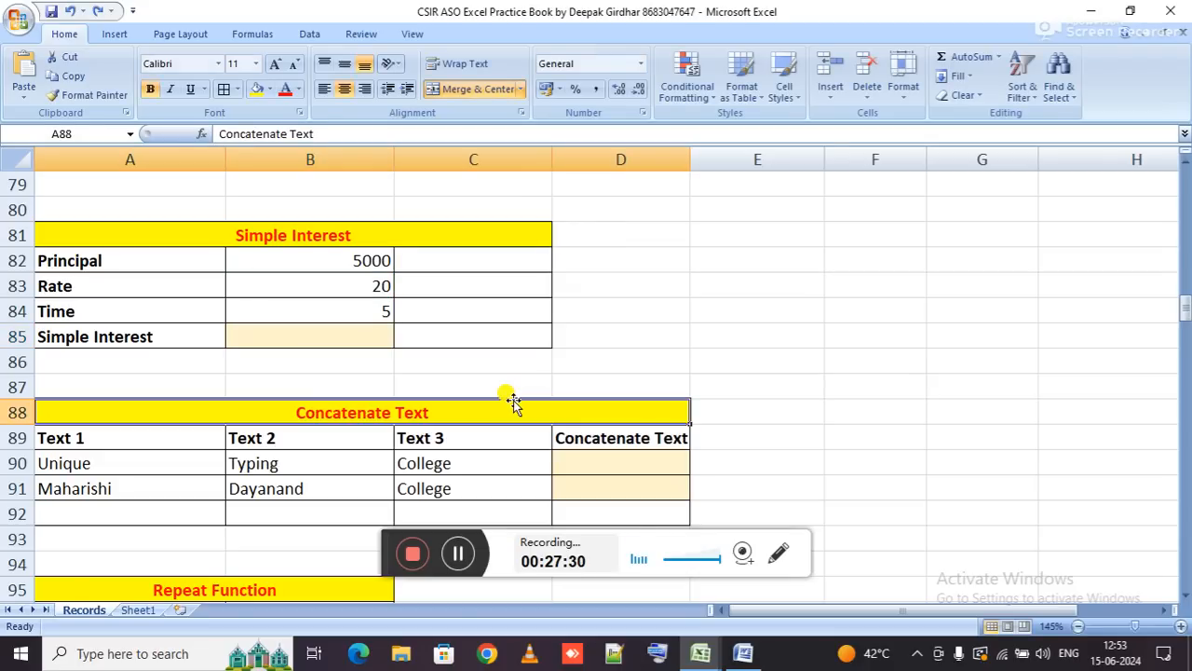
key("Down")
key("Down")
key("Down")
key("Down")
key("Down")
key("Down")
key("Down")
key("Down")
key("Down")
key("Down")
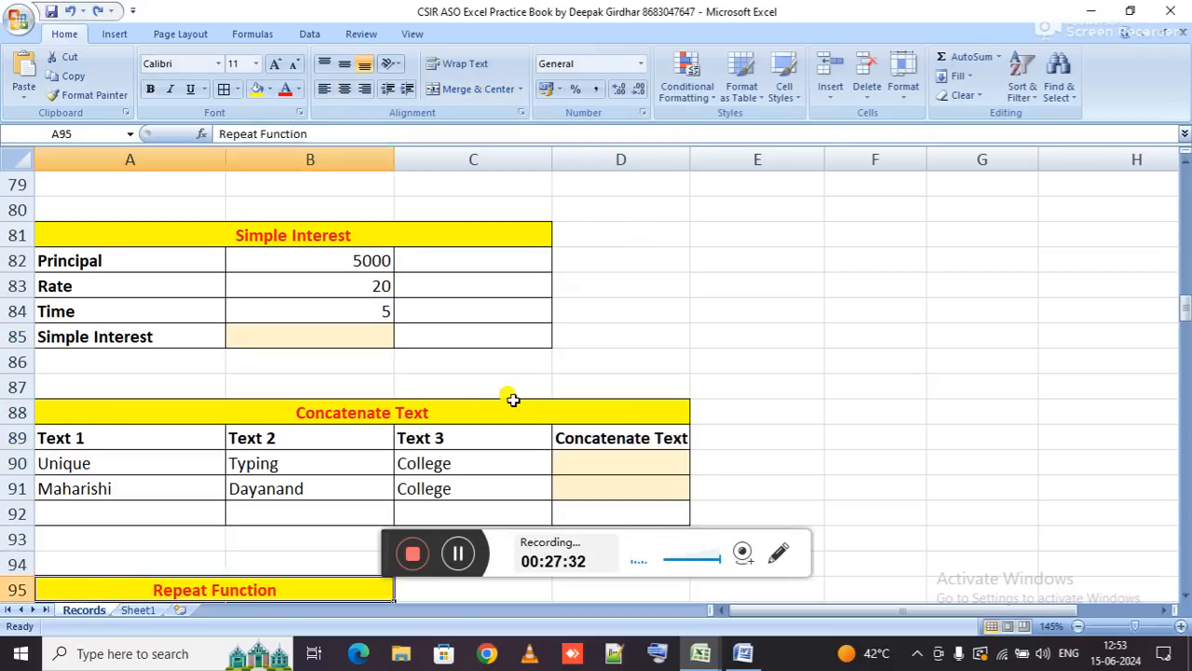
key("Down")
key("Down")
key("Down")
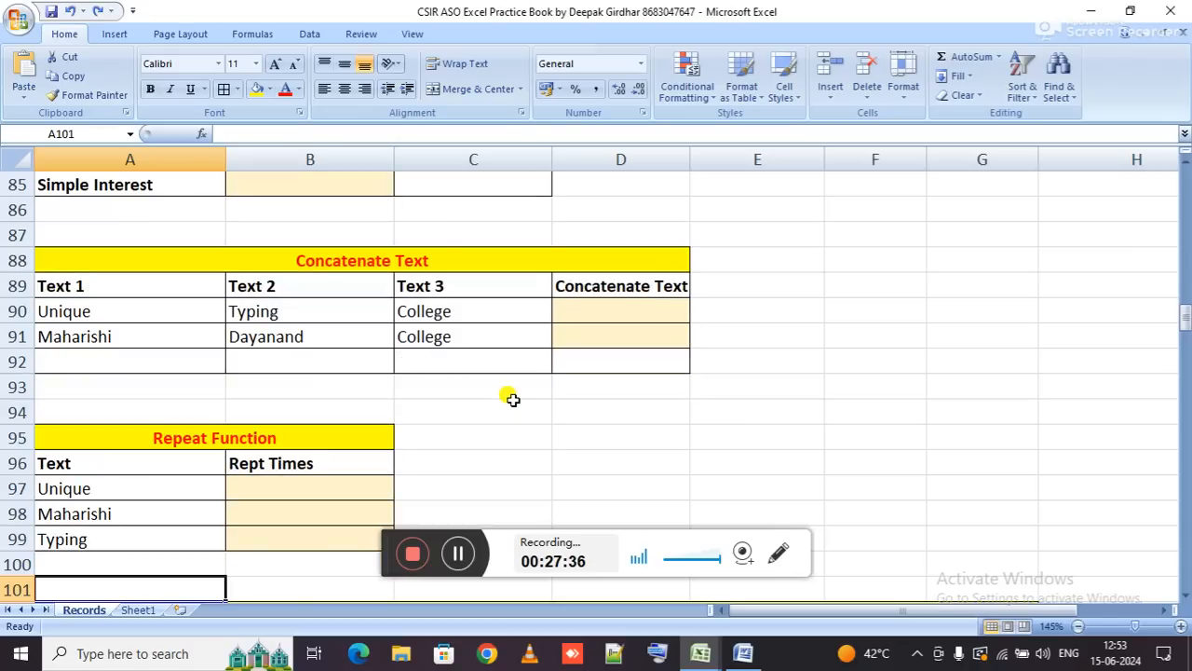
Try to join the three texts of row 90 in D90 with =CONCATENATE(A90:C90).
left_click(649, 309)
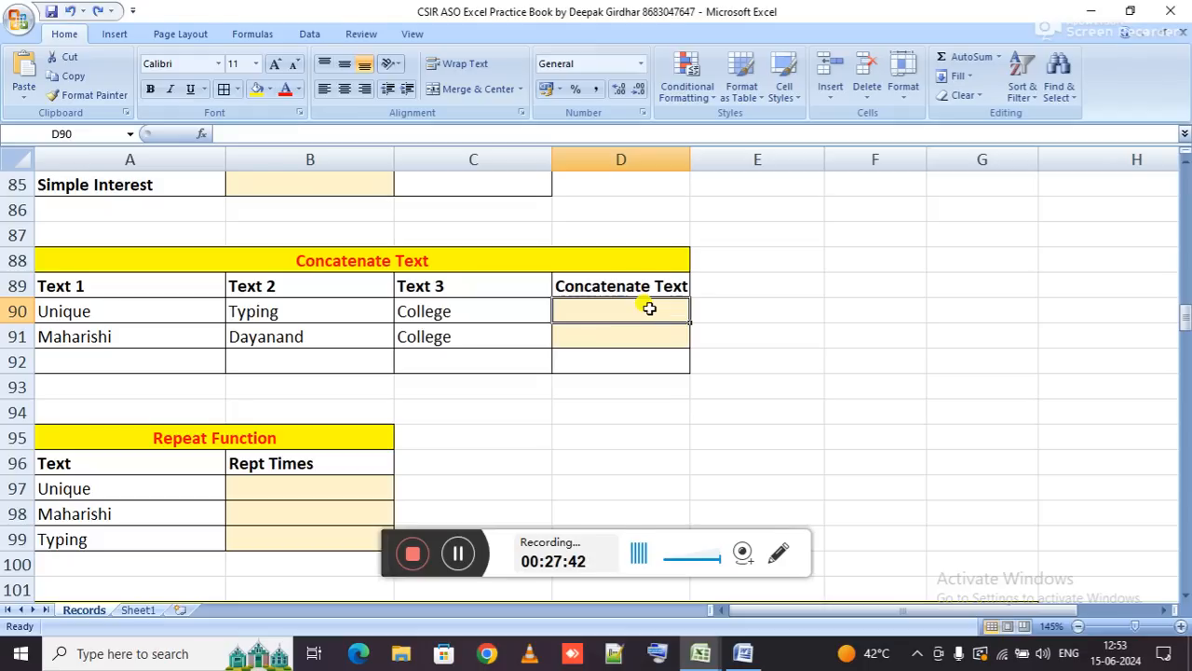
type("=")
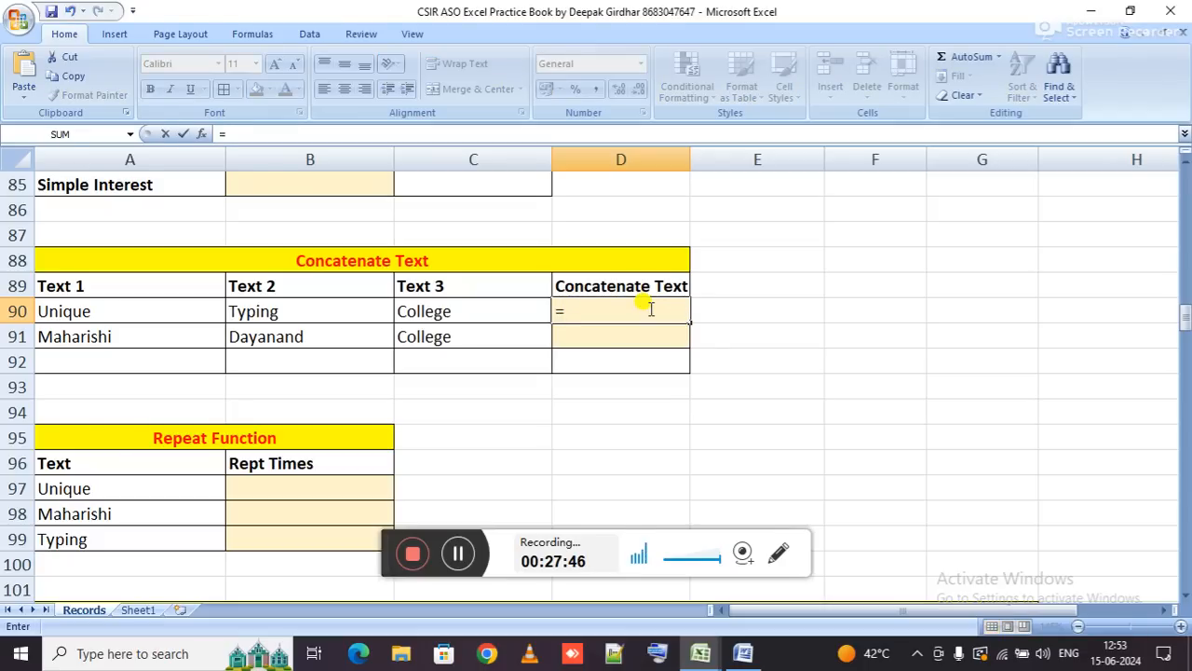
type("conc")
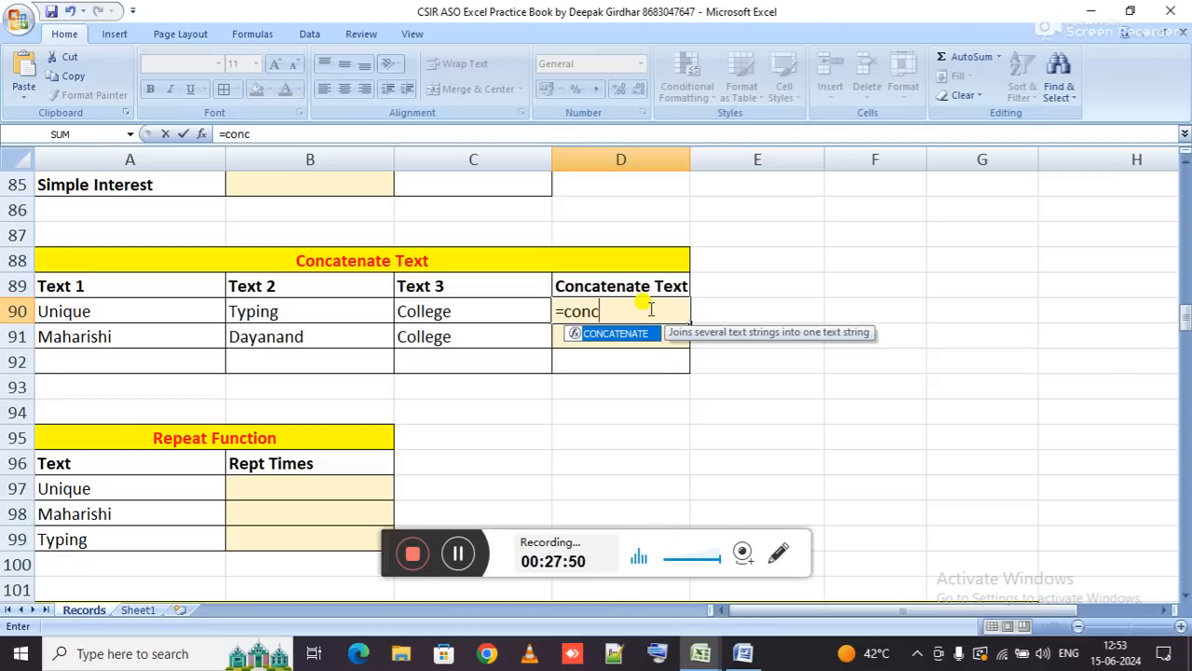
key("Tab")
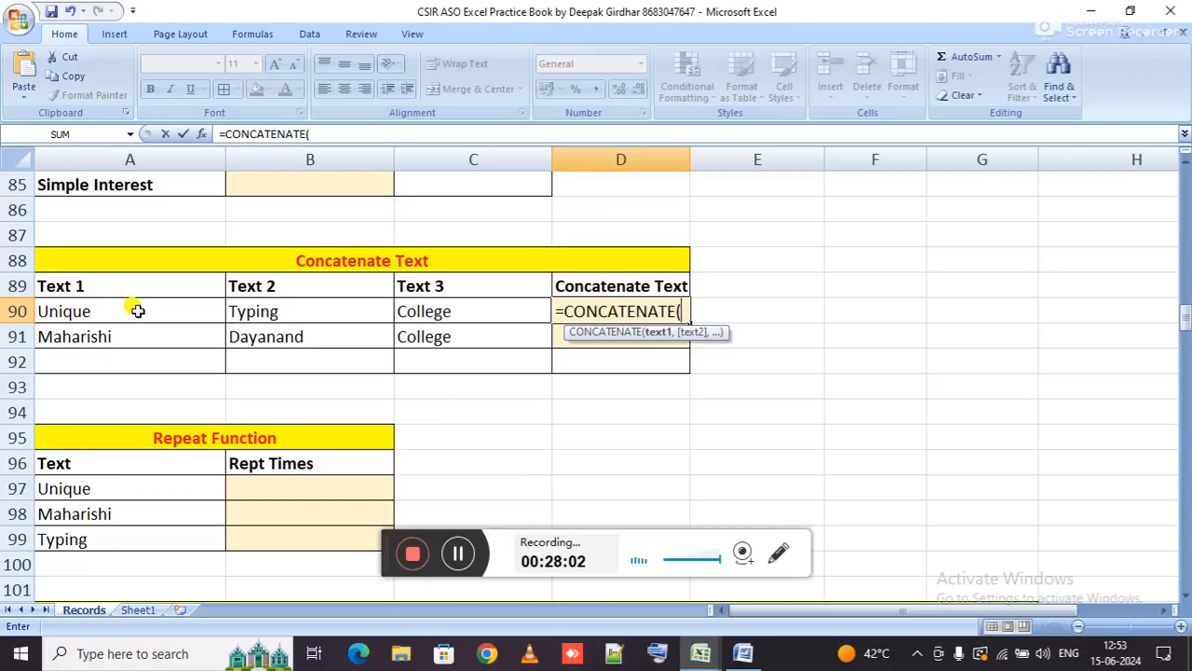
left_click_drag(137, 311, 425, 308)
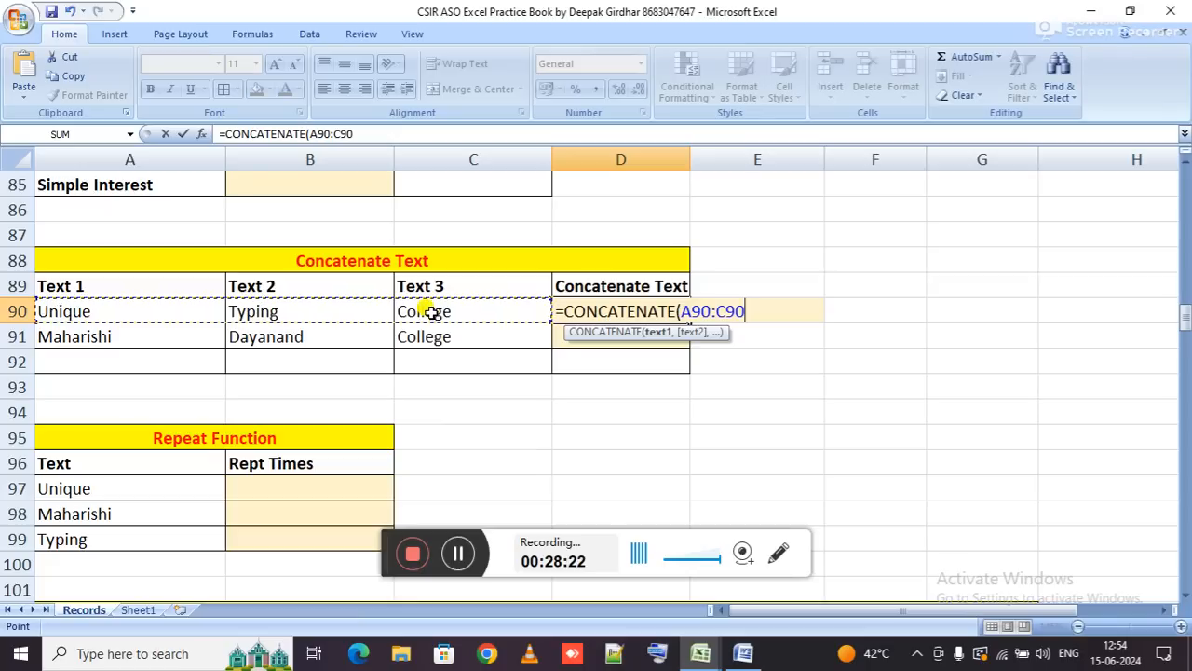
key("Return")
key("Up")
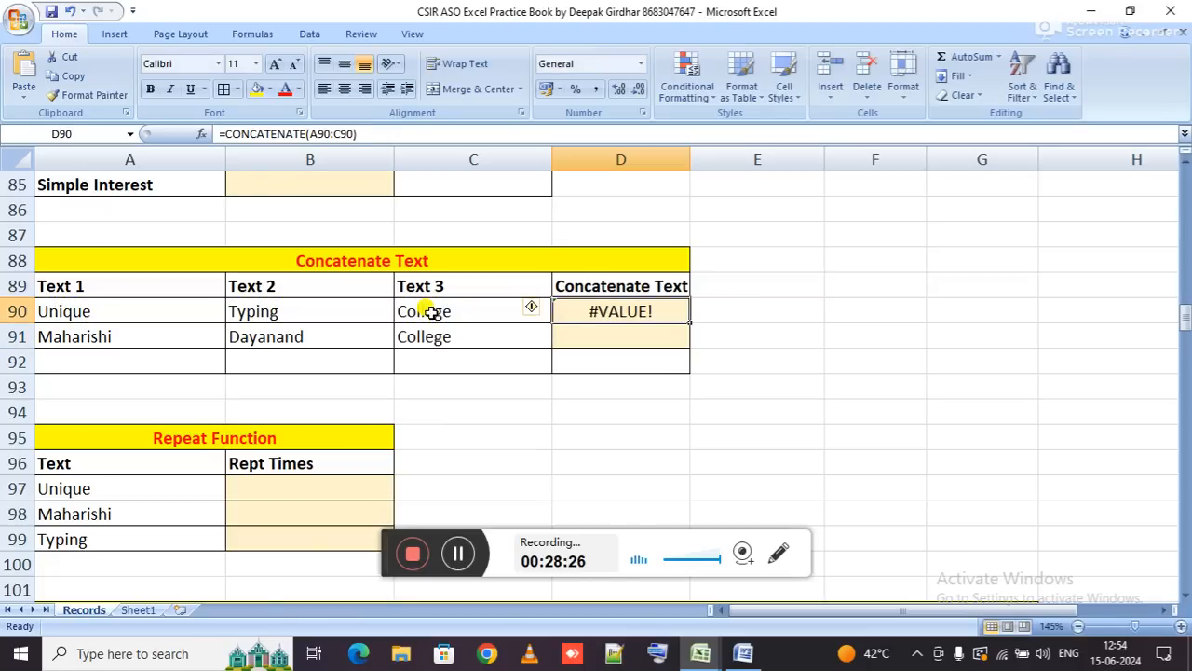
Try to join all six texts of rows 90 and 91 in D90 with CONCATENATE(A90,B90,C90,A91,B91,C91), and undo it.
key("F2")
key("BackSpace")
key("BackSpace")
key("BackSpace")
key("BackSpace")
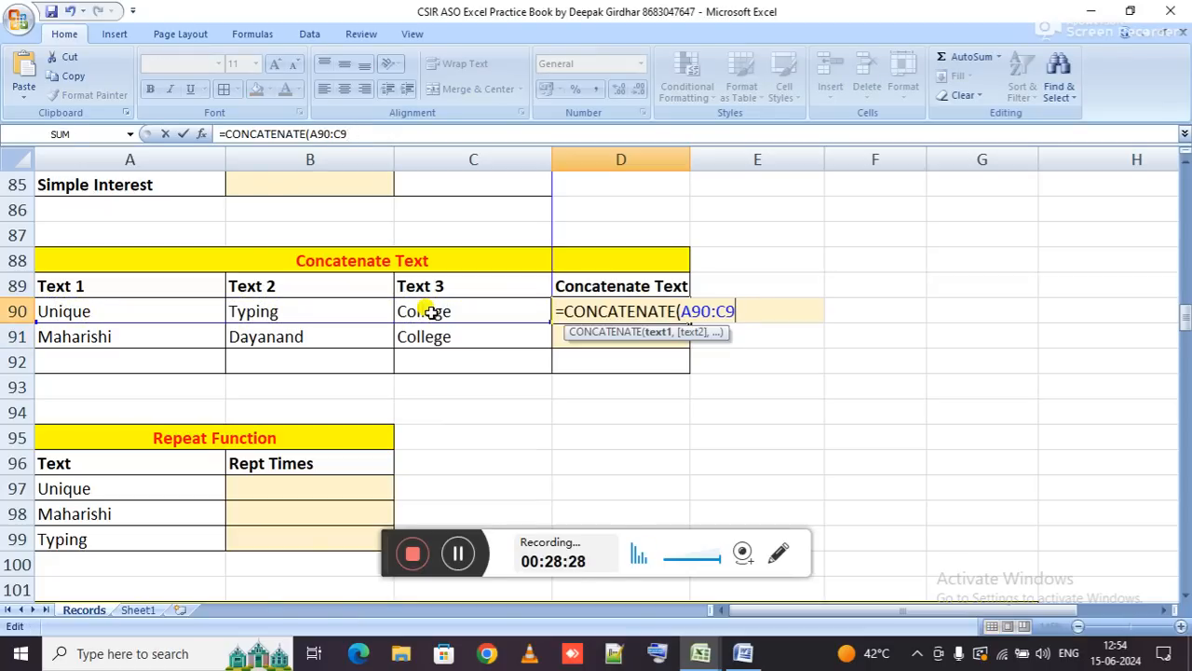
key("BackSpace")
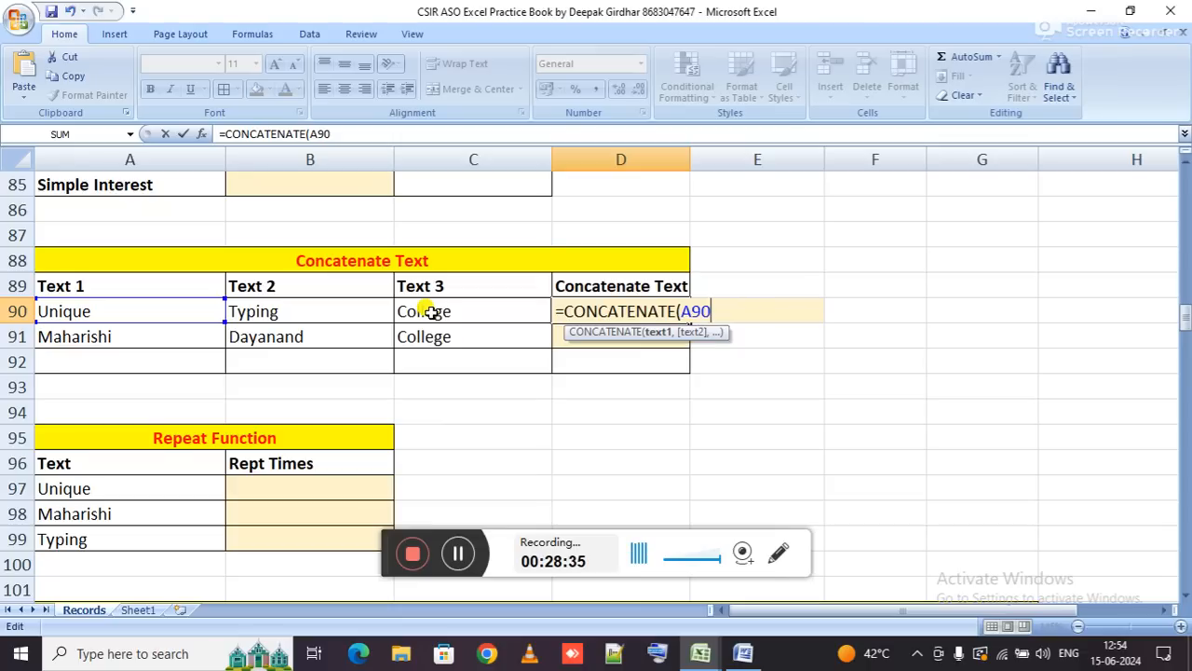
type(",")
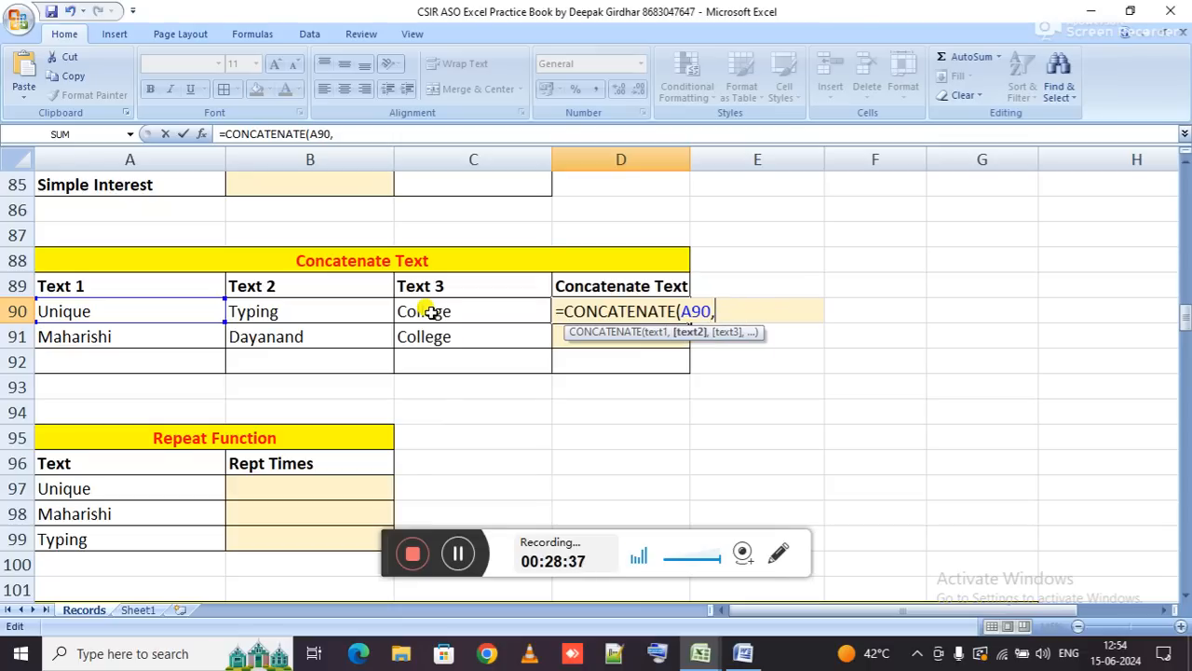
left_click(303, 306)
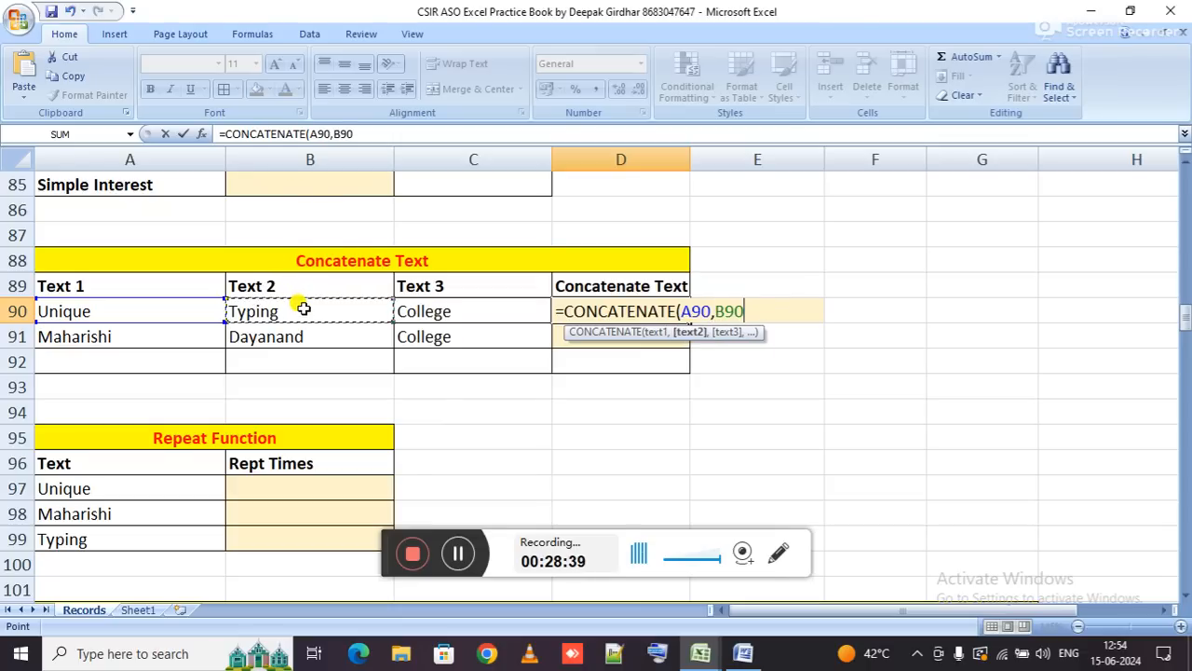
type(",")
left_click(427, 311)
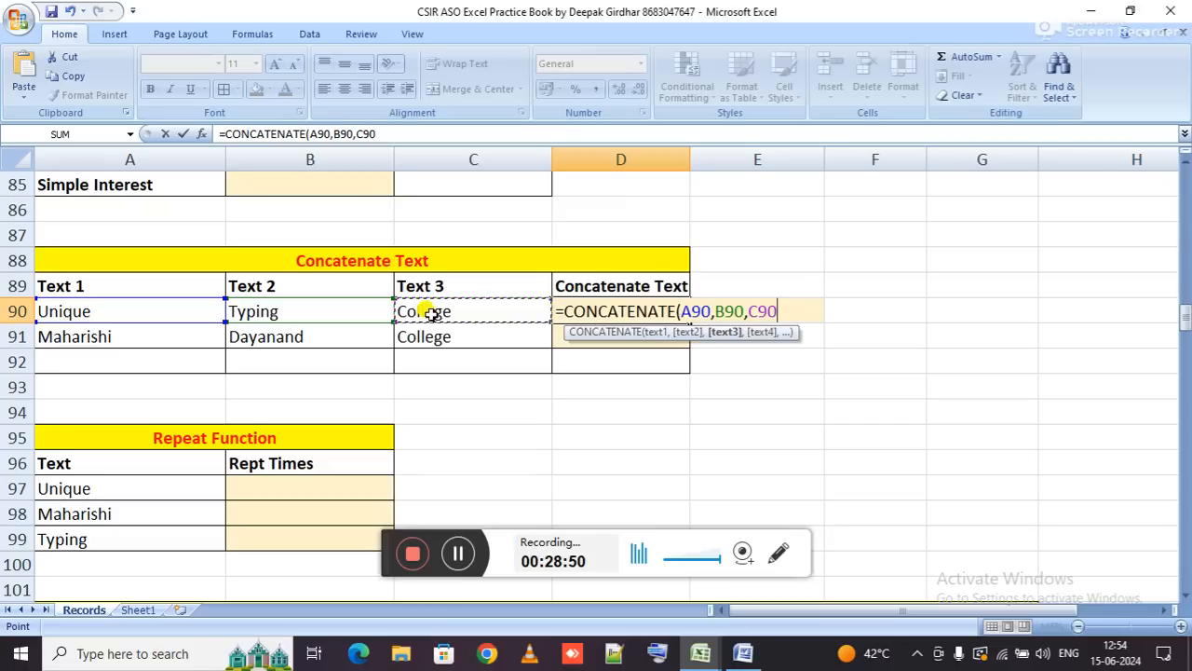
type(",")
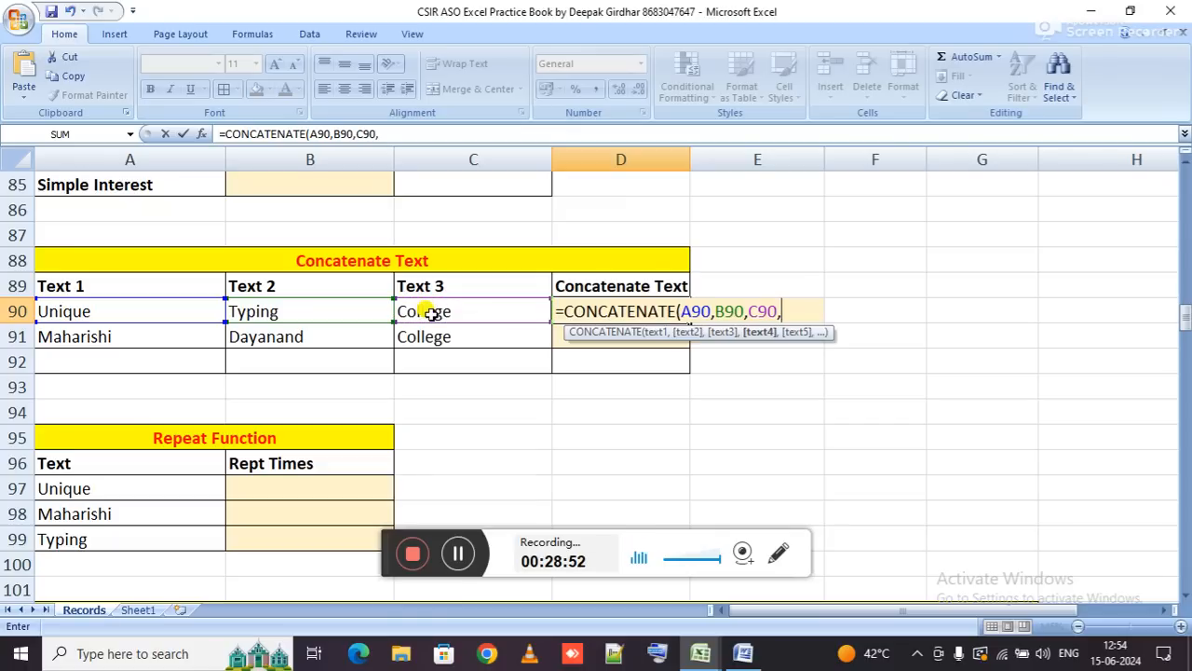
left_click(189, 336)
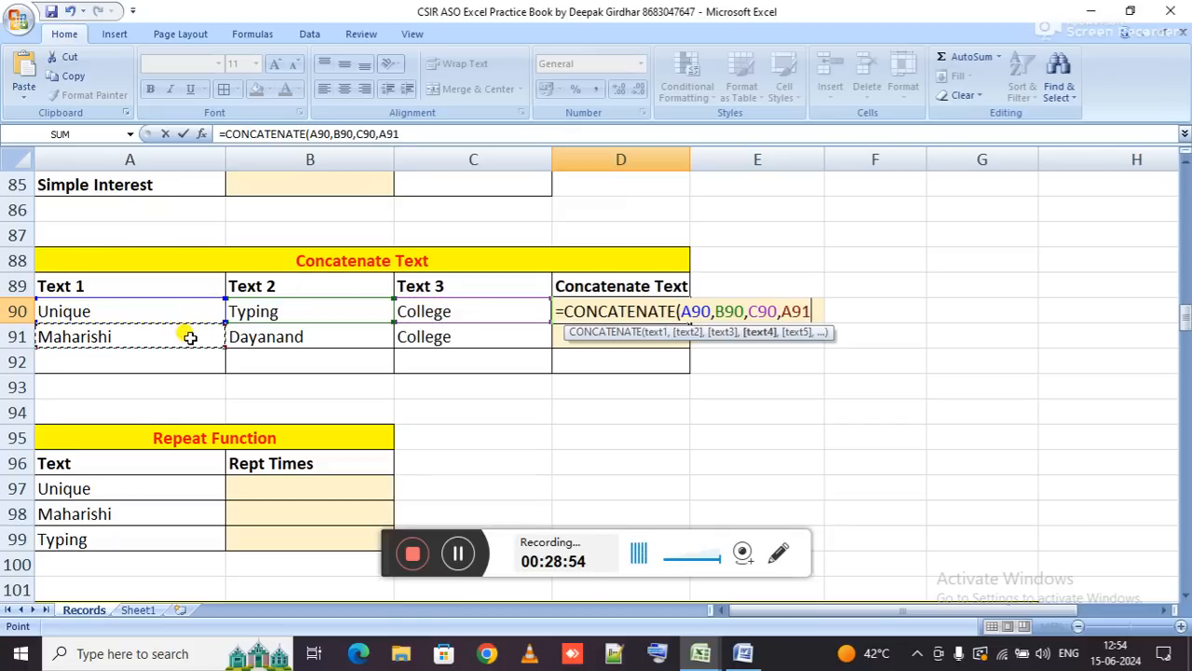
type(",")
left_click(264, 337)
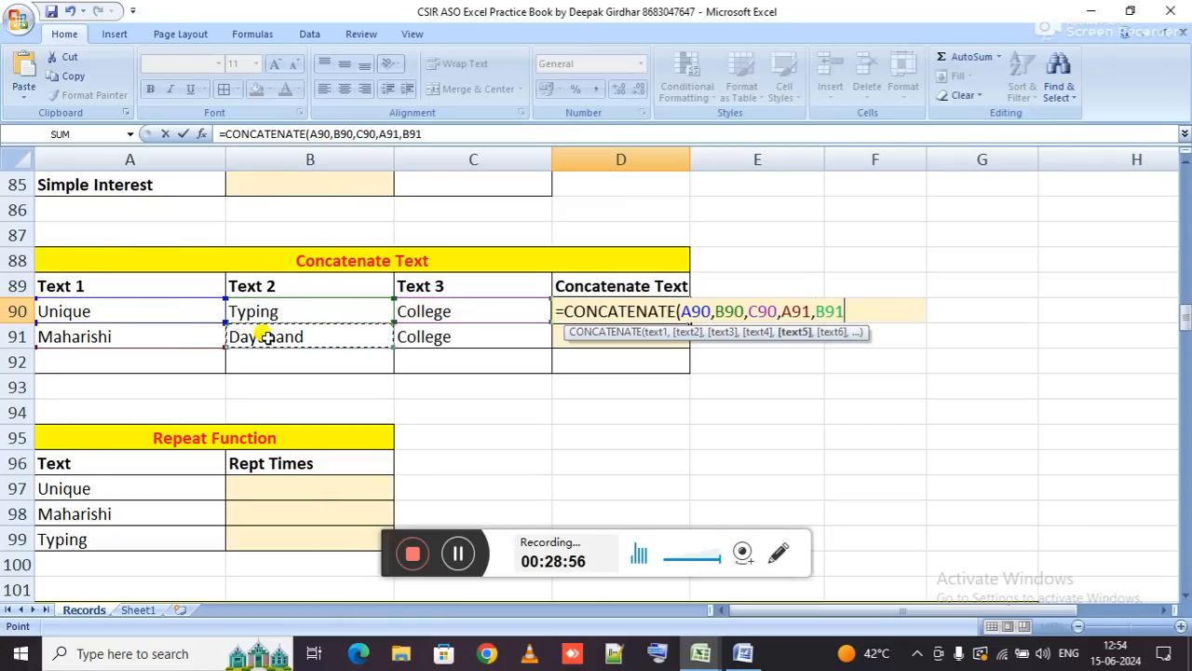
type(",")
left_click(437, 342)
key("Return")
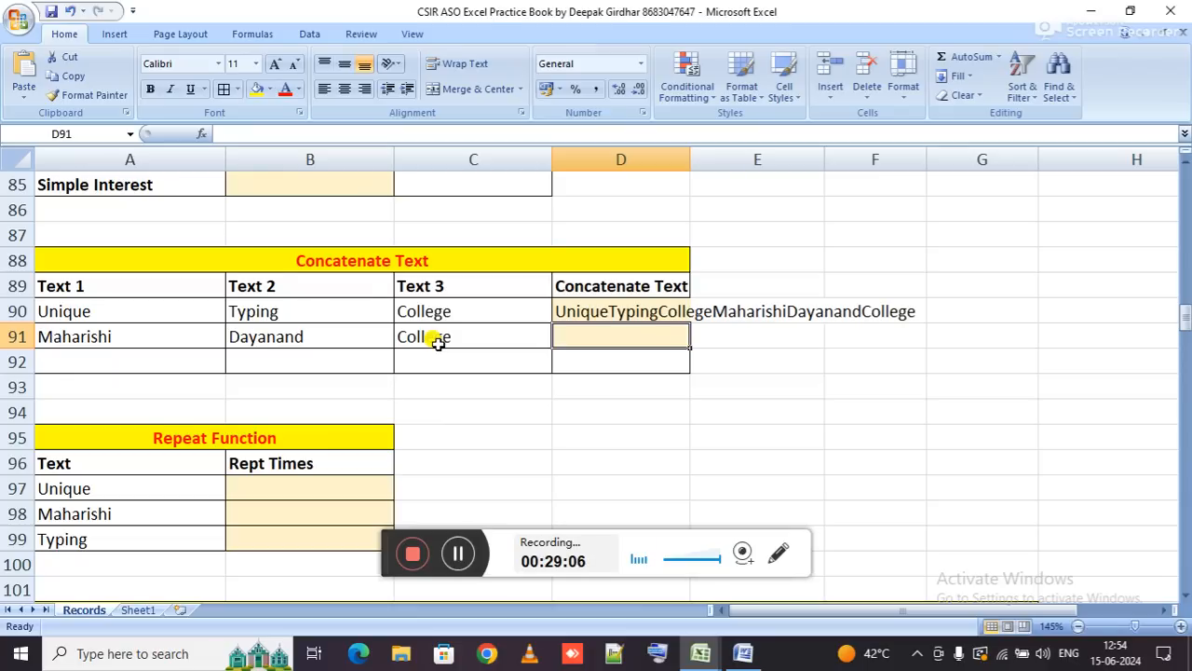
key("ctrl+z")
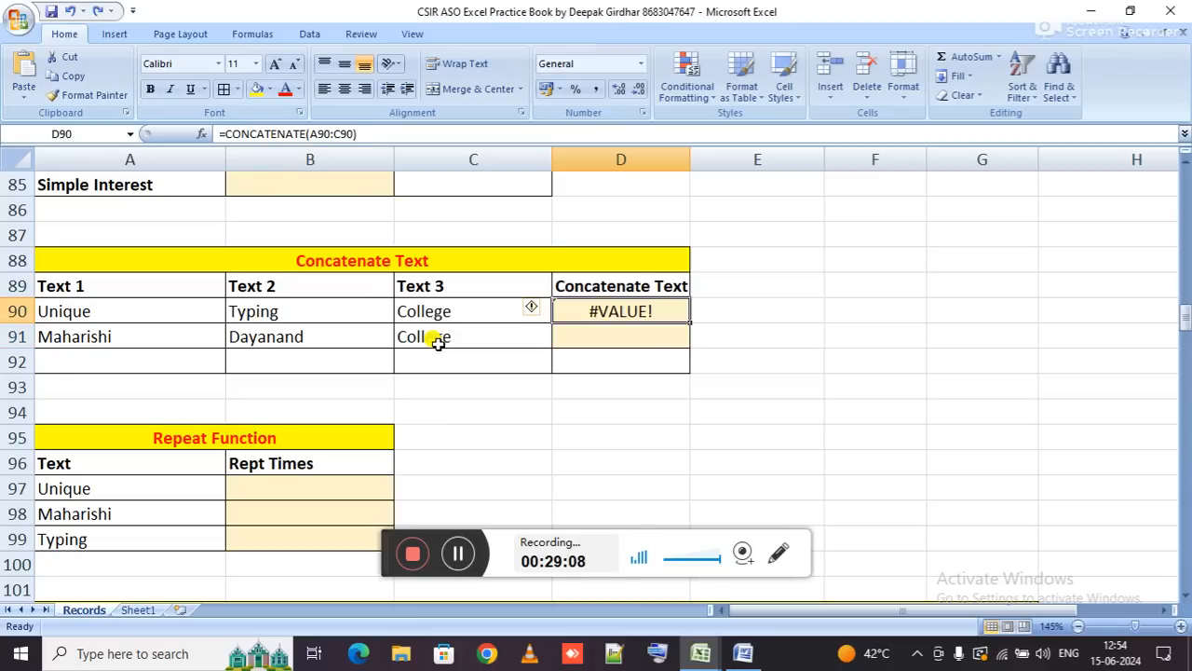
Join the three texts of row 90 in D90 with =CONCATENATE(A90,B90,C90).
type("=conv")
key("BackSpace")
type("c")
key("Tab")
key("Left")
key("Left")
key("Left")
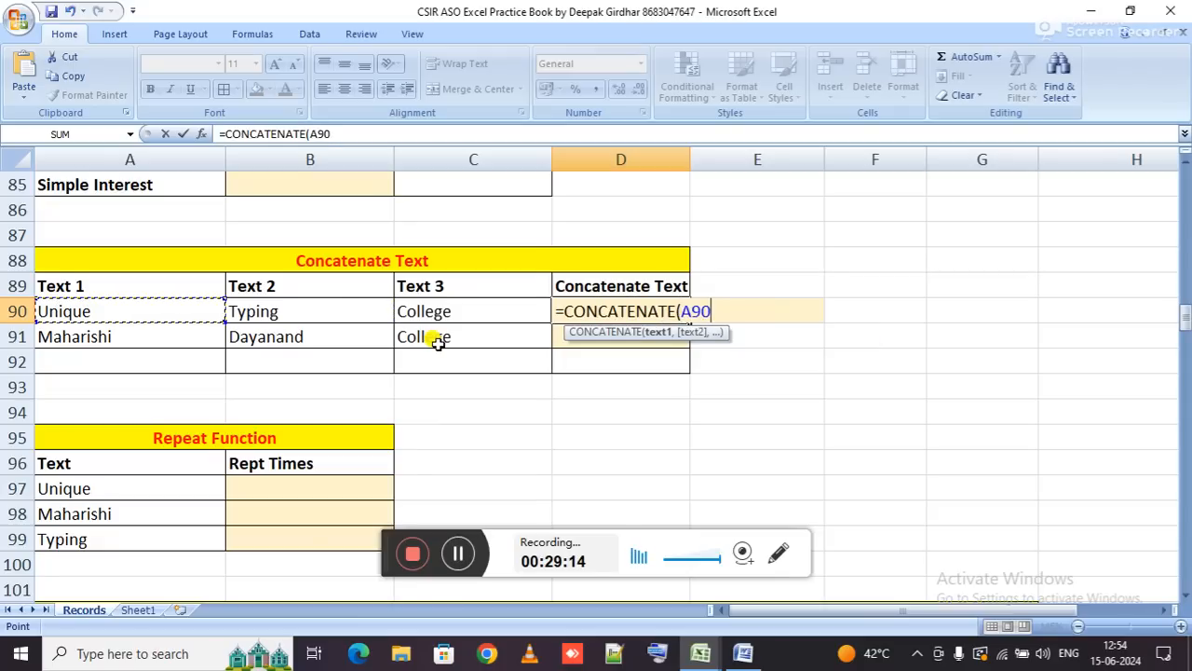
type(",")
key("Left")
key("Left")
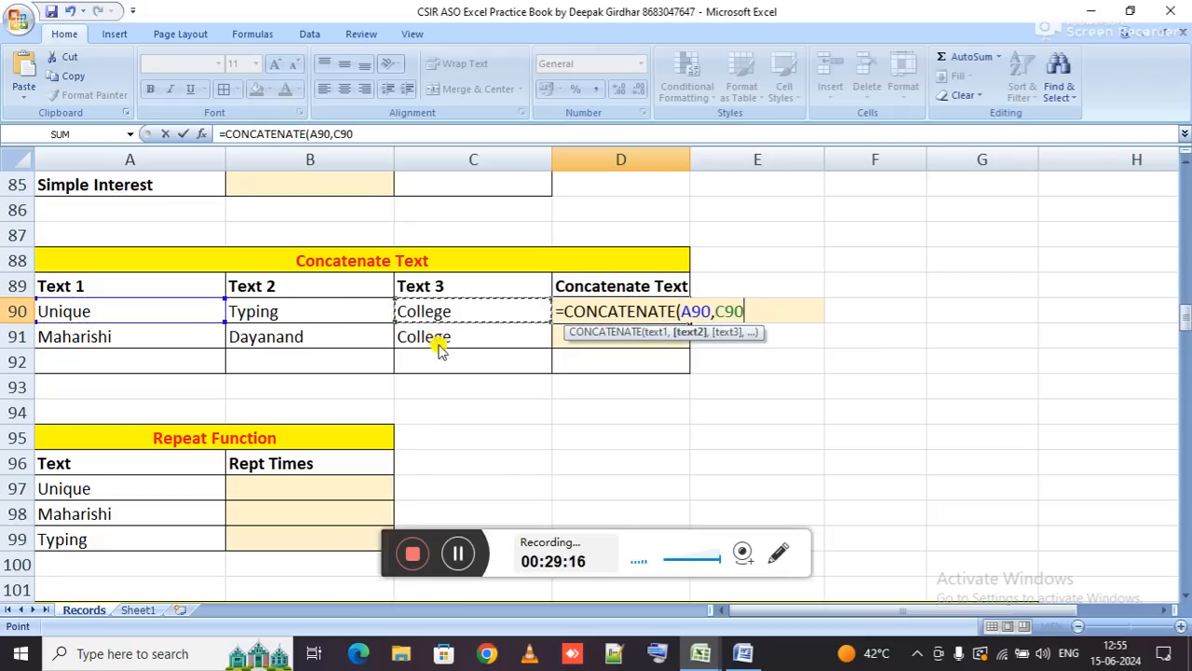
type(",")
key("Left")
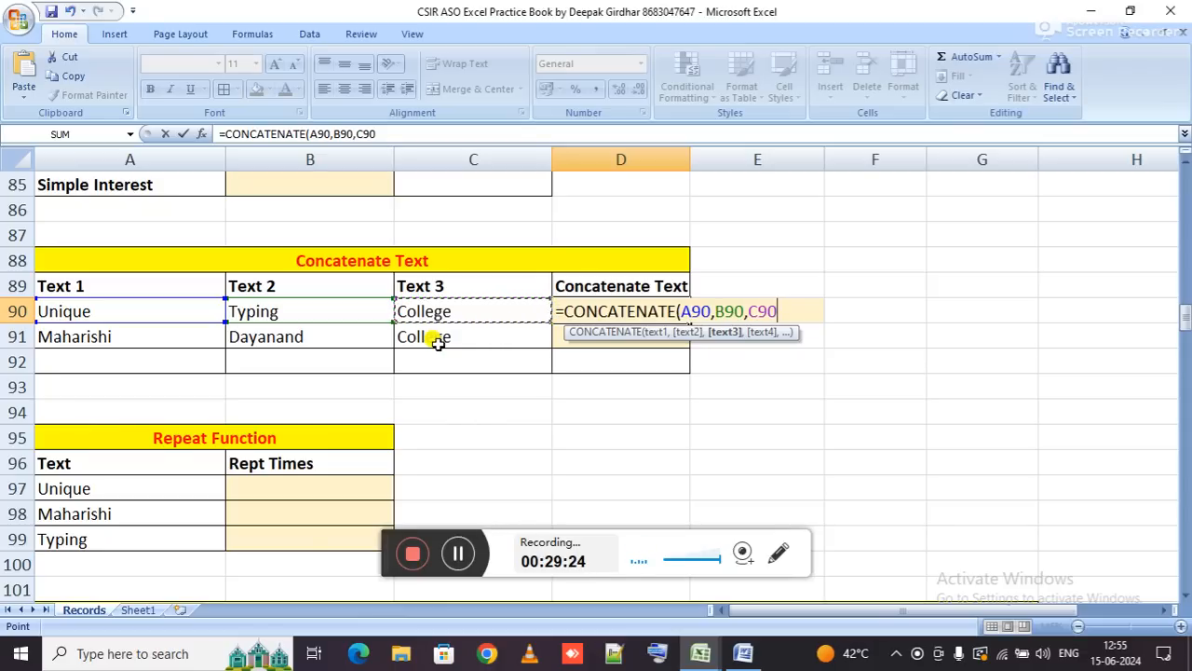
key("Return")
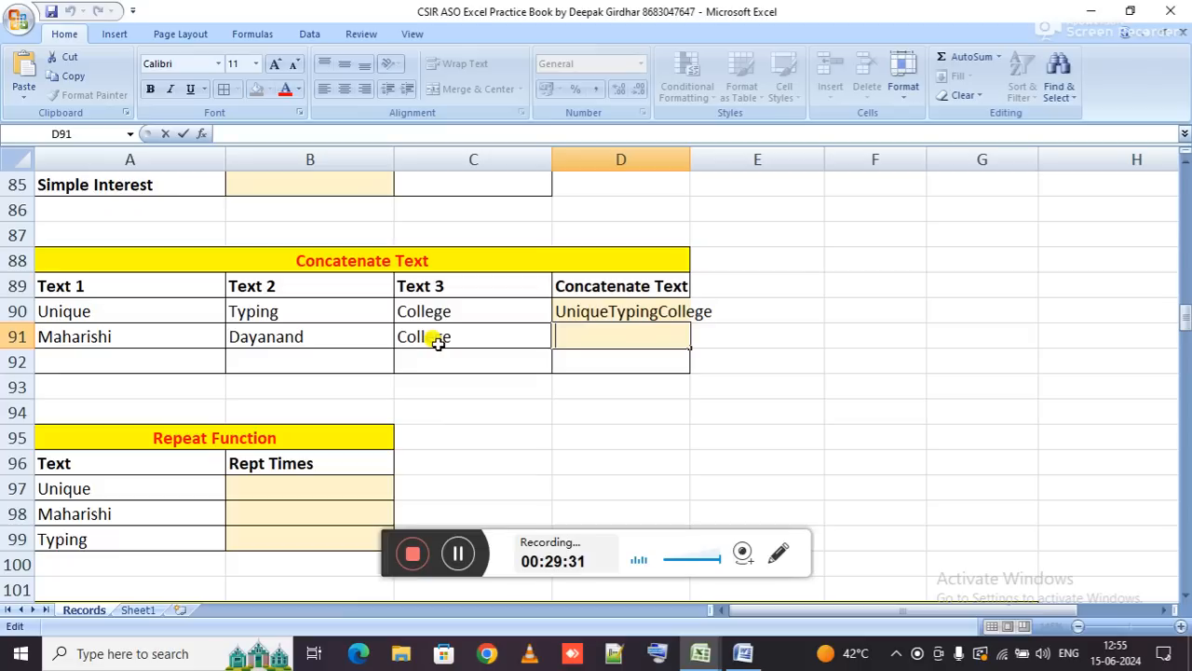
Insert a " " space argument between A90 and B90 in the D90 formula.
key("Up")
key("F2")
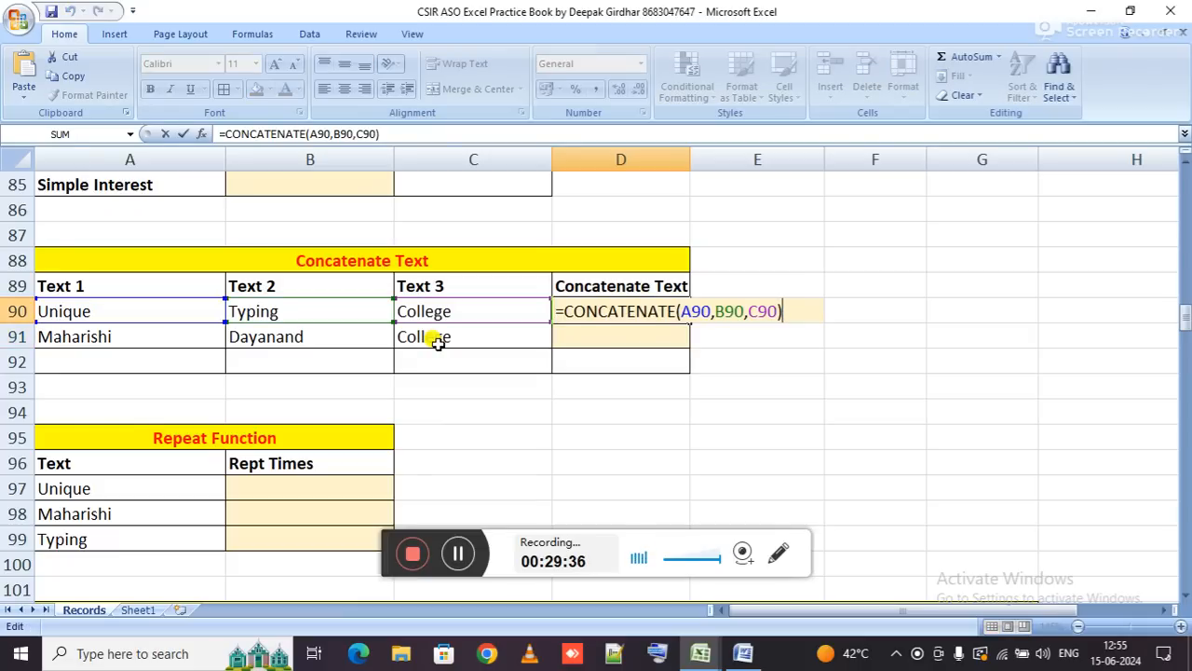
key("Left")
key("Left")
key("Left")
key("Left")
key("Left")
key("Left")
key("Left")
key("Left")
key("Left")
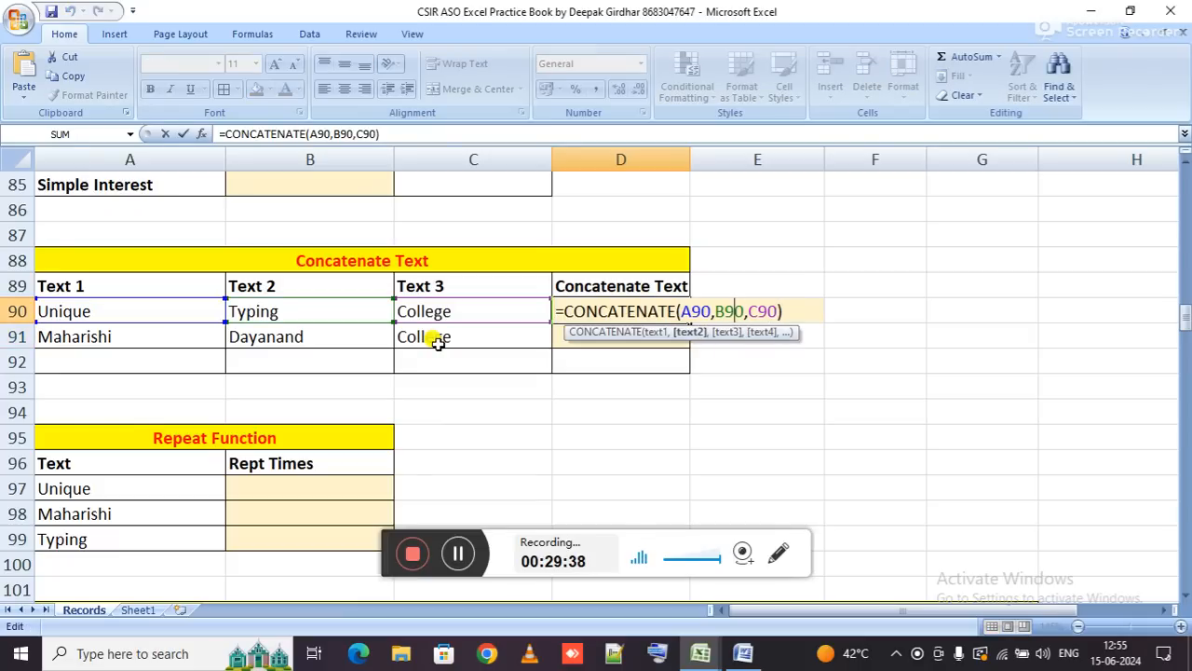
key("Right")
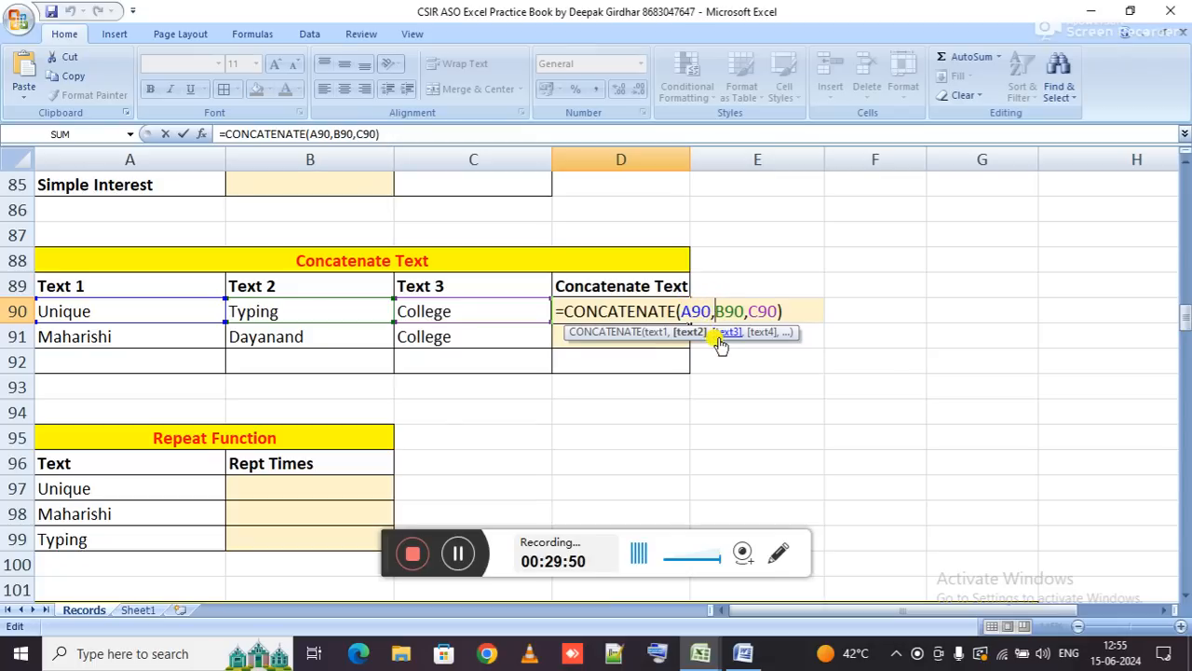
type("\"")
type(" \"")
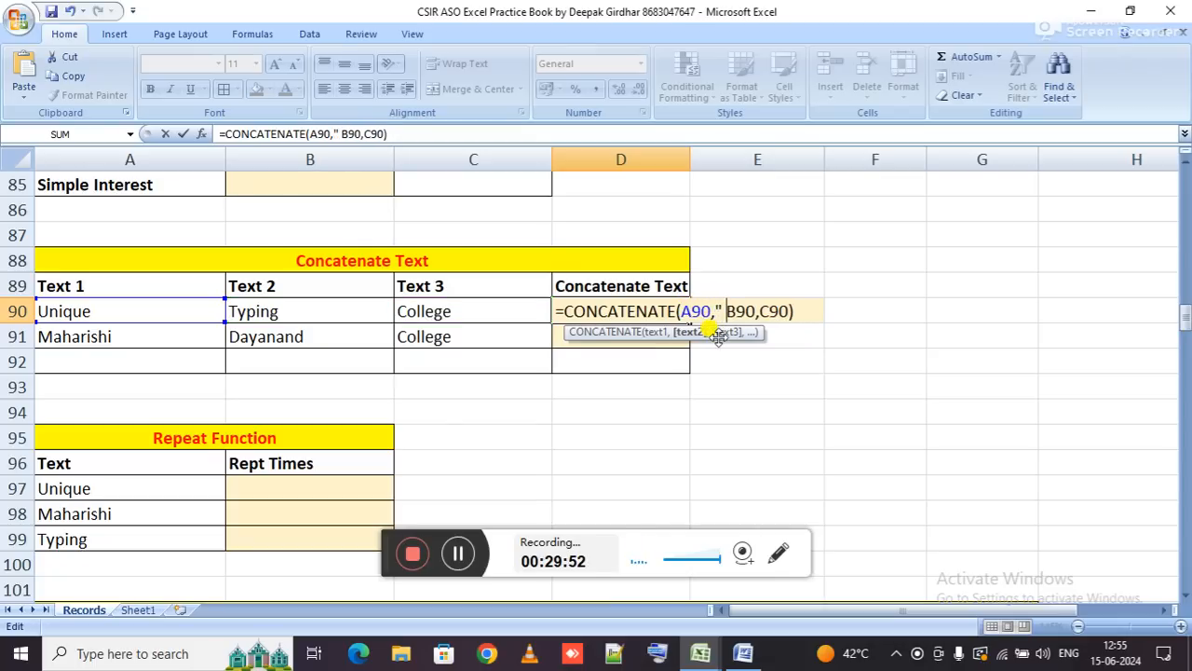
type(",")
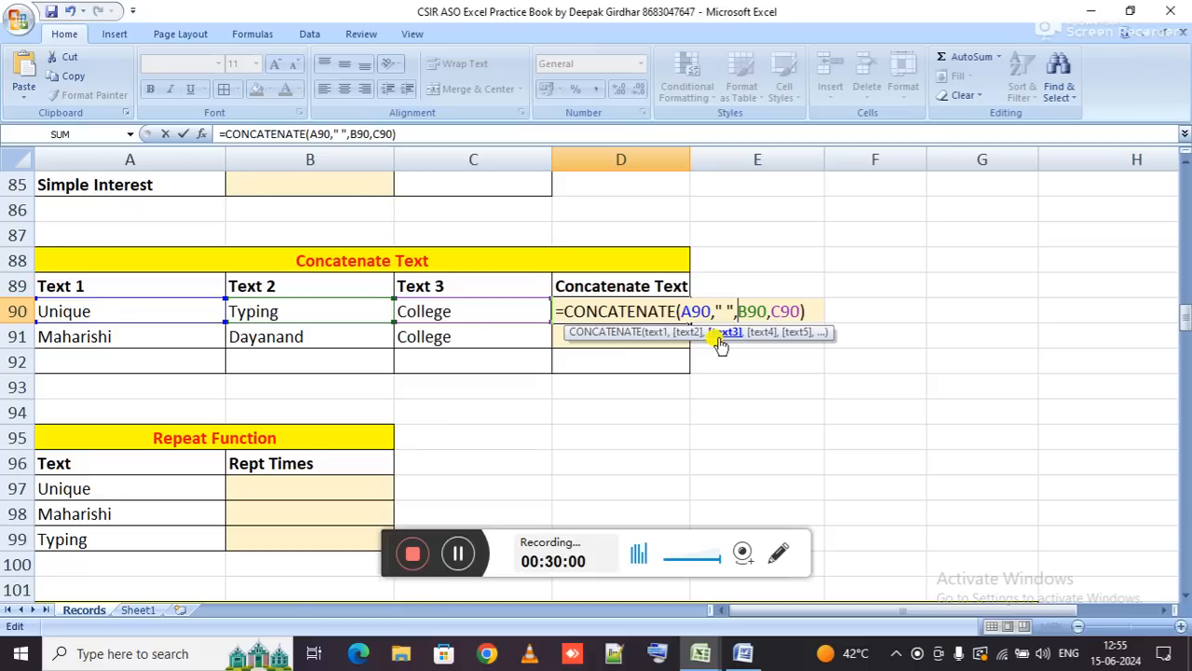
Complete D90 as =CONCATENATE(A90," ",B90," ",C90) and fill the formula down to D91.
key("Right")
key("Right")
key("Right")
key("Right")
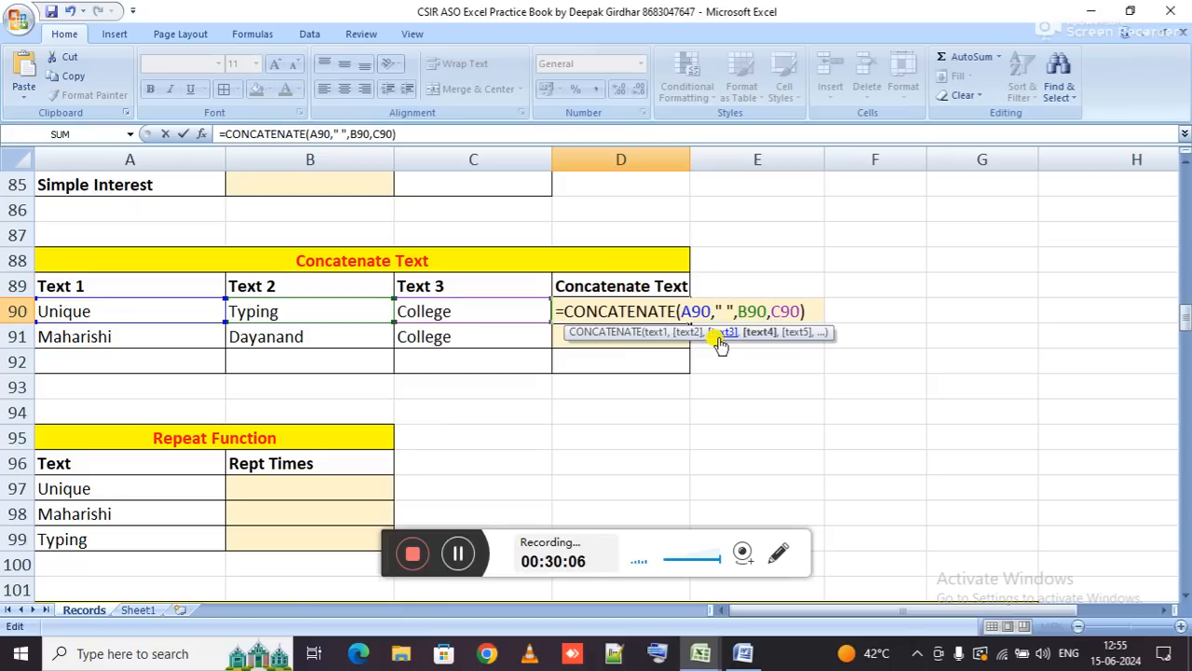
type("\" \",")
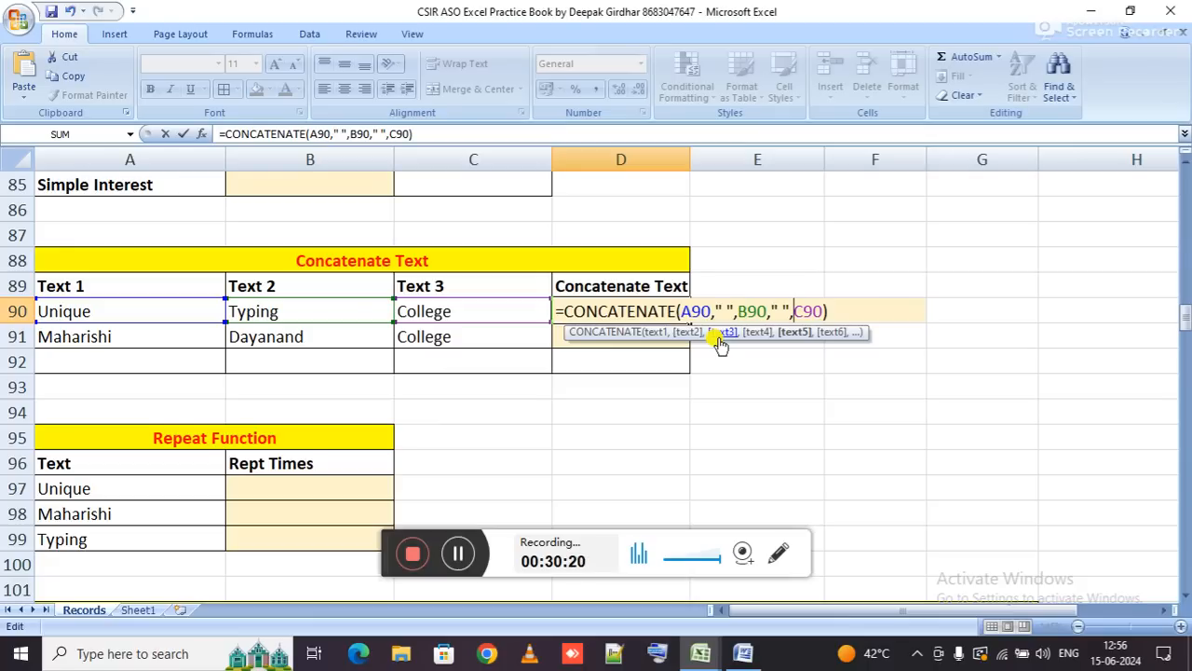
key("Return")
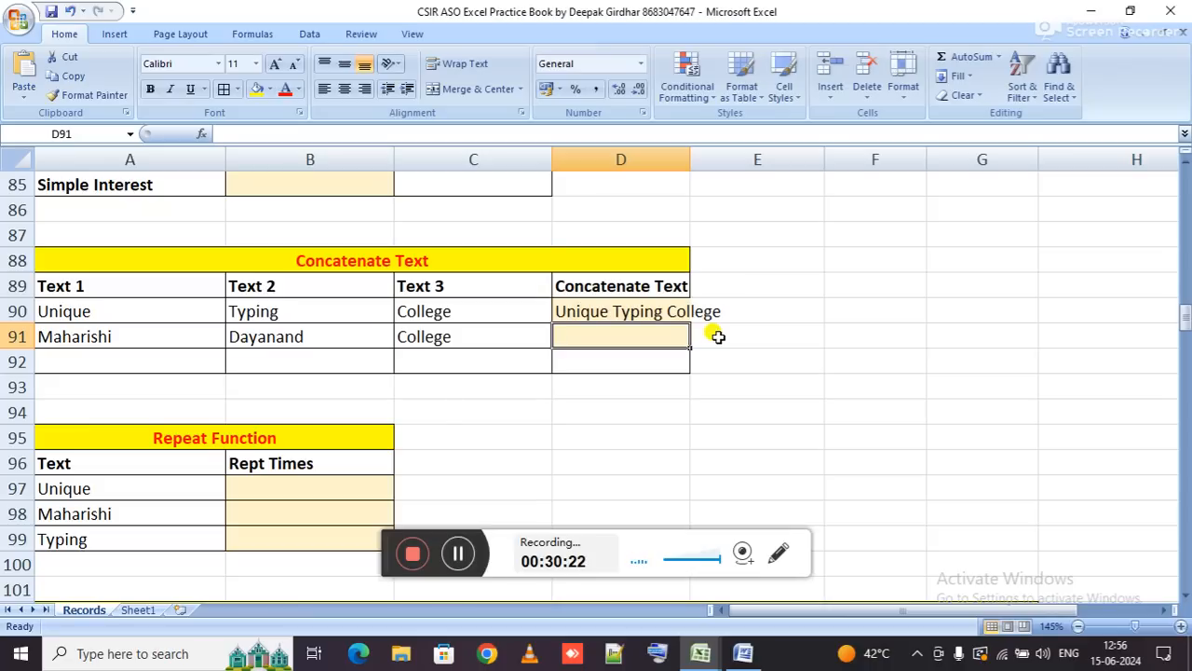
key("ctrl+d")
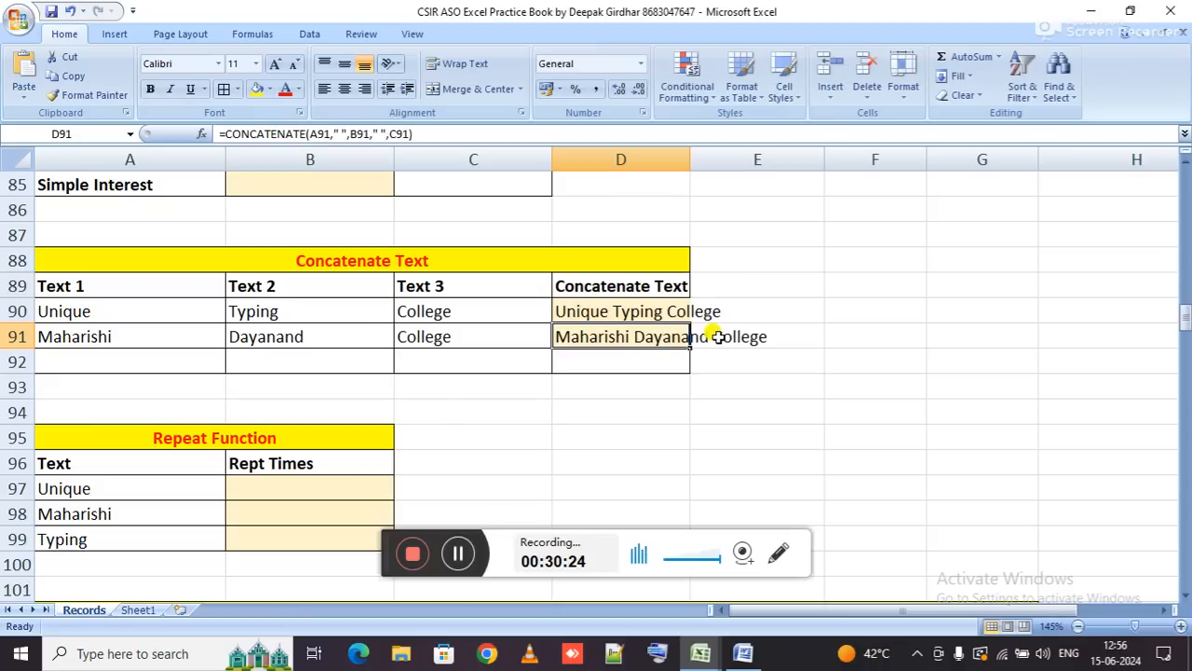
Try to remove the quotation marks around the second space in D90's formula, and cancel the edit.
key("Up")
key("F2")
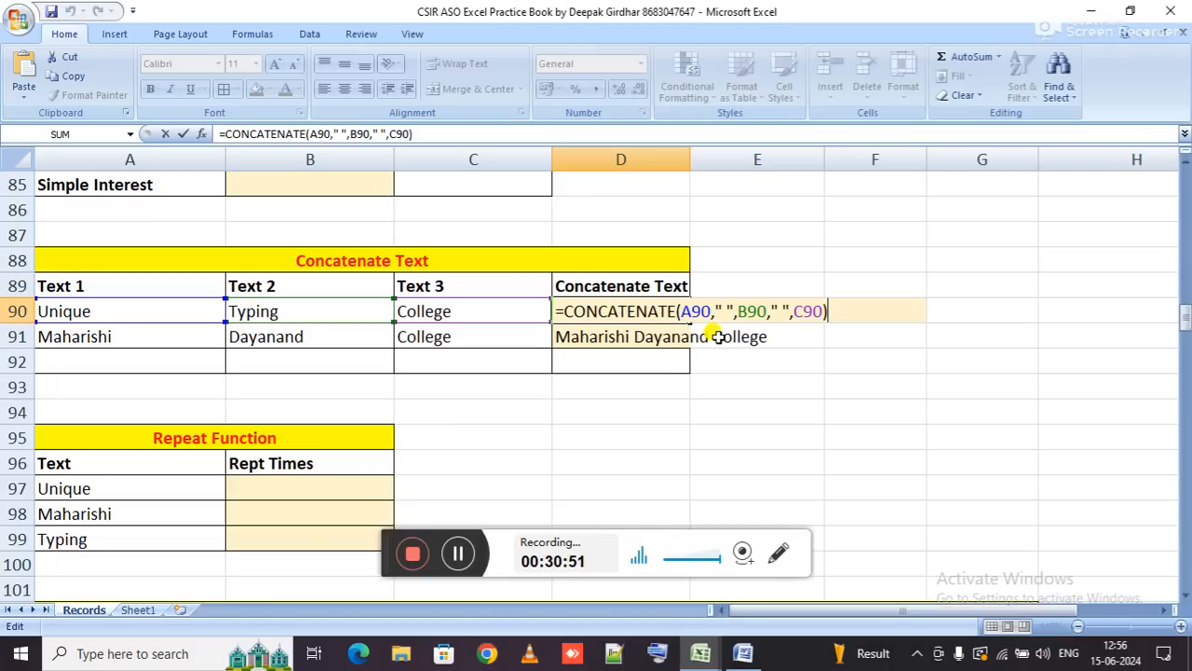
left_click(789, 311)
key("BackSpace")
key("Left")
key("BackSpace")
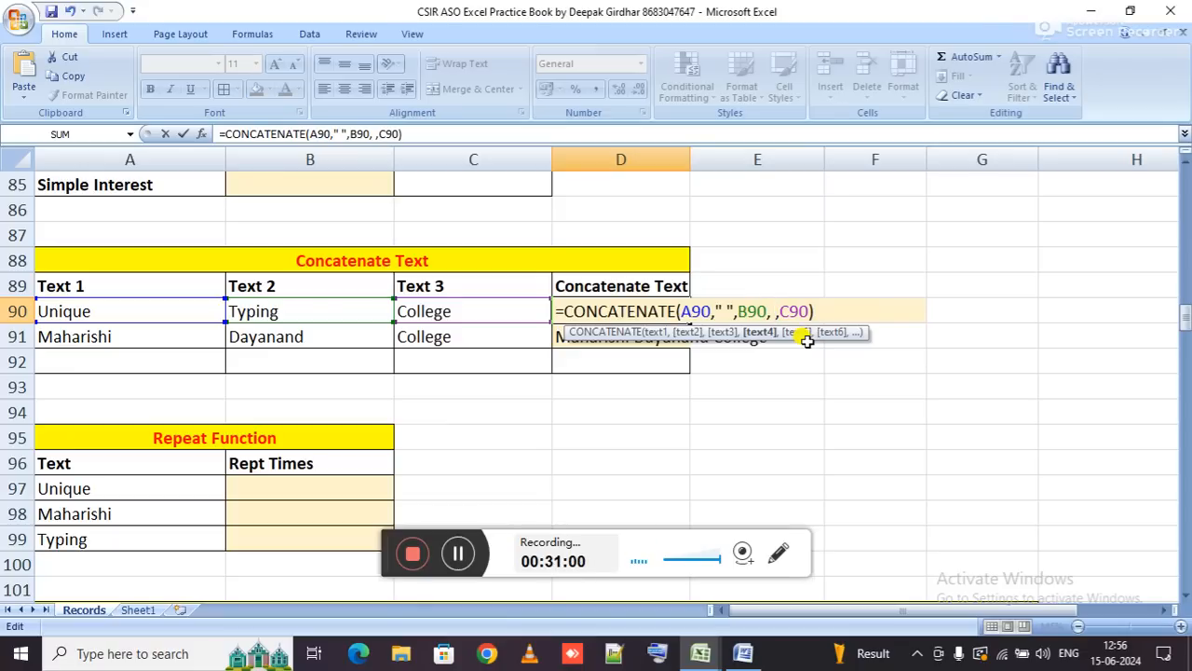
key("Escape")
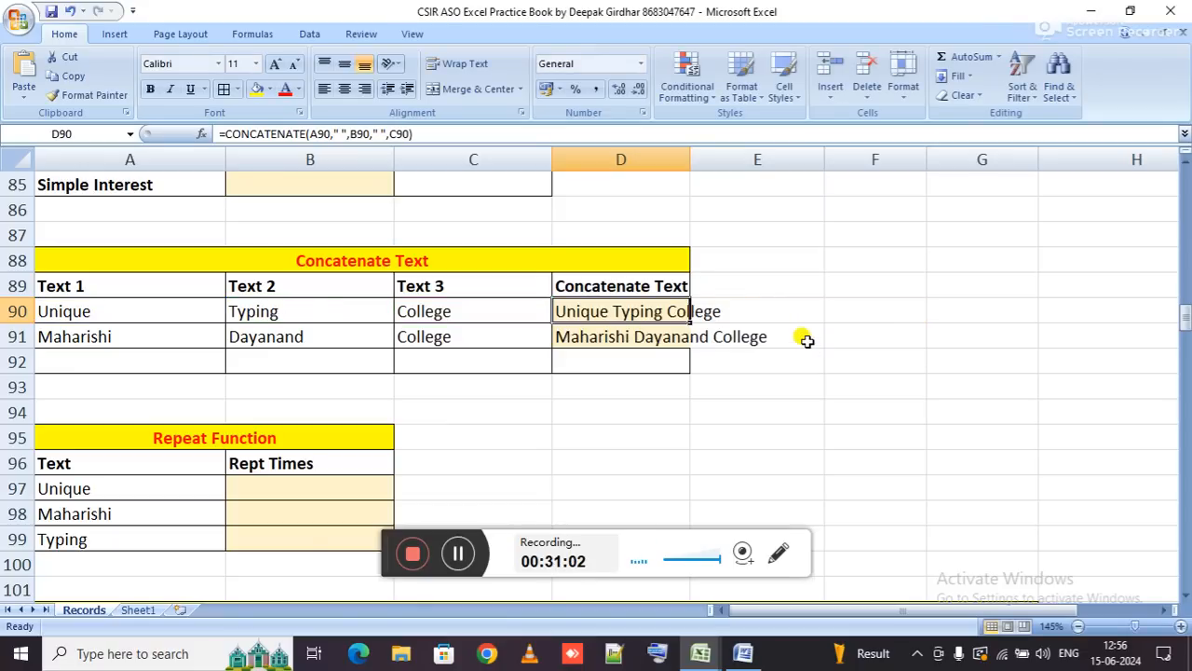
Repeat the text of A97 three times in B97 with =REPT(A97,3), and reselect the result cell.
left_click(325, 481)
key("Down")
key("Down")
key("Down")
key("Down")
key("Down")
key("Down")
key("Down")
key("Down")
key("Down")
key("Down")
key("Down")
key("Down")
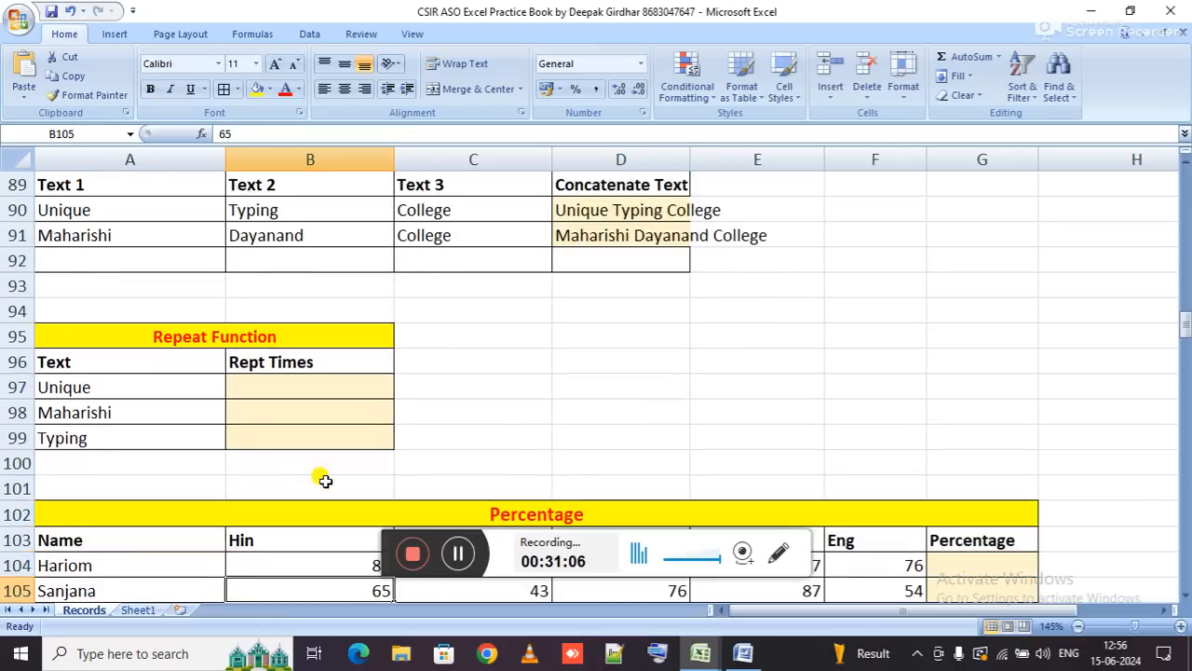
key("Down")
key("Down")
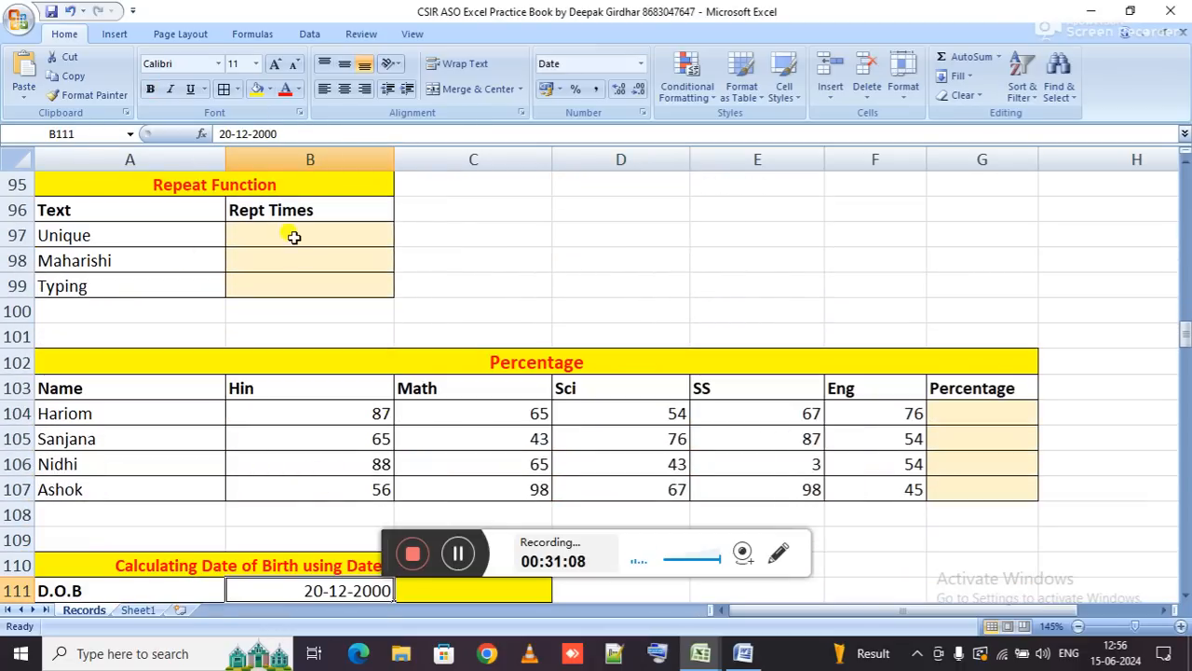
left_click(316, 240)
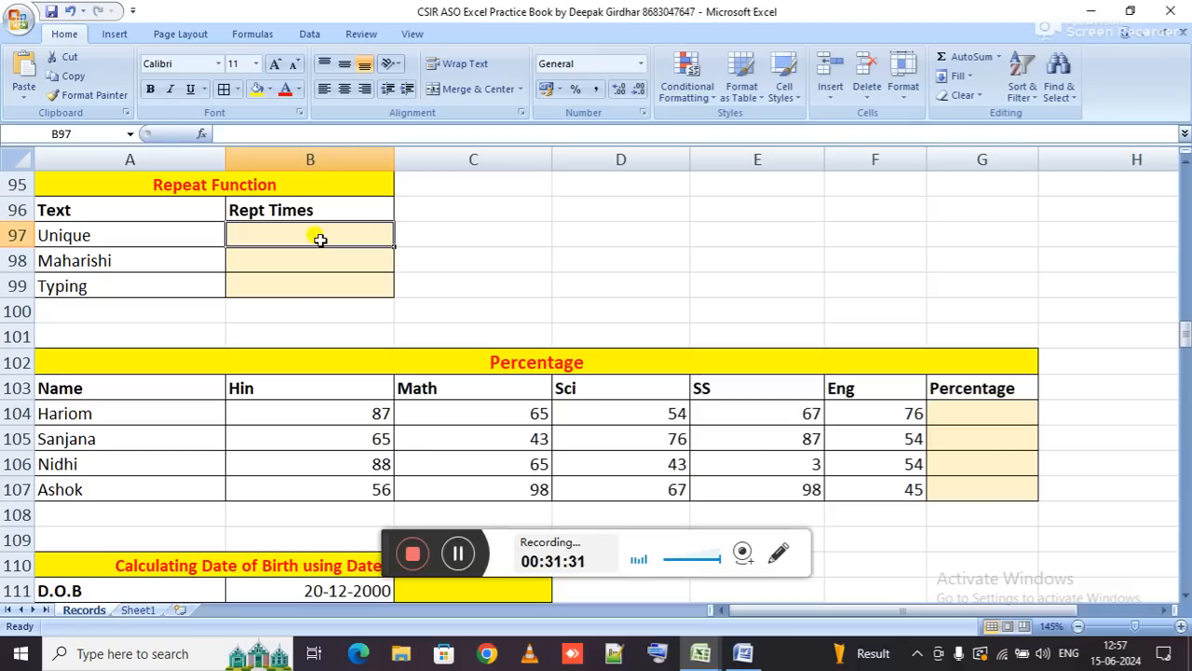
type("=rep")
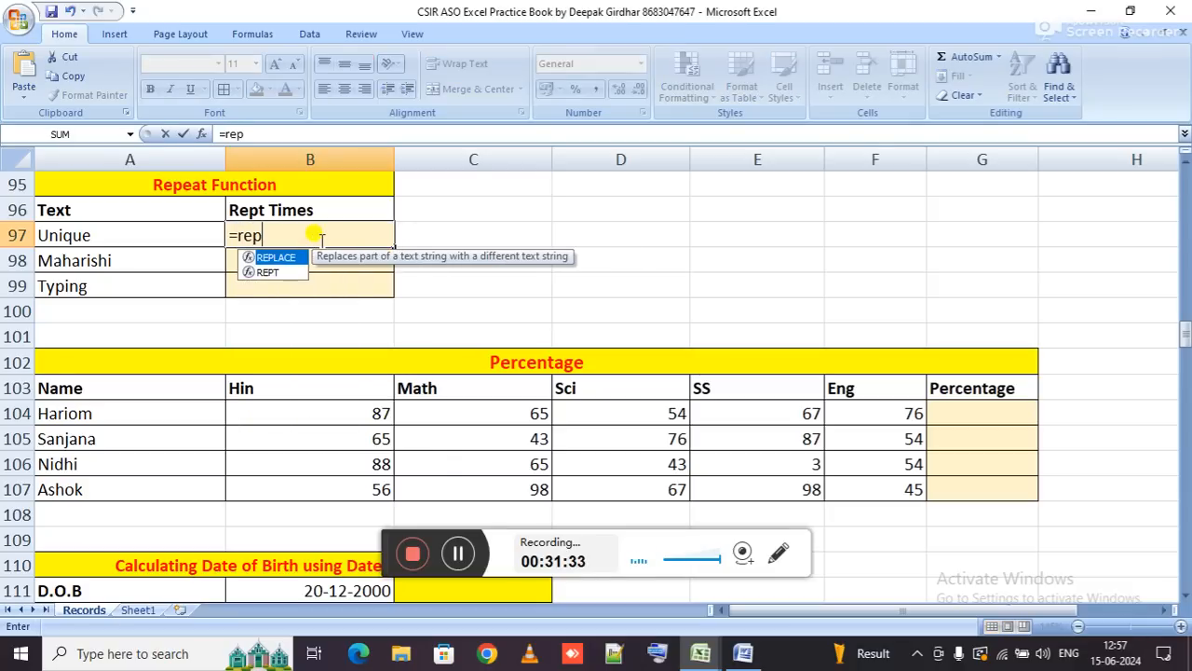
type("t")
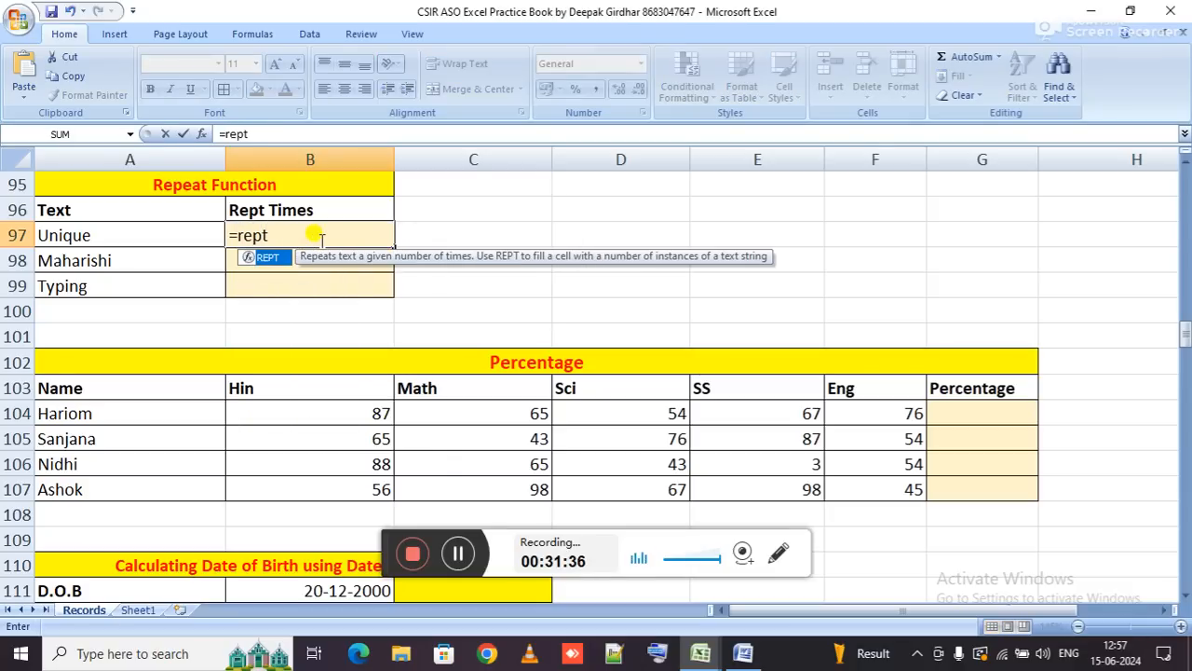
key("Tab")
key("Left")
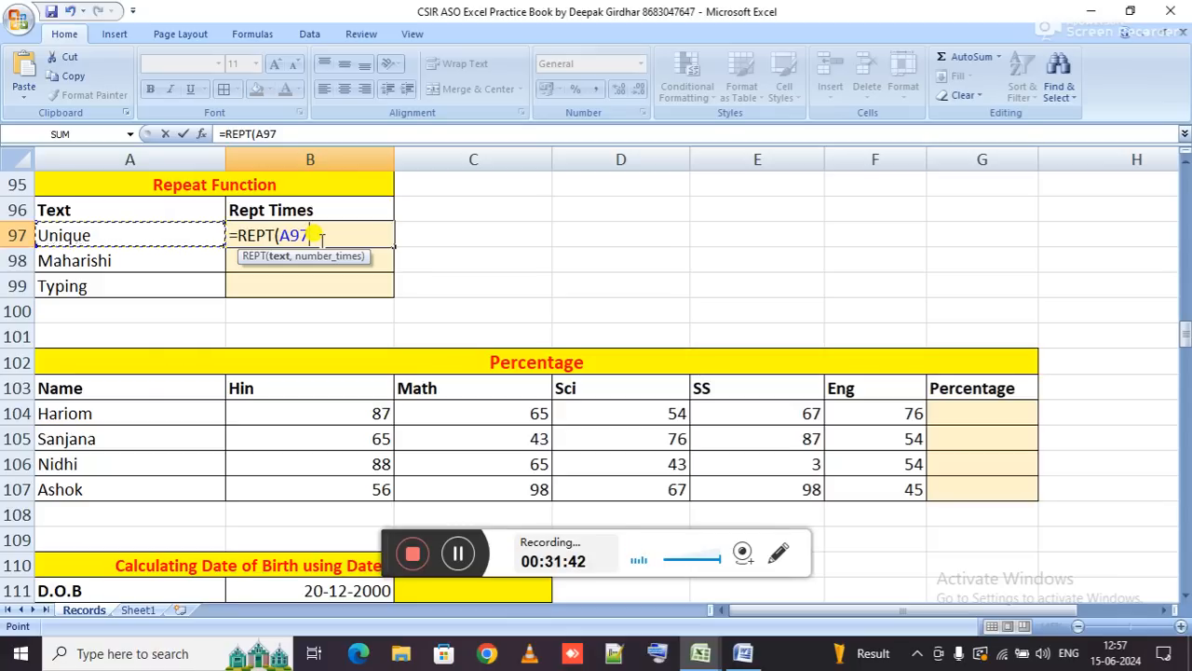
type(",")
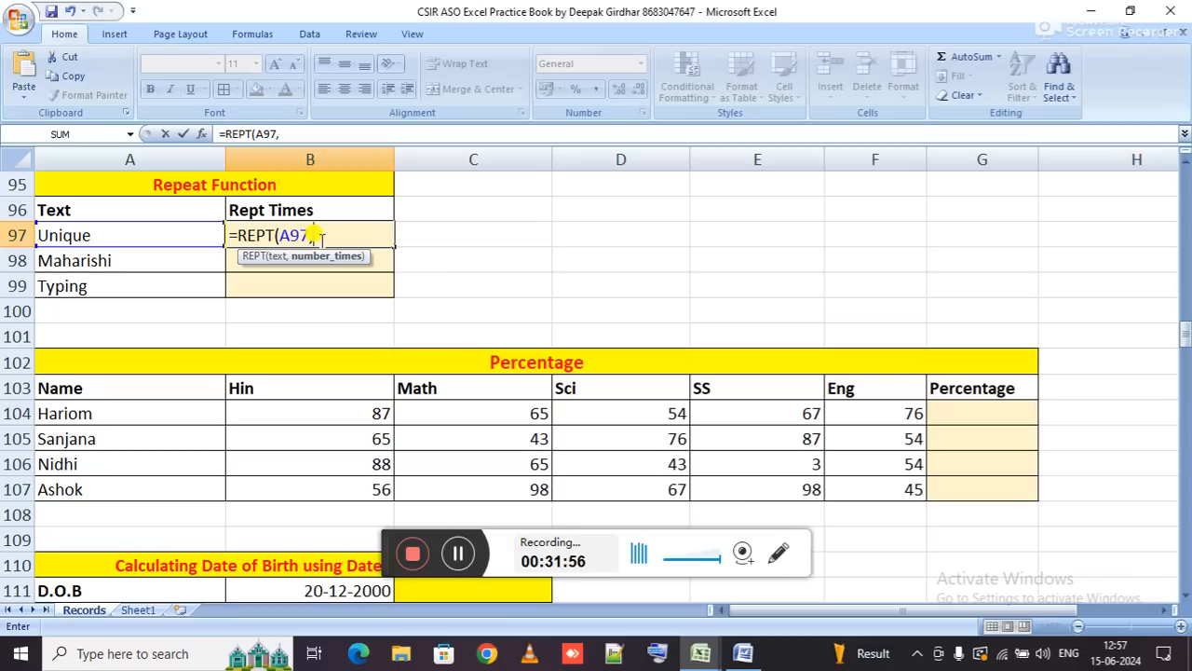
type("3")
key("Return")
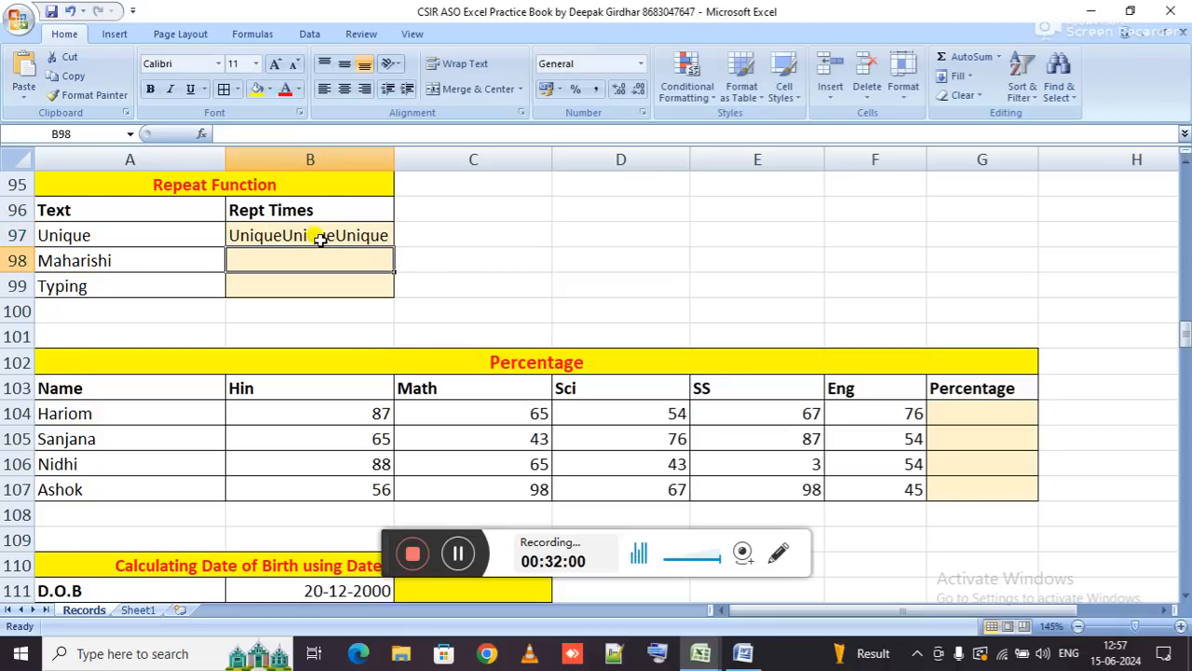
left_click(319, 239)
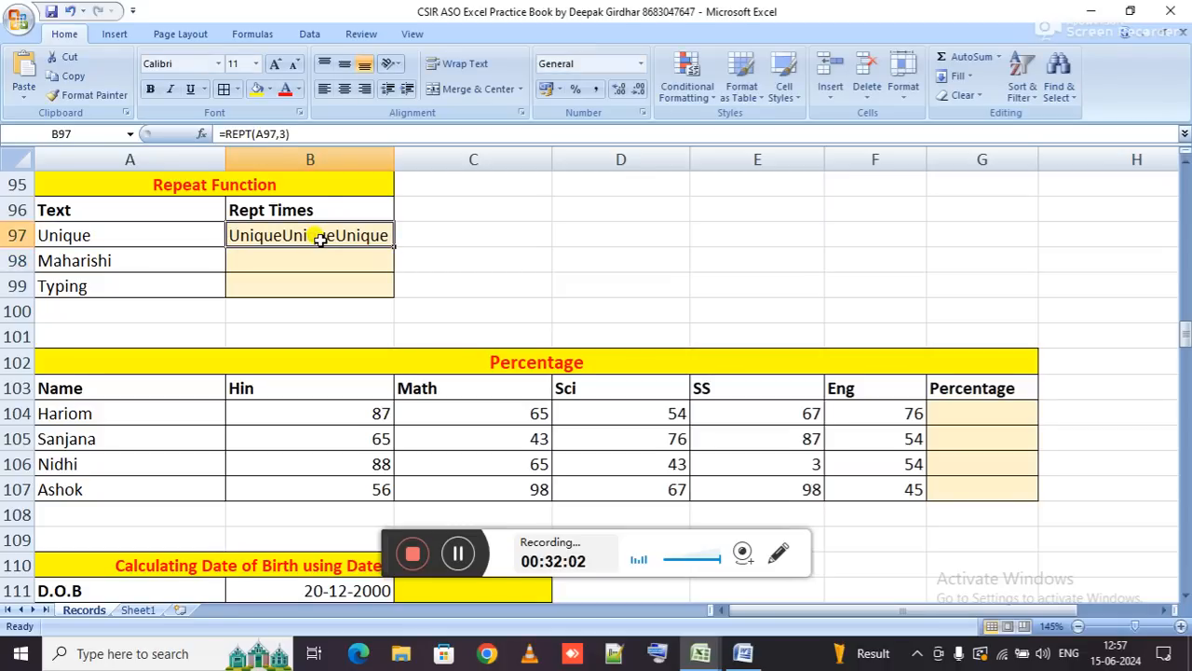
Check the REPT formula in B97 and fill it down to B98 and B99 to repeat those texts three times.
double_click(320, 238)
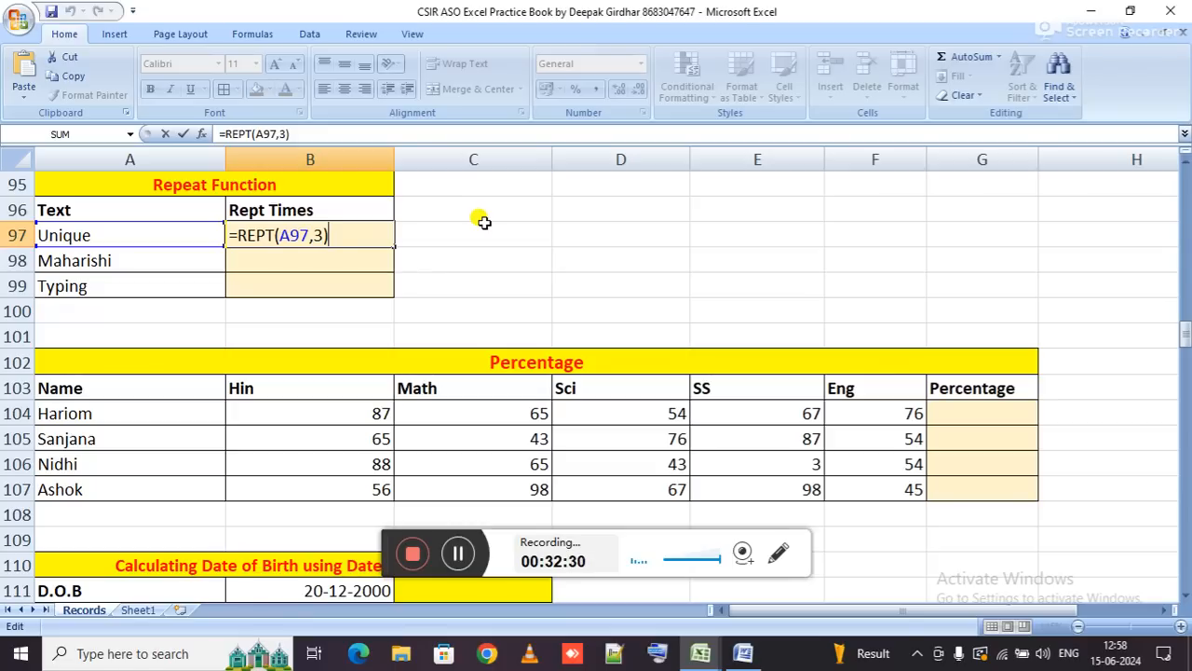
key("Return")
key("ctrl+d")
key("Return")
key("ctrl+d")
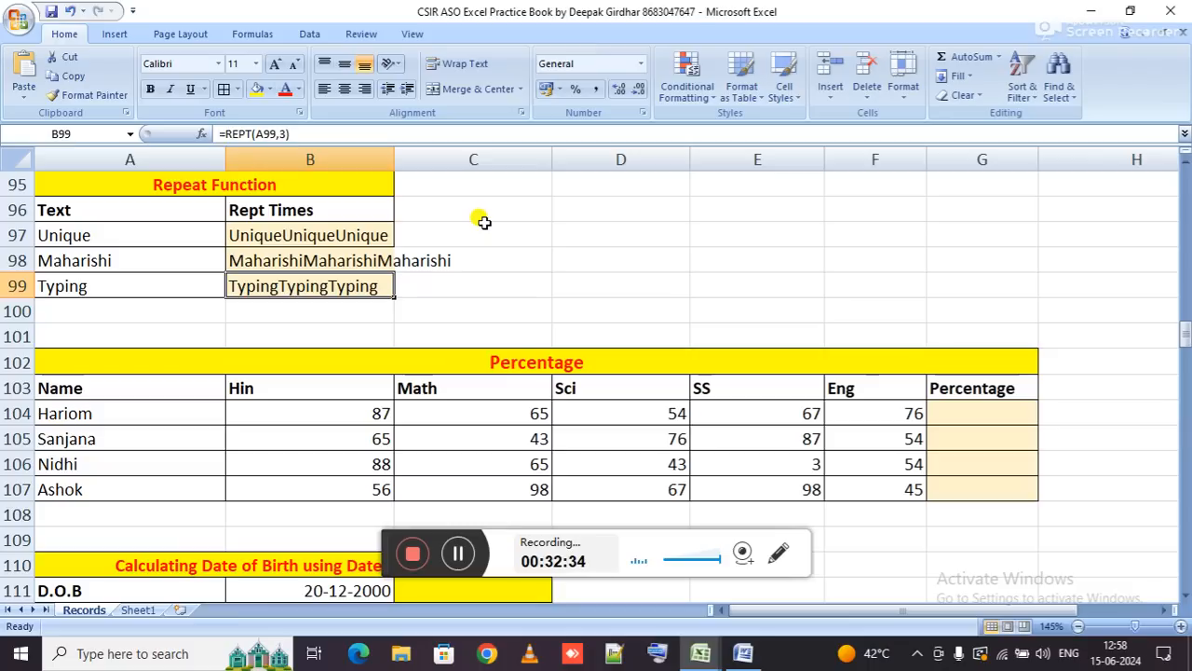
Total the first student's five subject marks in G104 of the Percentage table with =SUM(B104:F104).
key("Return")
key("Down")
key("Down")
key("Down")
key("Down")
key("Down")
key("Down")
key("Down")
key("Down")
key("Down")
key("Down")
key("Down")
key("Down")
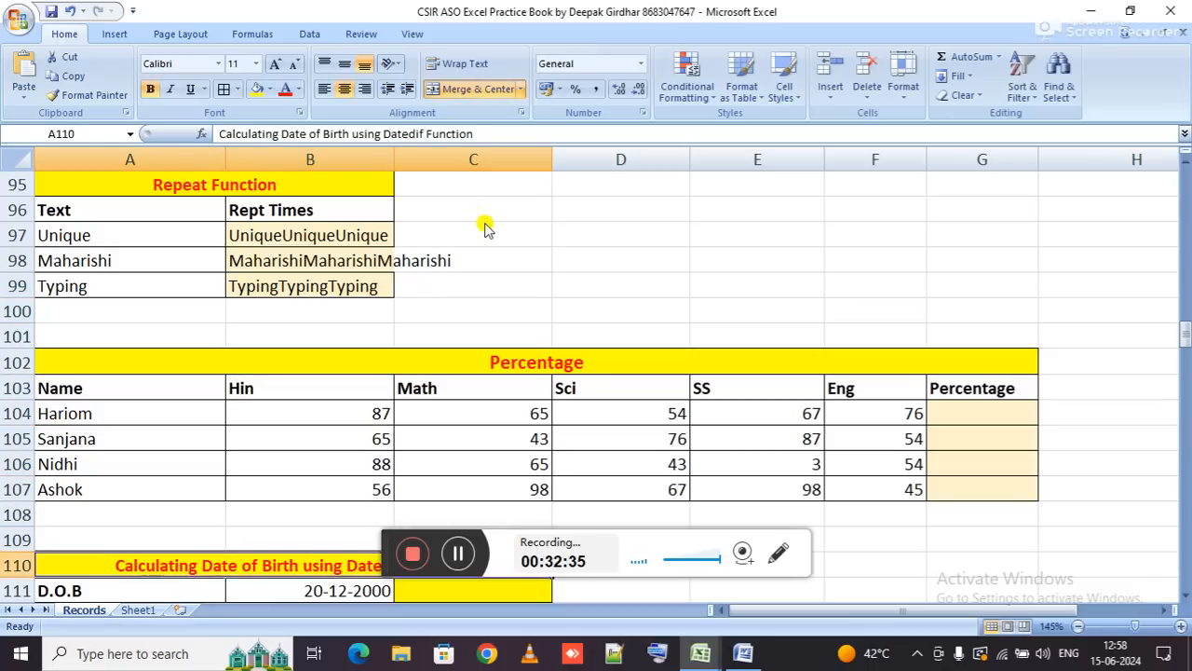
key("Down")
key("Down")
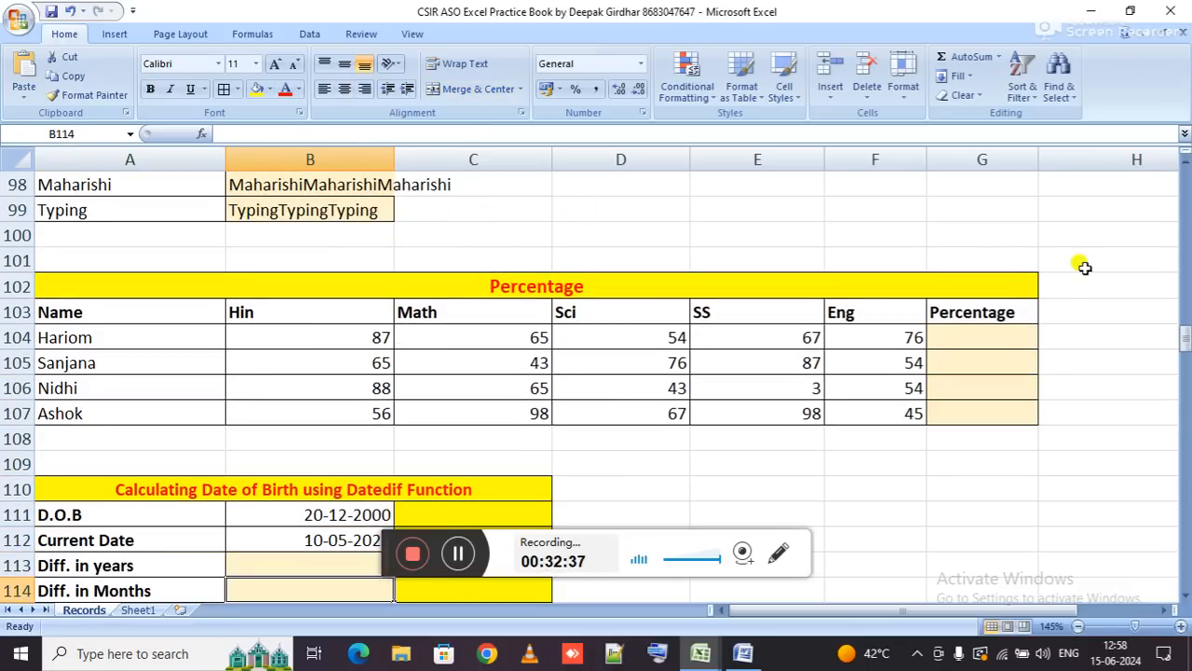
left_click(985, 342)
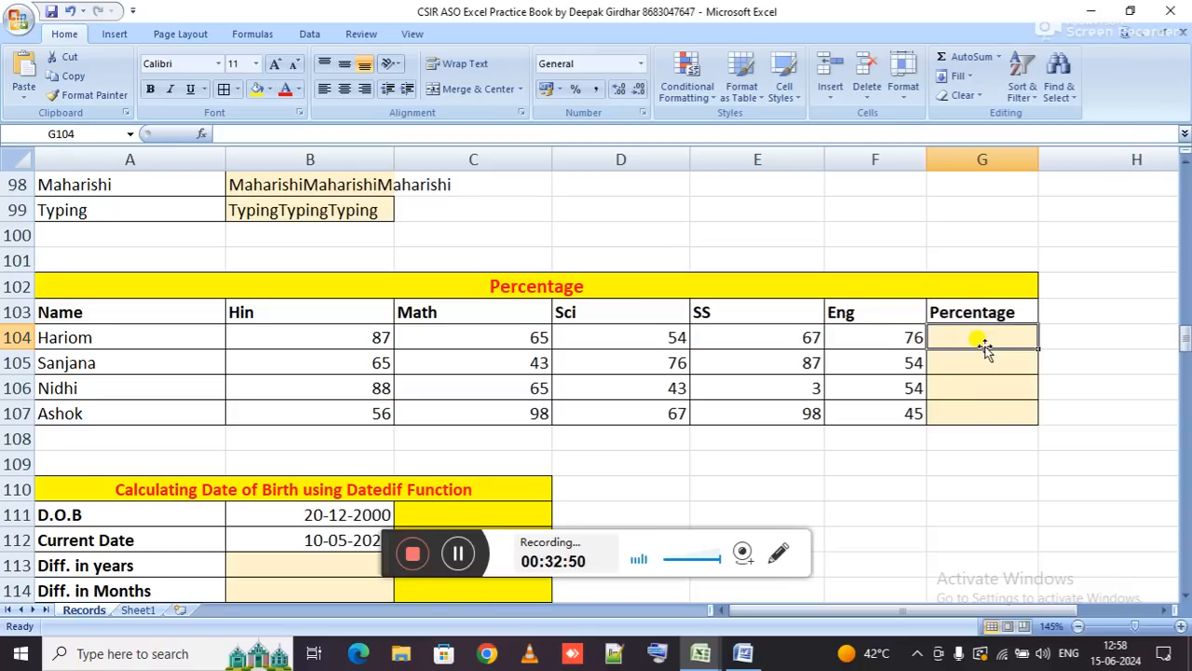
key("alt+equal")
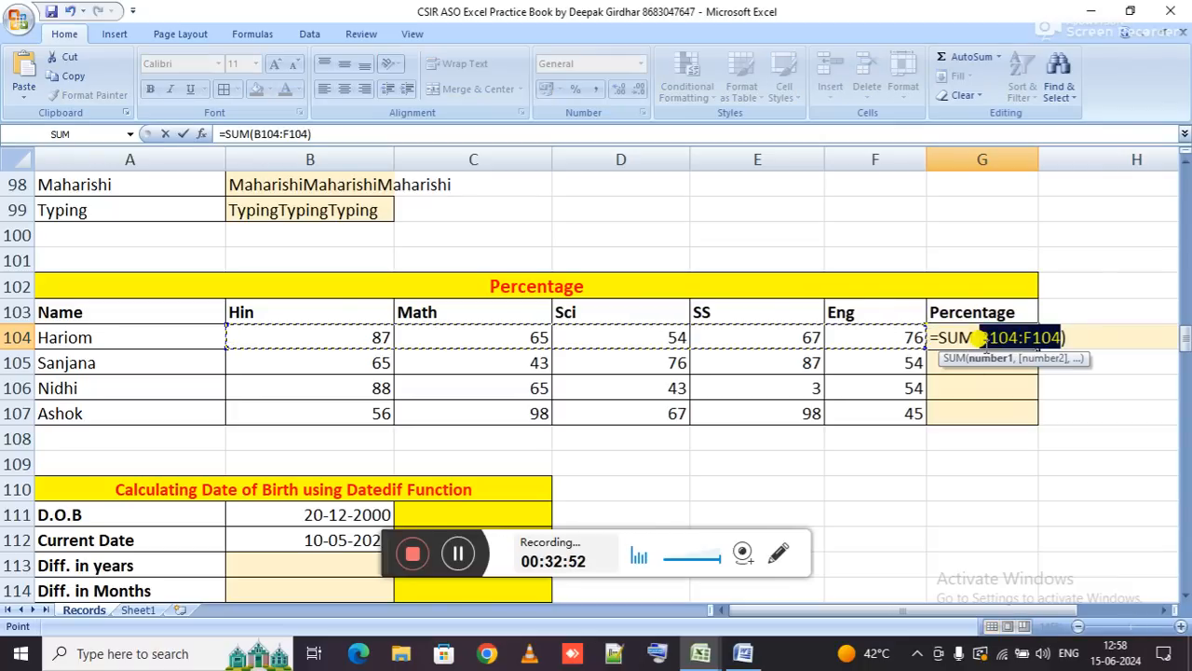
key("Return")
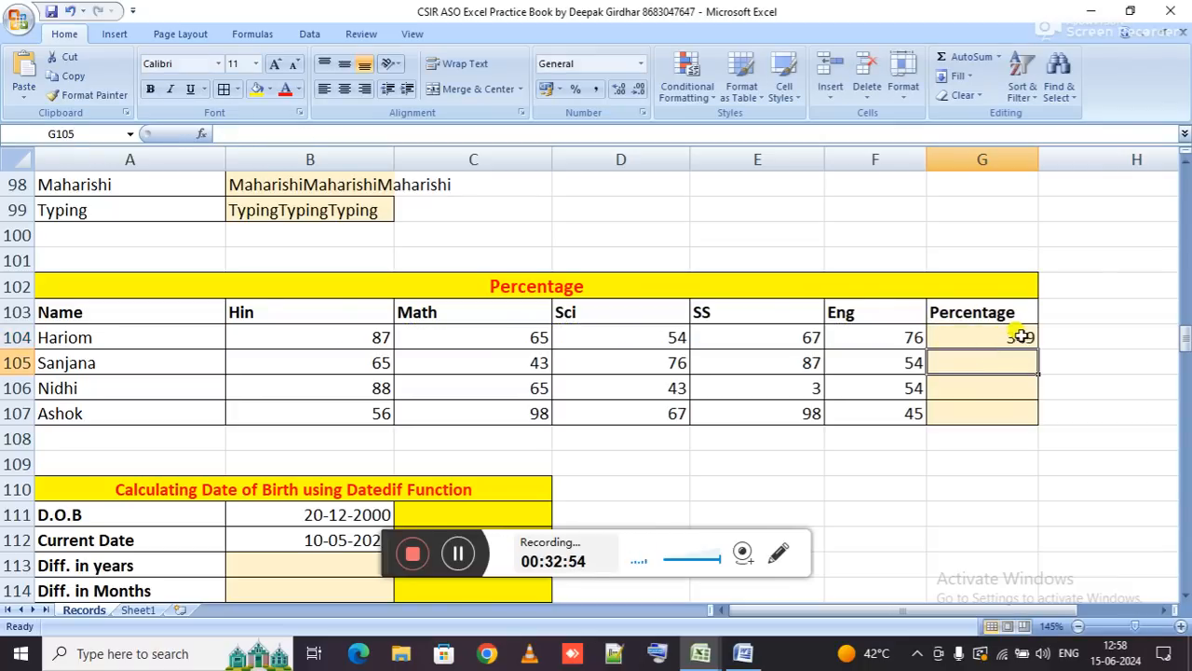
Extend the G104 formula to =SUM(B104:F104)/500% to calculate the percentage, and review the finished formula.
double_click(1015, 330)
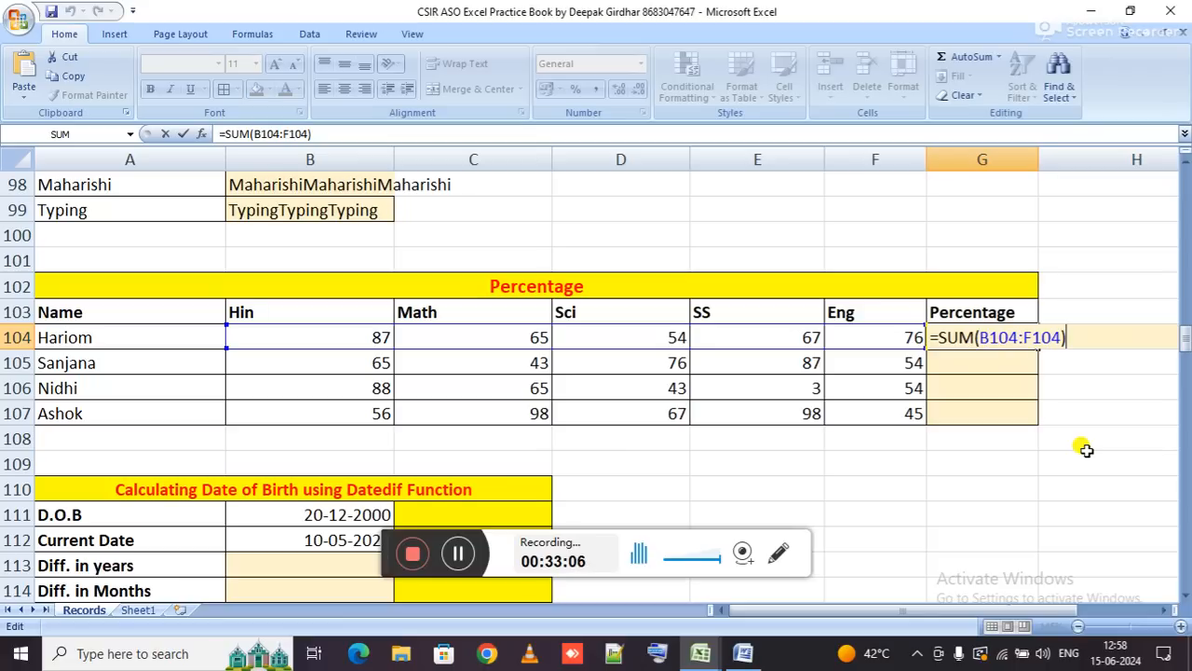
type("/500%")
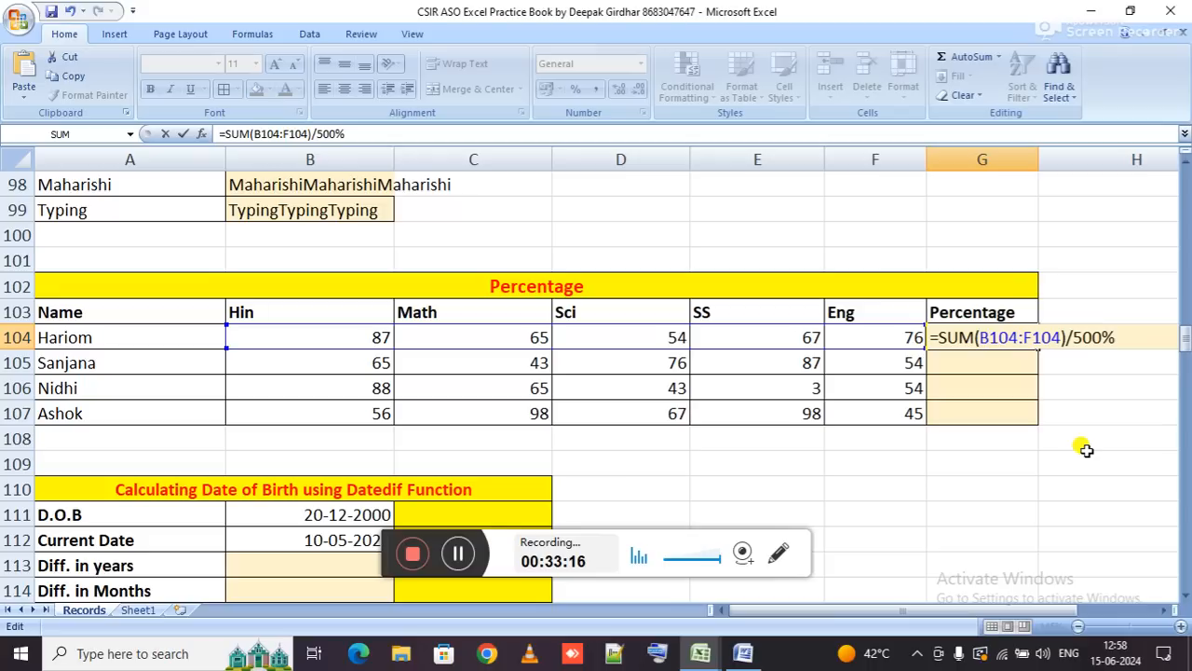
key("Return")
key("Up")
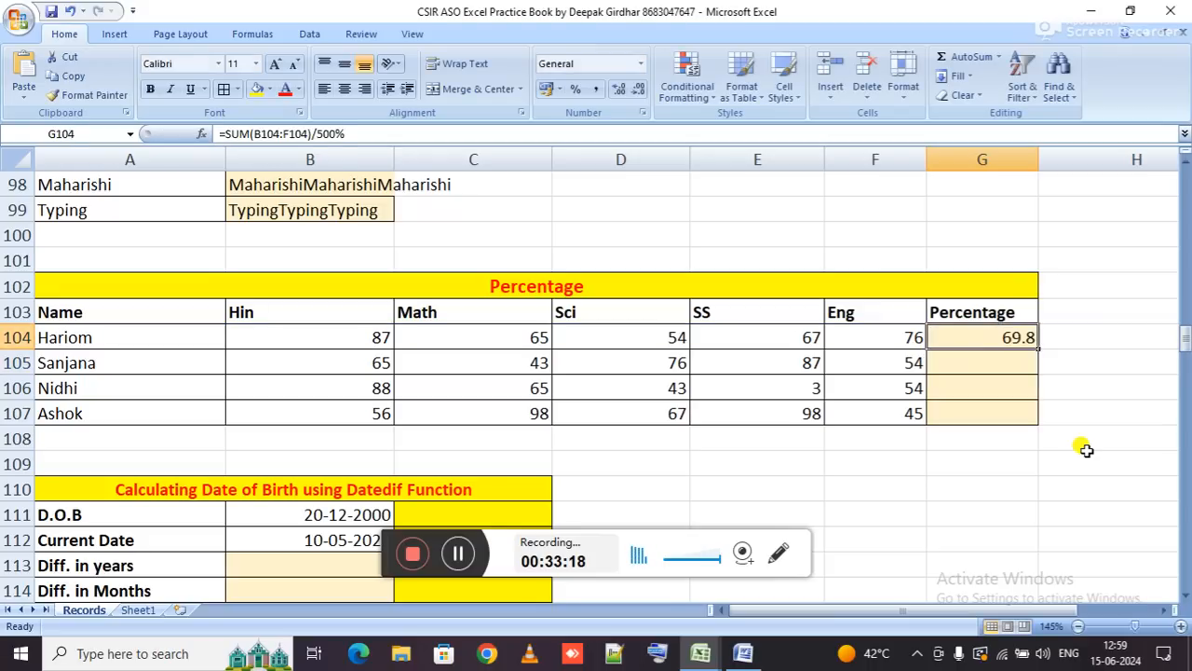
key("F2")
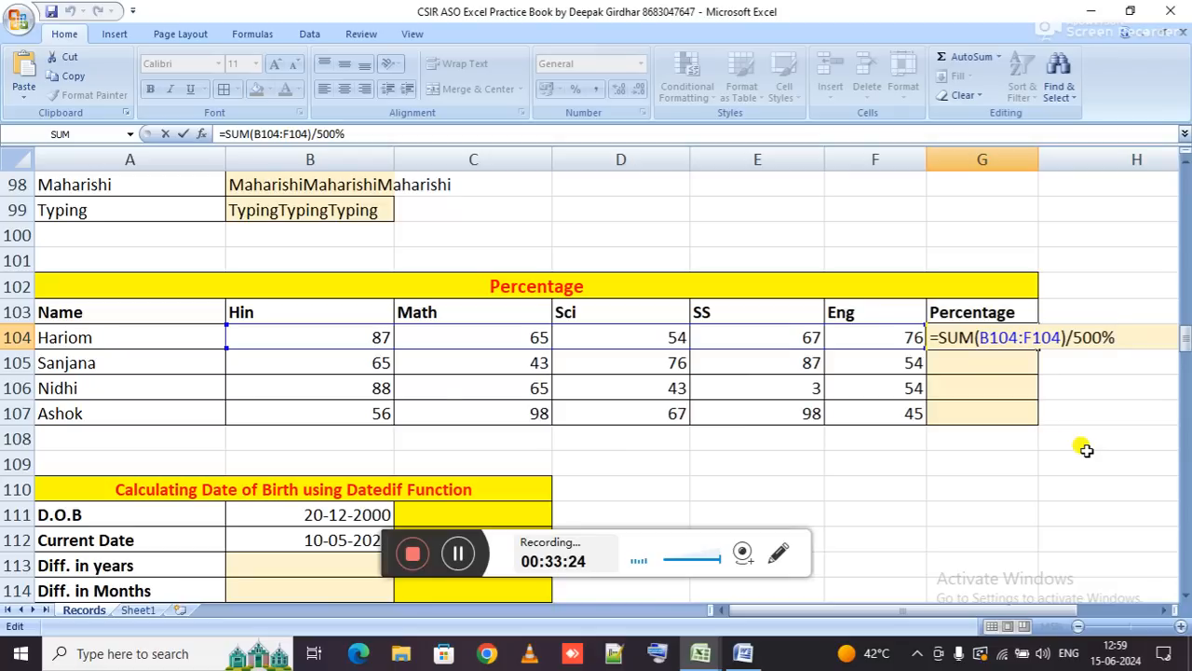
key("Return")
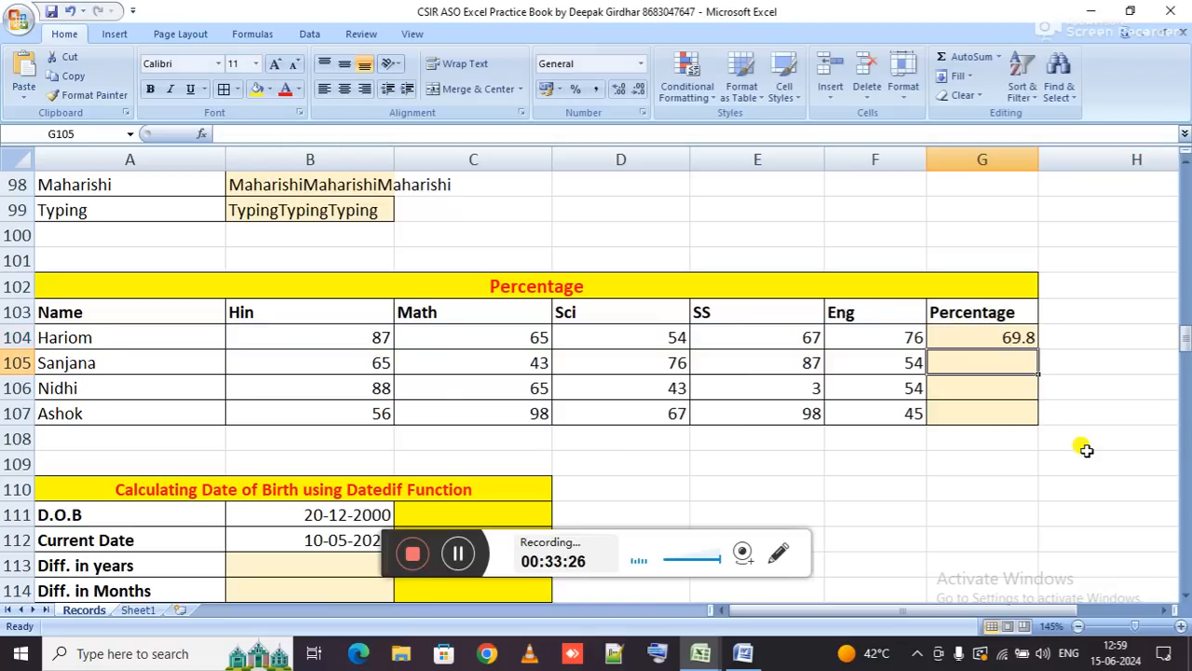
key("Up")
Select the Diff. in years result cell B113 in the date of birth table for the Datedif function.
scroll(1086, 450, "down", 3)
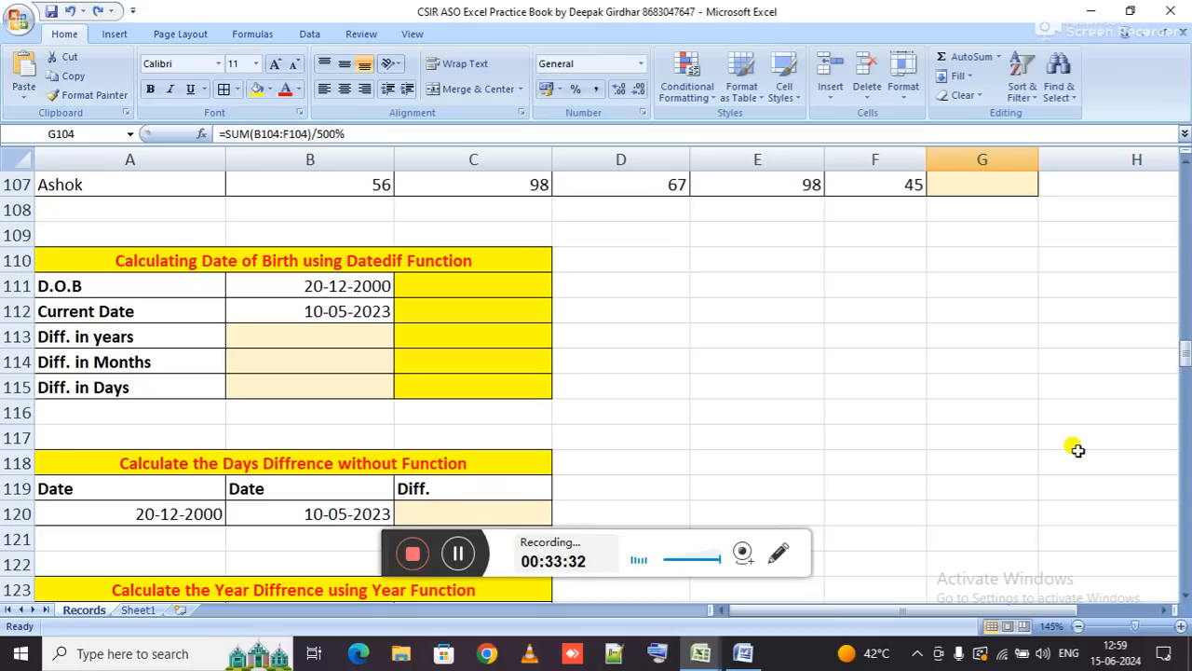
left_click(452, 287)
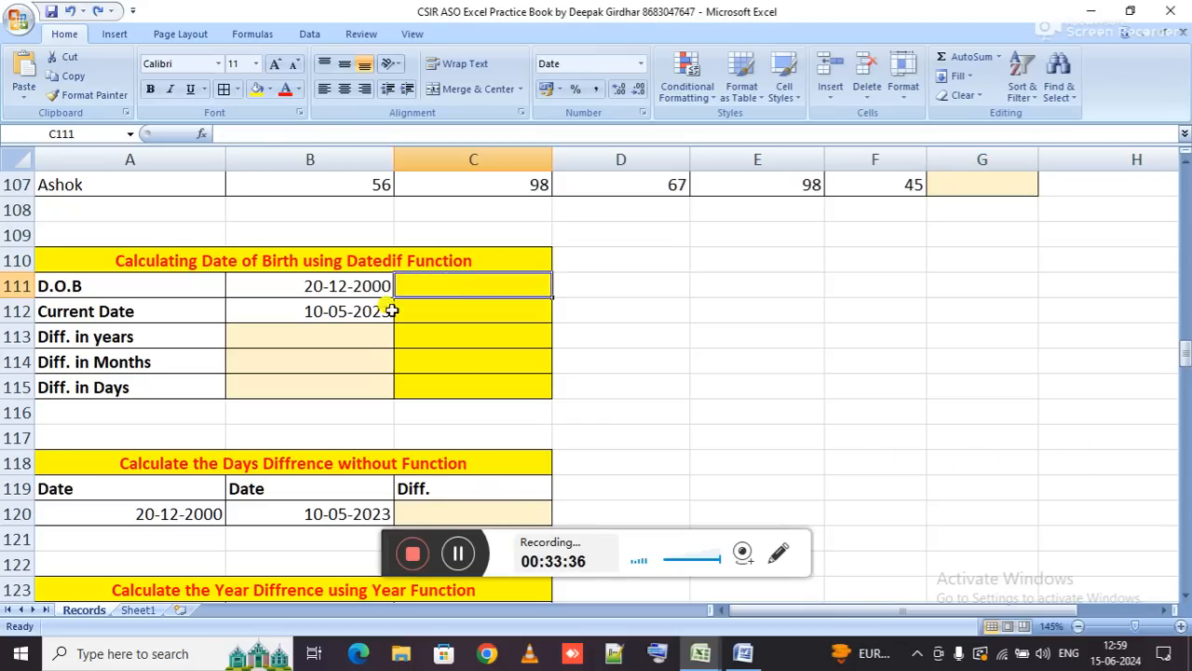
left_click(320, 339)
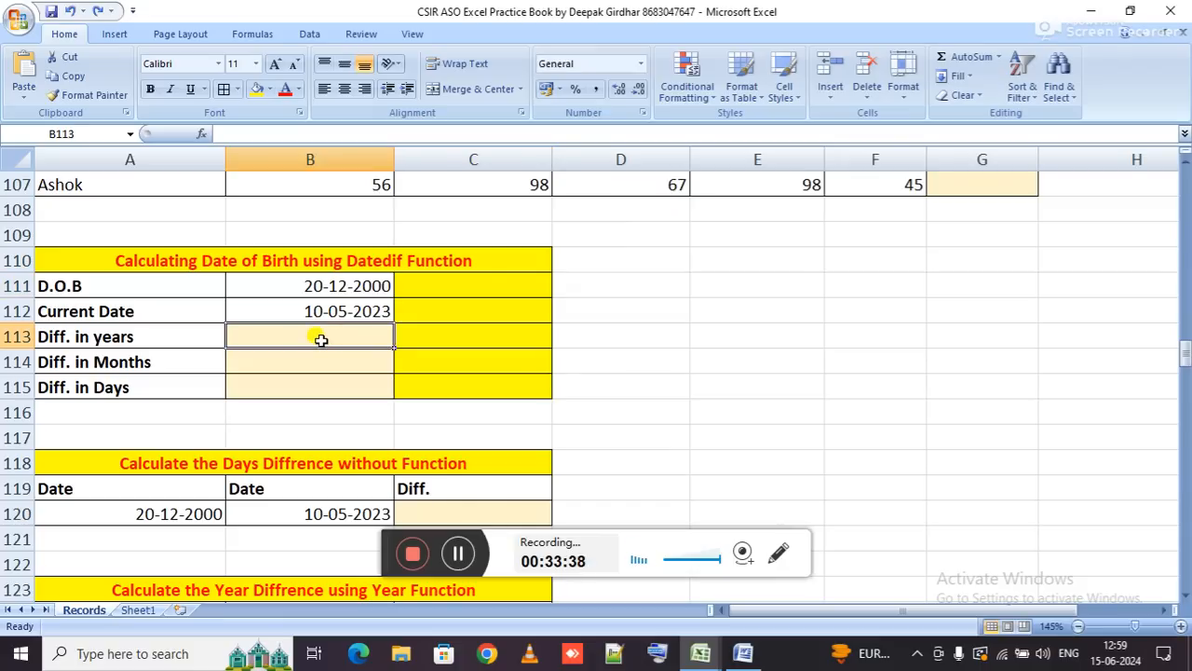